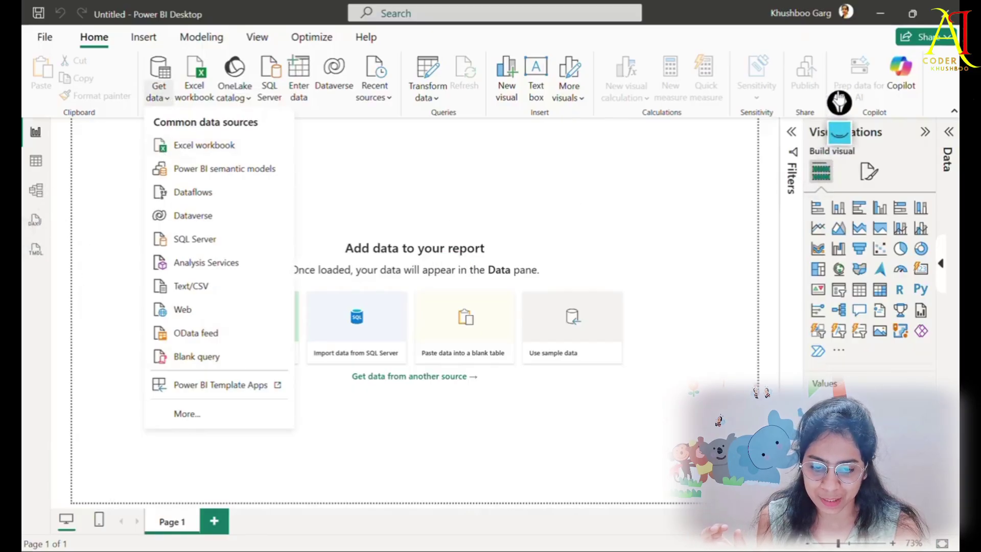
Connect to the Excel workbook powerbi_dax_practice_dataset.xlsx in the Desktop folder.
click(220, 148)
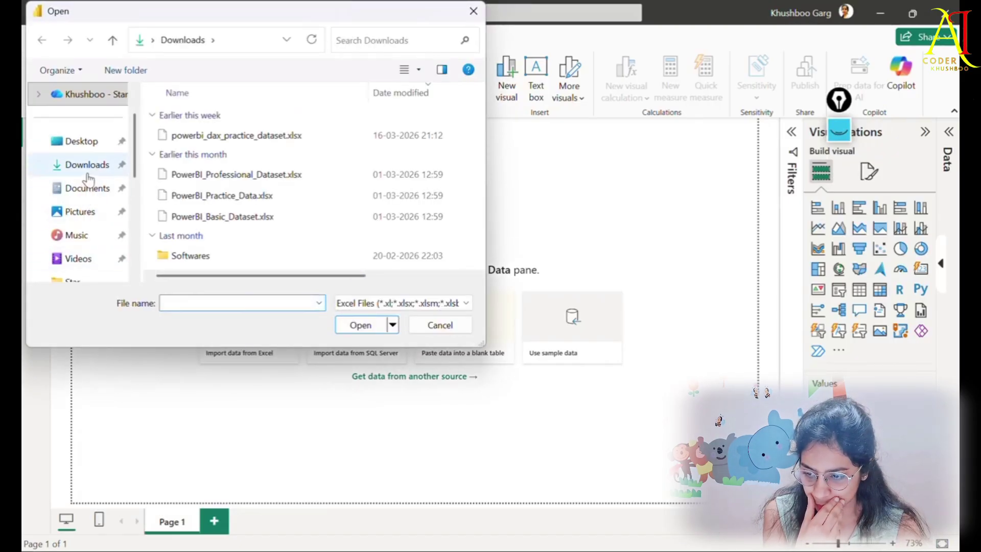
click(82, 142)
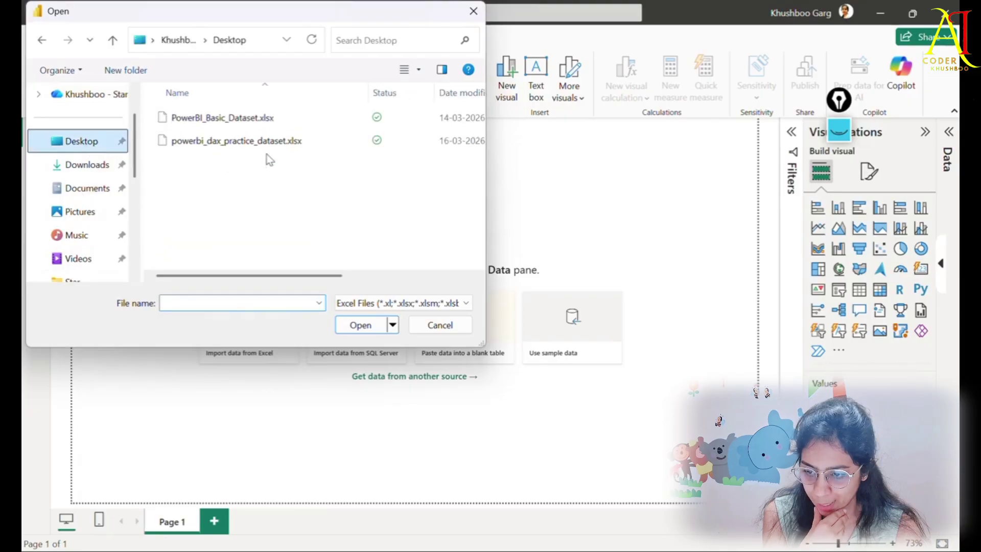
click(269, 149)
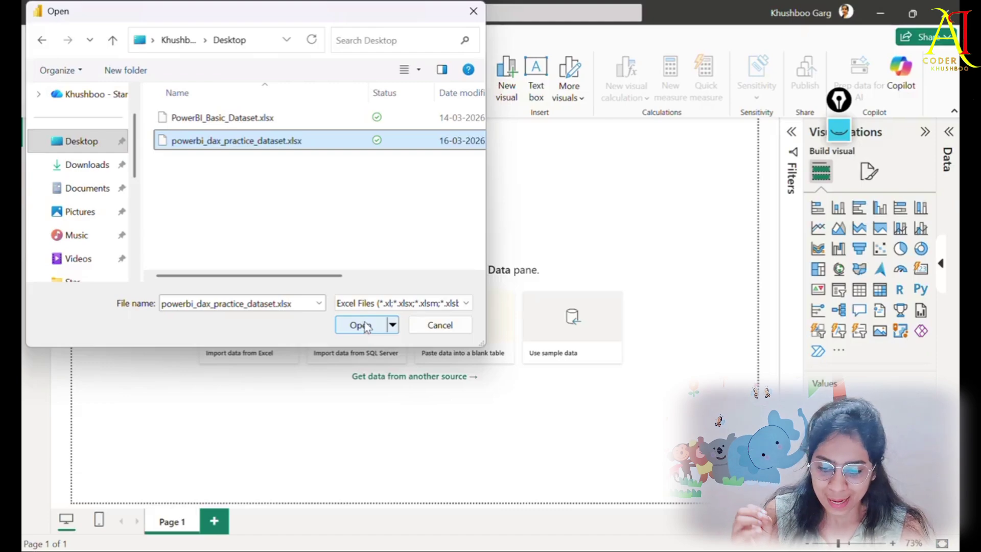
click(364, 326)
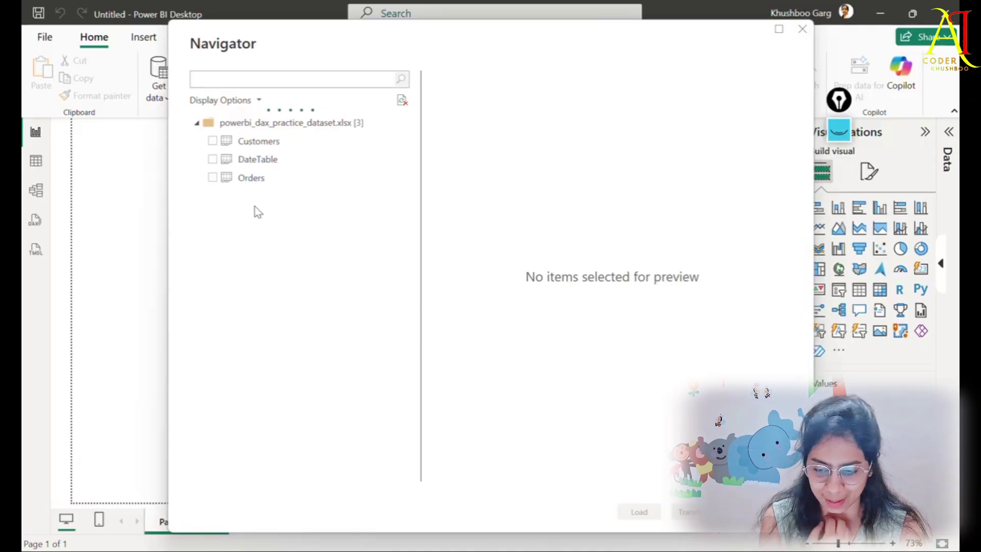
Select the Customers, DateTable and Orders tables of the workbook and open them for transformation in Power Query Editor.
click(212, 140)
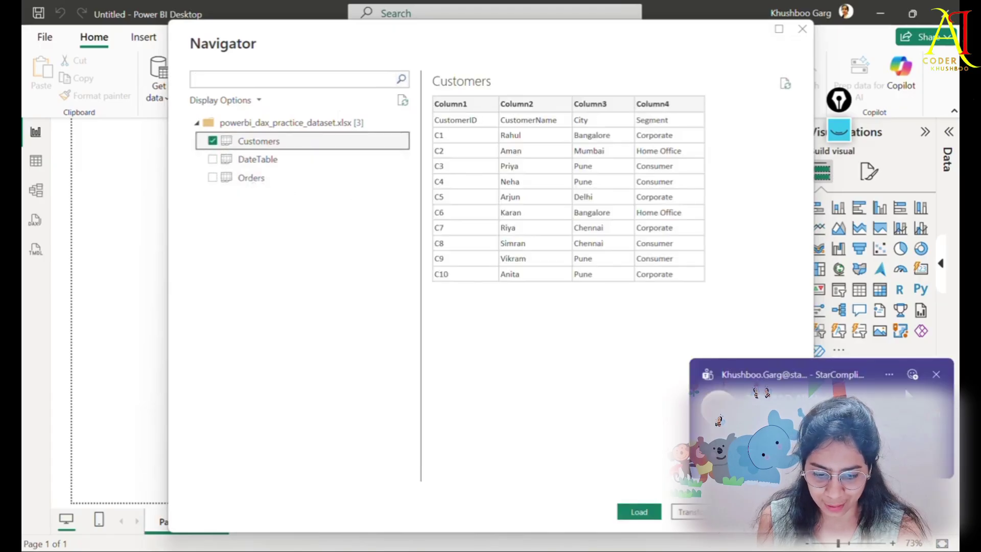
click(936, 375)
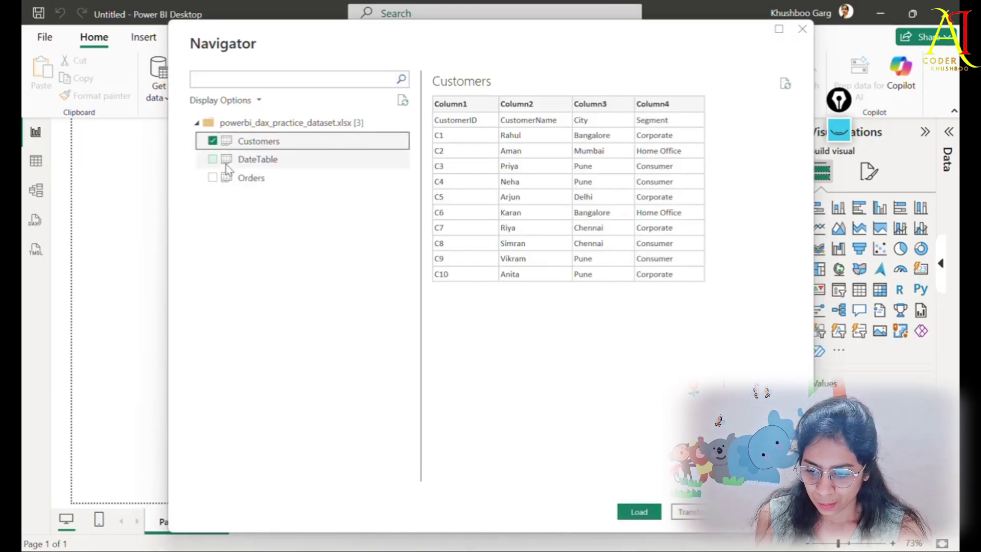
click(210, 159)
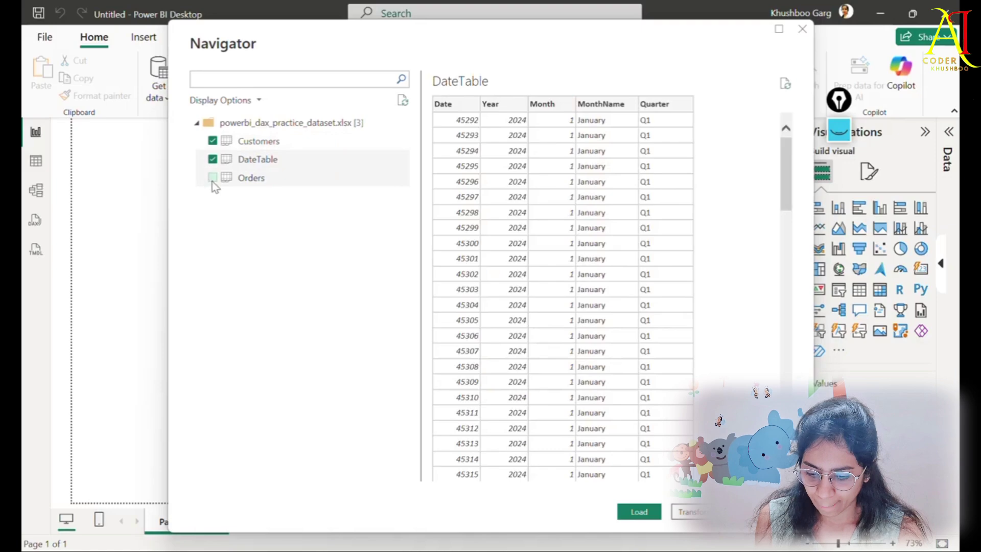
click(212, 177)
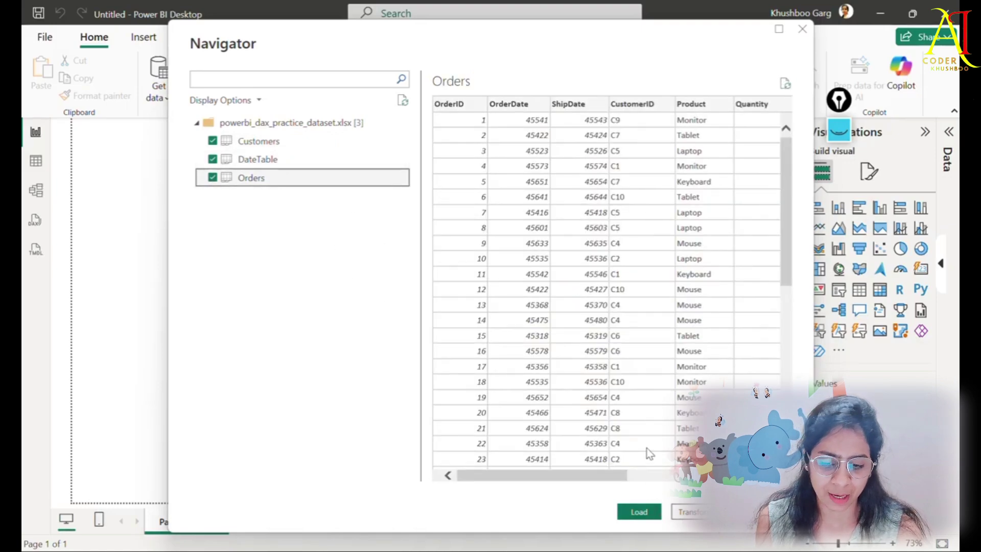
click(280, 138)
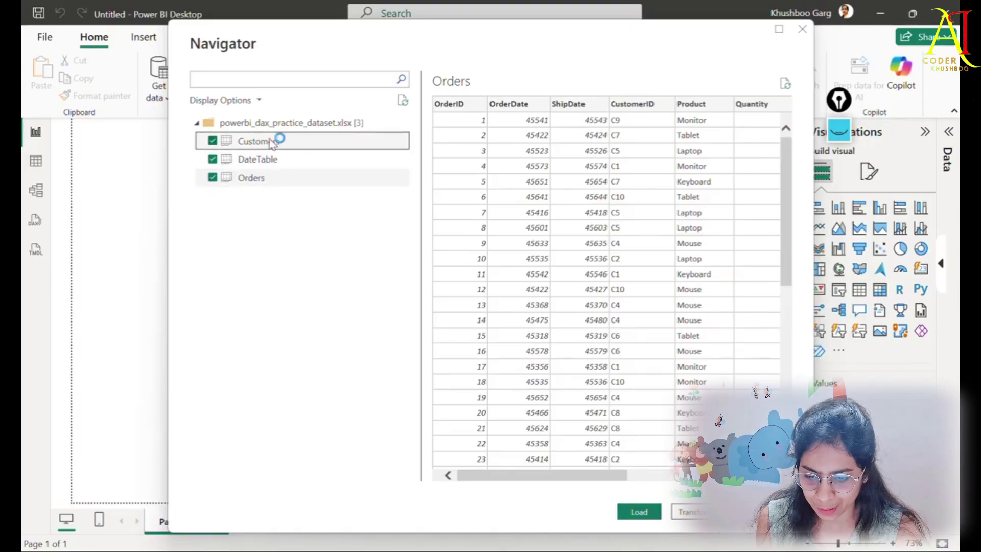
click(266, 166)
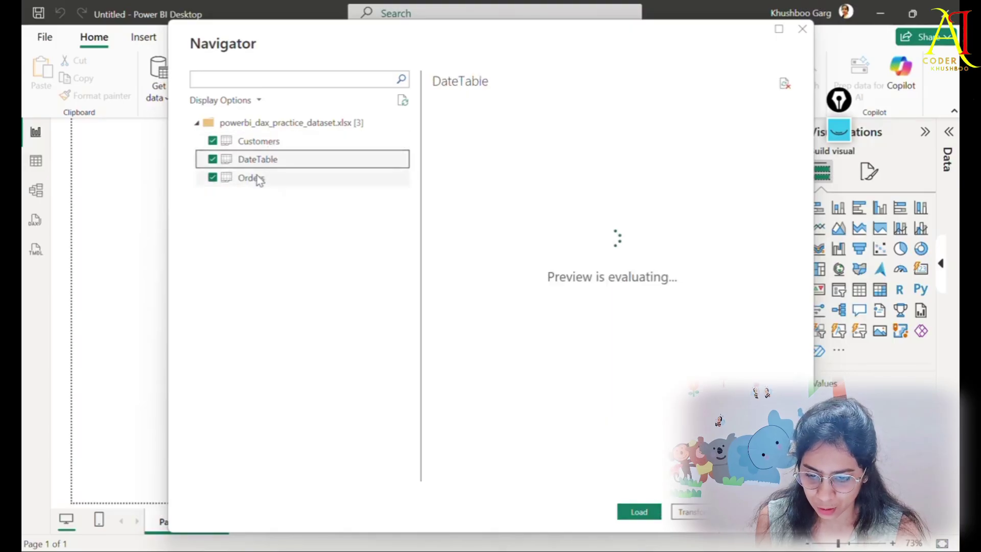
click(253, 179)
click(263, 146)
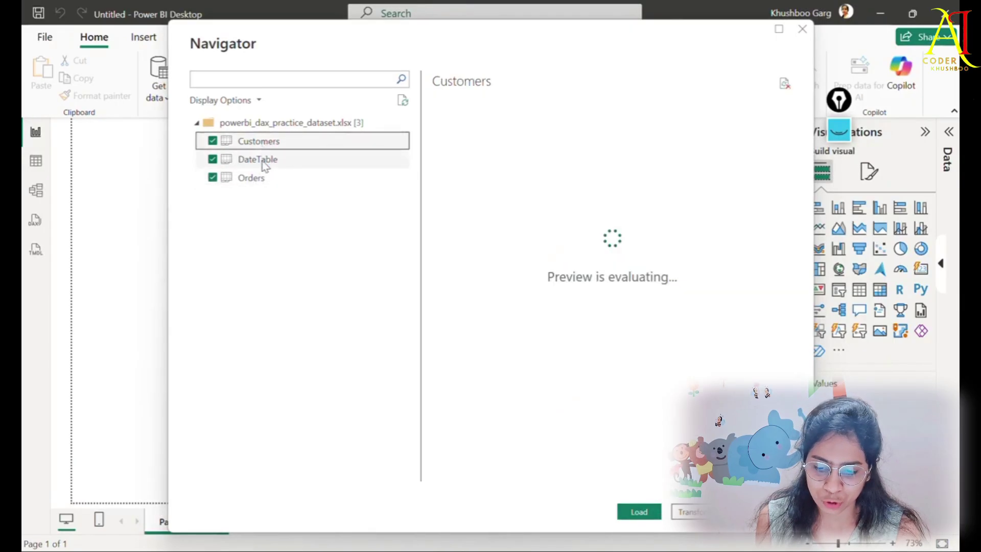
click(692, 513)
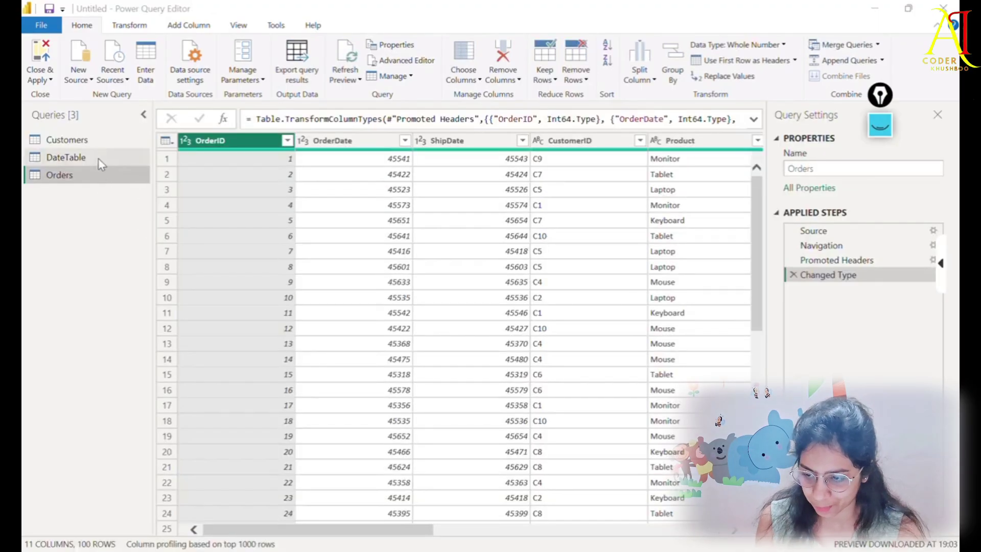
Promote the first row of the Customers query to column headers.
click(88, 142)
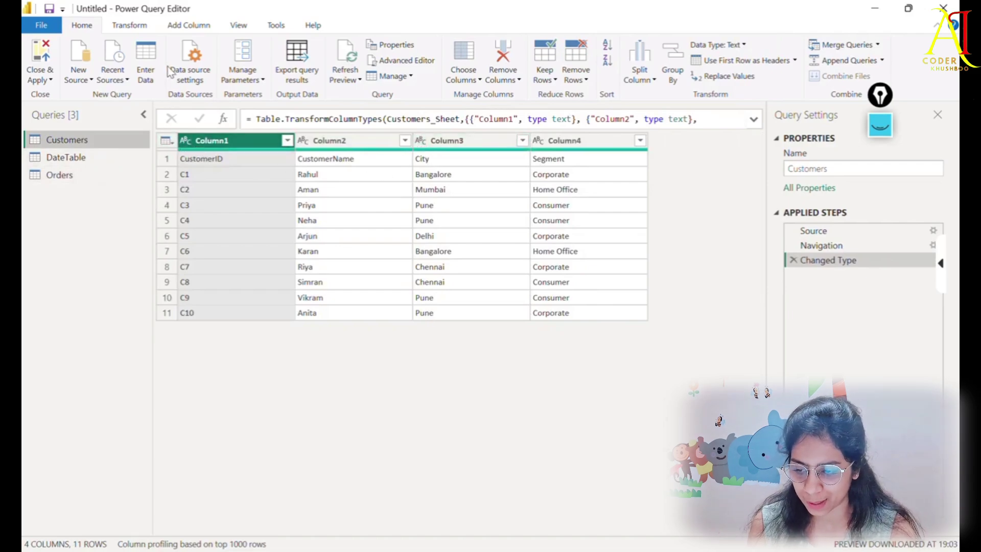
click(129, 25)
click(81, 77)
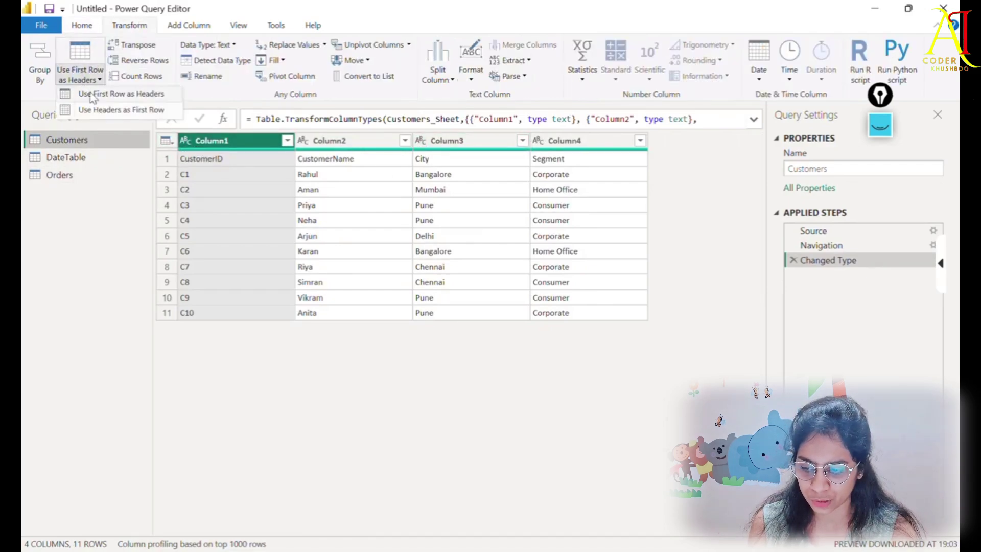
click(92, 95)
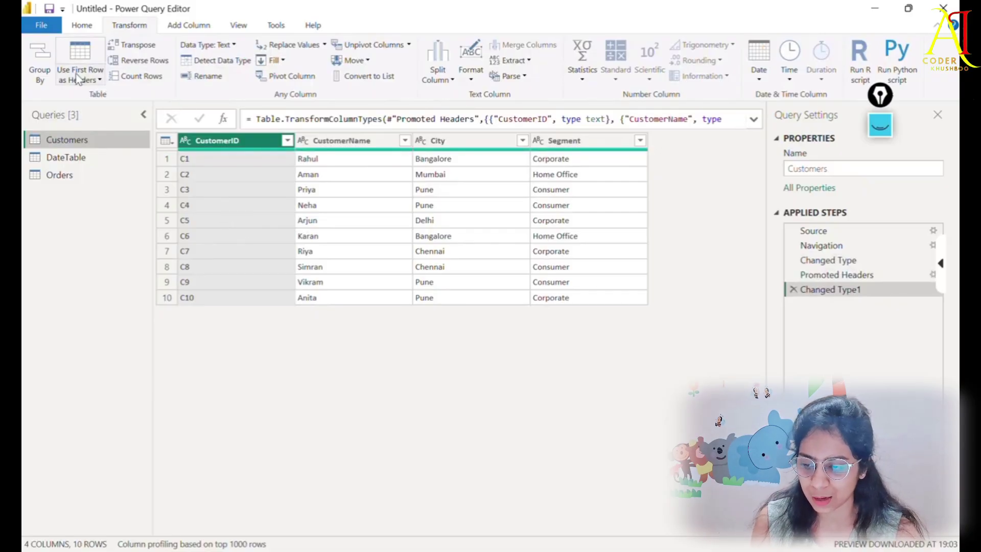
Close Power Query Editor and apply the query changes so the tables load into the report.
click(82, 25)
click(41, 77)
click(55, 103)
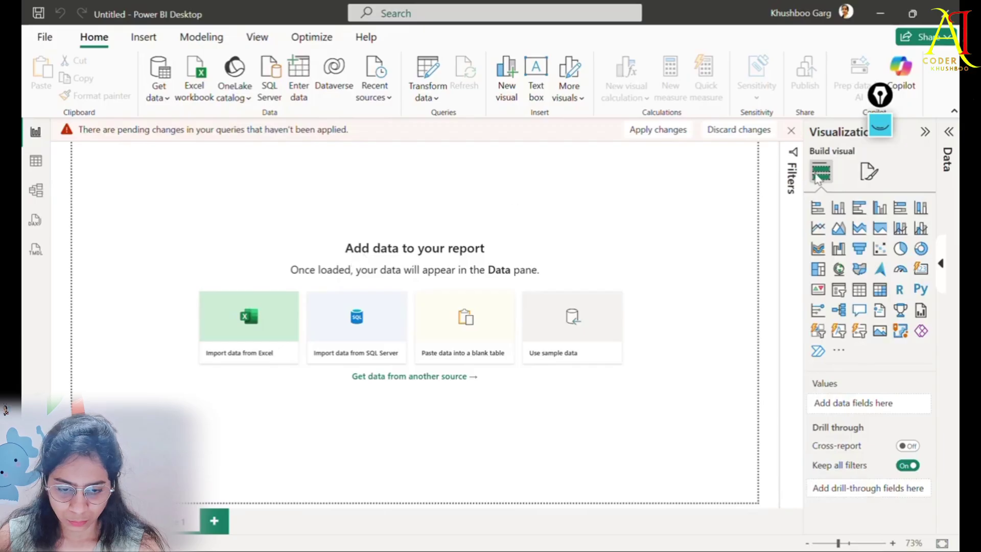
Open the Data pane, expand the Customers table's fields and widen the pane to show full field names.
click(949, 132)
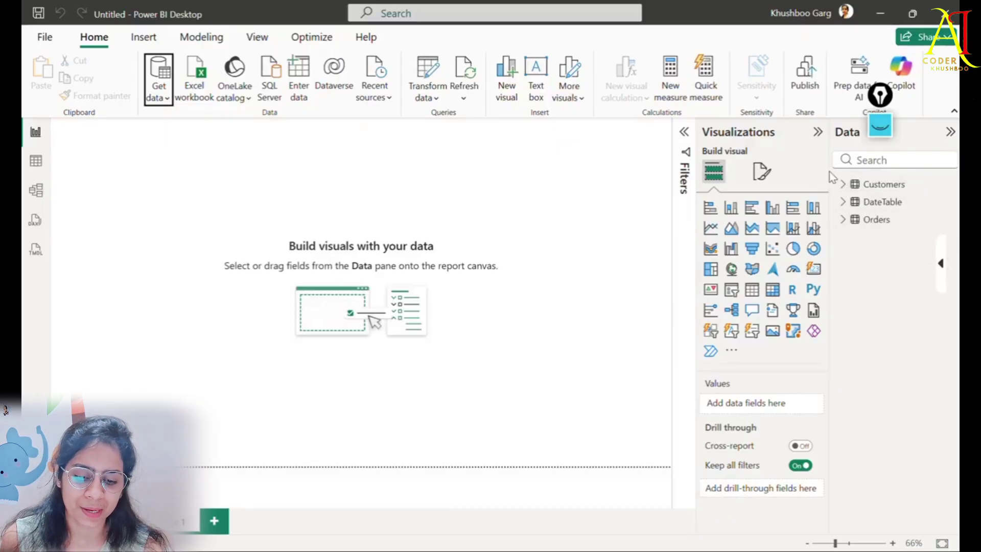
click(839, 185)
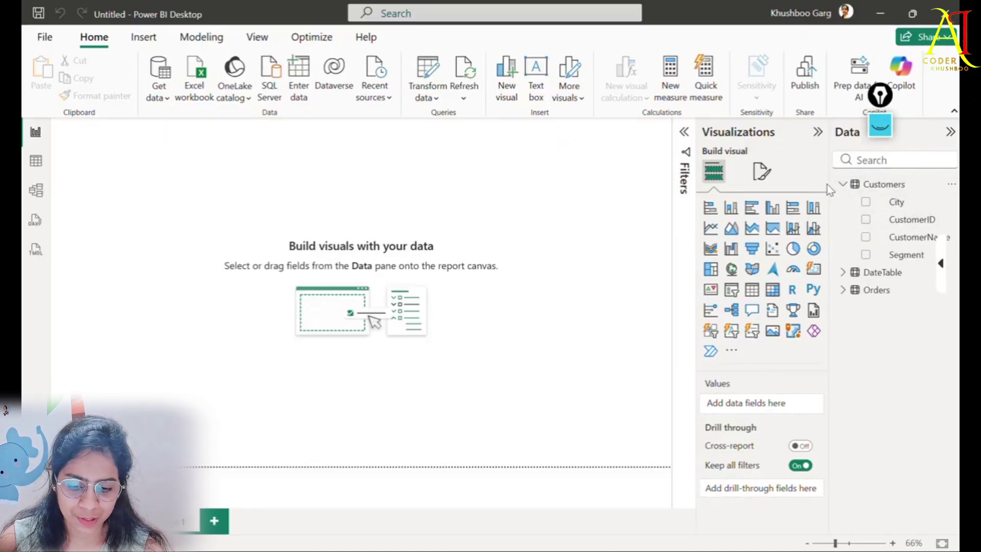
drag(831, 188, 667, 188)
drag(831, 543, 851, 544)
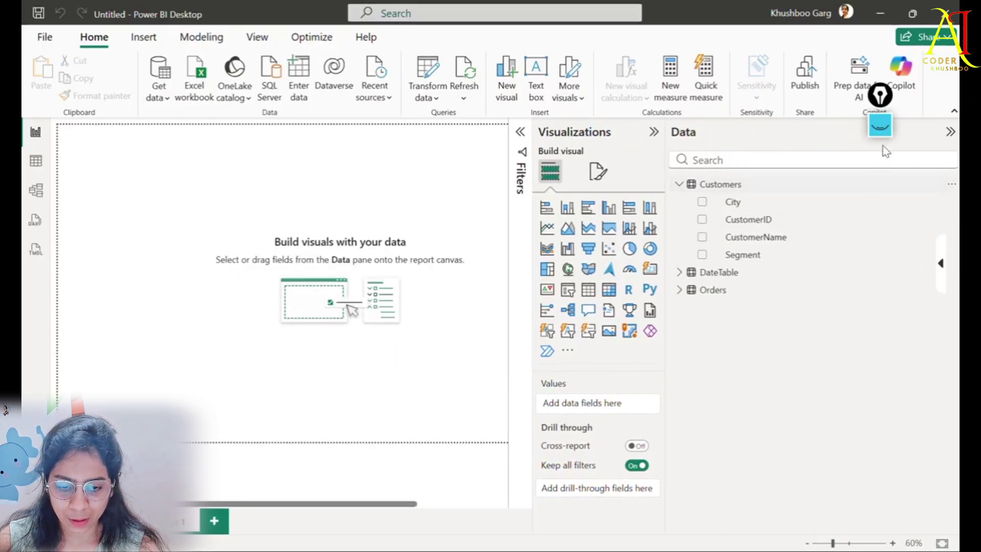
Open the screen annotation tools beside the Filters pane and clear all old pen marks from the report canvas.
drag(882, 93, 528, 236)
click(523, 275)
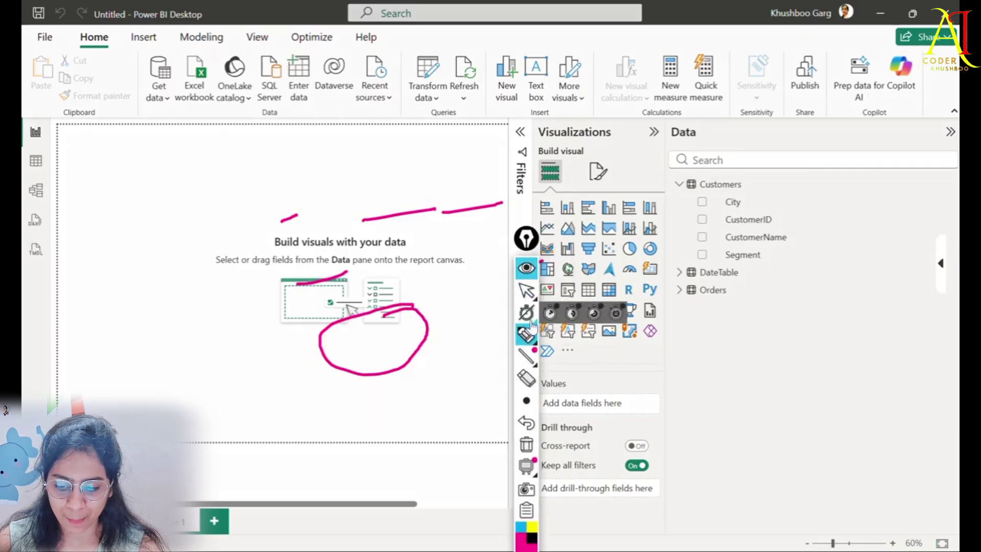
click(526, 379)
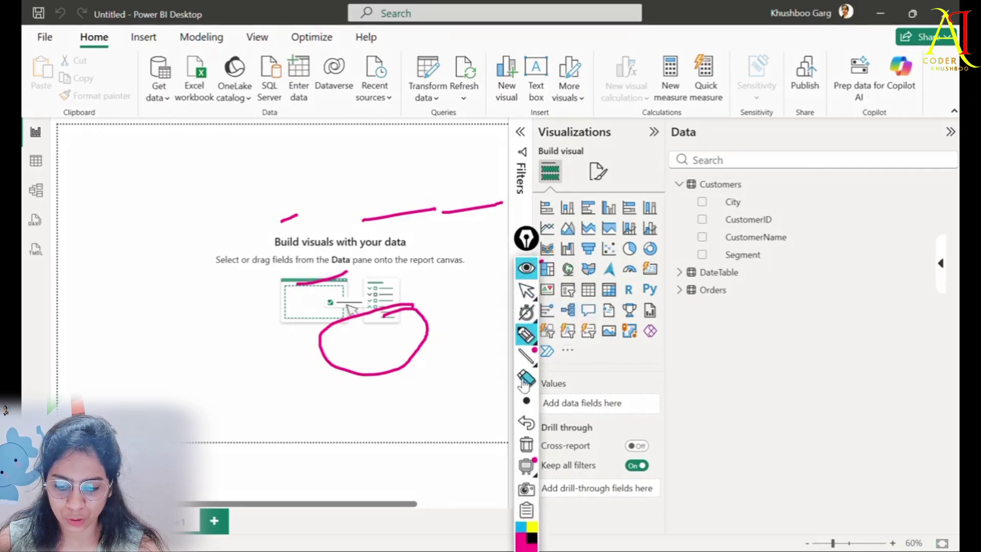
click(527, 446)
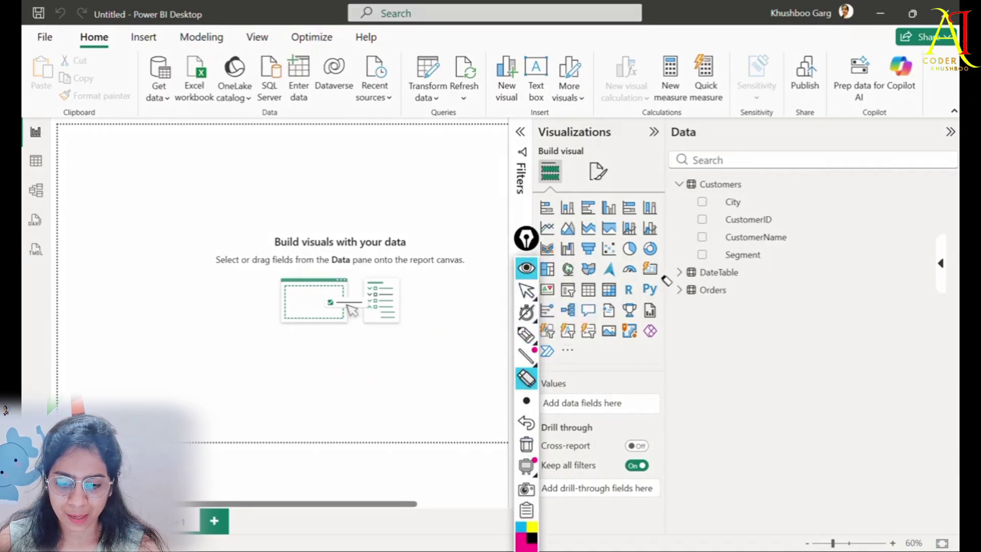
Circle the Customers table's expand arrow and mark its City, CustomerID, CustomerName and Segment fields with the pink pen.
click(526, 335)
mouse_move(678, 177)
mouse_down()
mouse_move(695, 171)
mouse_move(680, 190)
mouse_move(687, 180)
mouse_up()
mouse_move(777, 201)
mouse_down()
mouse_move(805, 191)
mouse_move(828, 202)
mouse_up()
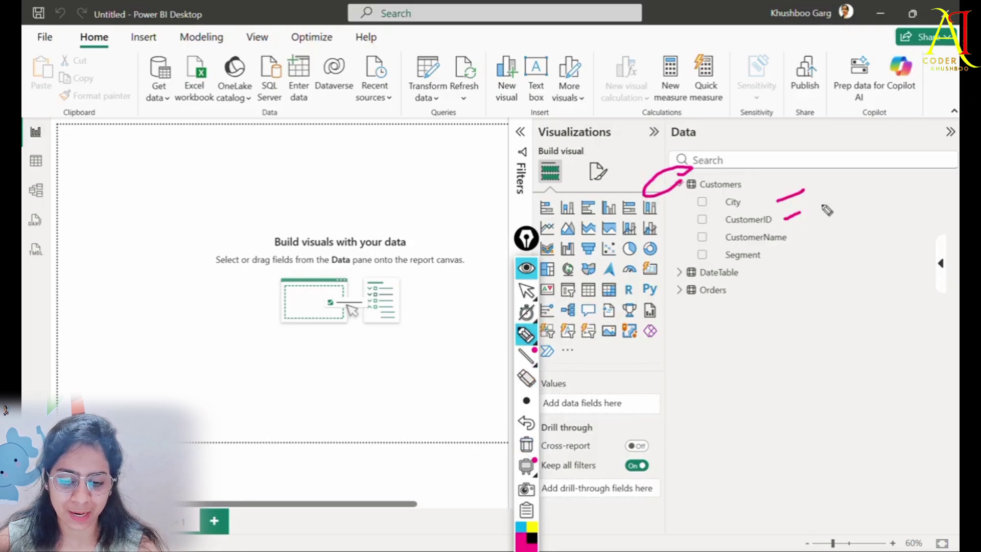
drag(799, 233, 845, 215)
drag(785, 258, 828, 244)
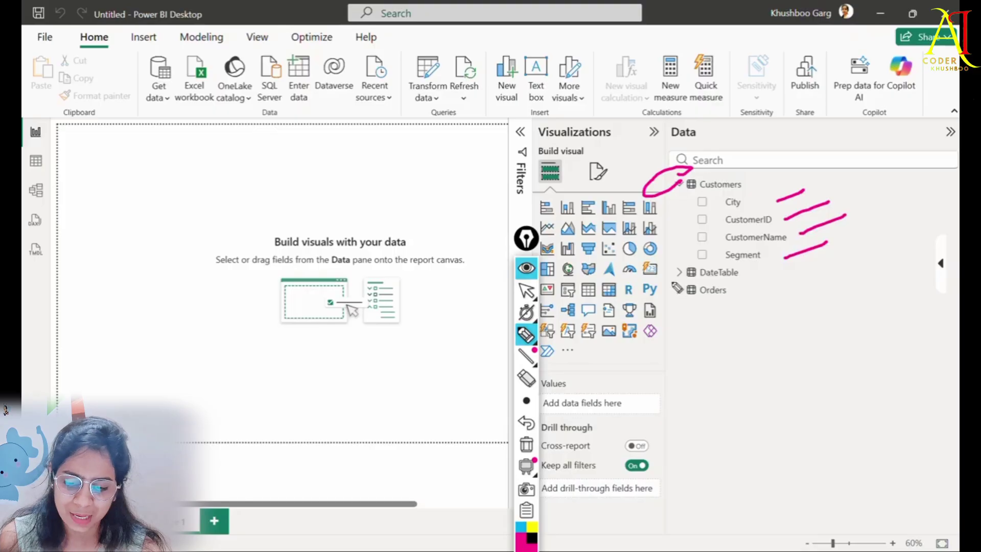
Hide the pen annotations and expand the DateTable and Orders tables to show their fields.
click(526, 269)
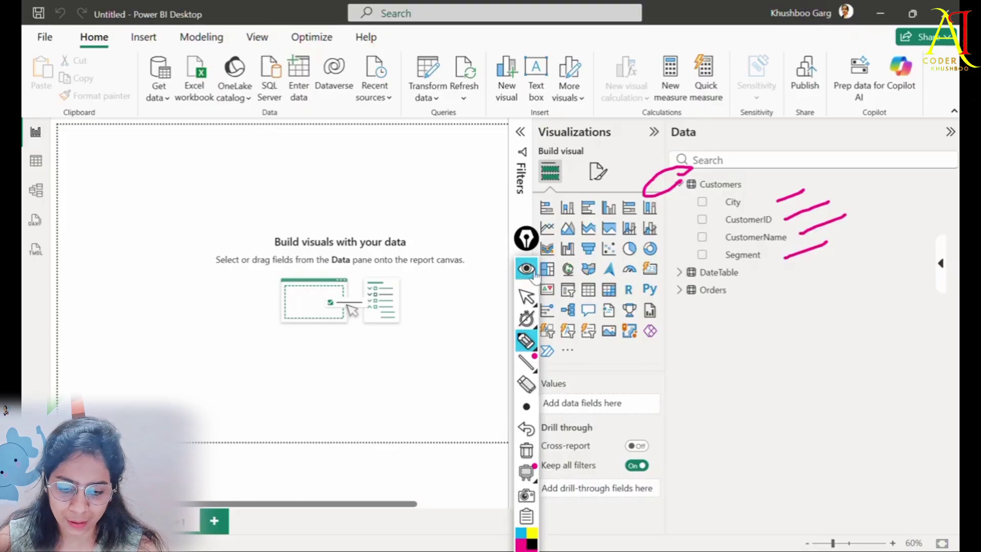
click(680, 273)
click(678, 379)
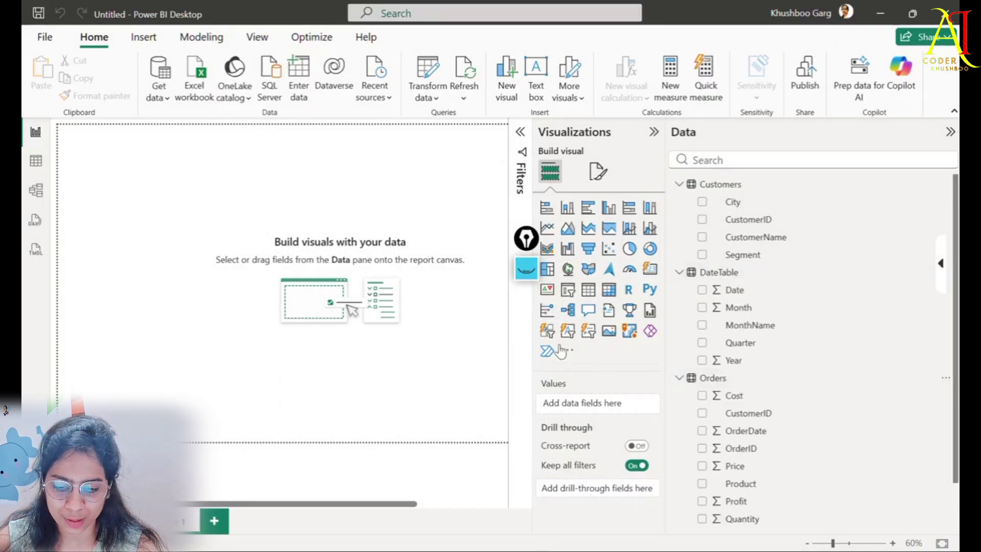
Show the annotations again, tick the DateTable and Orders fields with the pink pen, link the tables and circle the Orders fields.
click(526, 268)
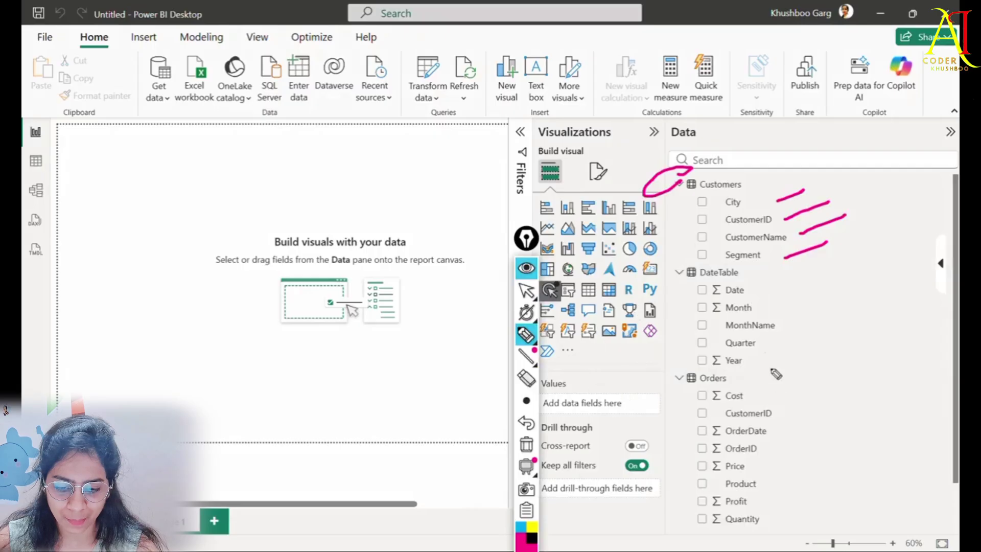
drag(770, 290, 815, 273)
drag(783, 318, 822, 307)
drag(796, 352, 834, 330)
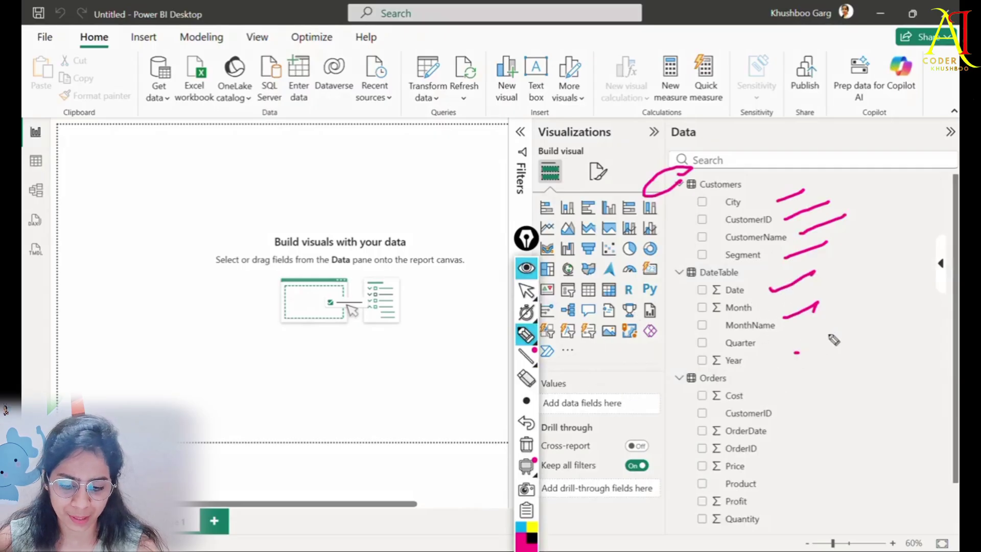
drag(784, 382, 818, 360)
click(797, 436)
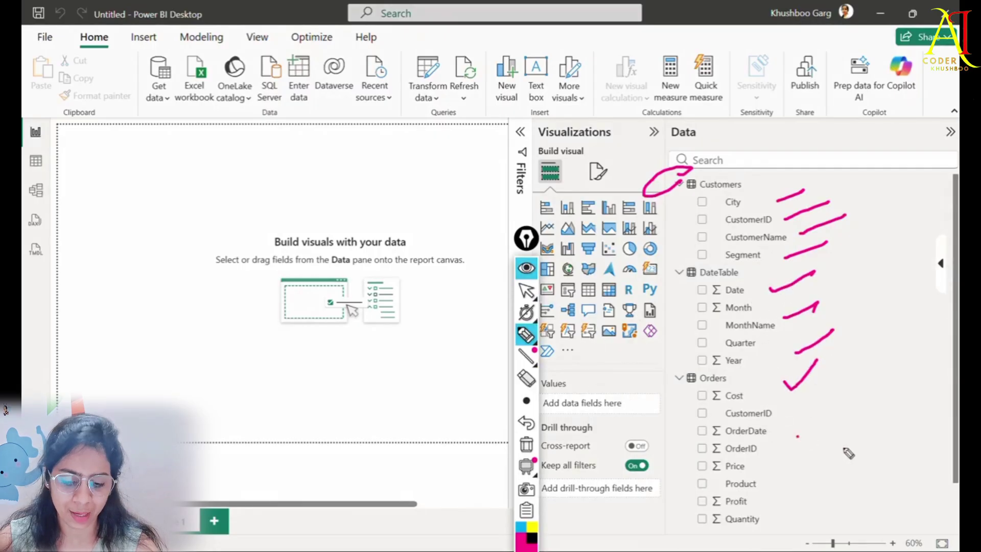
drag(797, 436, 839, 399)
drag(806, 485, 848, 442)
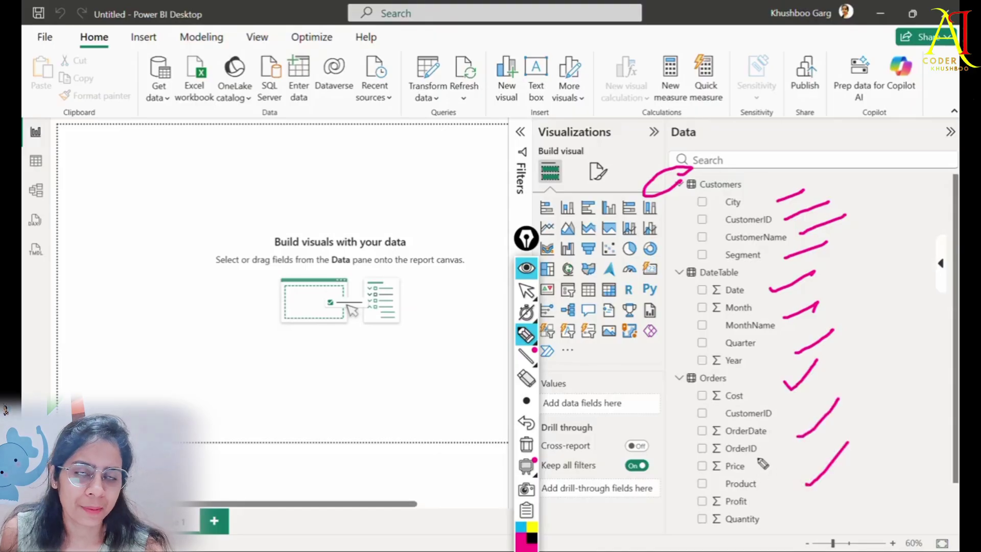
mouse_move(698, 200)
mouse_down()
mouse_move(636, 391)
mouse_move(660, 437)
mouse_up()
drag(699, 291, 783, 267)
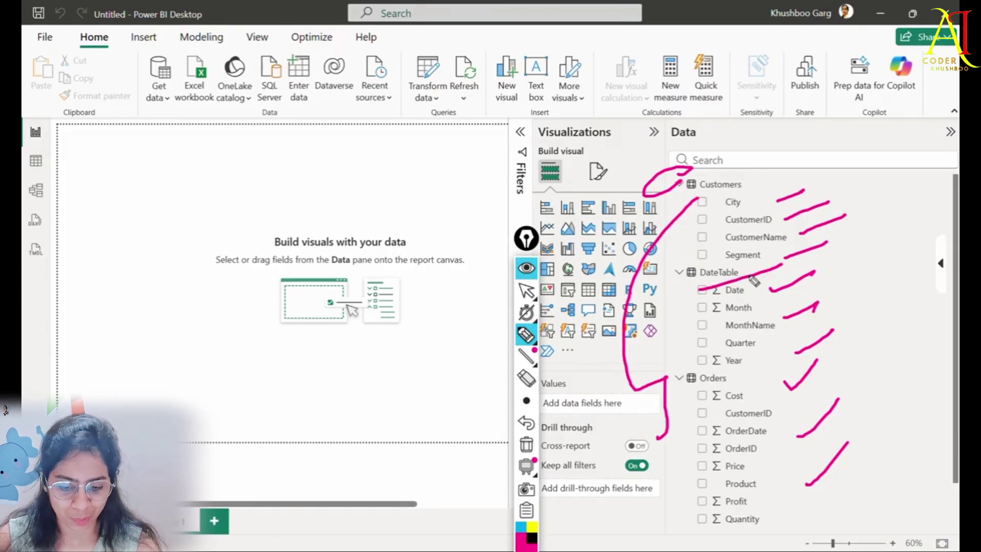
mouse_move(795, 411)
mouse_down()
mouse_move(729, 404)
mouse_move(812, 532)
mouse_move(755, 405)
mouse_up()
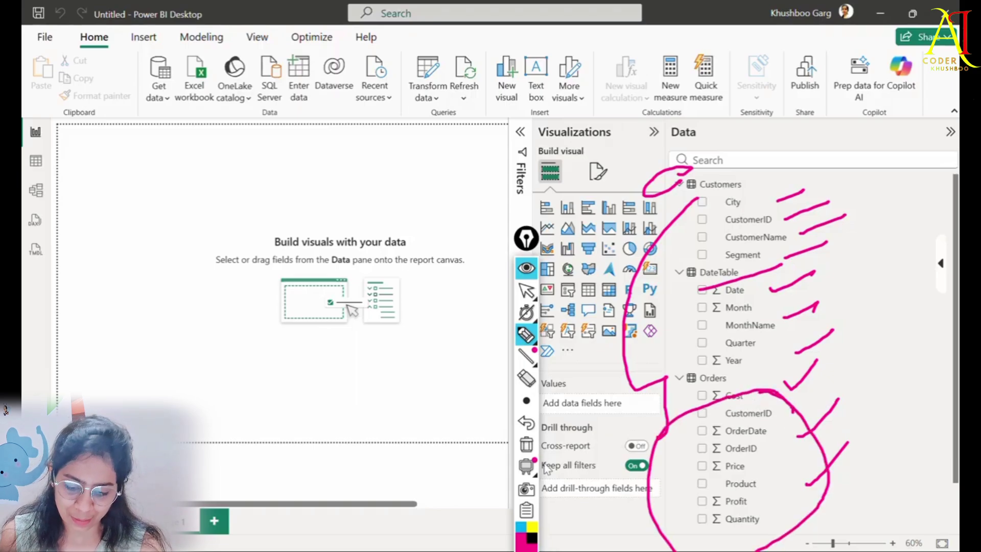
Clear all pen marks, move the annotation tools over the Data pane and collapse them.
click(526, 445)
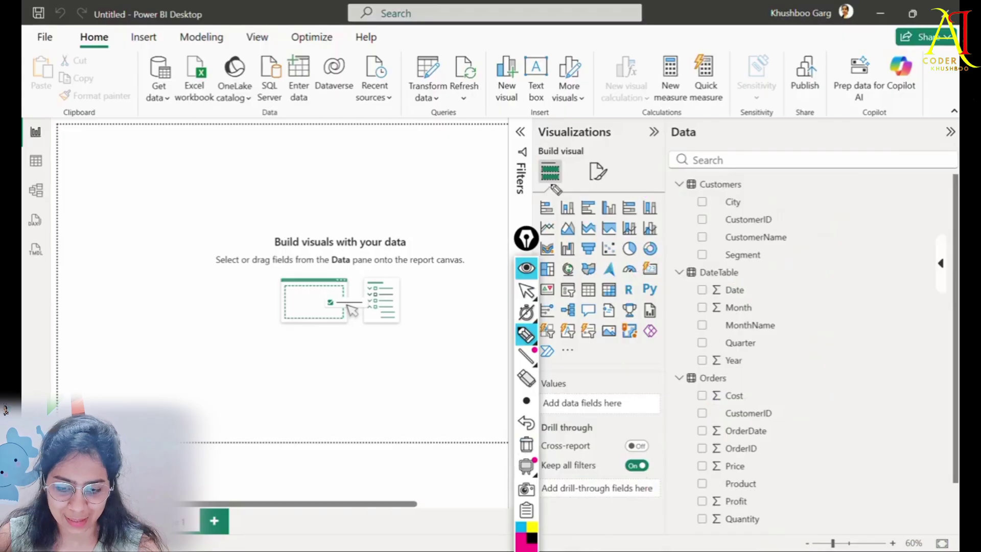
drag(527, 237, 680, 165)
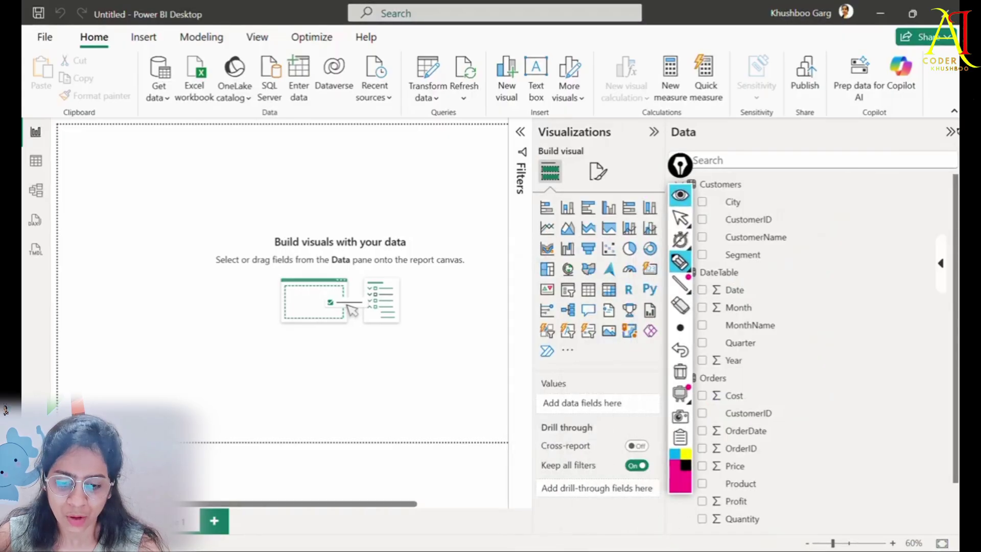
click(680, 195)
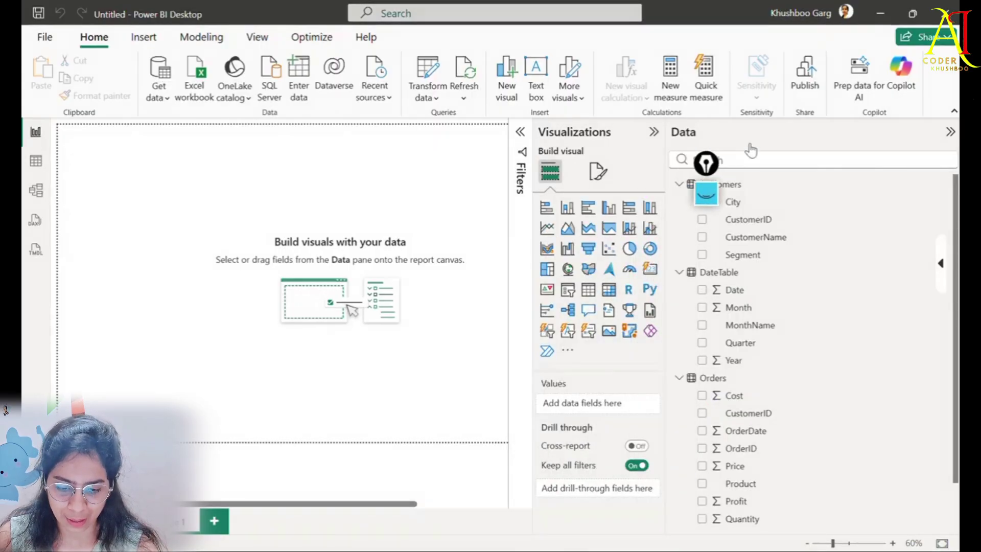
Move the annotation tools off the Data pane, dismiss the chat notification and collapse the Data pane.
drag(751, 150, 927, 60)
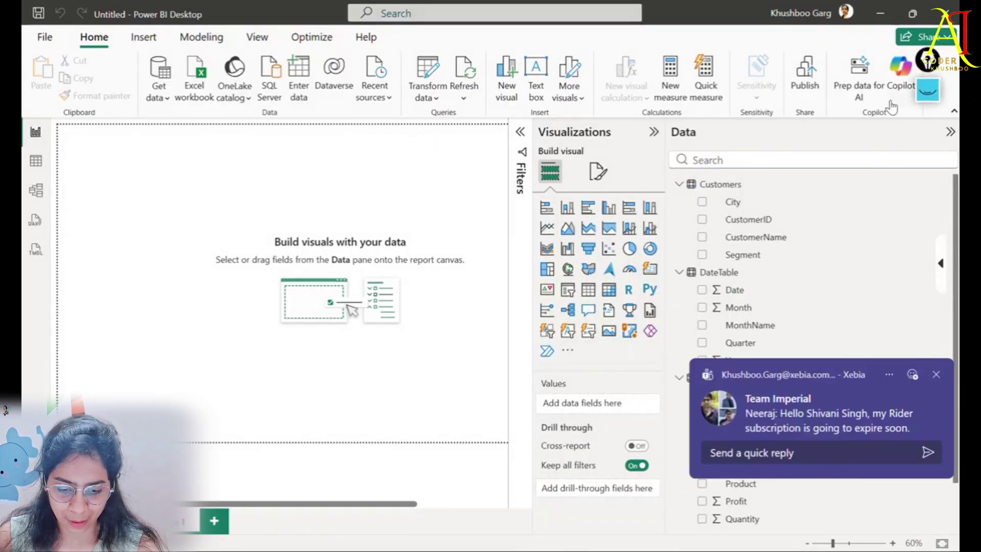
click(938, 377)
click(949, 133)
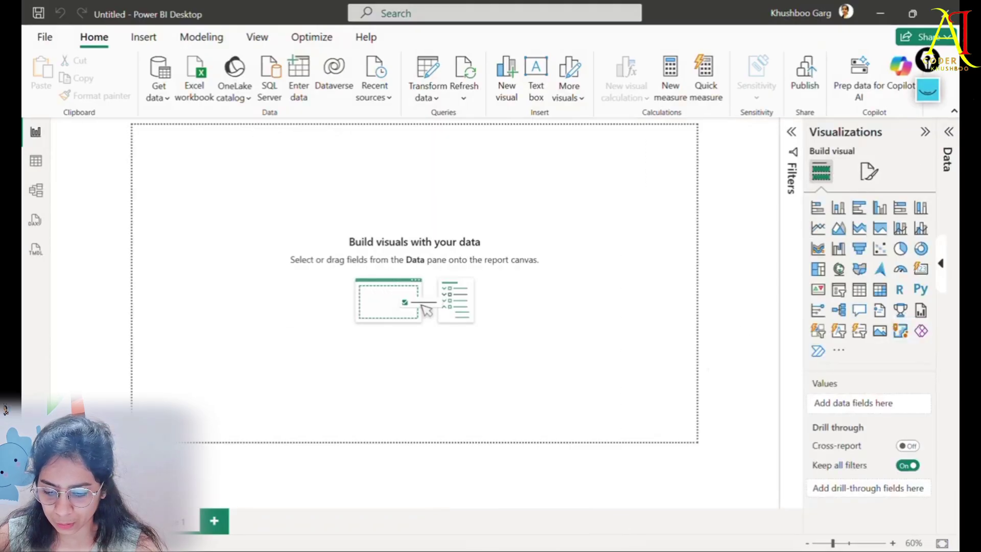
Switch to the DAX QUERIES document in the browser and skim it through to the last page and back to the start.
click(497, 550)
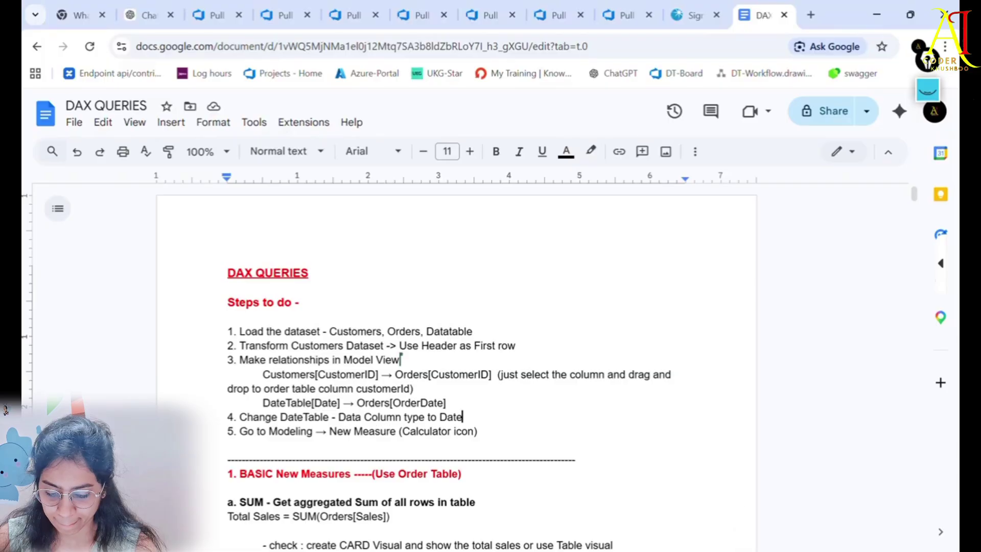
click(704, 551)
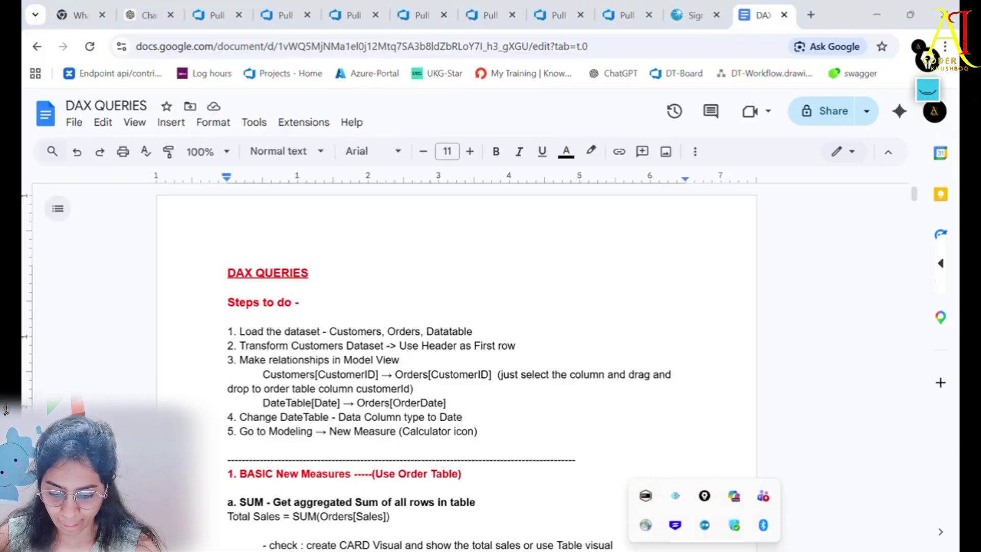
click(462, 419)
click(445, 374)
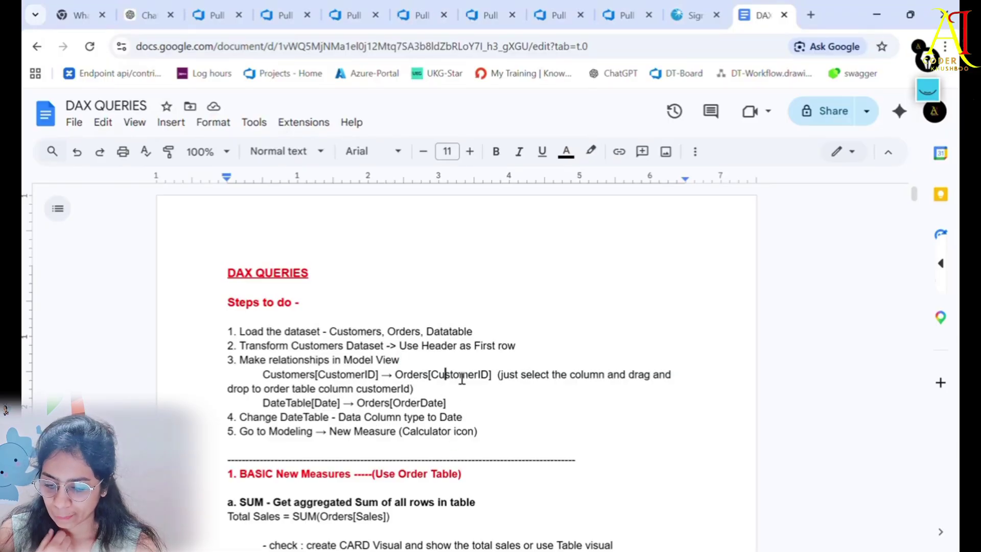
scroll(444, 378, down, 2)
scroll(434, 365, up, 2)
scroll(432, 335, down, 20)
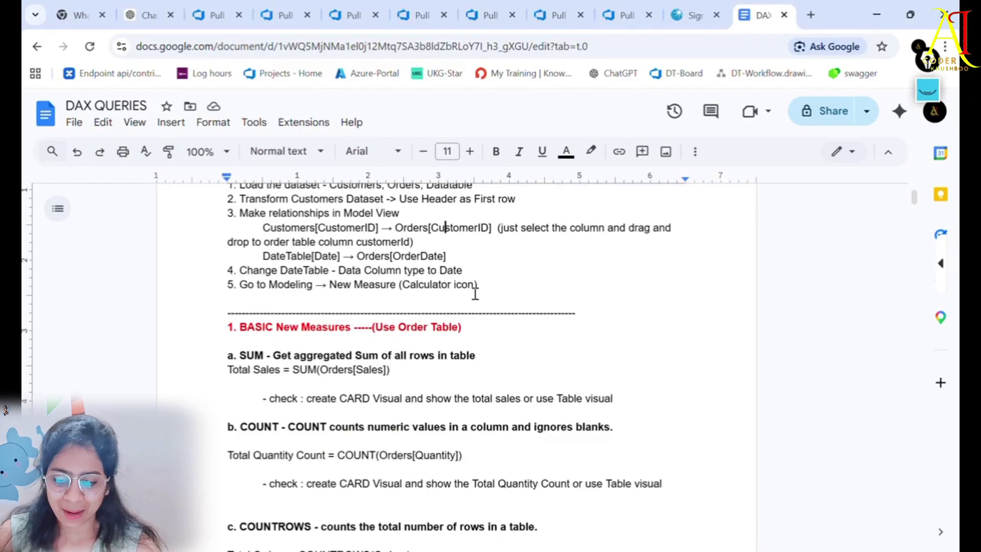
scroll(465, 348, down, 20)
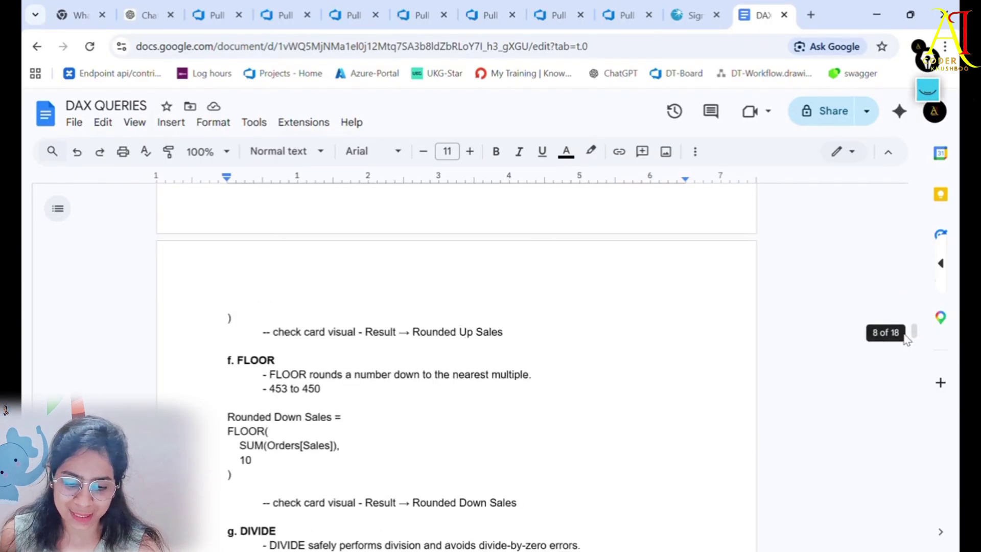
drag(913, 342, 900, 538)
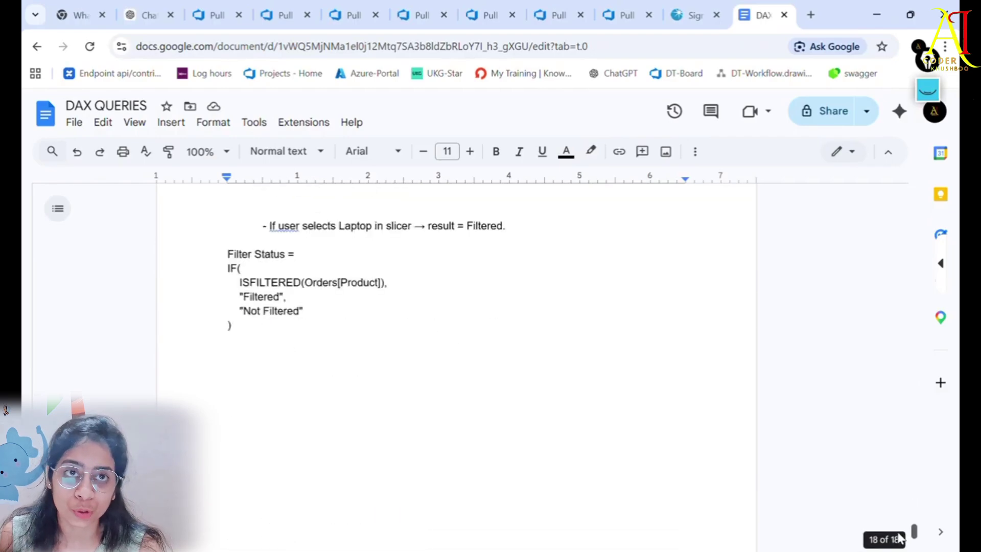
drag(914, 534, 915, 193)
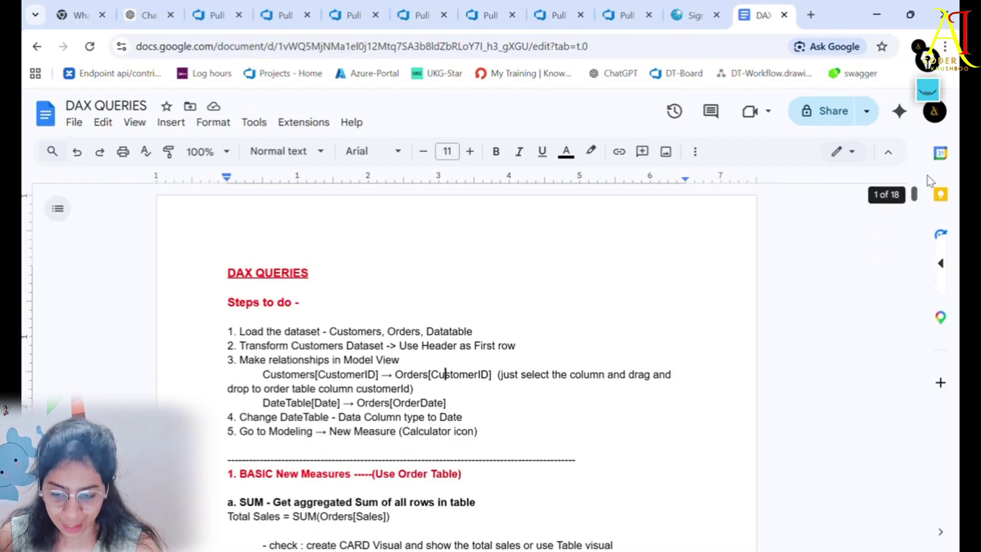
Highlight the dataset-loading step and move "3. Make relationships in Model View" into that line after "Load the dataset".
click(281, 335)
scroll(282, 346, down, 2)
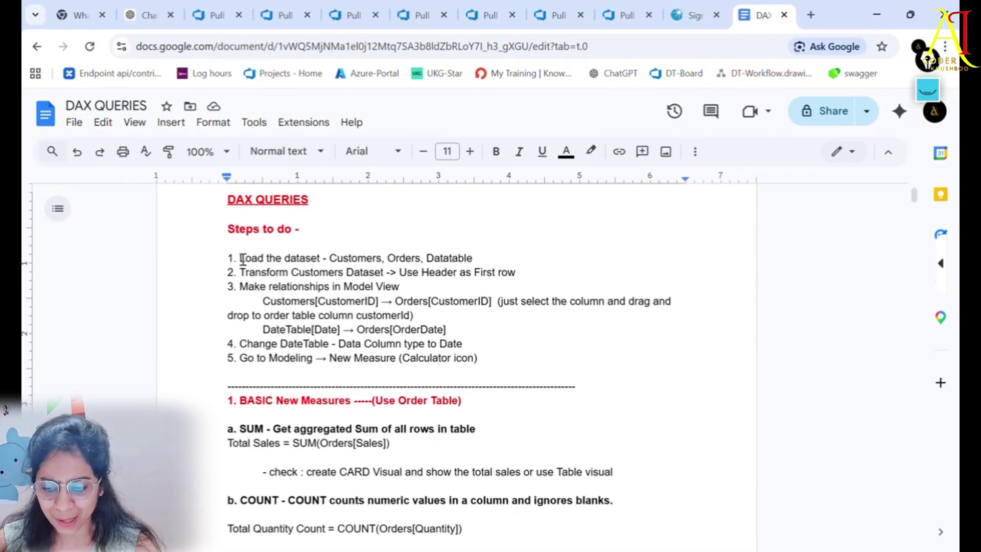
drag(233, 258, 504, 259)
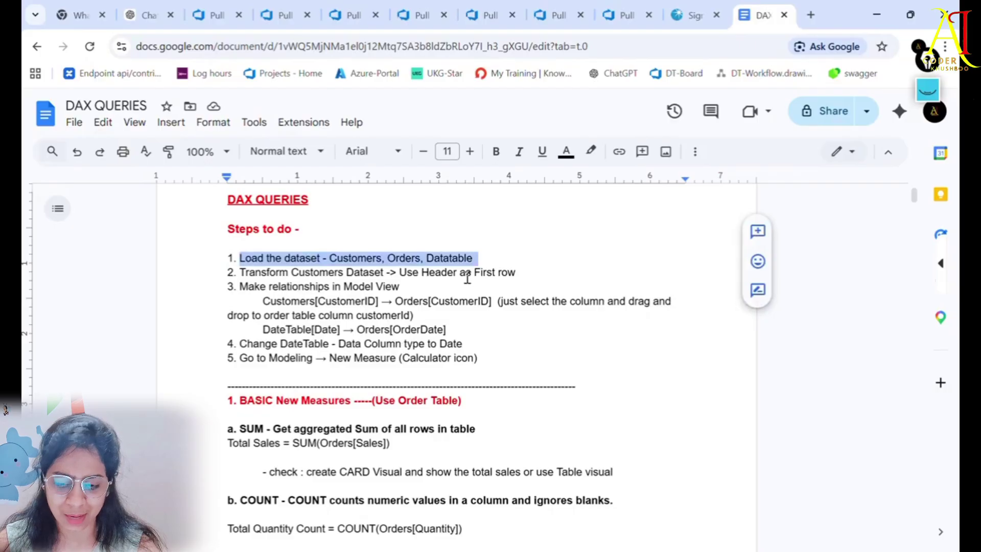
click(451, 282)
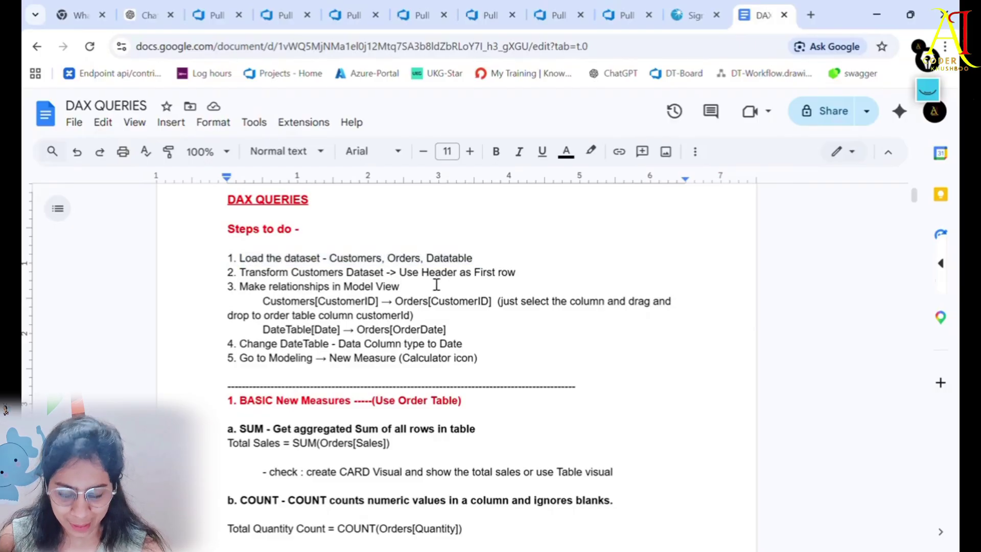
drag(324, 263, 517, 289)
click(467, 309)
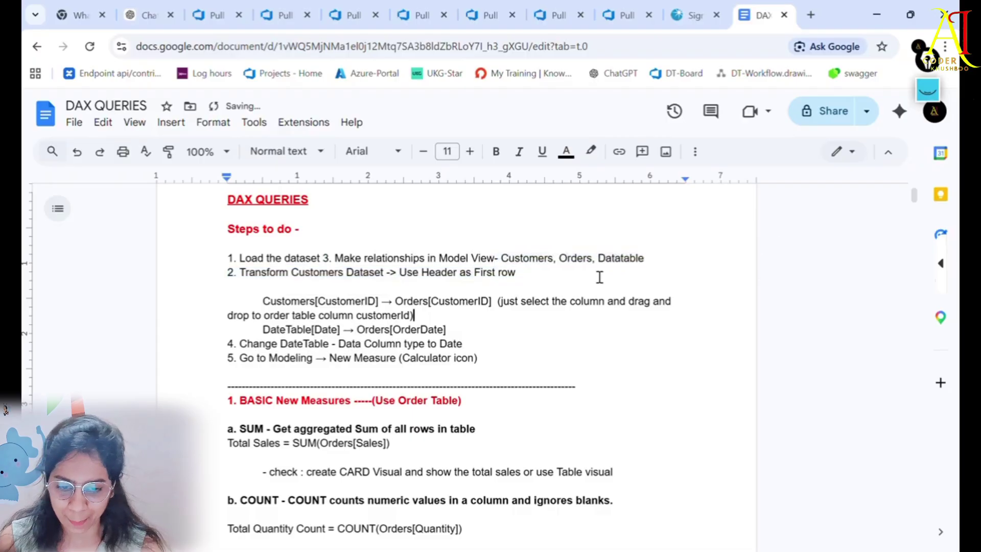
Mark the "Use Header as First row" step and the Customers[CustomerID] → Orders[CustomerID] relationship with the pink pen.
click(928, 93)
mouse_move(504, 268)
mouse_down()
mouse_move(566, 292)
mouse_move(582, 274)
mouse_up()
drag(408, 278, 519, 264)
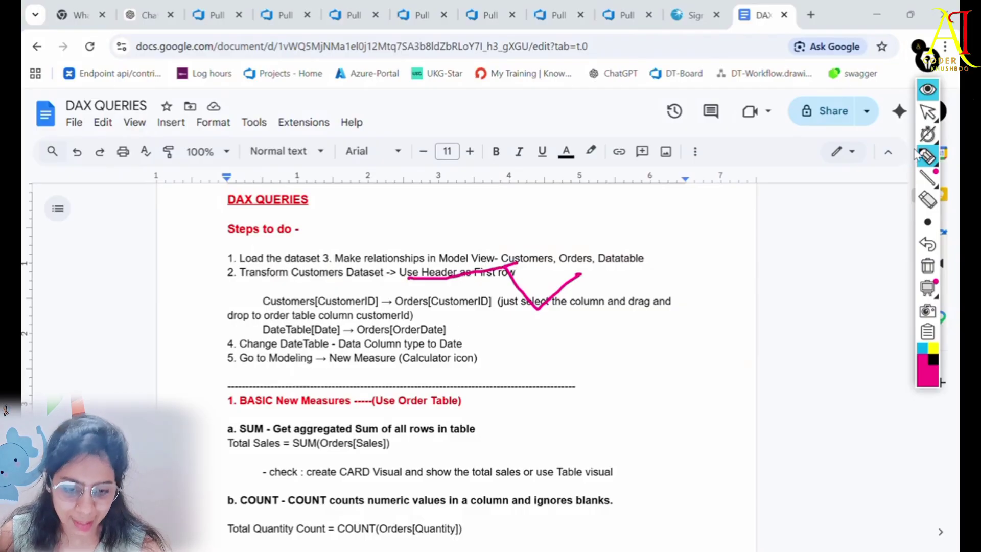
click(927, 159)
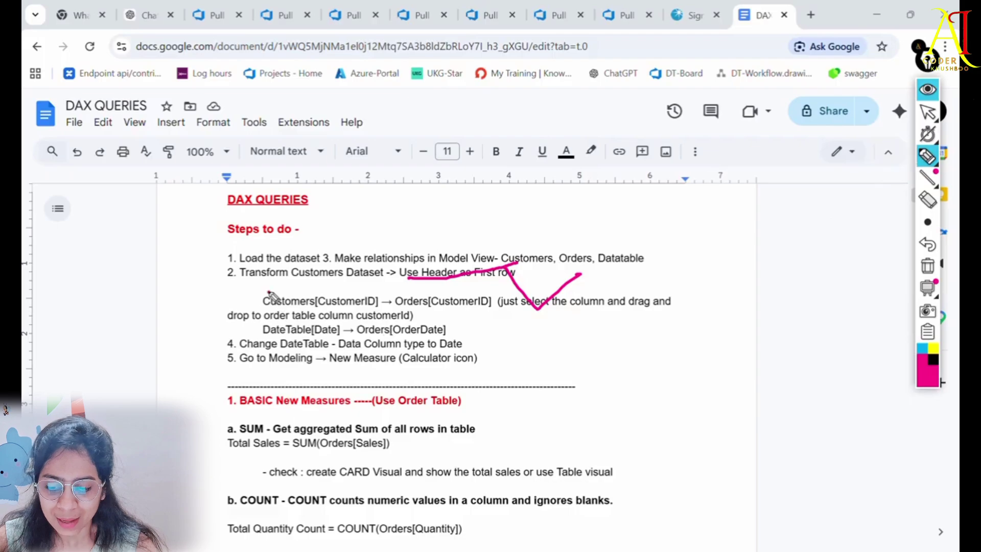
mouse_move(270, 292)
mouse_down()
mouse_move(255, 289)
mouse_move(258, 311)
mouse_up()
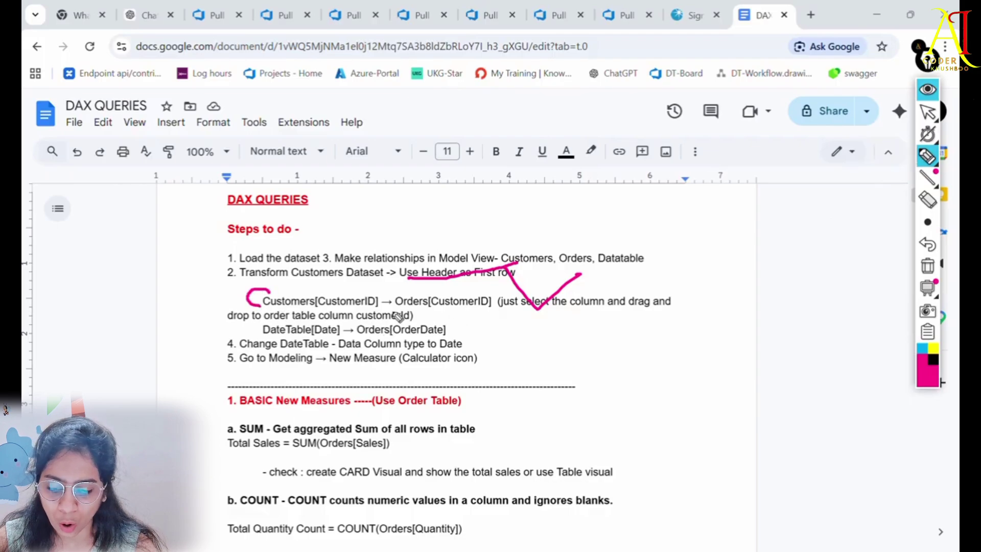
drag(392, 312, 510, 312)
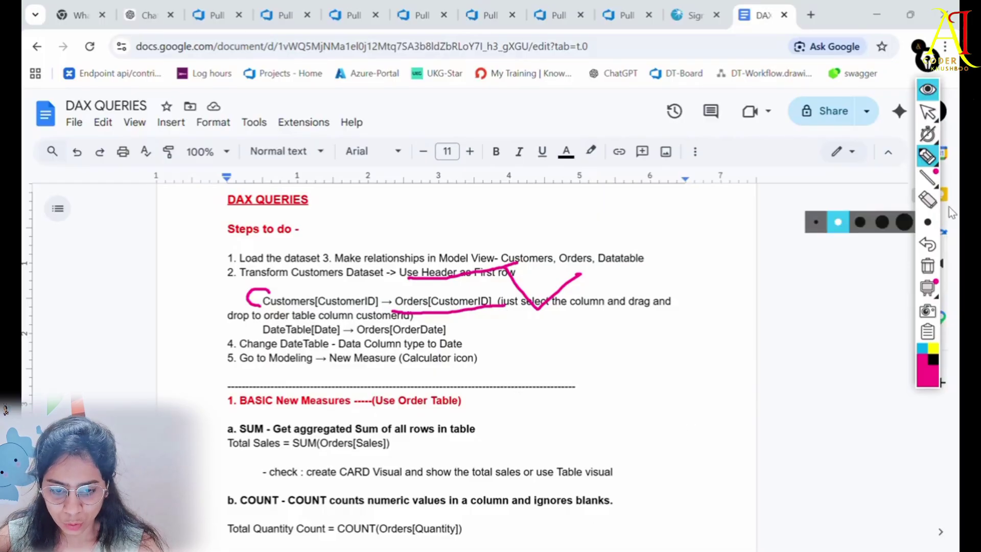
Hide the pen annotations and highlight the note about selecting a column and dropping it onto the order table's customerId column.
click(928, 89)
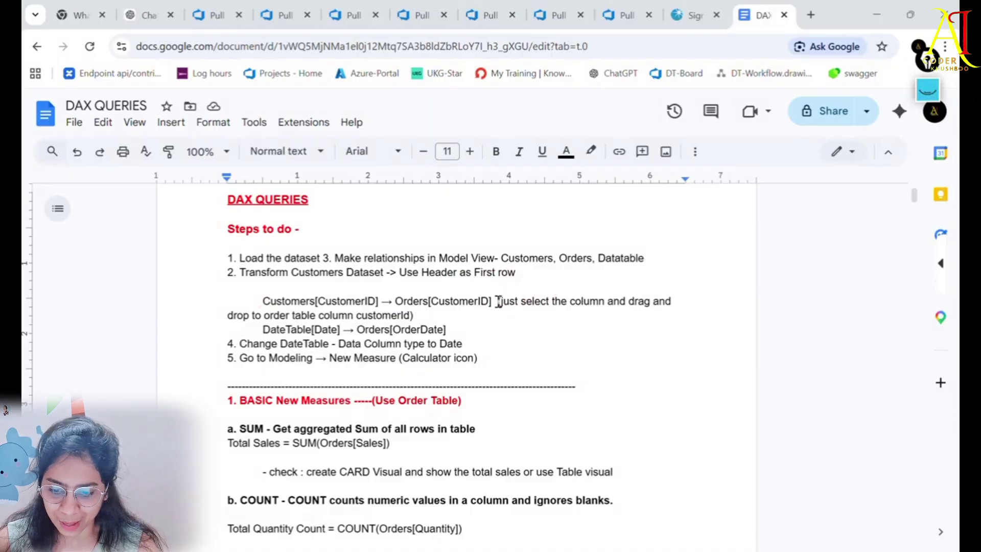
drag(499, 302, 271, 309)
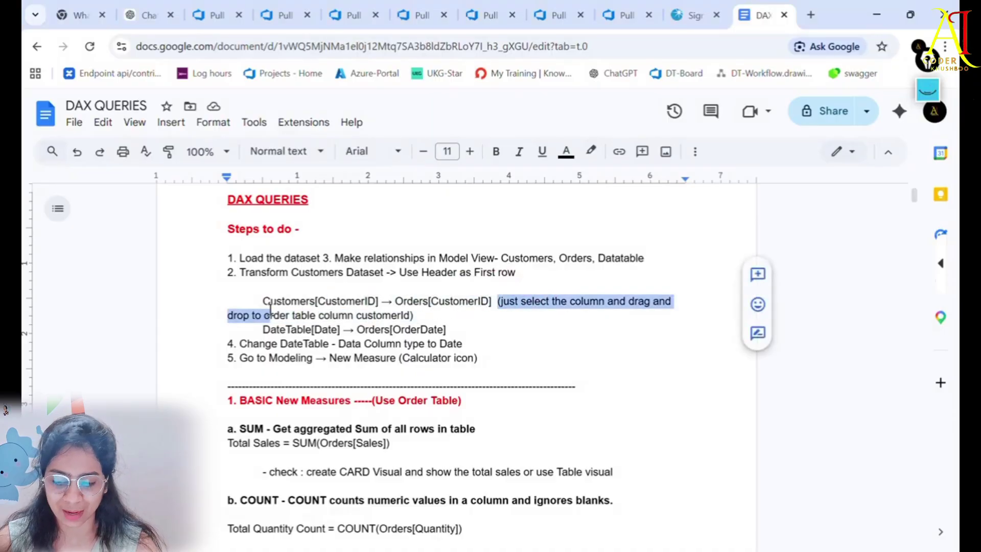
click(381, 343)
Switch to Power BI's Model view, collapse the Data and Properties panes, and space the DateTable and Customers tables apart.
click(583, 551)
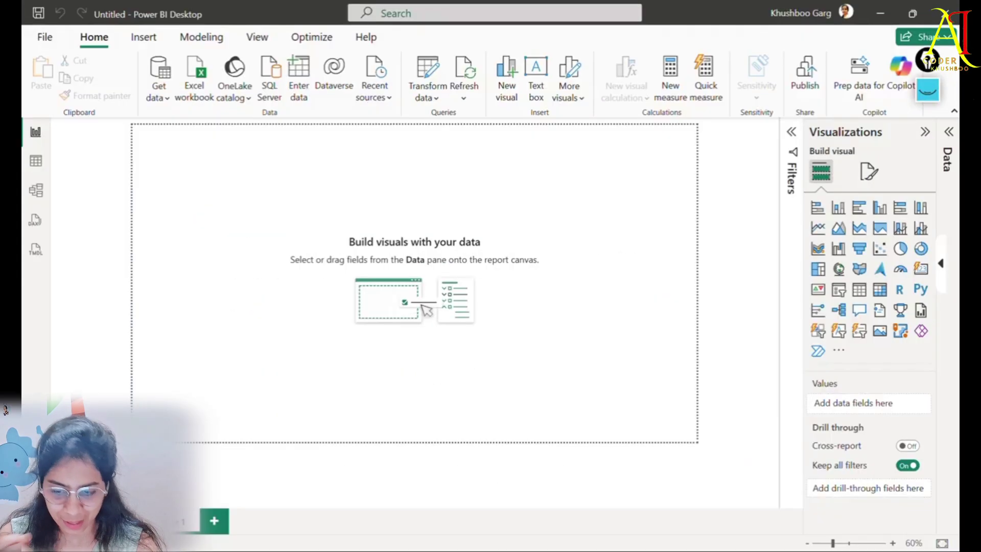
click(36, 191)
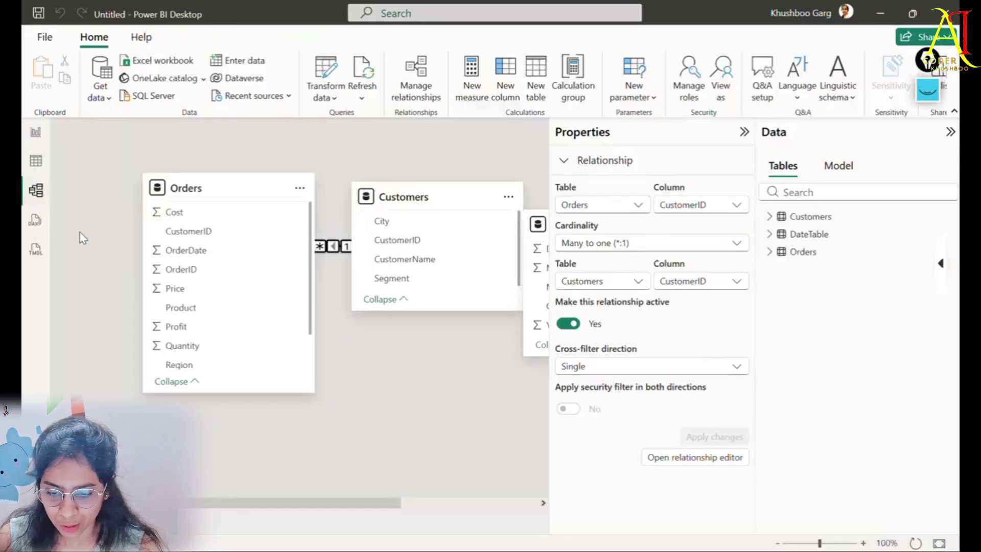
click(948, 133)
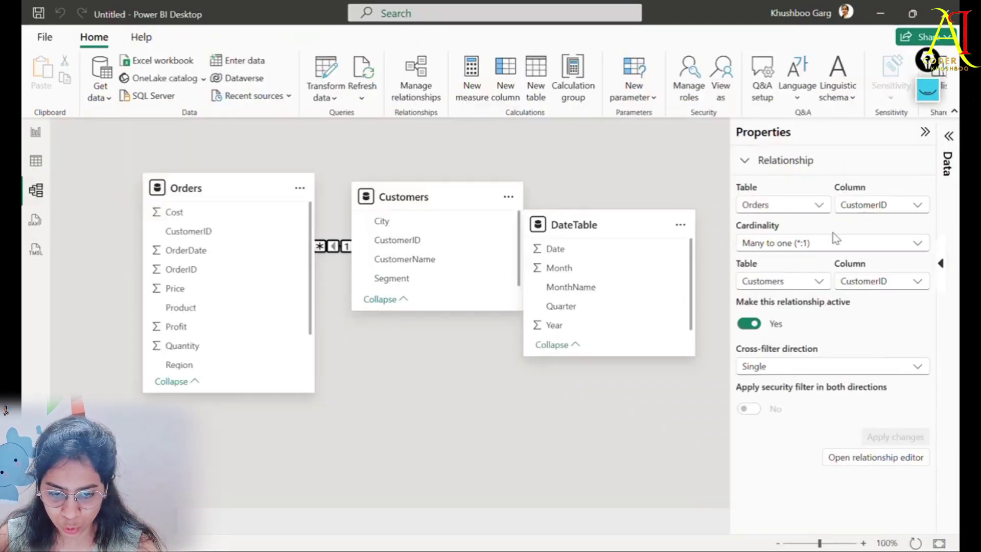
click(923, 137)
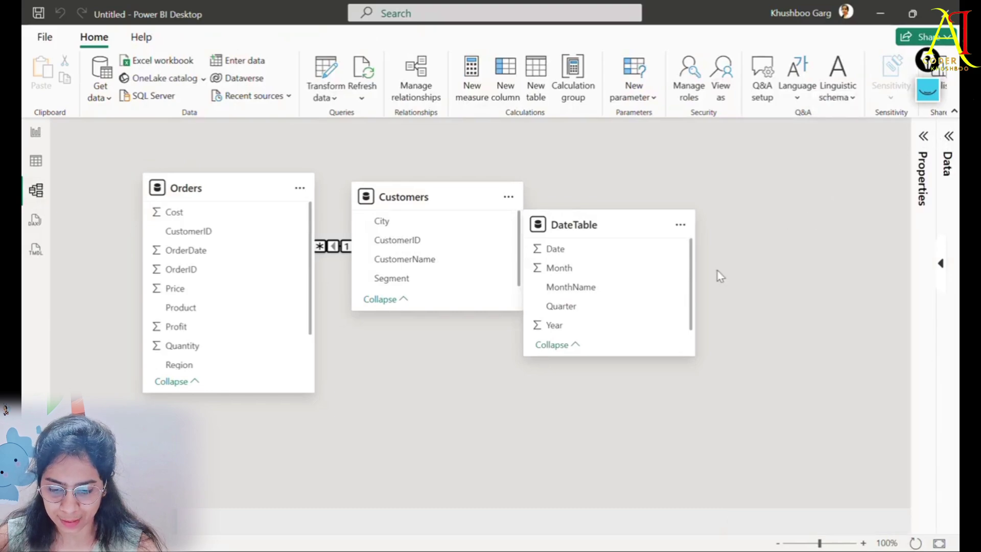
drag(632, 215, 734, 195)
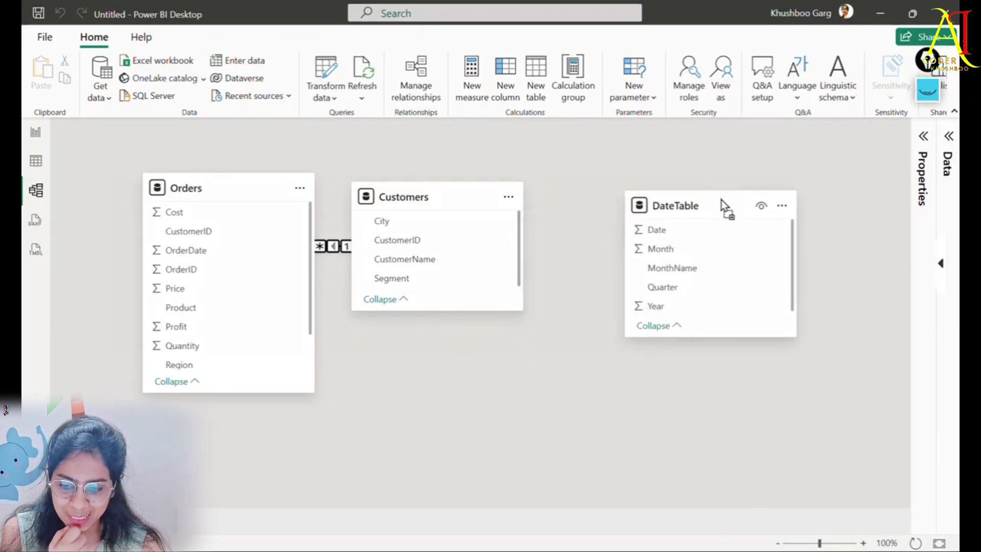
drag(448, 189, 531, 179)
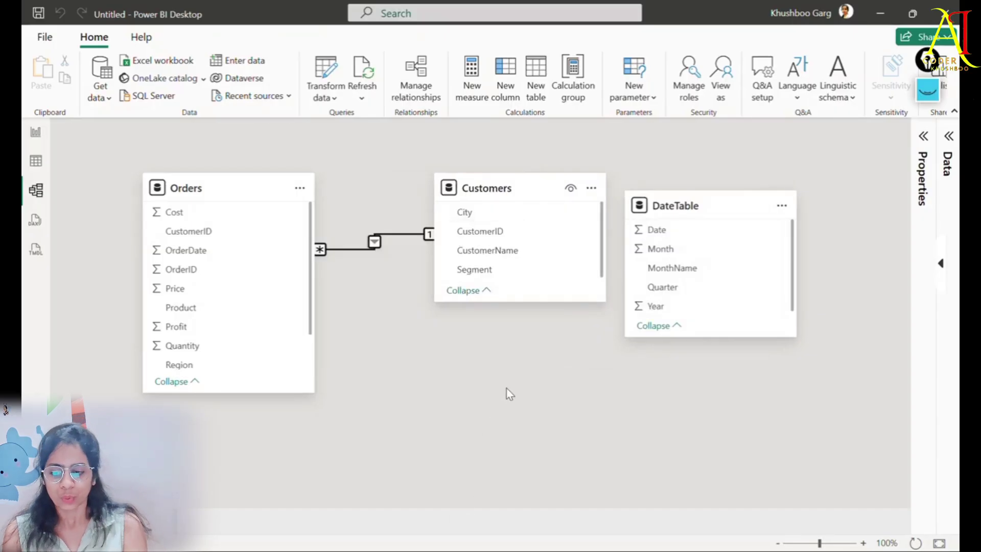
Select the Orders, Customers and DateTable tables in turn and inspect the relationship between Orders and Customers.
click(225, 194)
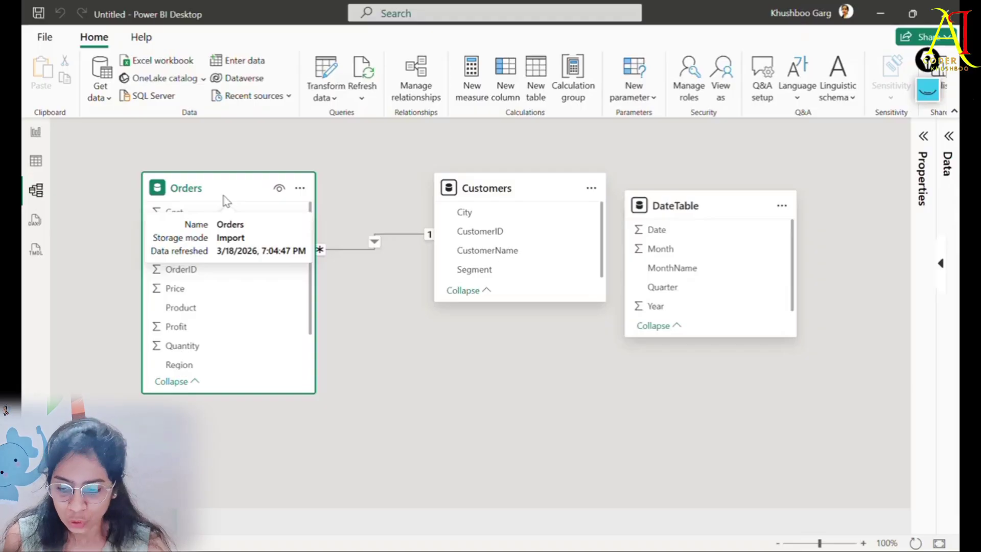
click(526, 184)
click(741, 201)
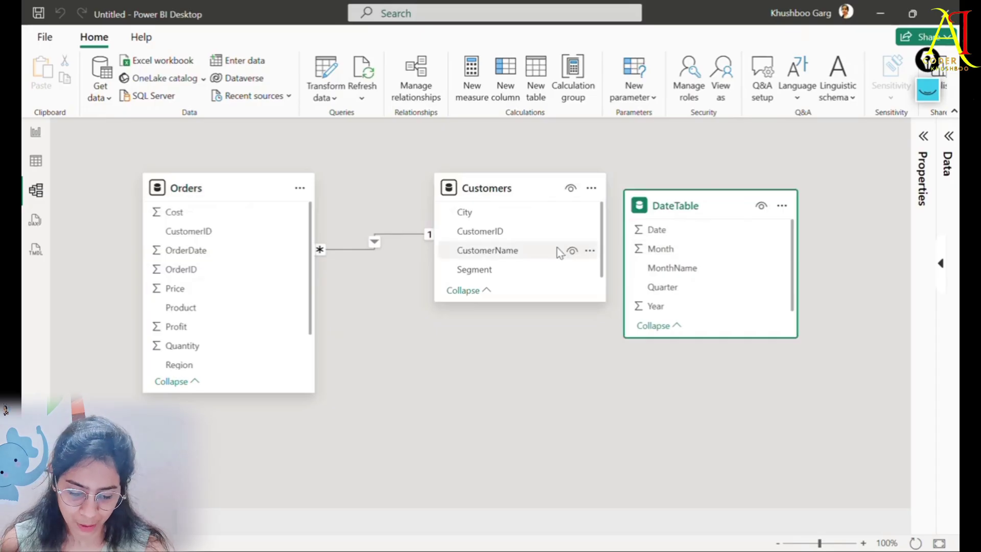
click(237, 196)
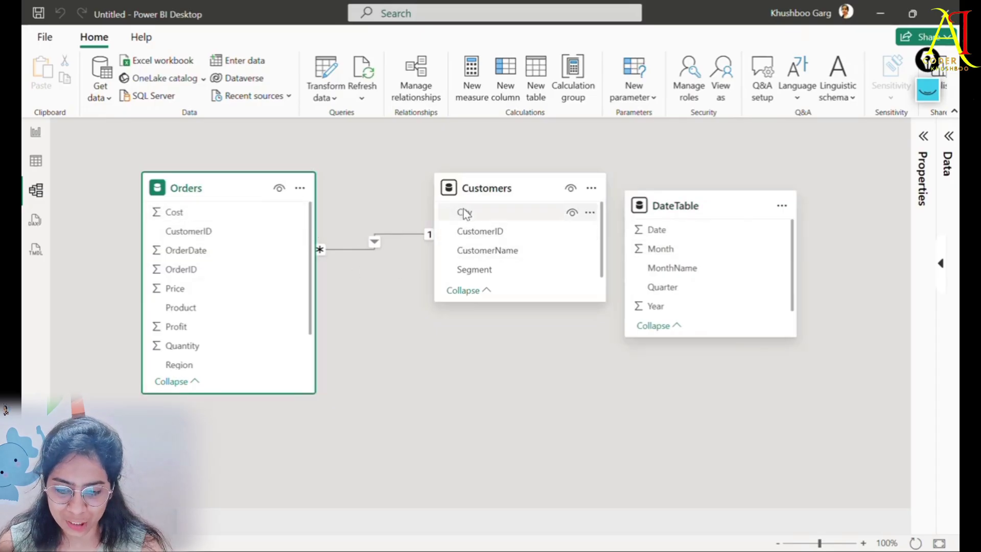
click(491, 196)
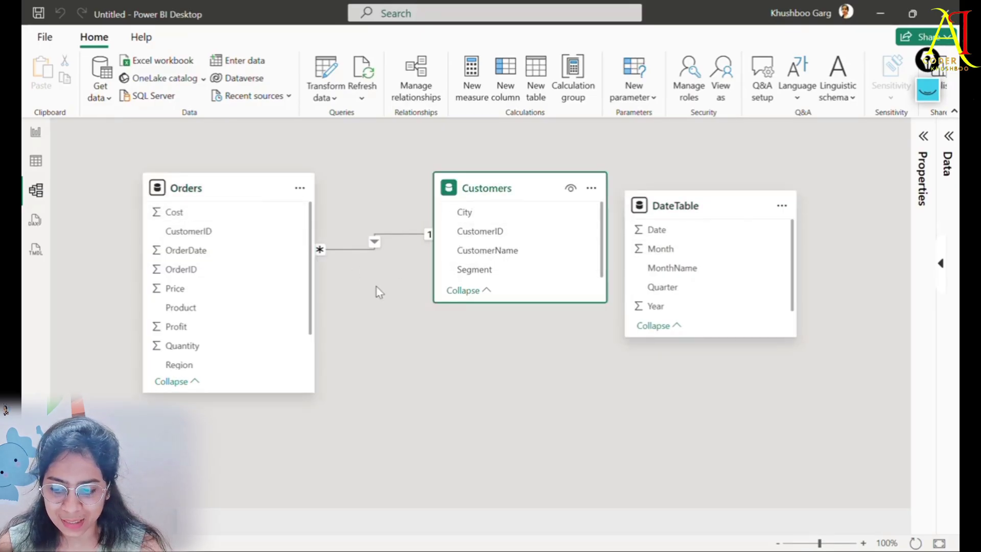
click(229, 197)
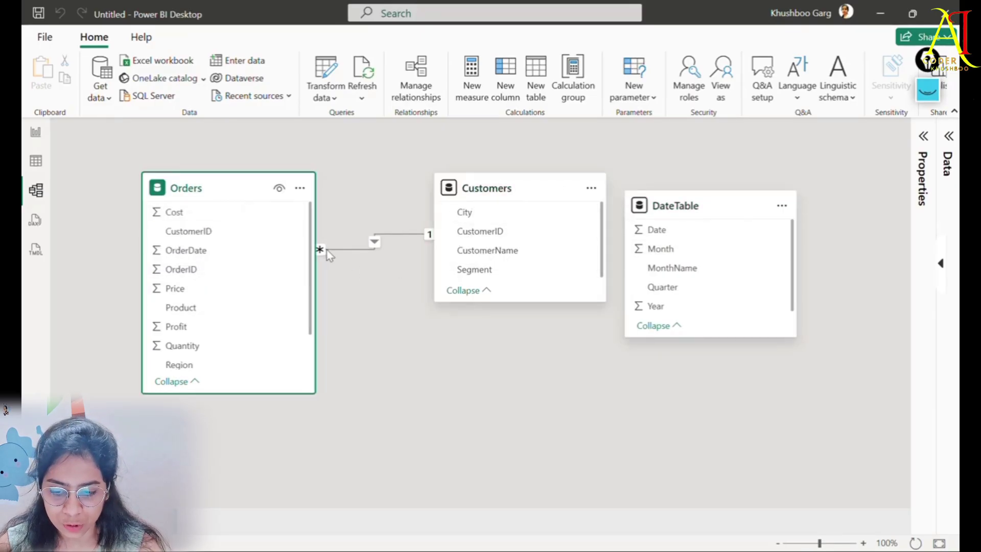
click(428, 235)
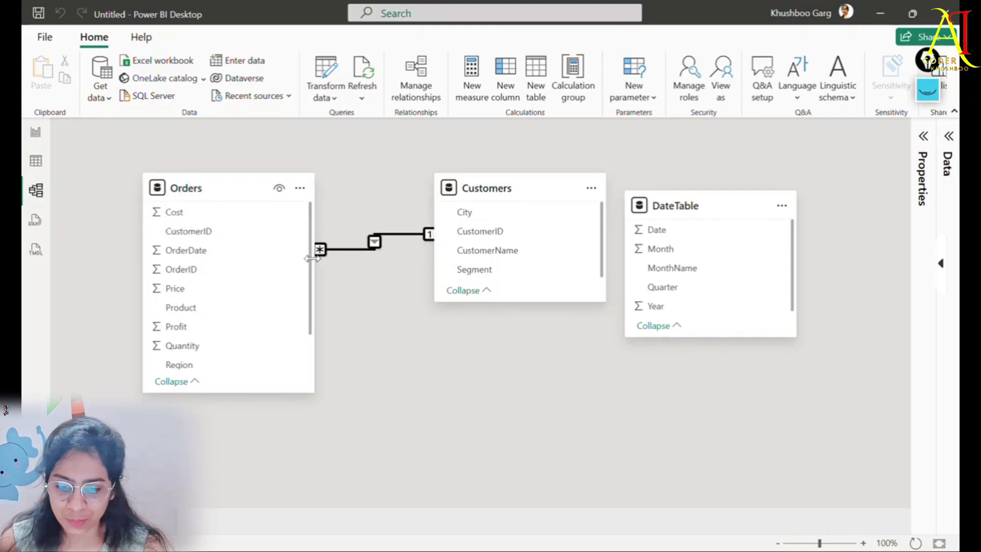
Replace the old pen marks with circles around the many and one ends of the Orders–Customers relationship, then clear and hide the annotations.
click(928, 91)
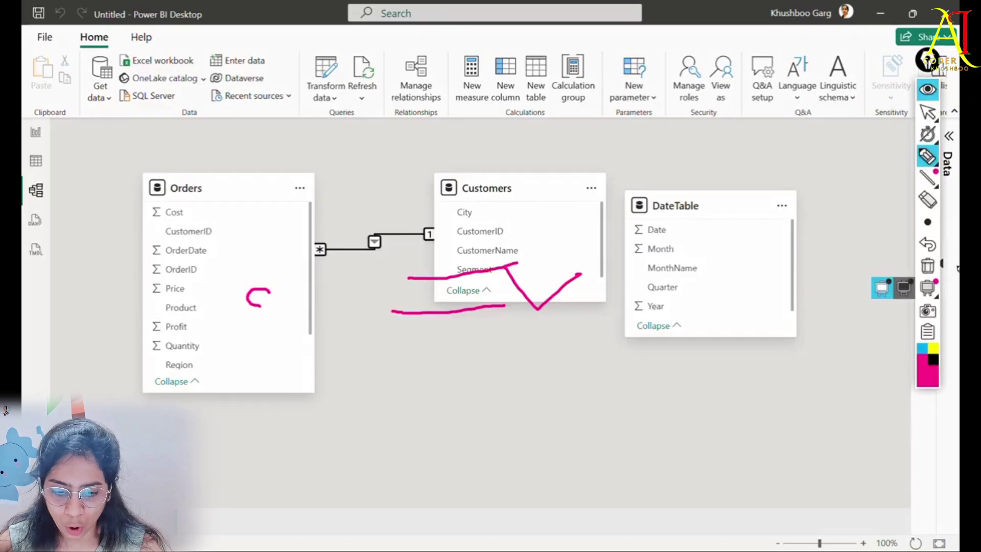
click(928, 265)
mouse_move(450, 232)
mouse_down()
mouse_move(424, 252)
mouse_move(448, 231)
mouse_up()
mouse_move(341, 231)
mouse_down()
mouse_move(312, 244)
mouse_move(347, 244)
mouse_move(337, 234)
mouse_up()
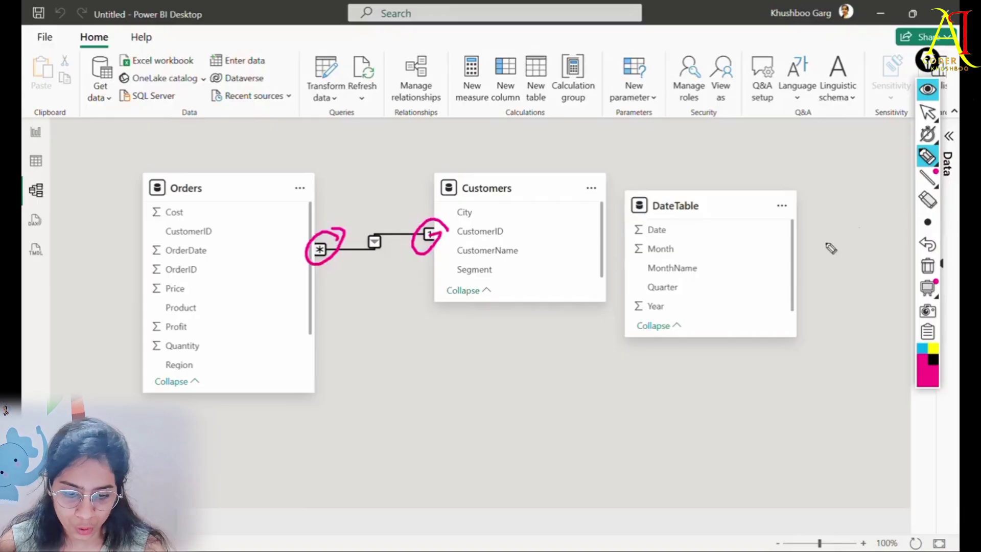
click(928, 266)
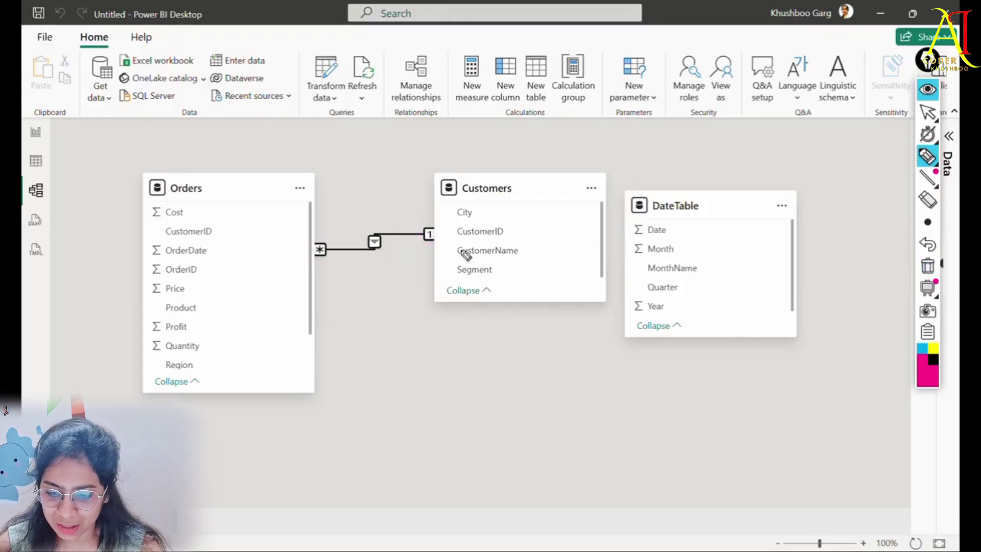
click(926, 97)
Switch to the browser, close the n:n relationship image search, and bring up the DAX QUERIES document.
key(alt+Tab)
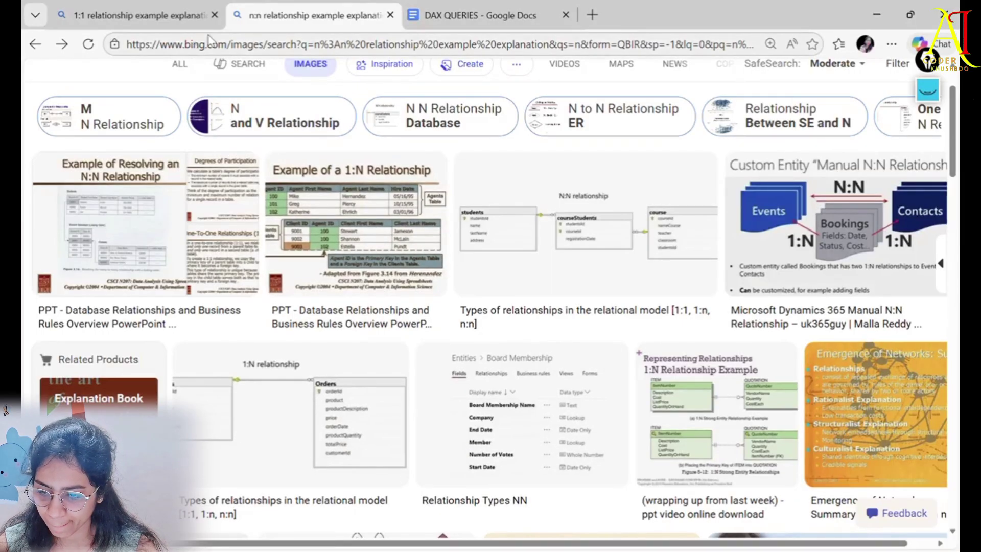
click(176, 24)
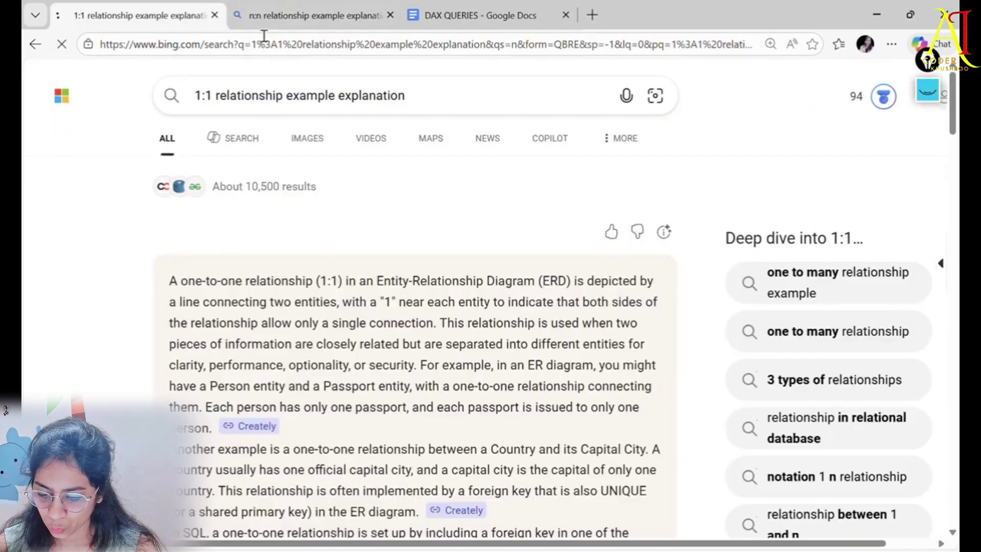
key(alt+Tab)
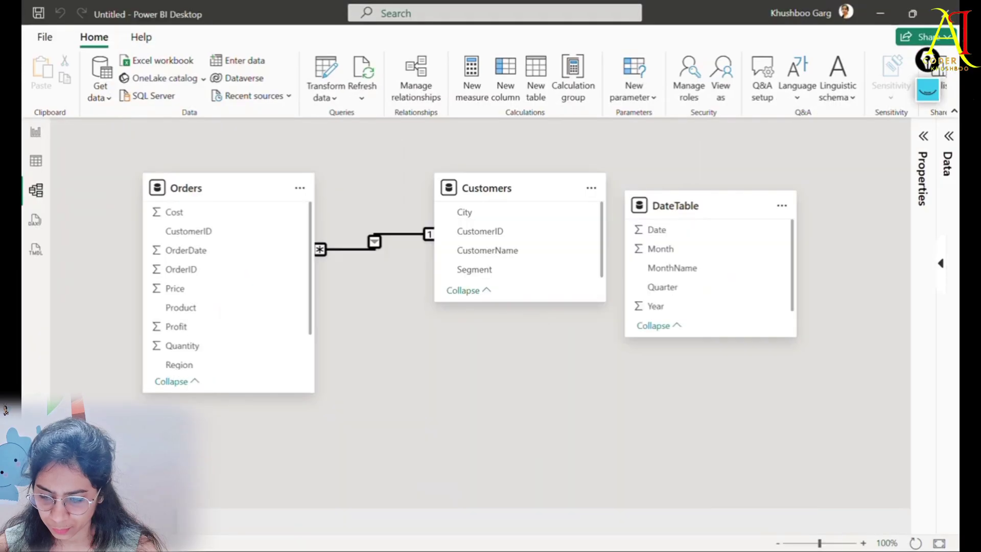
key(alt+Tab)
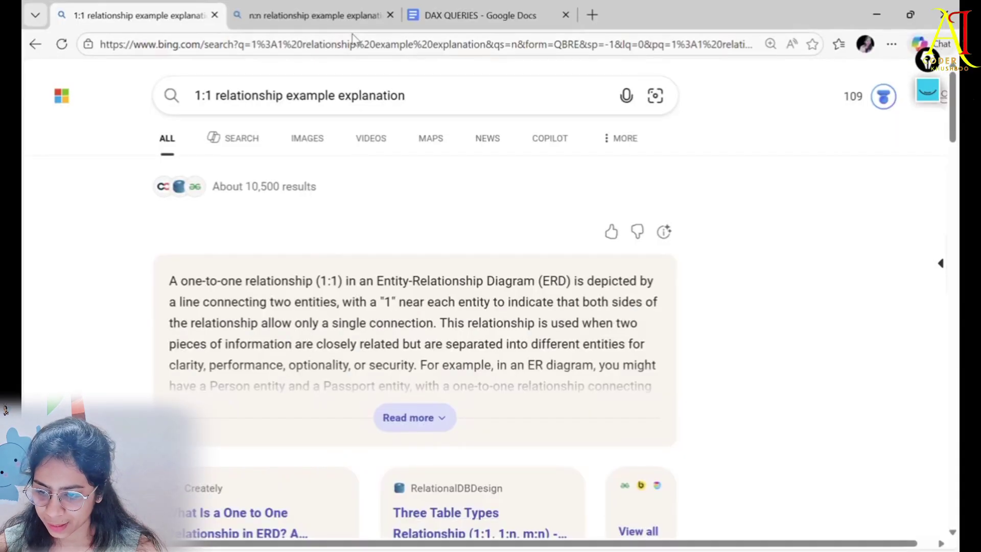
click(301, 19)
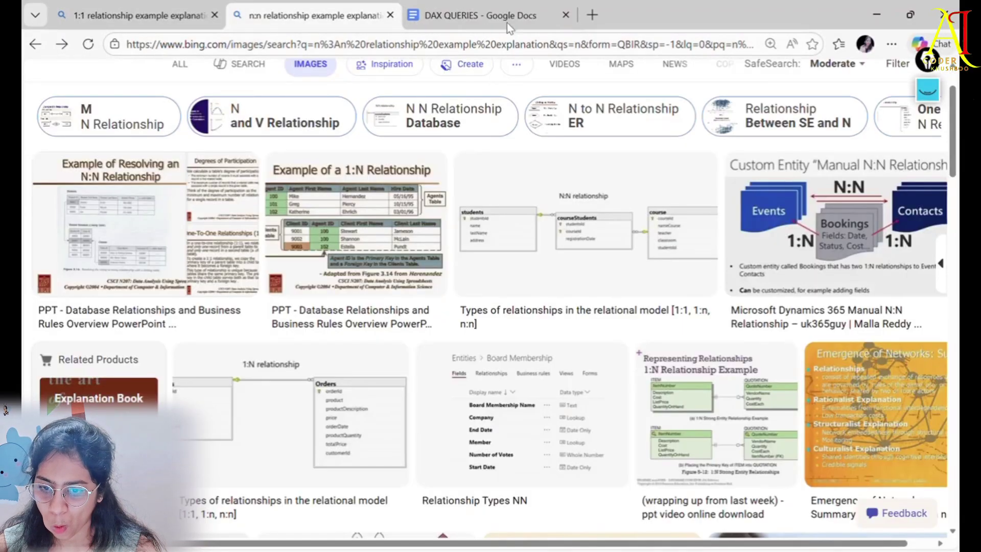
click(592, 15)
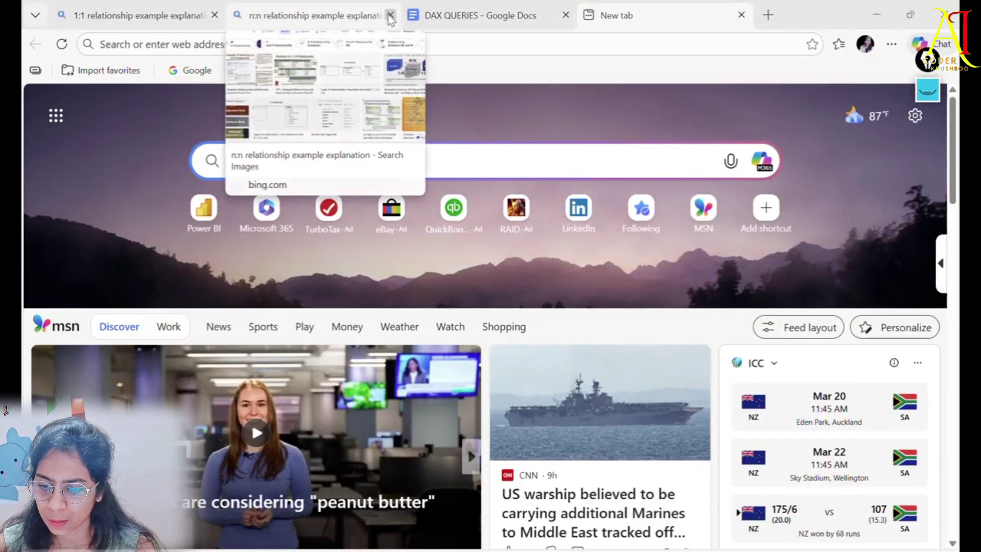
click(323, 46)
click(390, 15)
click(317, 15)
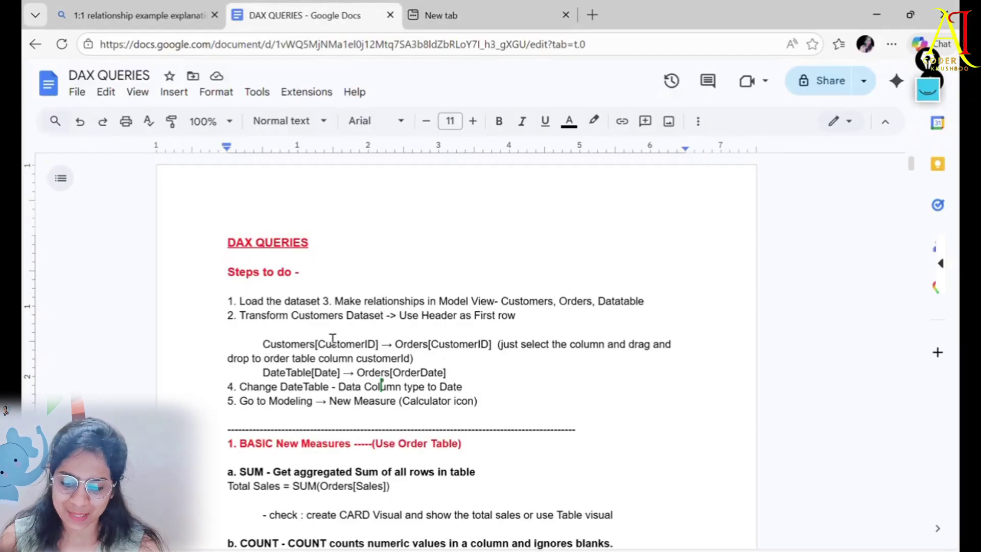
Highlight the note on transforming the Customers dataset and the Customers[CustomerID] → Orders[CustomerID] relationship line in turn.
drag(292, 315, 529, 320)
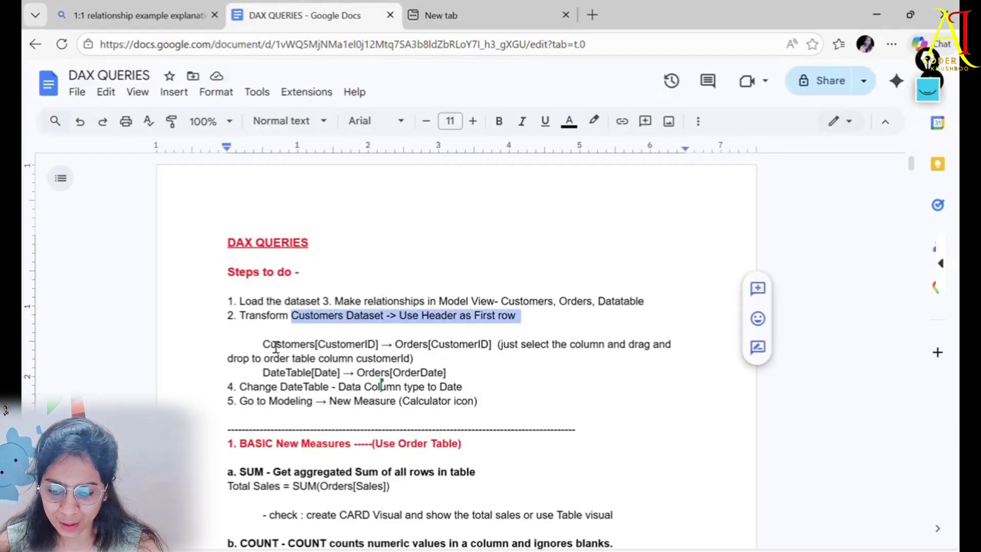
drag(263, 345, 508, 344)
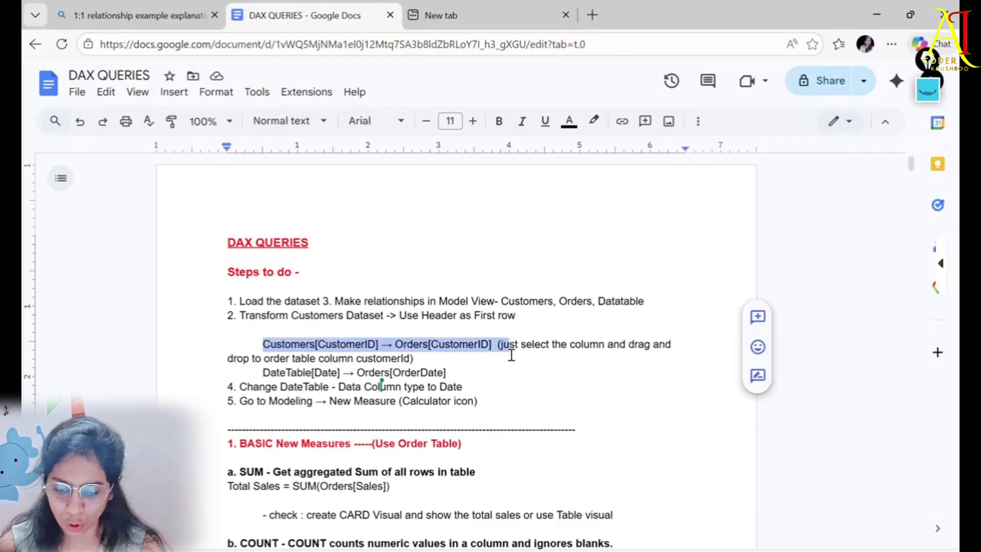
Switch to Power BI and select the CustomerID columns of Customers and Orders alternately to compare the two related fields.
key(alt+Tab)
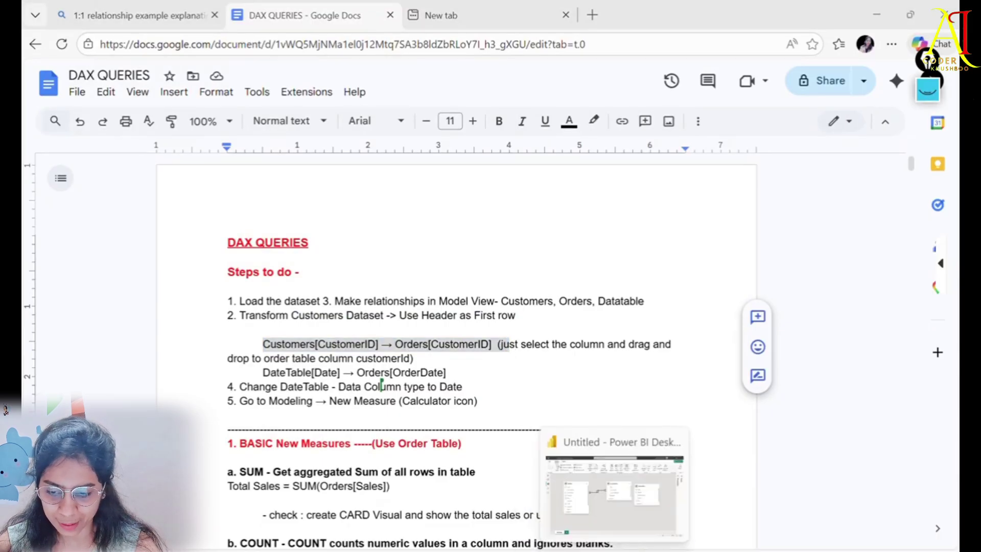
click(616, 551)
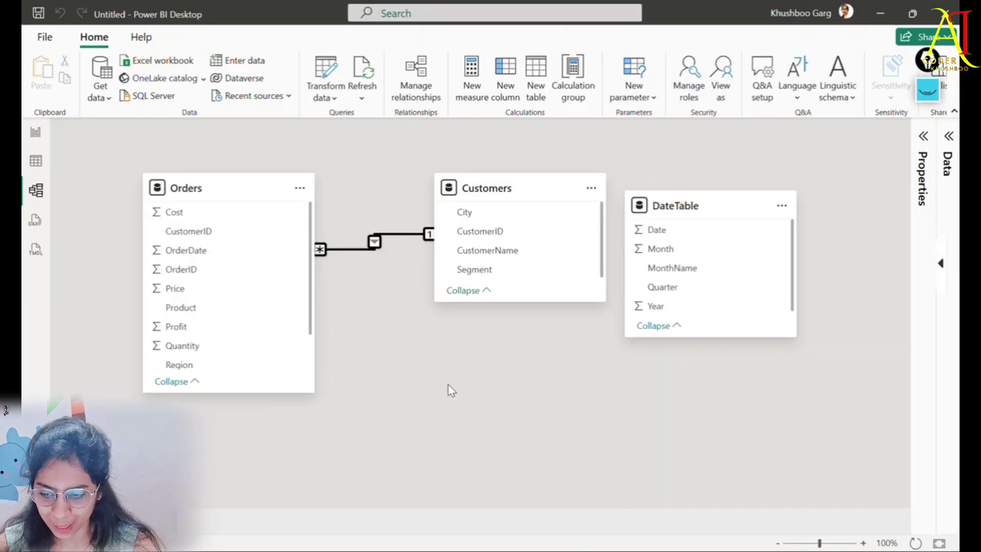
click(497, 231)
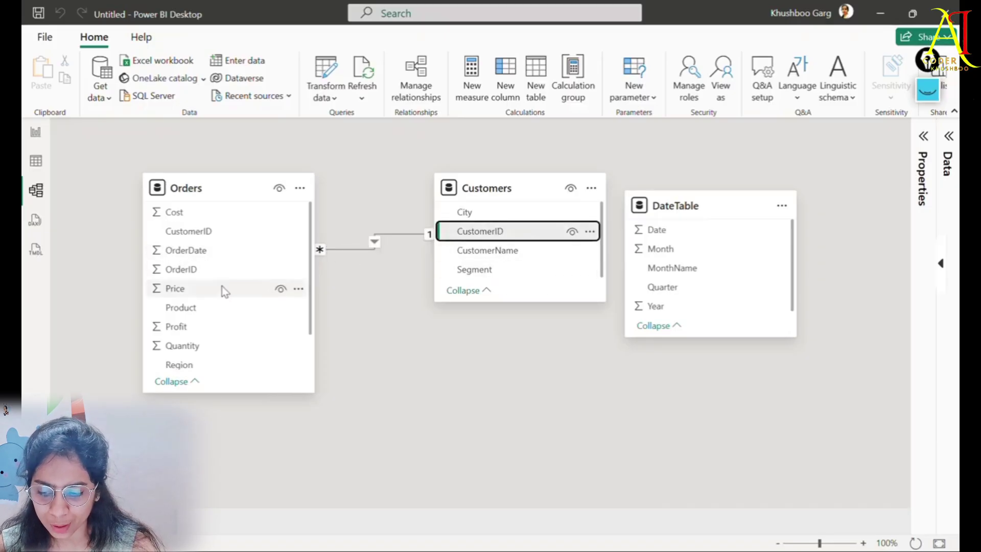
click(223, 234)
click(487, 230)
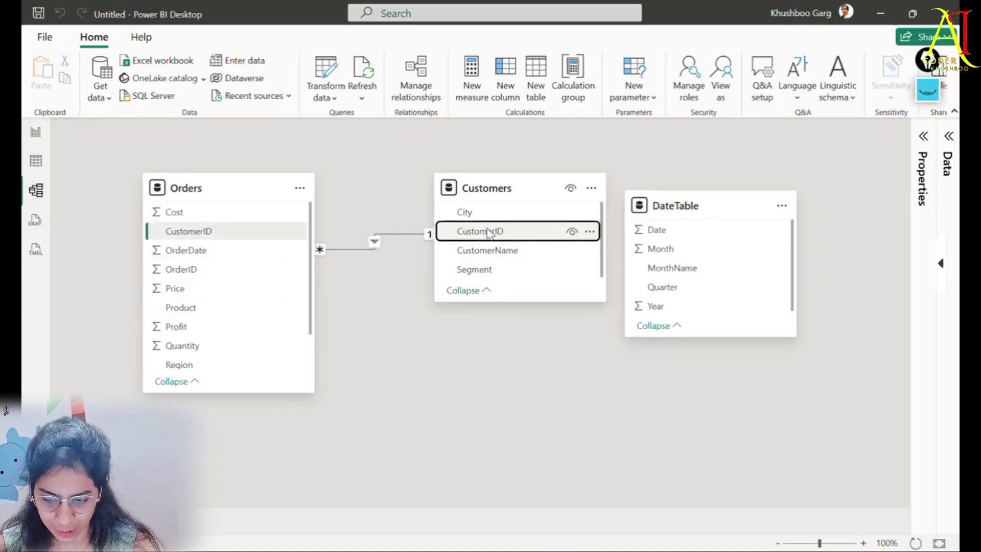
click(269, 237)
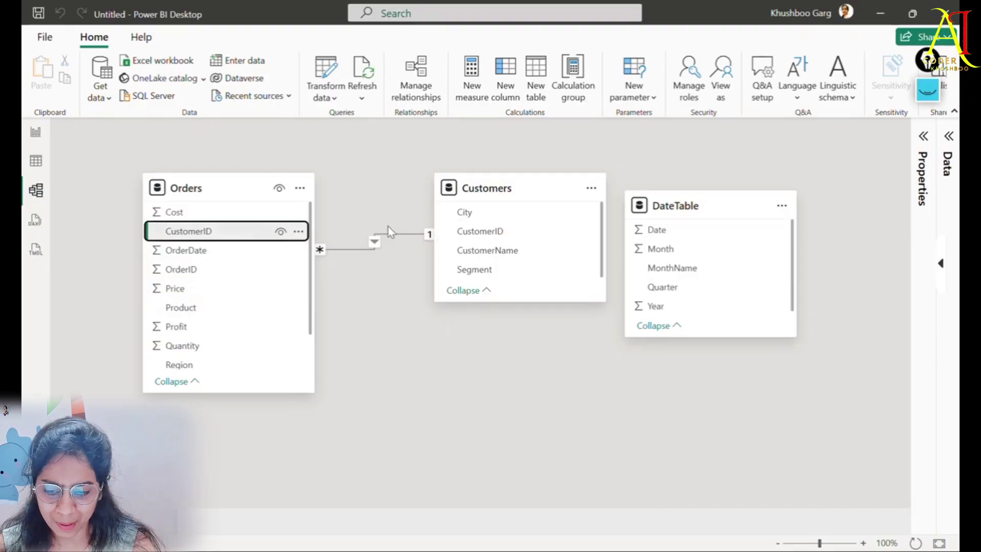
click(475, 231)
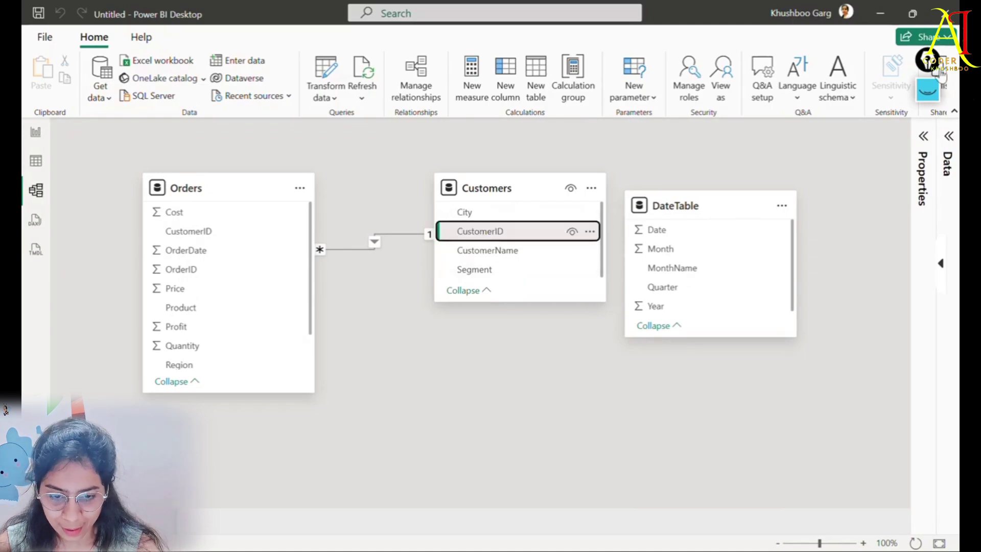
Annotate the model: tick and circle Customers' CustomerID, underline the Orders title, and draw arrows in both directions between the tables.
click(928, 91)
mouse_move(524, 236)
mouse_down()
mouse_move(551, 238)
mouse_move(564, 223)
mouse_up()
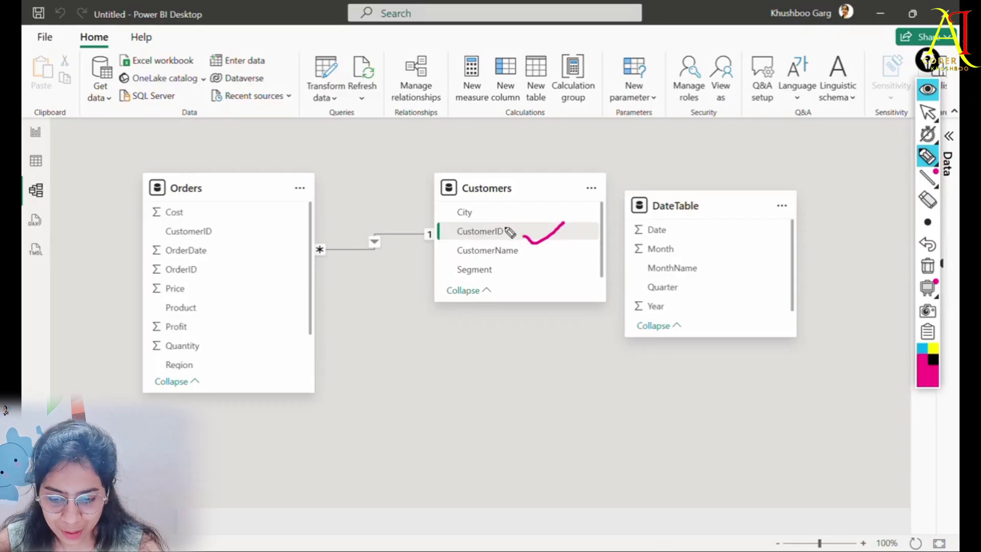
mouse_move(506, 225)
mouse_down()
mouse_move(480, 216)
mouse_move(460, 247)
mouse_move(507, 221)
mouse_up()
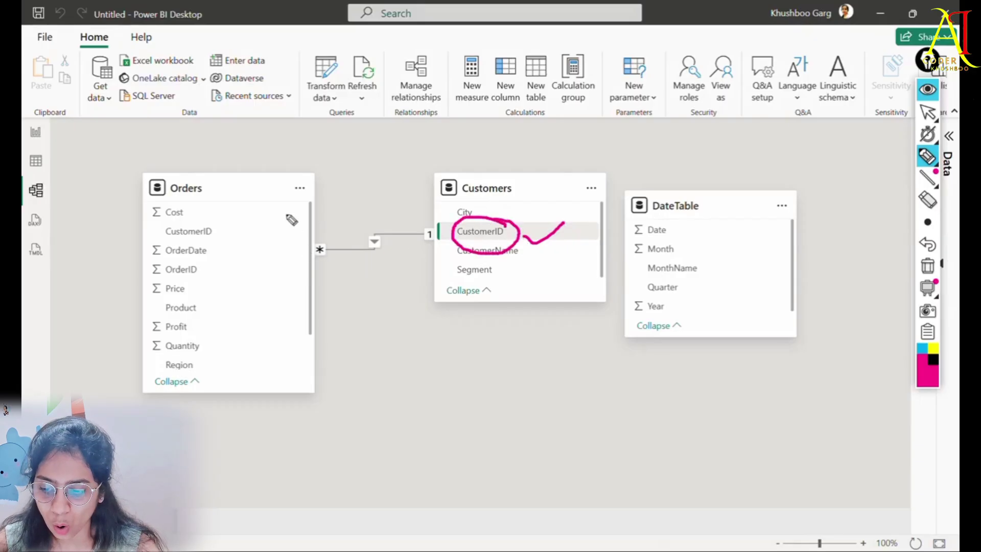
drag(200, 195, 250, 202)
mouse_move(459, 225)
mouse_down()
mouse_move(324, 225)
mouse_move(240, 247)
mouse_move(244, 257)
mouse_move(249, 248)
mouse_up()
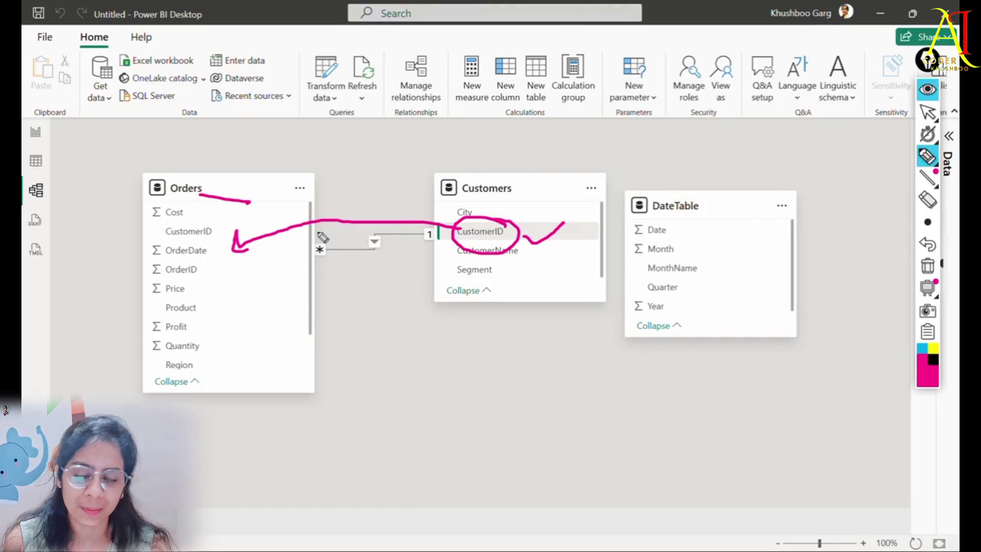
drag(177, 195, 250, 202)
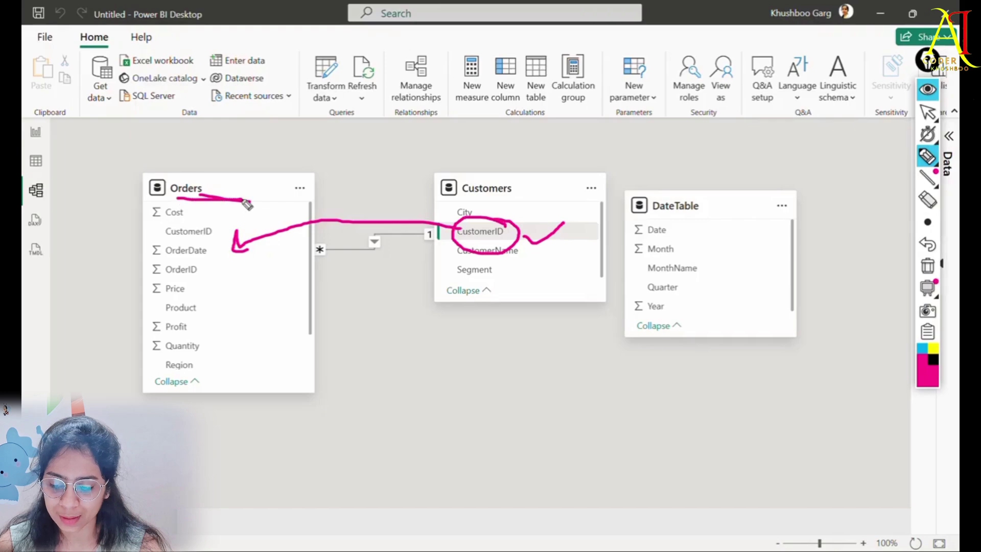
mouse_move(210, 232)
mouse_down()
mouse_move(365, 203)
mouse_move(379, 214)
mouse_move(372, 223)
mouse_up()
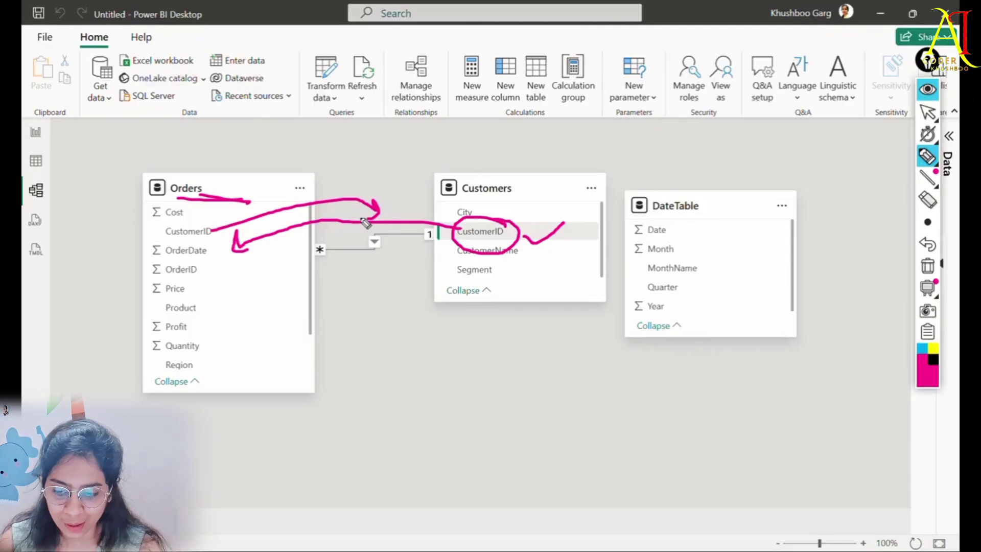
Clear all pen annotations from the model diagram and hide the annotation tools.
mouse_move(930, 160)
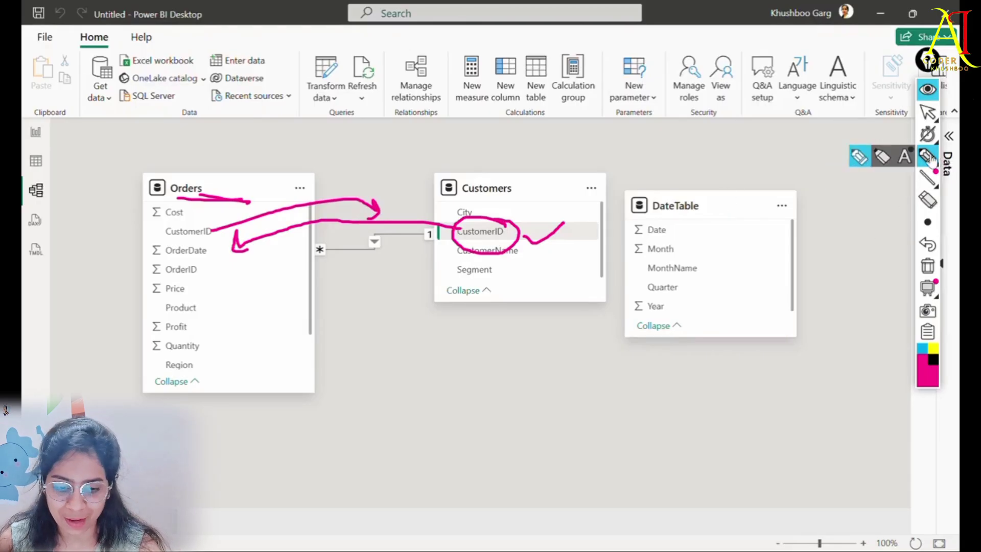
click(927, 265)
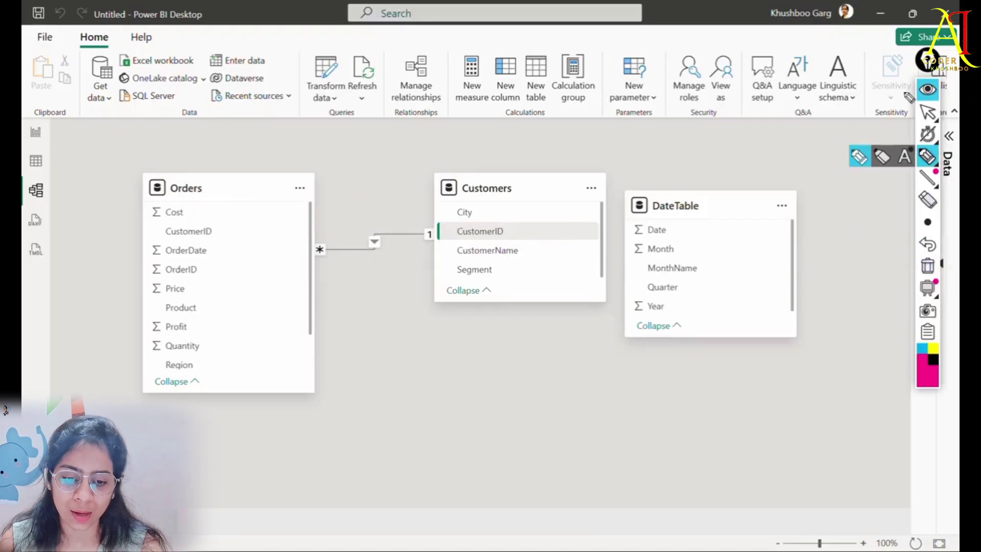
click(927, 92)
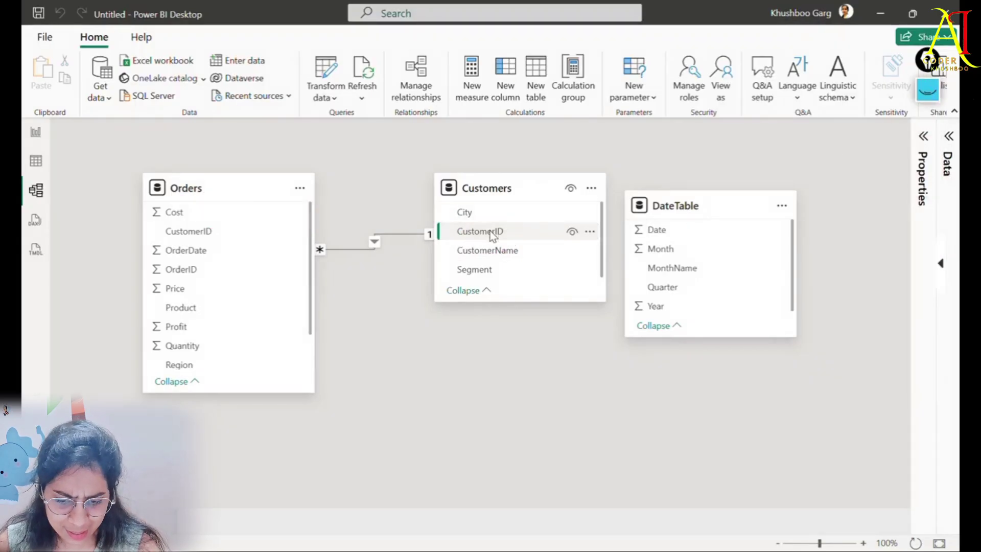
Try to create a new relationship from CustomerID in Customers to CustomerID in Orders, and cancel the dialog.
mouse_move(490, 231)
mouse_down()
mouse_move(474, 231)
mouse_move(498, 236)
mouse_up()
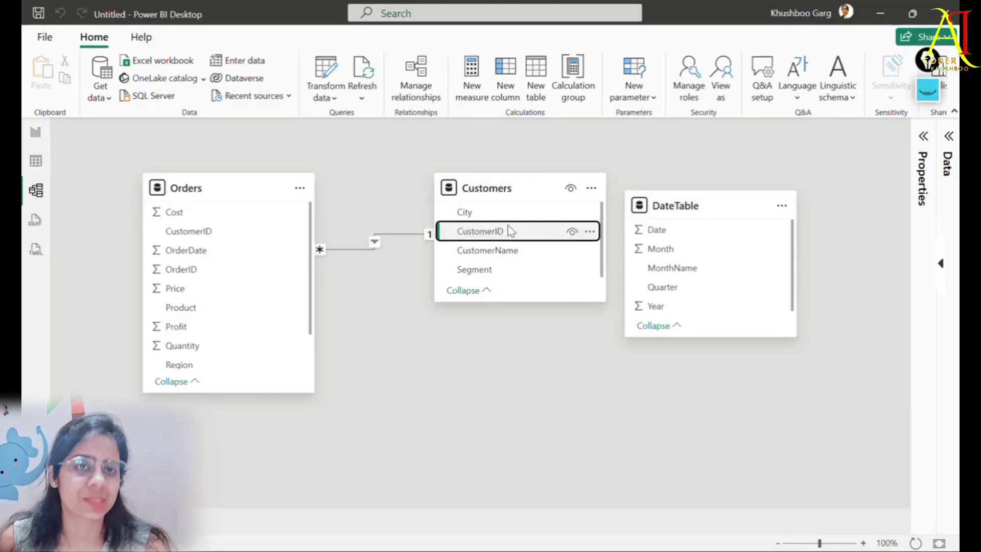
drag(510, 231, 208, 231)
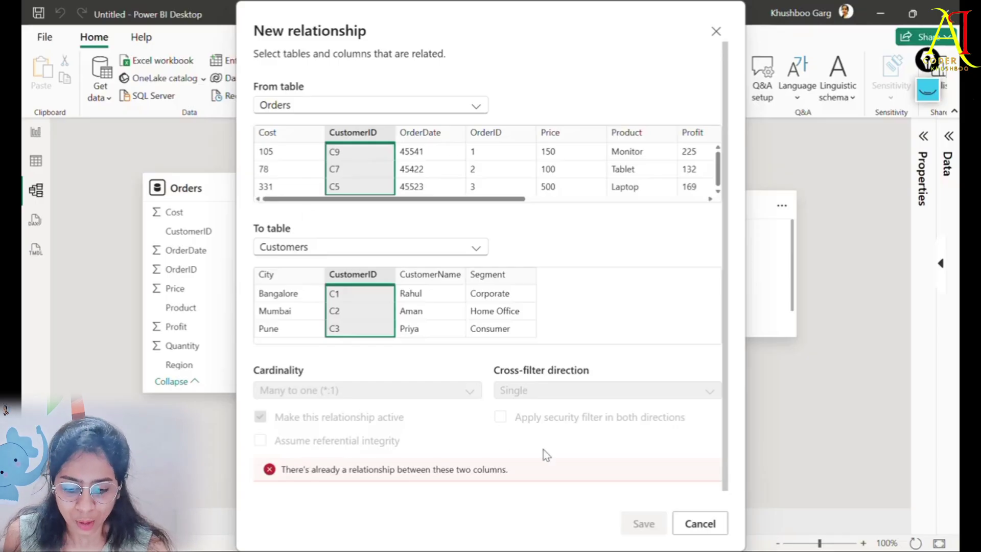
click(699, 523)
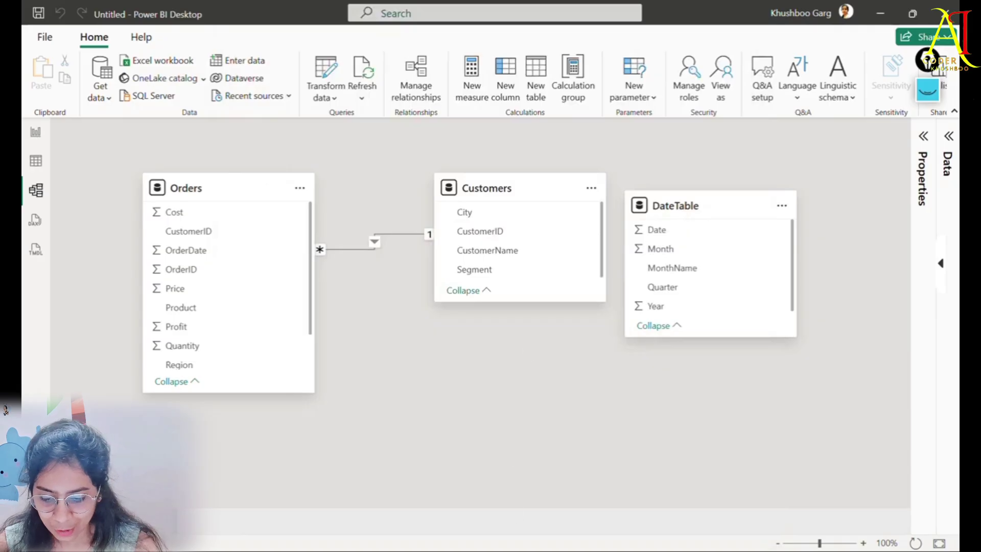
In the DAX QUERIES document, remove the indents before the Customers[CustomerID] and DateTable[Date] relationship lines.
key(alt+Tab)
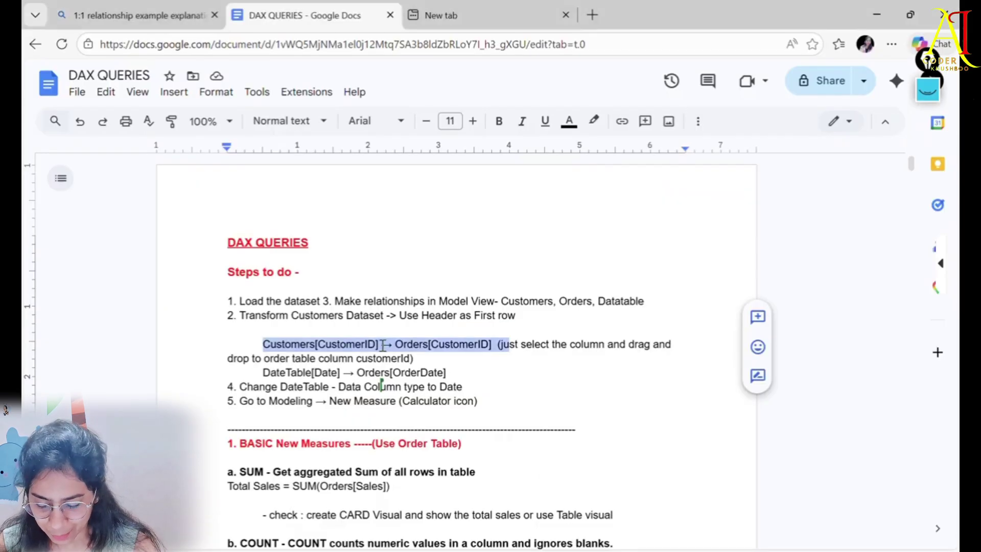
click(365, 370)
click(495, 345)
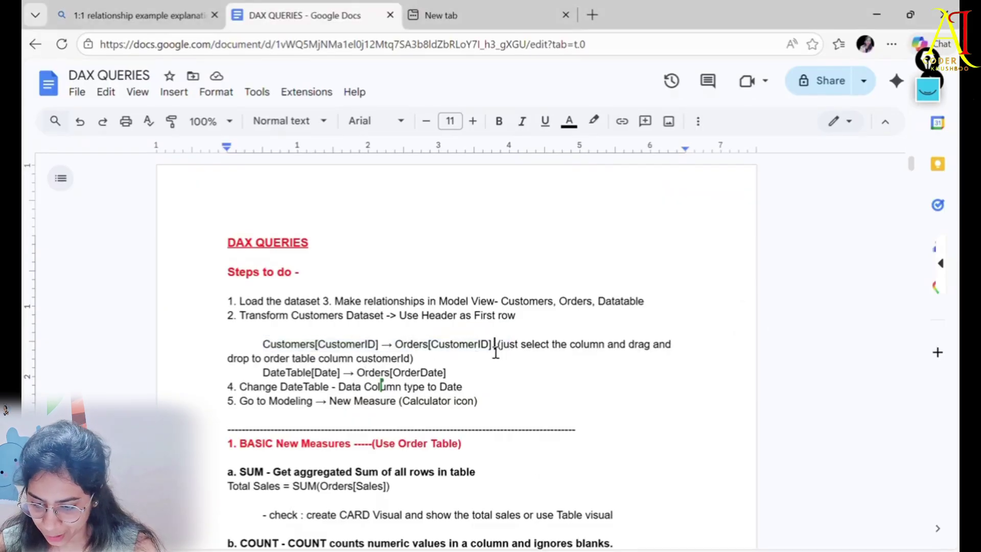
mouse_move(519, 345)
mouse_down()
mouse_move(651, 336)
mouse_move(644, 342)
mouse_up()
double_click(556, 392)
click(261, 344)
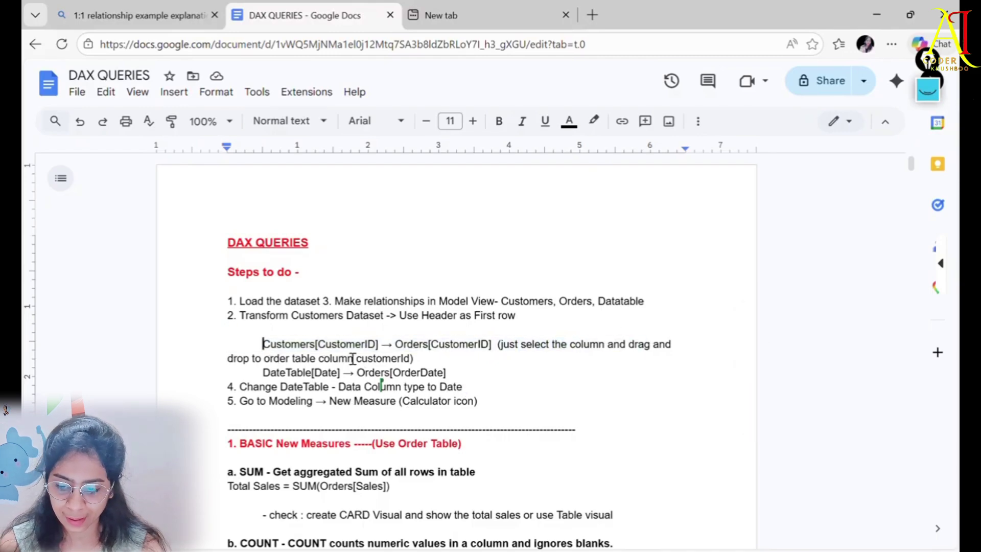
key(BackSpace)
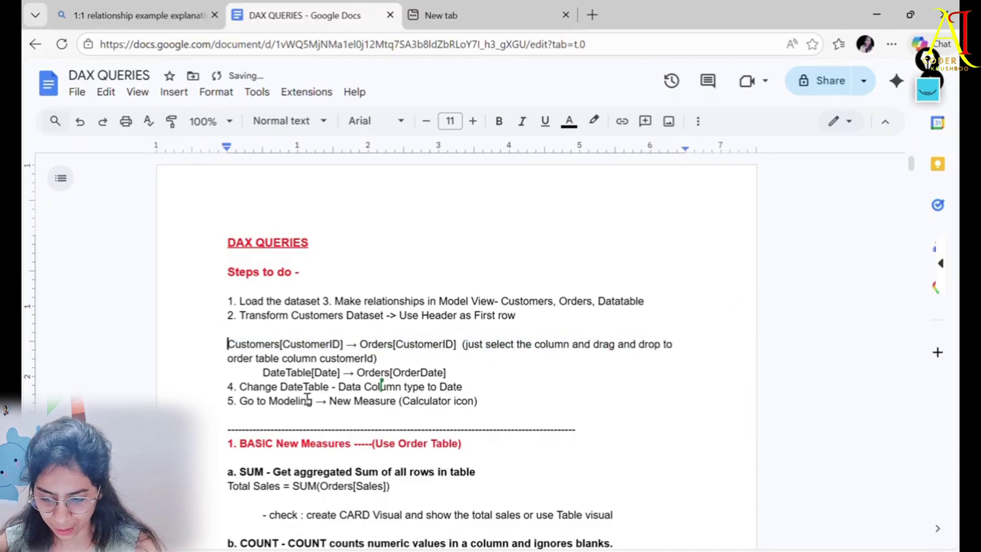
click(264, 373)
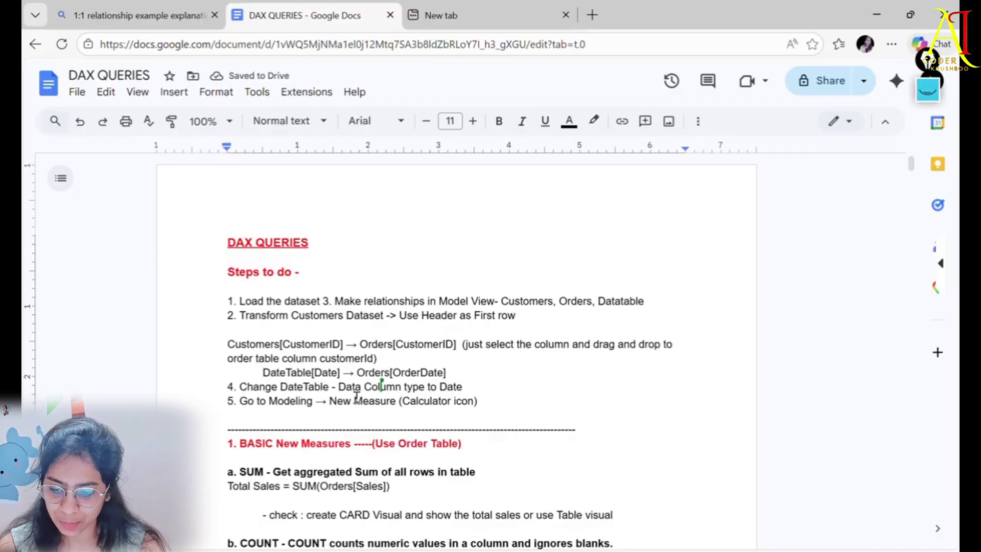
key(BackSpace)
Insert a blank line above and below the DateTable[Date] → Orders[OrderDate] line.
click(395, 357)
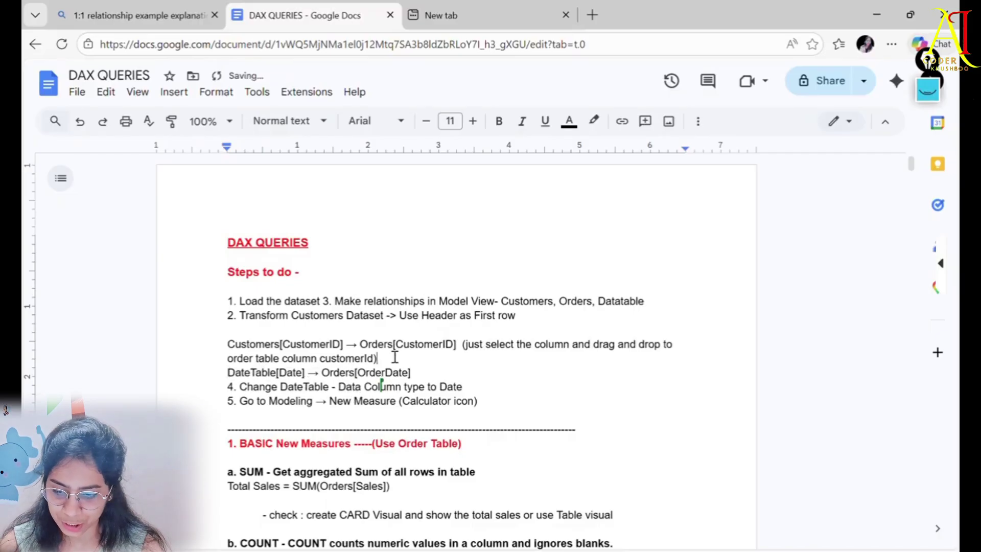
key(Return)
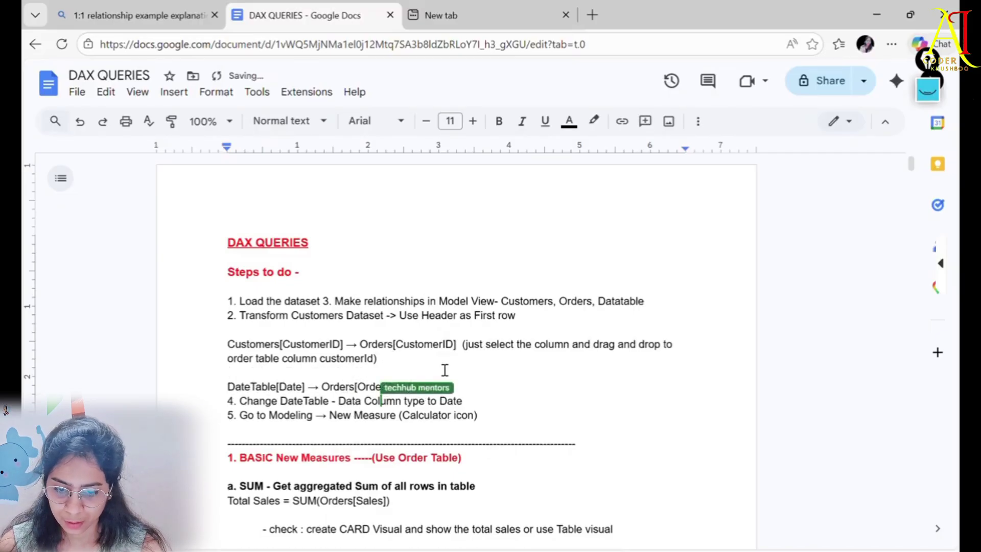
click(435, 387)
key(Return)
double_click(419, 406)
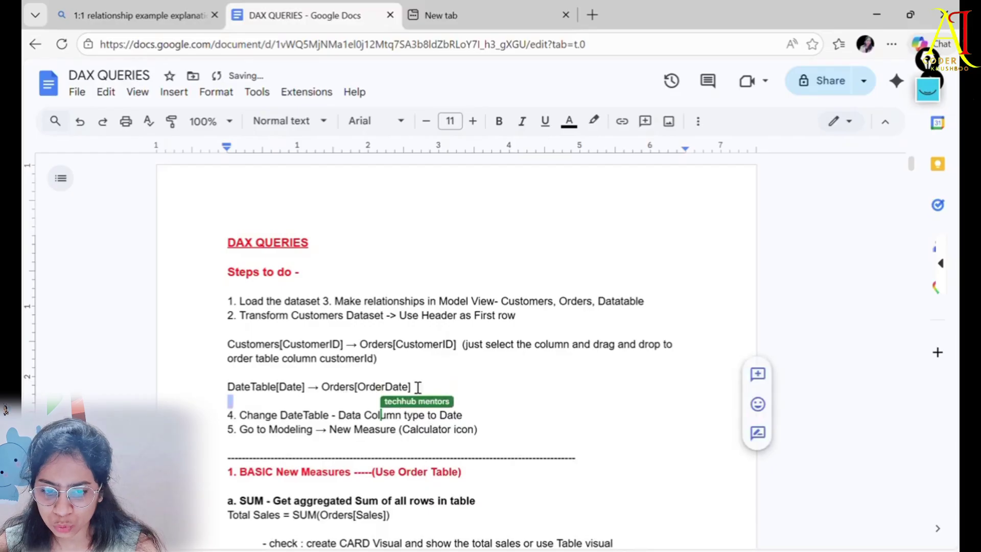
scroll(418, 388, down, 2)
click(264, 320)
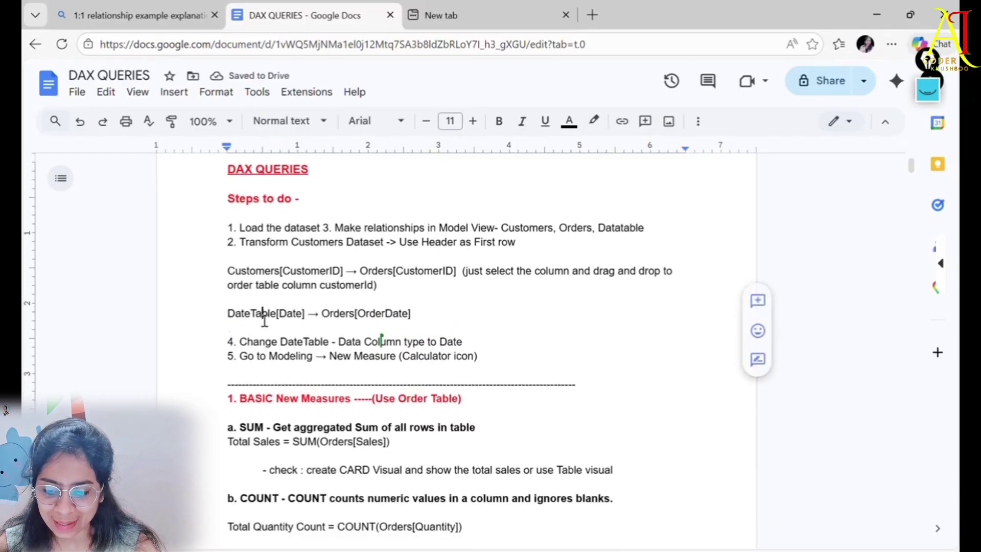
Highlight Date and OrderDate in the notes' DateTable[Date] → Orders[OrderDate] line, and switch to the Power BI model.
double_click(289, 314)
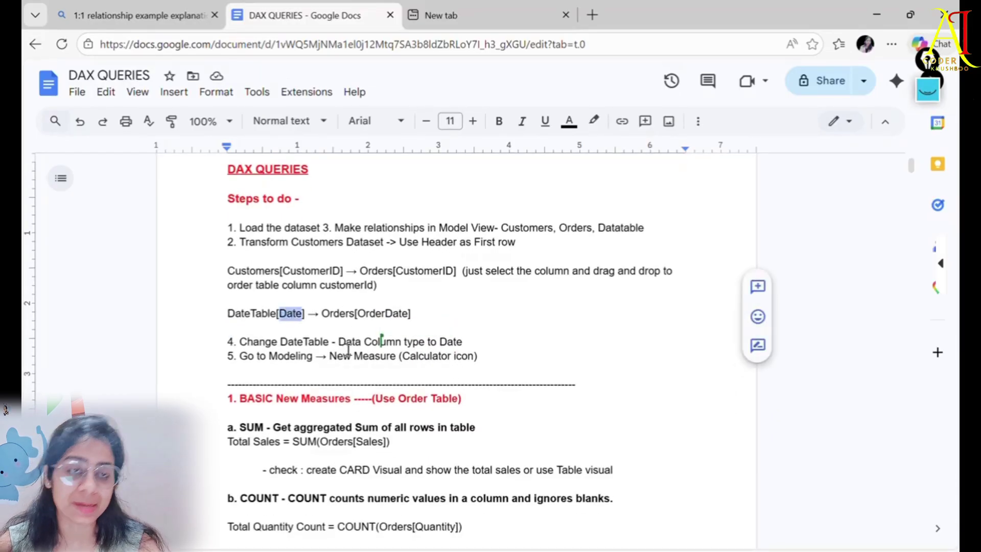
double_click(385, 313)
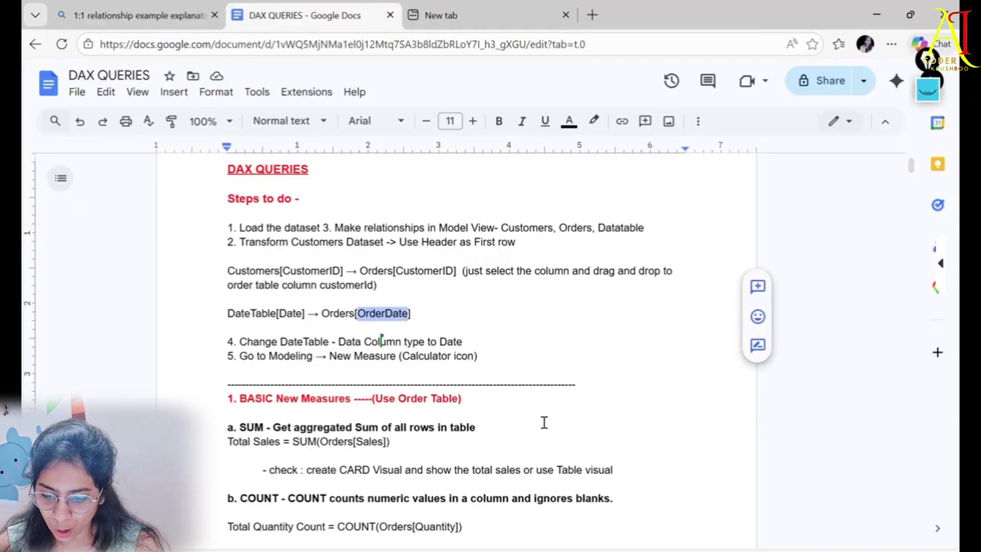
key(alt+Tab)
key(alt+Tab)
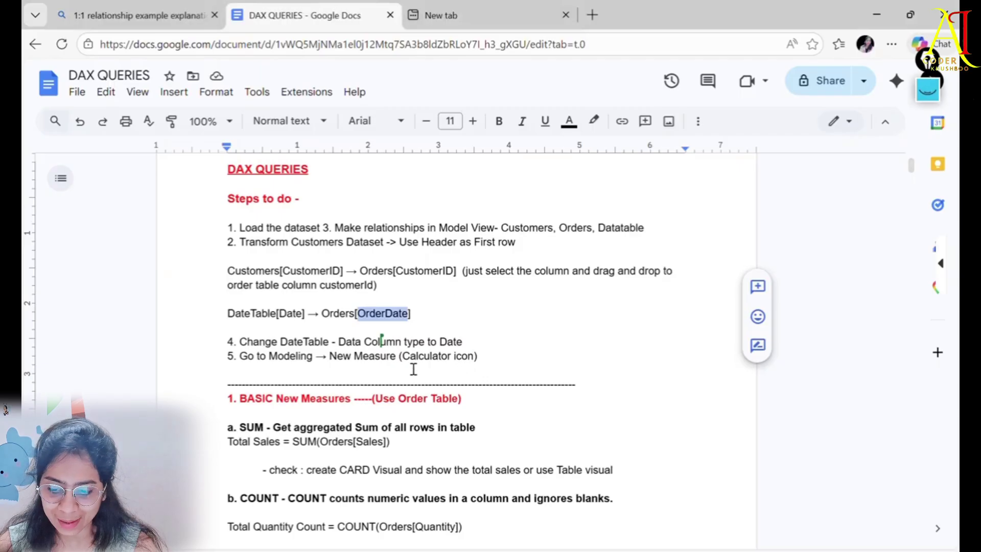
key(alt+Tab)
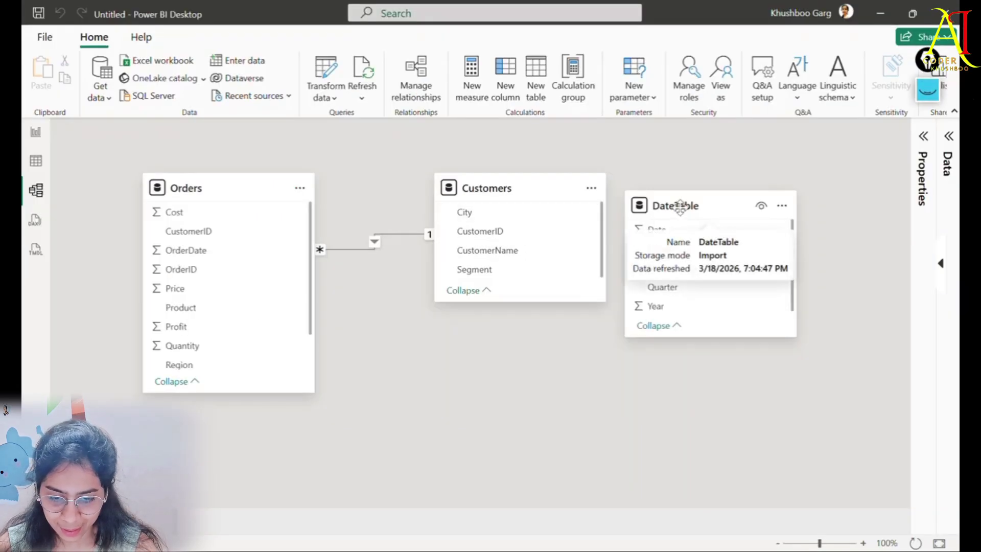
Move the DateTable card farther from Customers and level with it, keeping the Customers card expanded.
drag(710, 205, 774, 187)
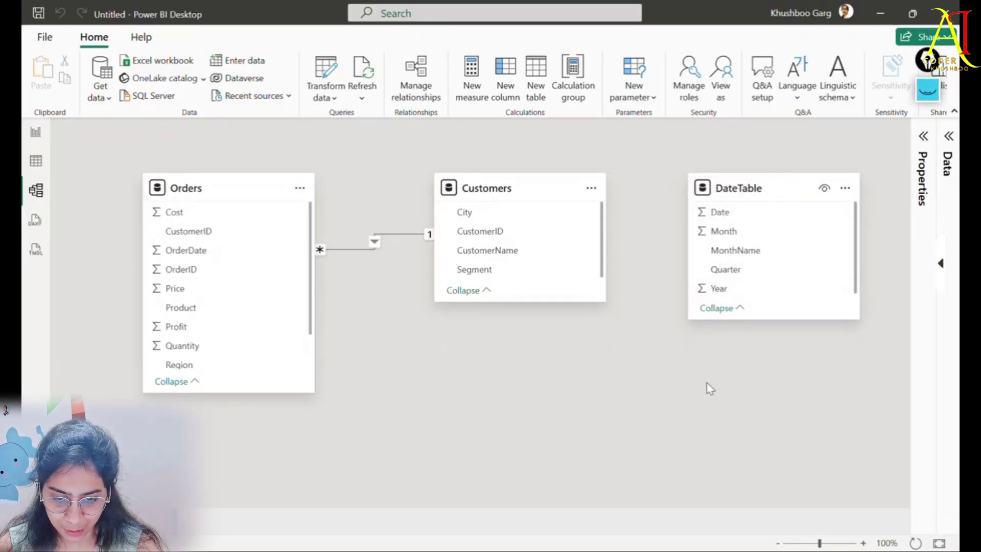
click(730, 213)
click(480, 292)
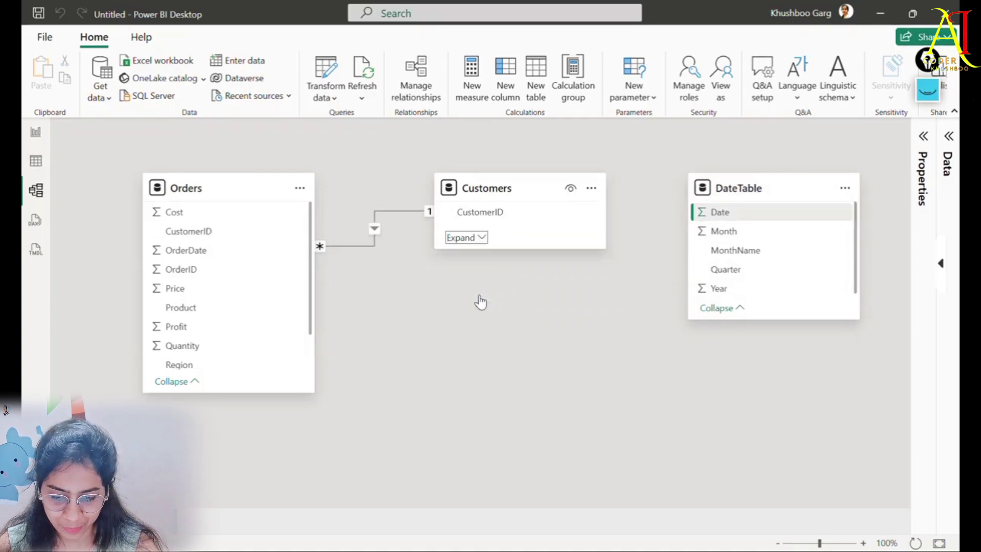
click(466, 238)
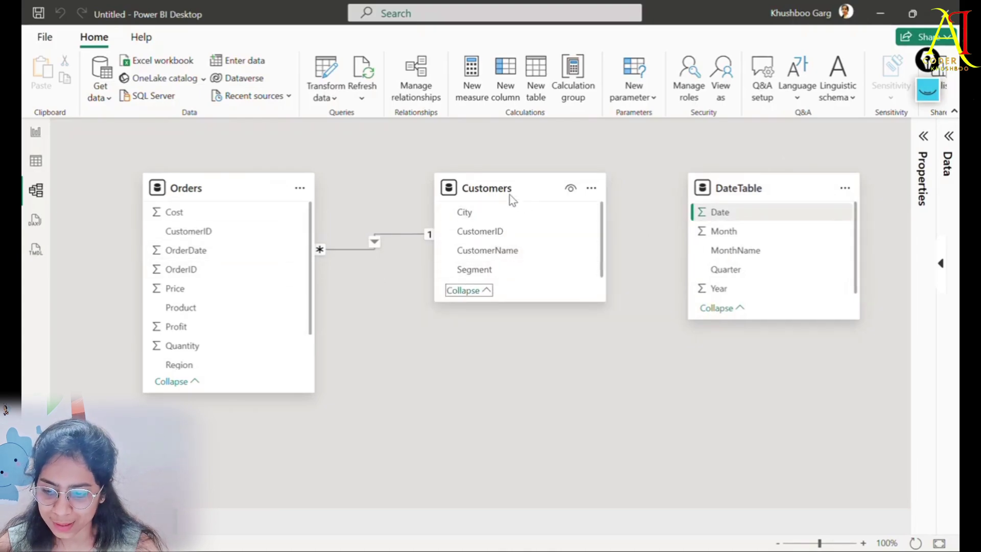
Start a new relationship from DateTable[Date] to Orders[OrderDate] and review its cardinality and cross-filter direction options.
click(203, 254)
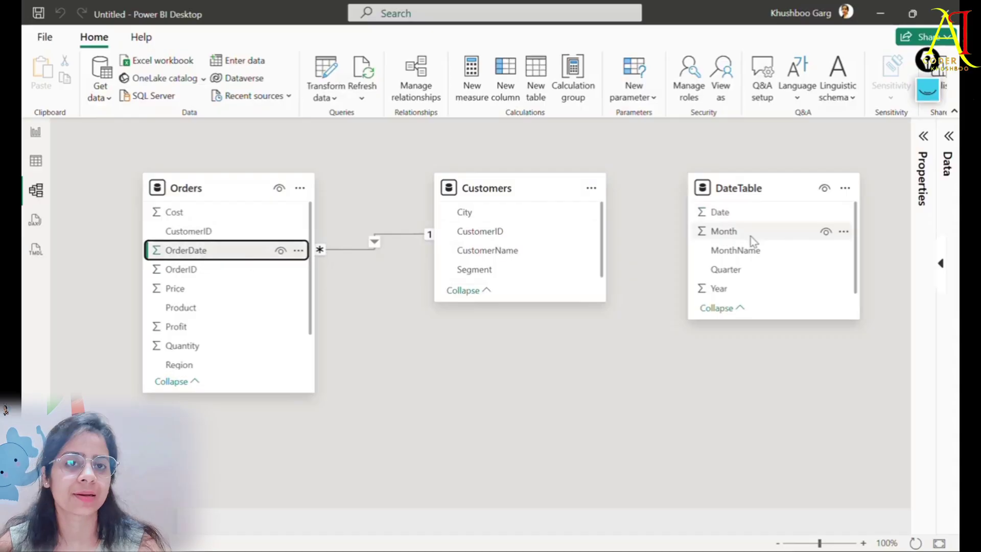
key(alt+Tab)
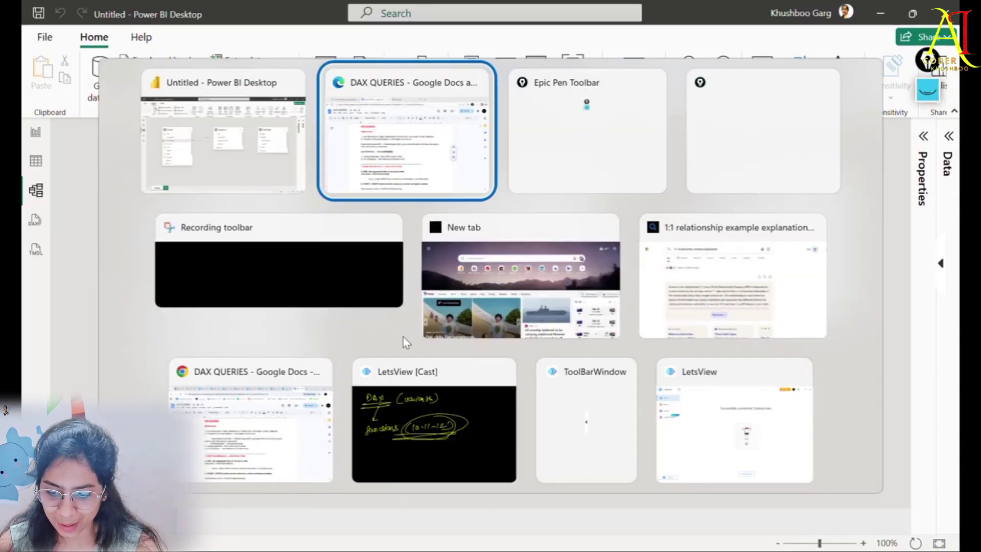
key(Escape)
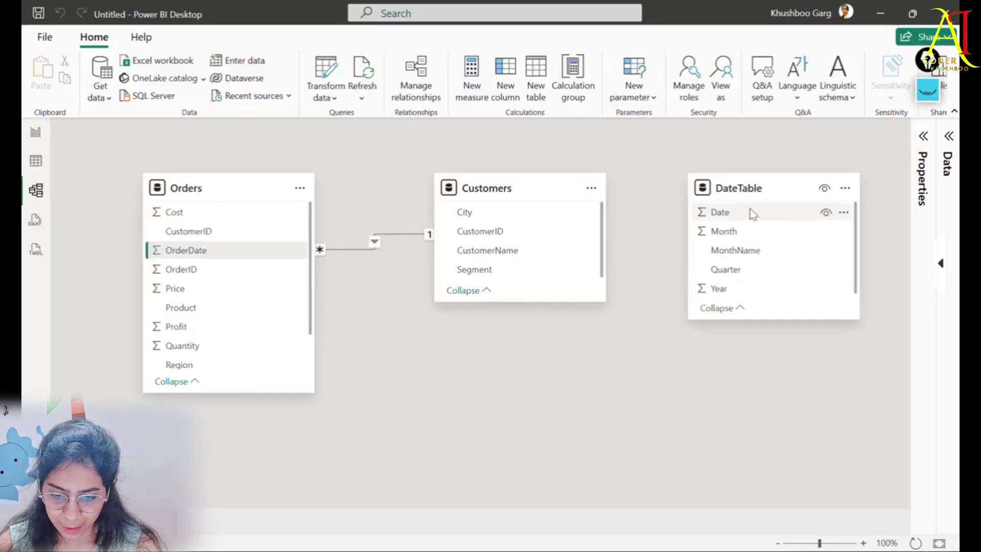
drag(731, 219, 203, 250)
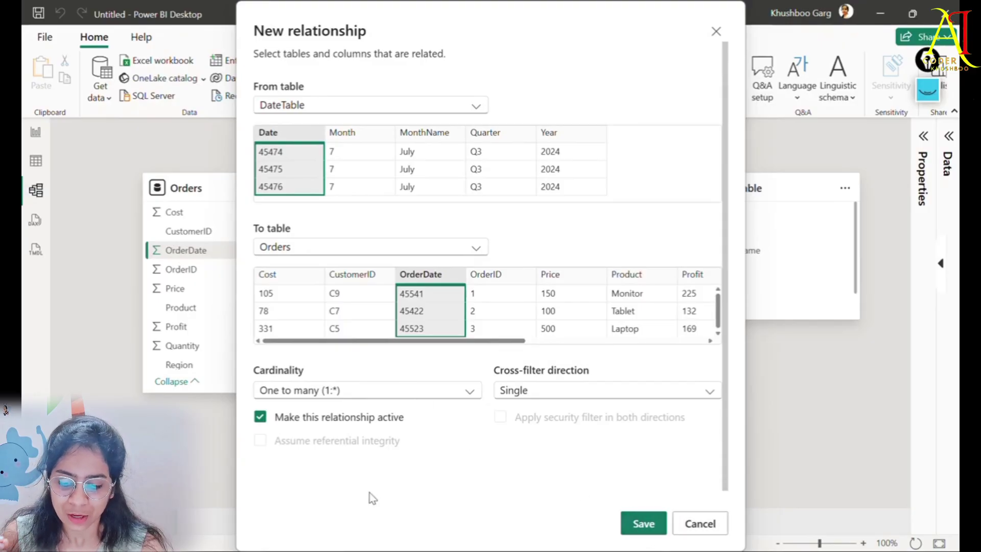
click(438, 395)
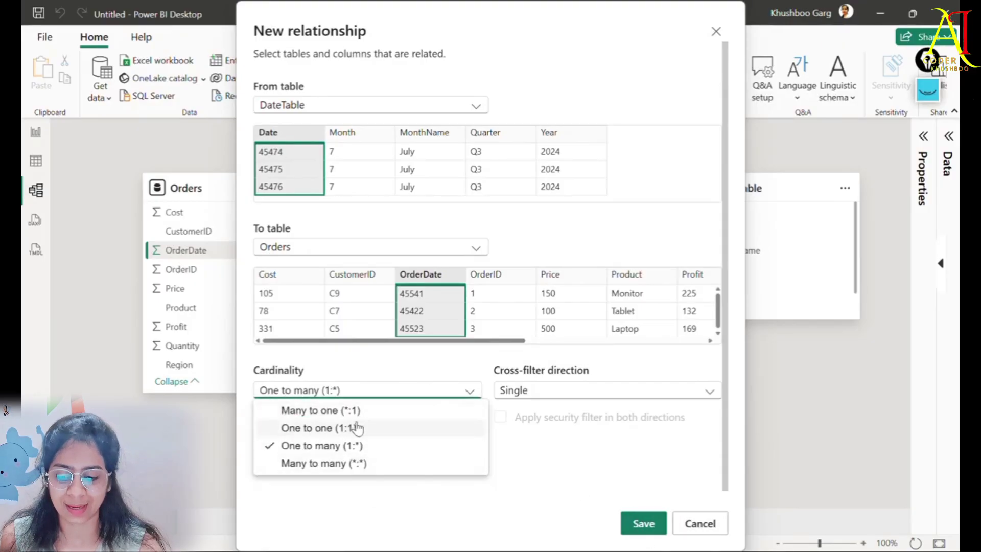
click(347, 511)
click(399, 394)
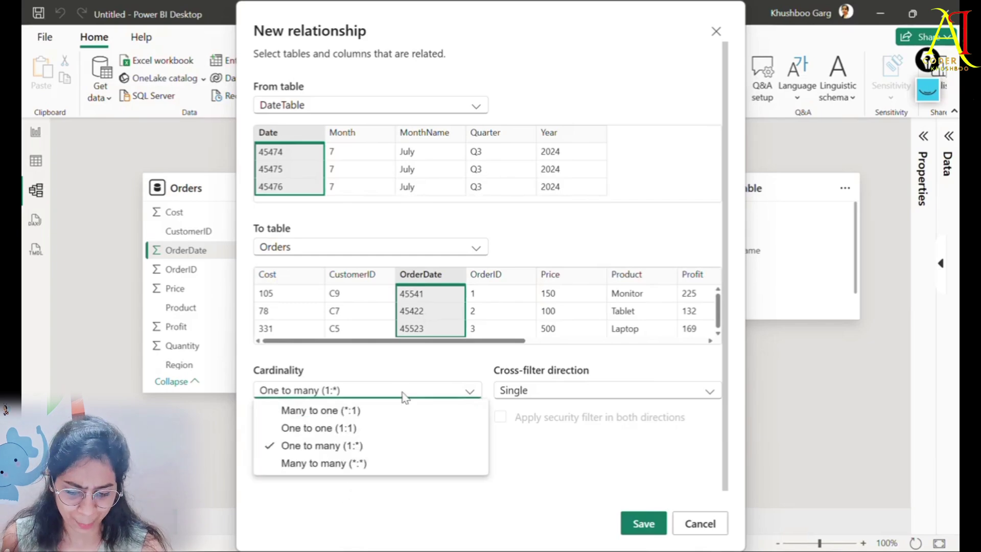
click(370, 499)
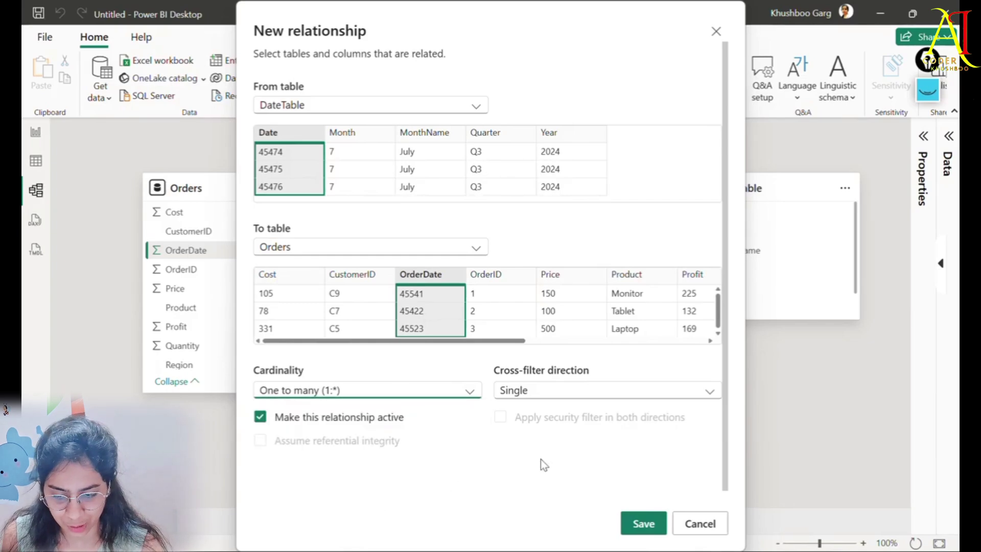
click(552, 400)
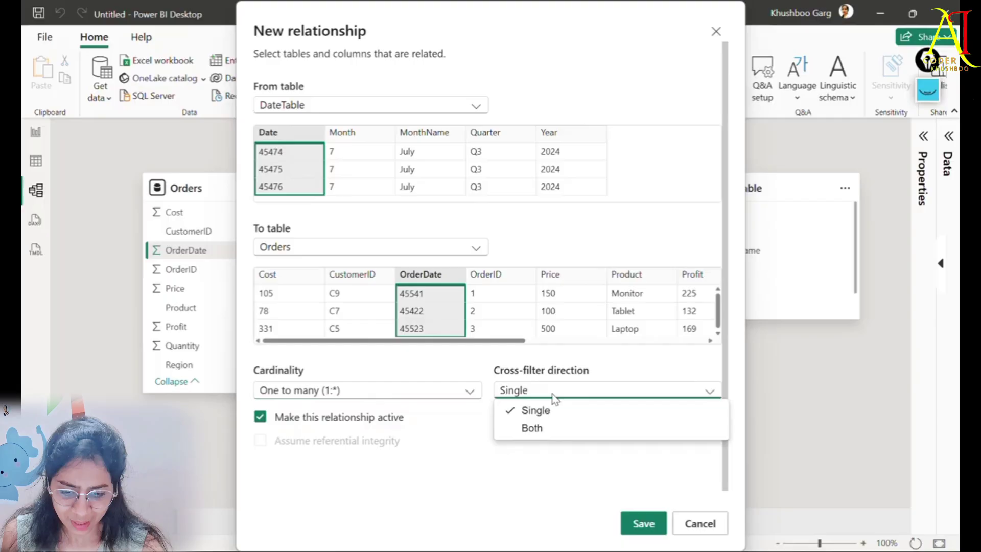
click(414, 484)
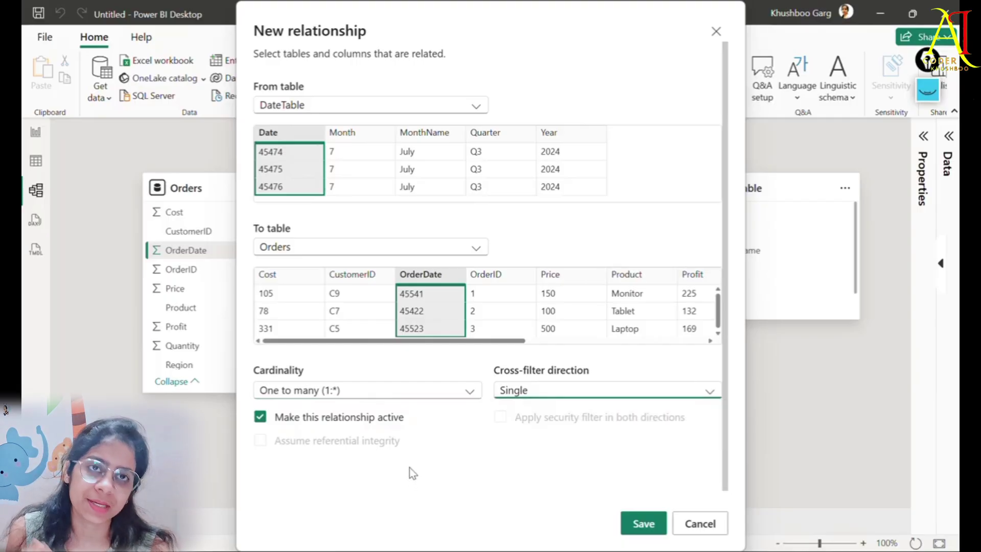
Try CustomerID as the Orders column of the new relationship, and reselect OrderDate.
click(356, 155)
click(301, 151)
click(364, 293)
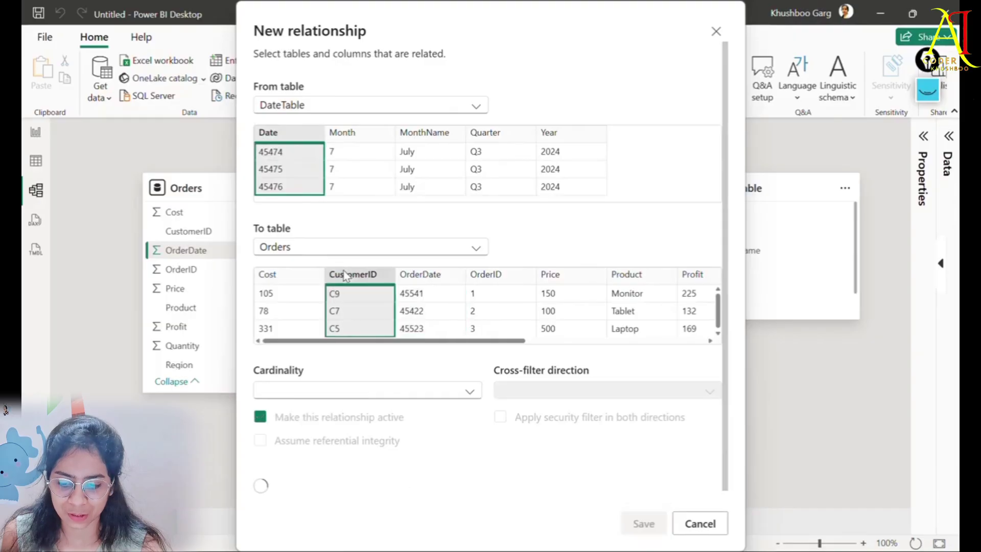
click(414, 279)
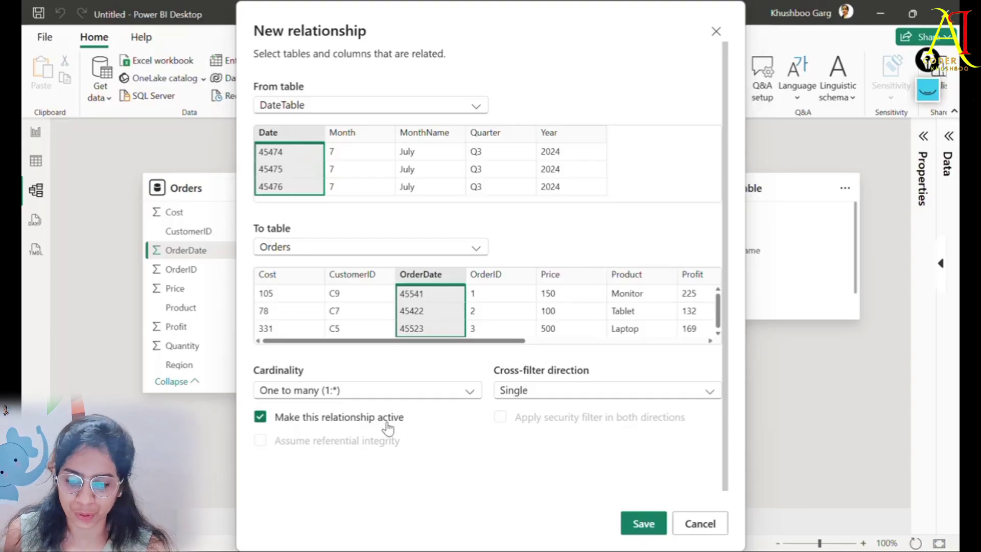
Save the active one-to-many relationship between DateTable[Date] and Orders[OrderDate] with single cross-filter direction.
click(334, 105)
click(413, 143)
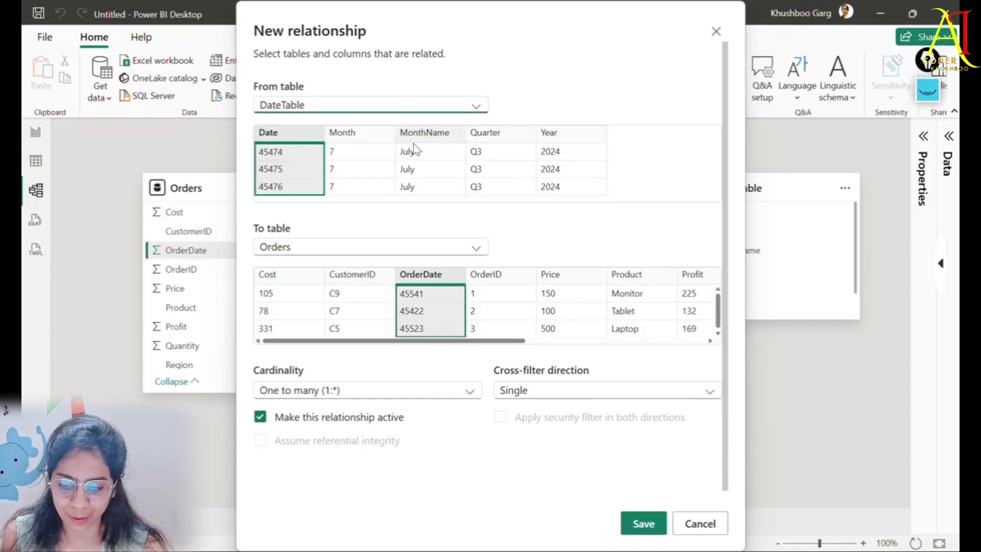
click(280, 250)
click(533, 243)
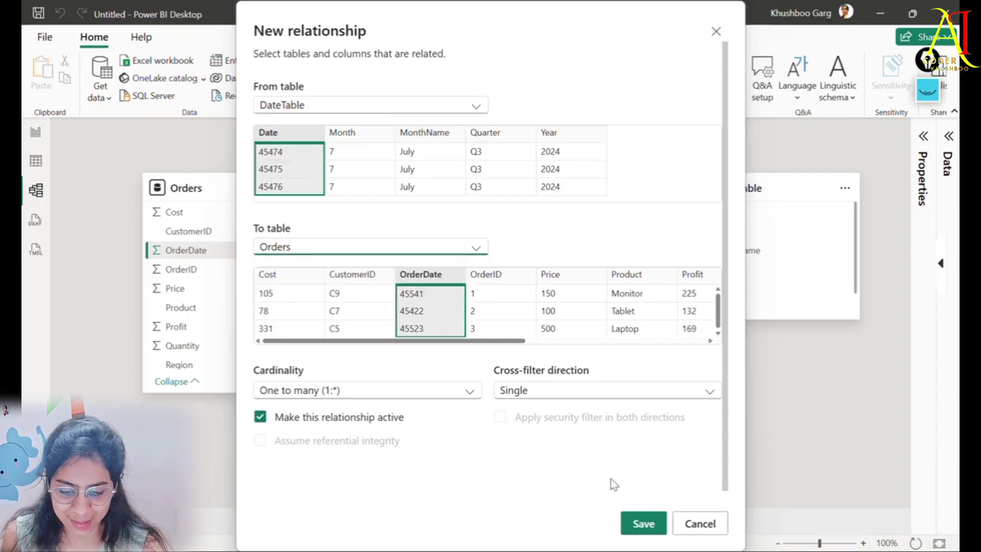
click(629, 522)
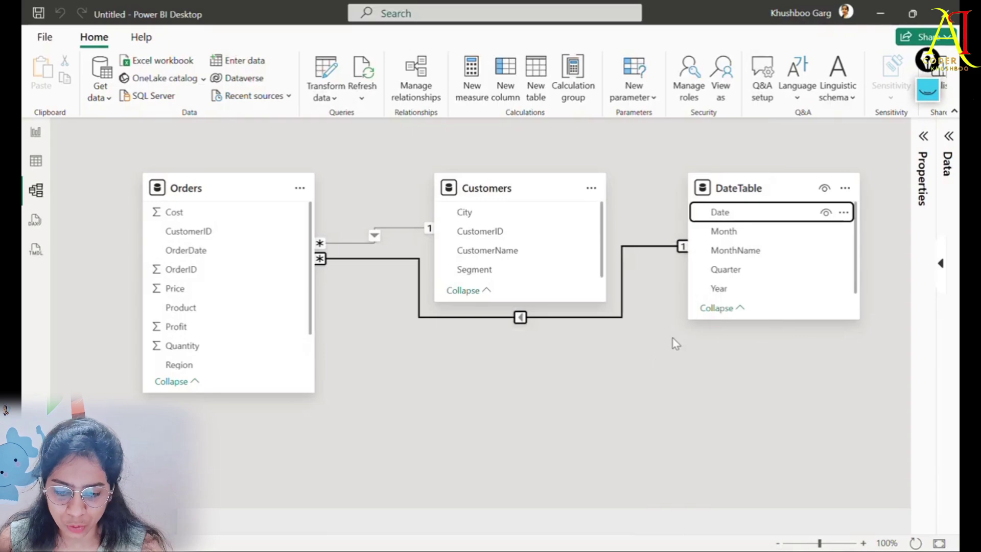
Inspect the relationship line between DateTable and Orders and the Date column it uses.
click(682, 245)
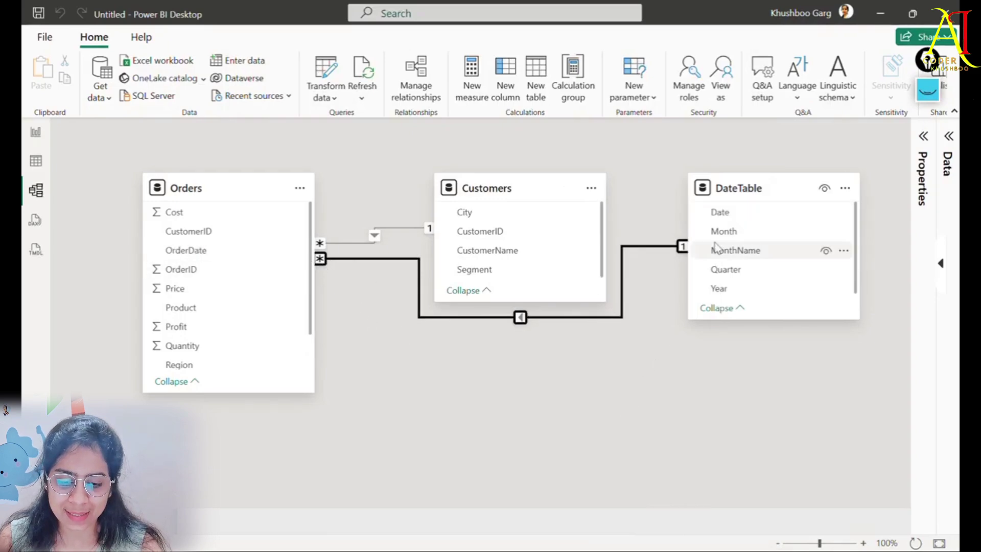
click(718, 215)
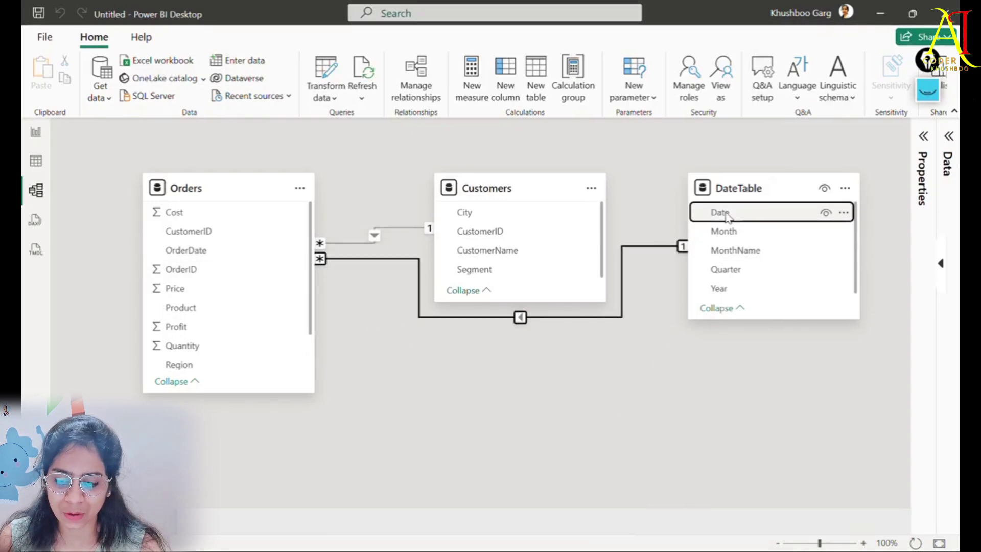
click(666, 247)
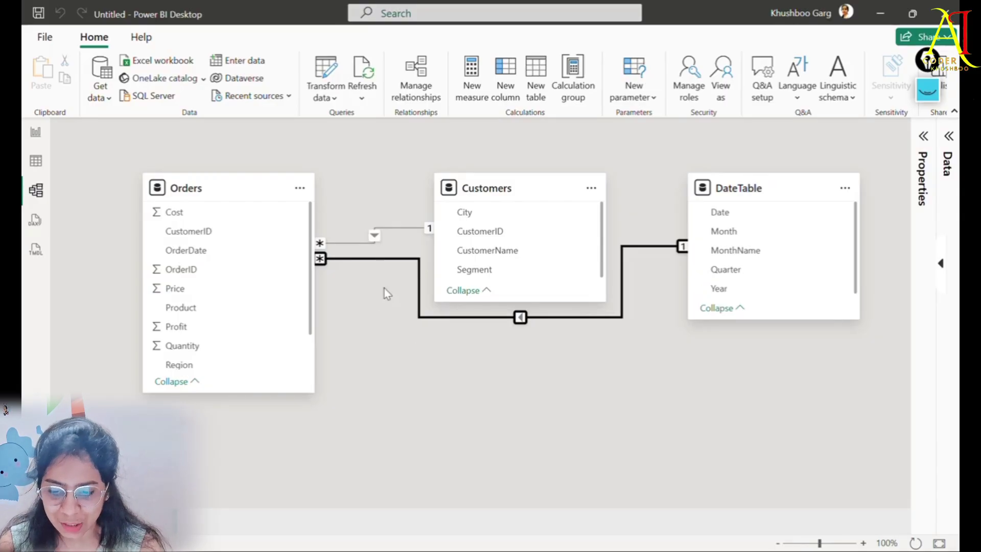
Rearrange the Customers and DateTable cards so they sit close together, with DateTable slightly lower than Customers.
drag(494, 176, 486, 175)
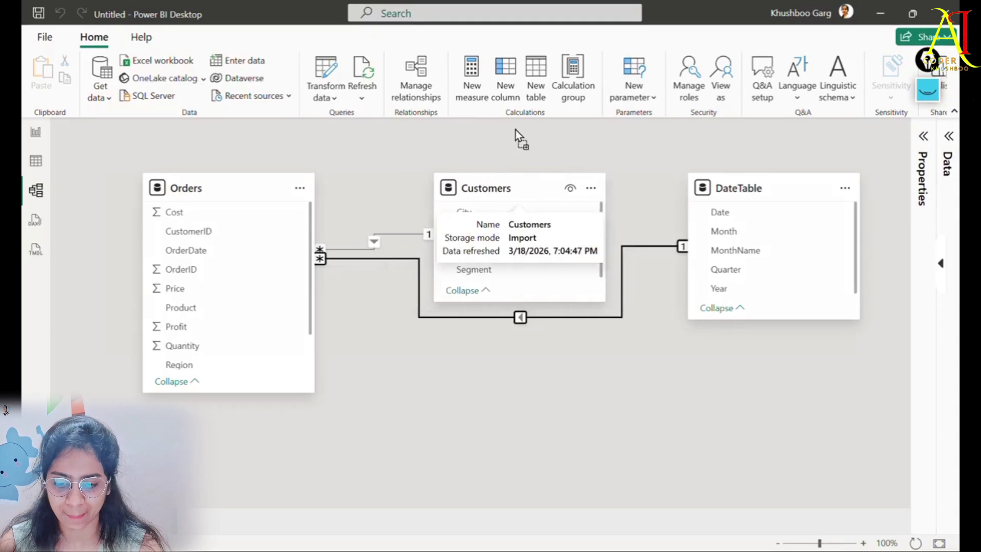
drag(790, 190, 671, 353)
drag(698, 268, 728, 221)
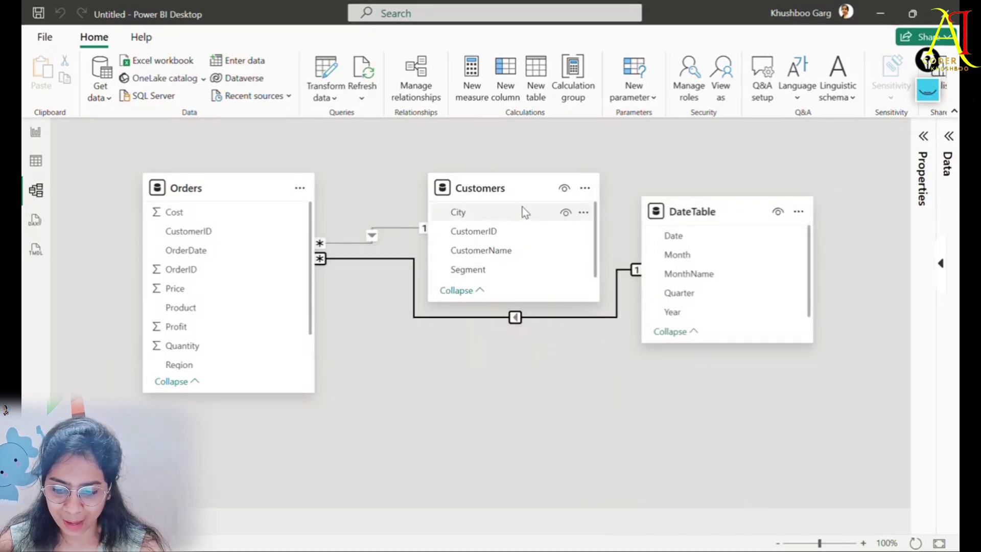
drag(524, 188, 560, 148)
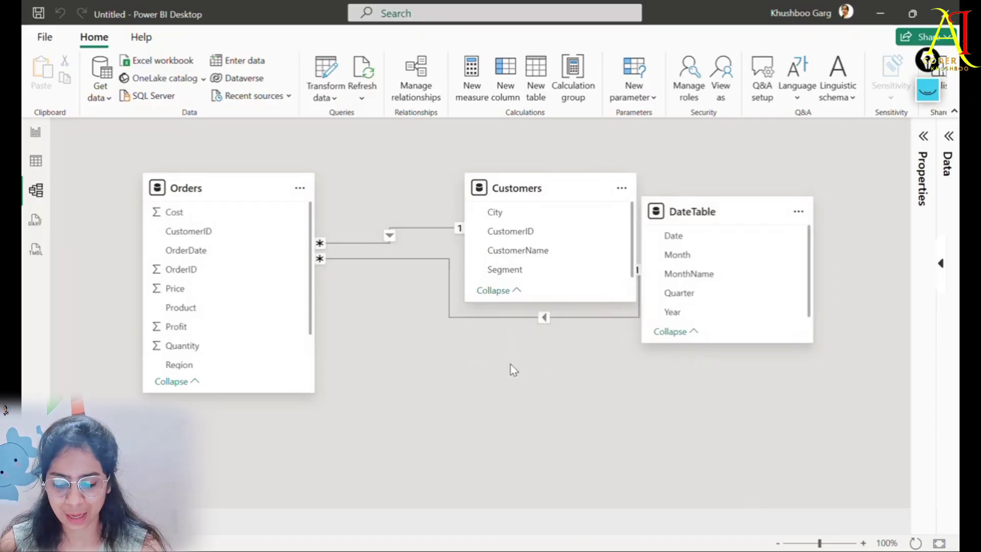
Switch to the DAX QUERIES document and read the BASIC New Measures section.
click(520, 551)
click(492, 400)
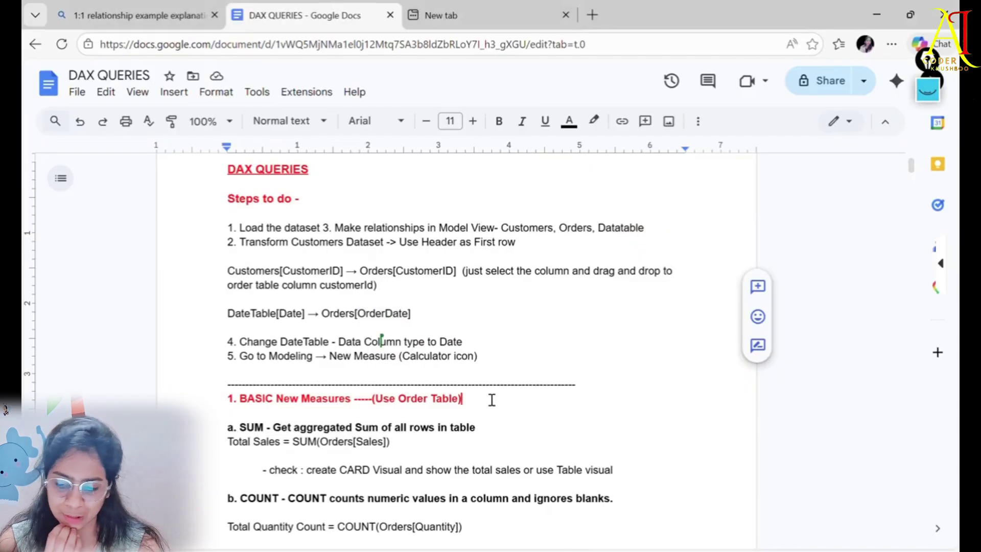
scroll(550, 346, down, 3)
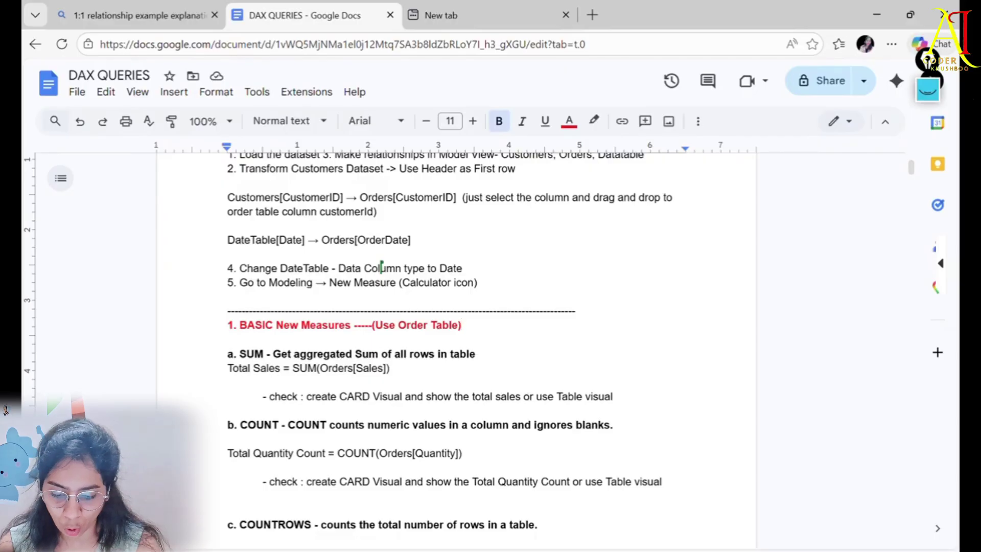
Switch to Power BI and select the Orders table in the model diagram, shifting its card slightly down.
mouse_move(660, 545)
click(675, 522)
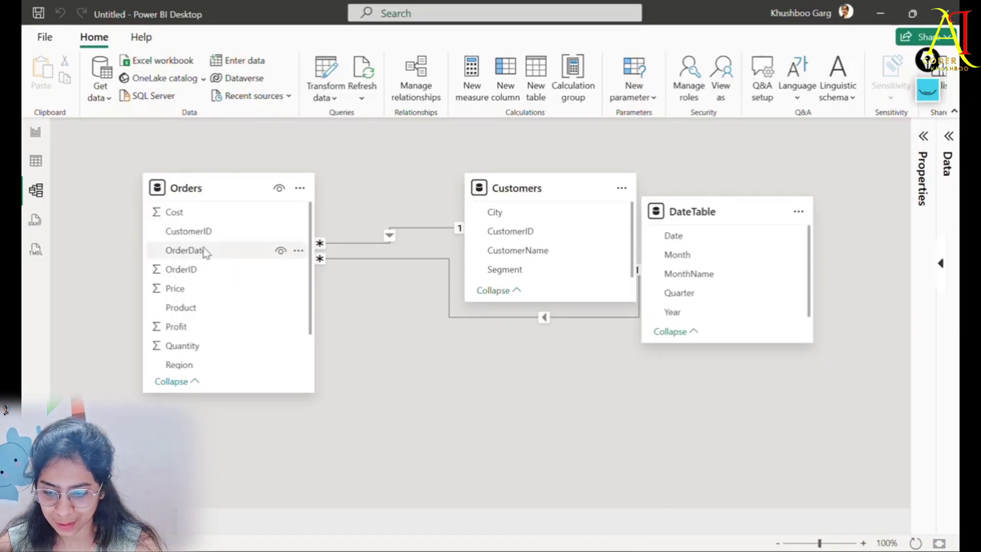
click(220, 191)
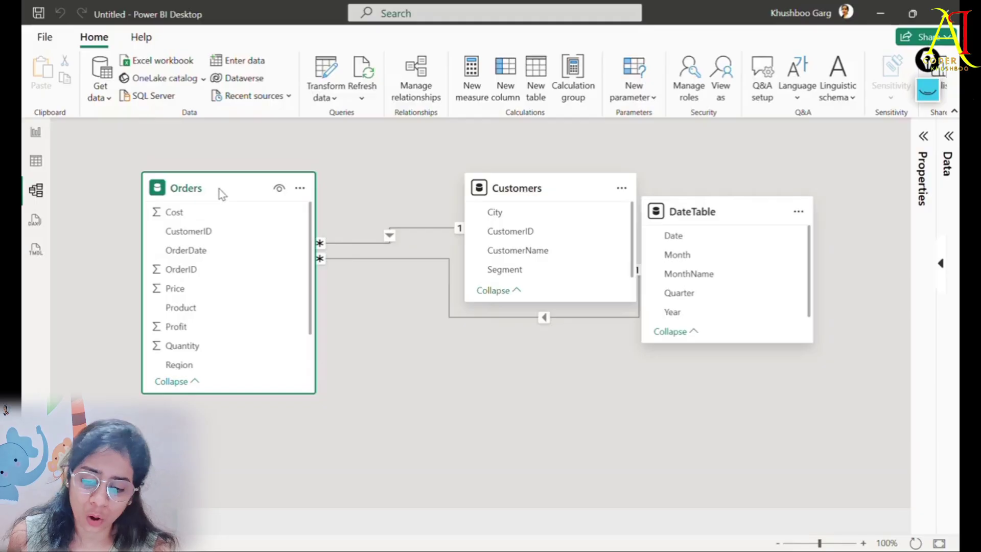
drag(219, 189, 220, 192)
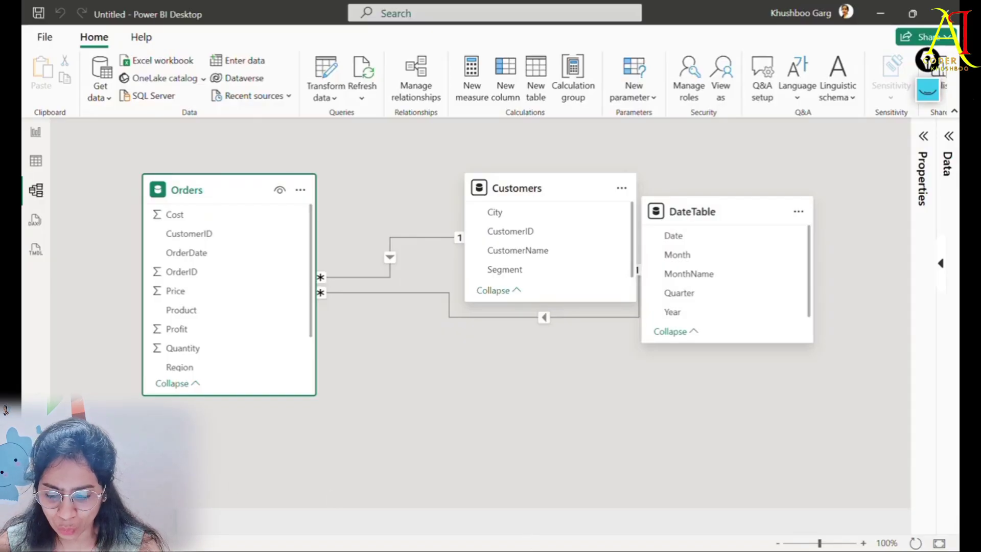
mouse_move(245, 209)
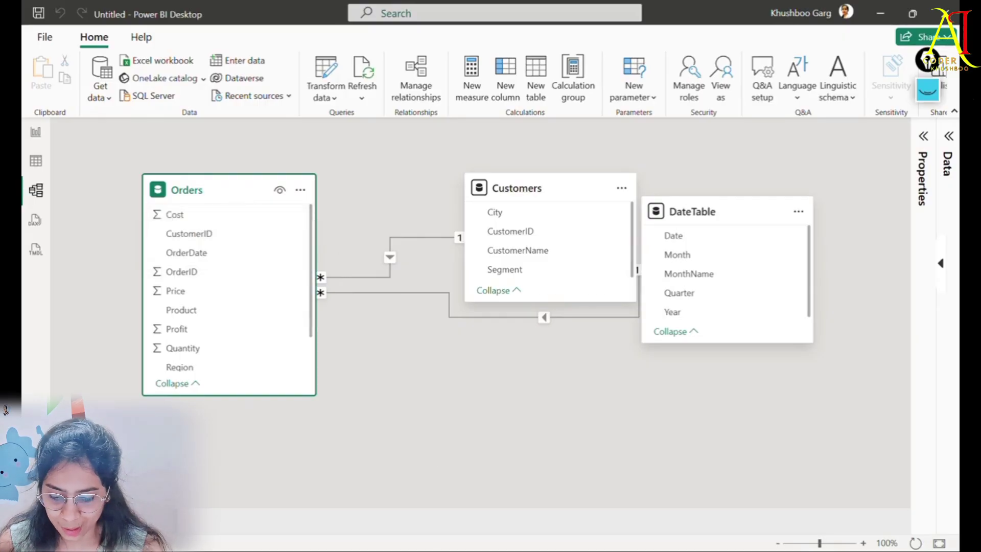
Return to the DAX QUERIES document and highlight SUM in the first entry of the BASIC New Measures section.
key(alt+Tab)
scroll(327, 358, down, 3)
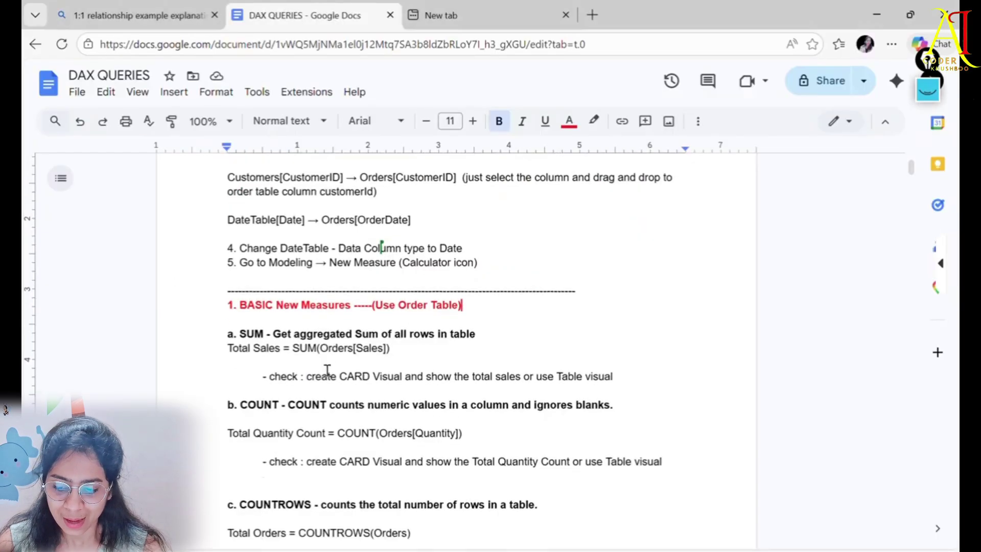
double_click(253, 280)
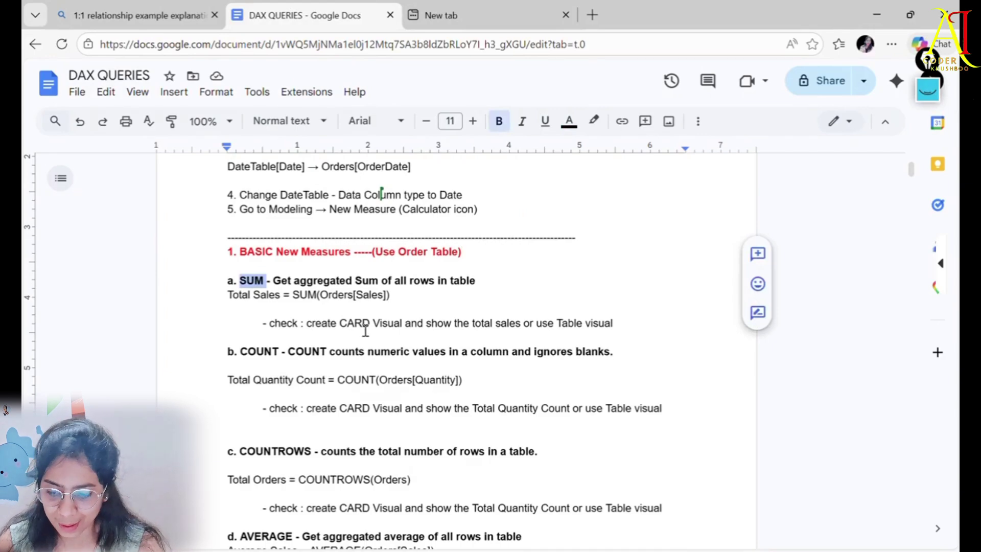
Insert a blank line between the SUM heading and the Total Sales = SUM(Orders[Sales]) formula.
drag(225, 296, 395, 297)
click(395, 298)
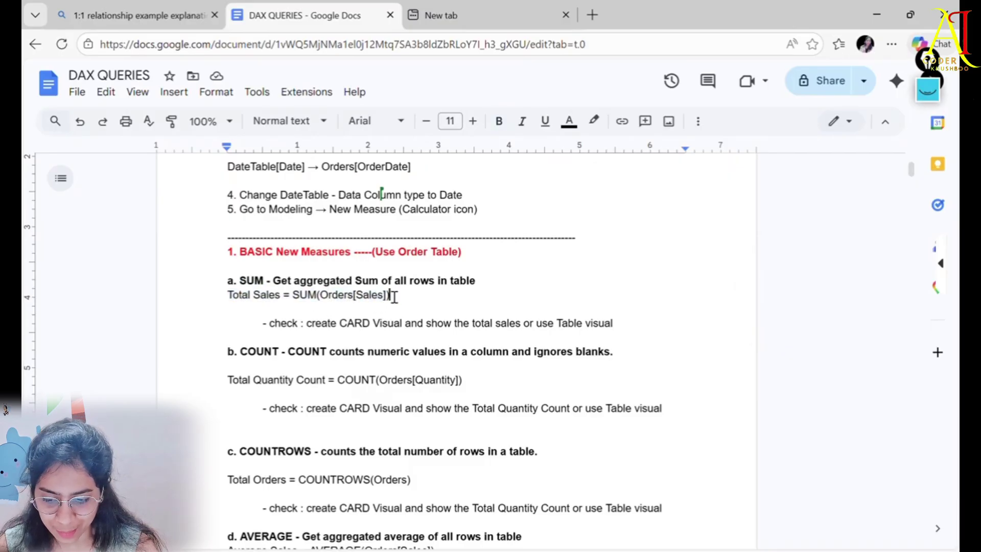
click(492, 276)
key(Return)
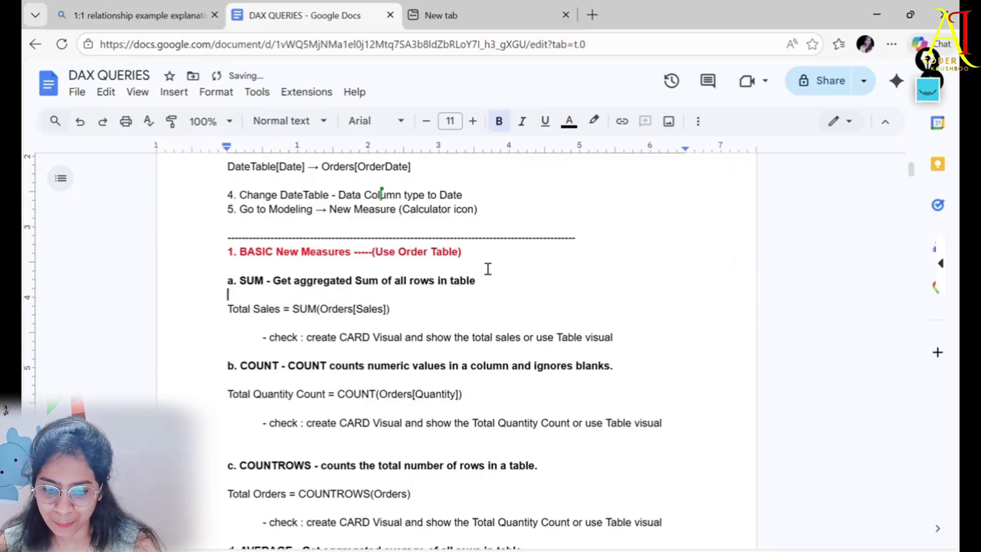
Annotate the Total Sales formula with the pen, marking the measure name, the SUM function, the Orders table and the Sales column.
click(928, 90)
mouse_move(232, 321)
mouse_down()
mouse_move(260, 330)
mouse_move(286, 309)
mouse_move(231, 304)
mouse_move(230, 321)
mouse_up()
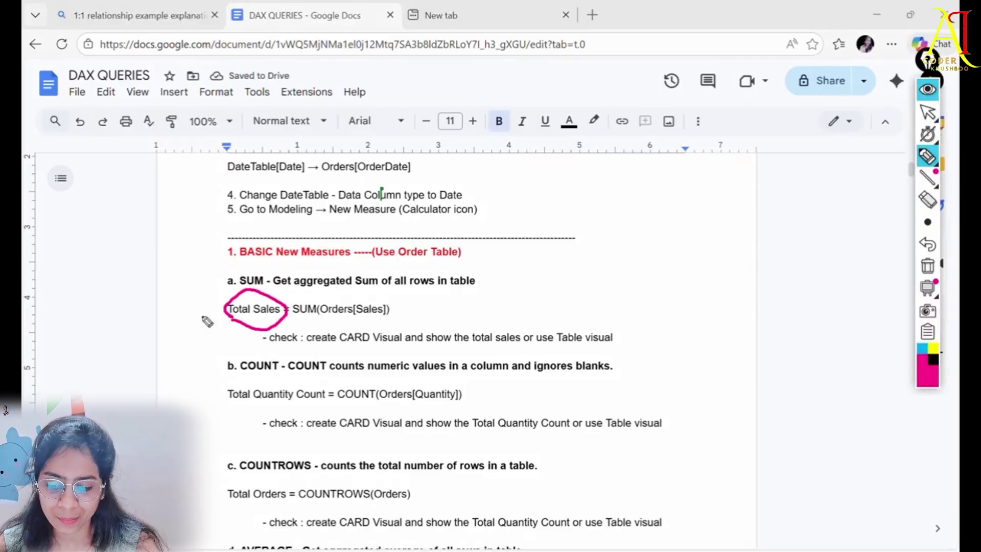
mouse_move(171, 303)
mouse_down()
mouse_move(184, 315)
mouse_move(250, 270)
mouse_up()
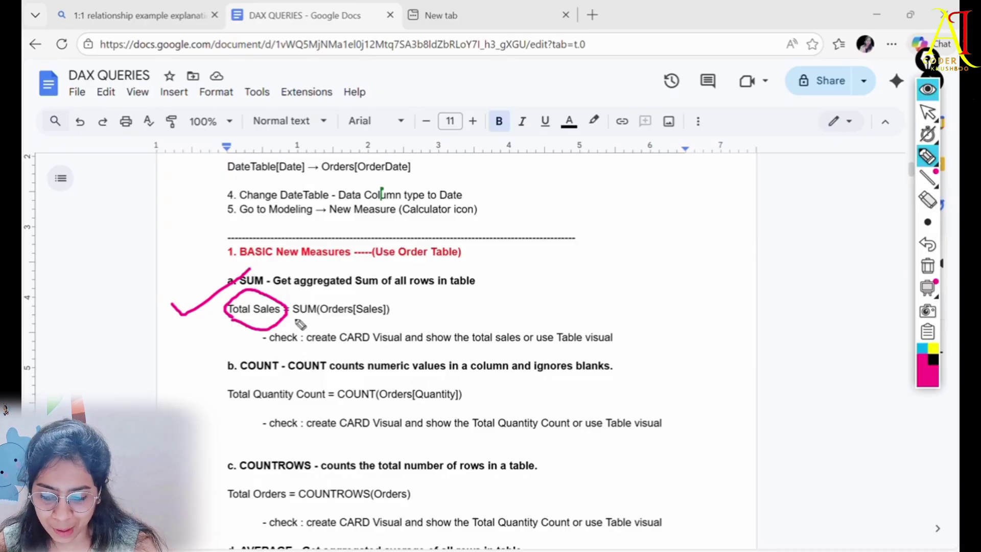
drag(294, 318, 311, 319)
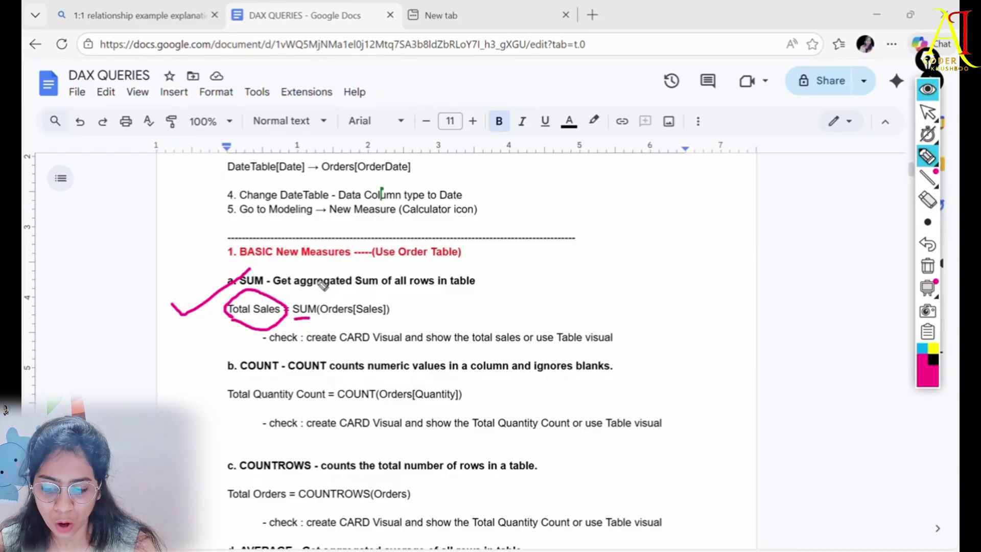
drag(314, 276, 312, 290)
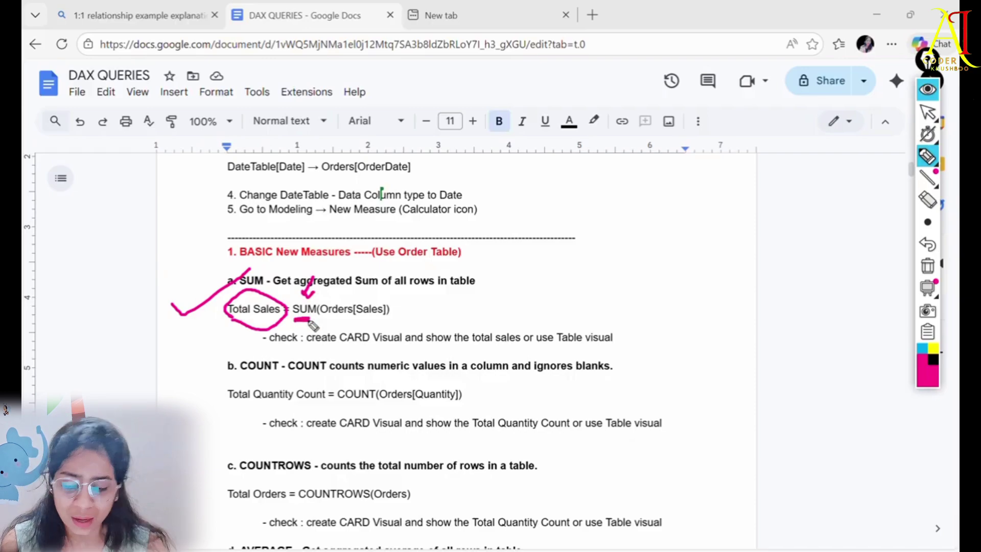
mouse_move(313, 322)
mouse_down()
mouse_move(321, 297)
mouse_move(284, 315)
mouse_move(327, 307)
mouse_move(315, 303)
mouse_up()
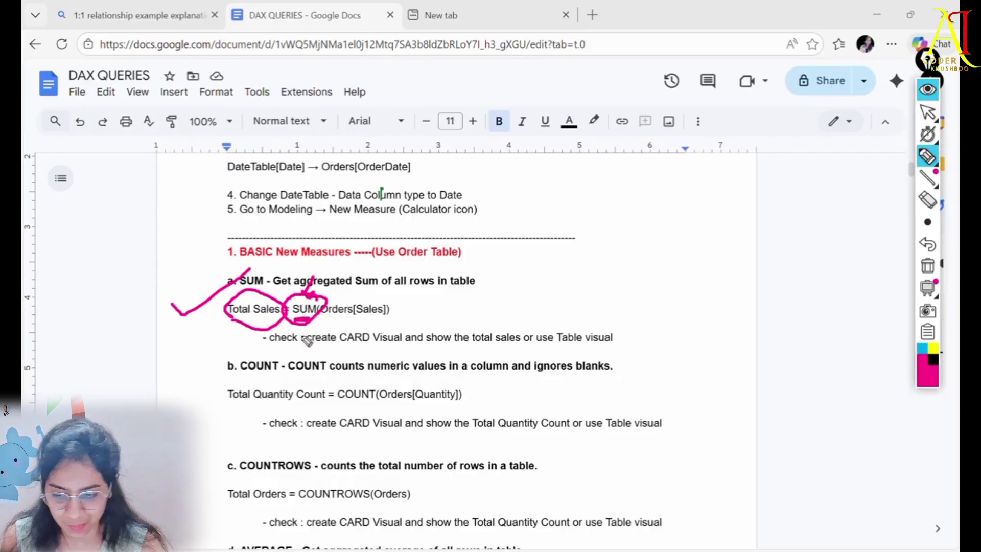
mouse_move(320, 318)
mouse_down()
mouse_move(345, 318)
mouse_move(338, 392)
mouse_move(349, 384)
mouse_up()
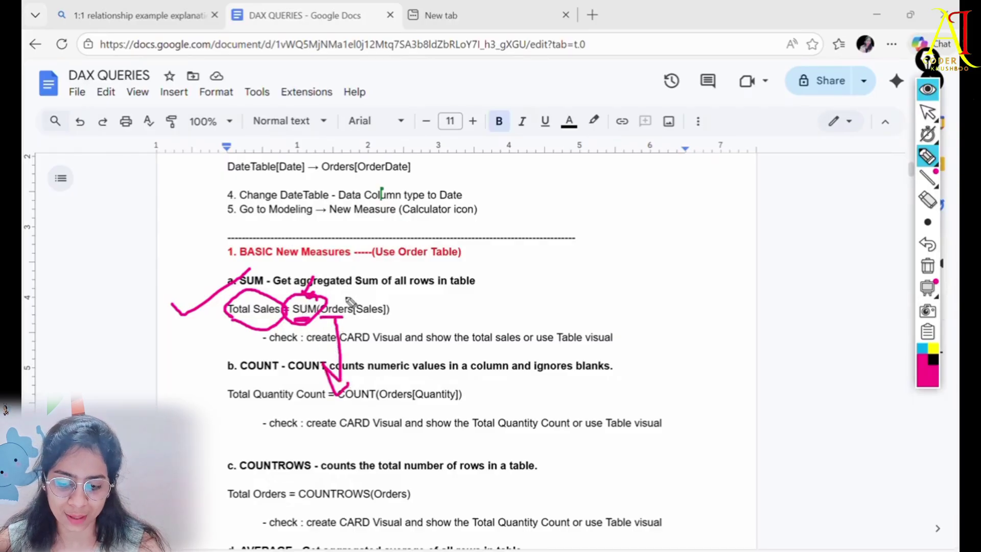
mouse_move(342, 309)
mouse_down()
mouse_move(366, 276)
mouse_move(379, 302)
mouse_move(387, 290)
mouse_up()
mouse_move(358, 321)
mouse_down()
mouse_move(390, 317)
mouse_move(341, 296)
mouse_move(291, 302)
mouse_move(327, 330)
mouse_move(398, 302)
mouse_up()
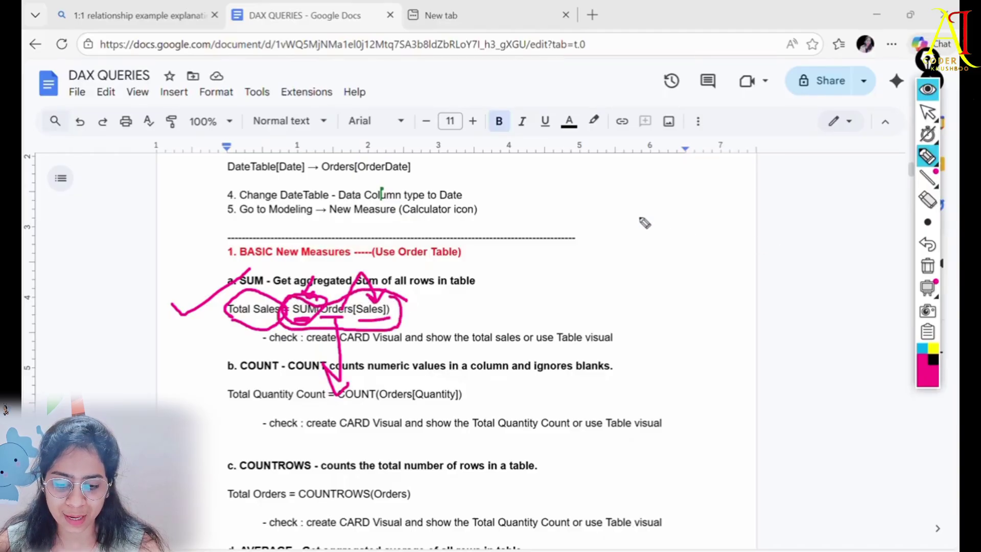
Sketch a Sales column of values with a circled result beside the notes, and clear all pen drawings.
mouse_move(587, 204)
mouse_down()
mouse_move(659, 190)
mouse_move(631, 210)
mouse_move(639, 344)
mouse_up()
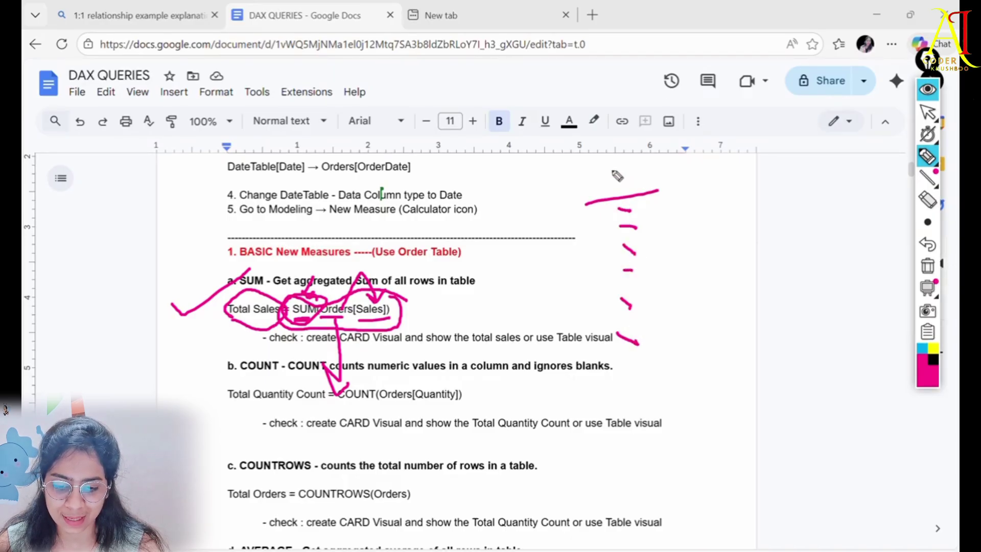
mouse_move(613, 178)
mouse_down()
mouse_move(595, 212)
mouse_move(638, 192)
mouse_move(661, 157)
mouse_move(684, 172)
mouse_move(670, 190)
mouse_move(671, 345)
mouse_move(624, 302)
mouse_up()
mouse_move(610, 217)
mouse_down()
mouse_move(592, 322)
mouse_move(510, 361)
mouse_move(495, 336)
mouse_up()
mouse_move(561, 387)
mouse_down()
mouse_move(569, 411)
mouse_move(624, 365)
mouse_move(639, 372)
mouse_move(539, 407)
mouse_move(647, 360)
mouse_up()
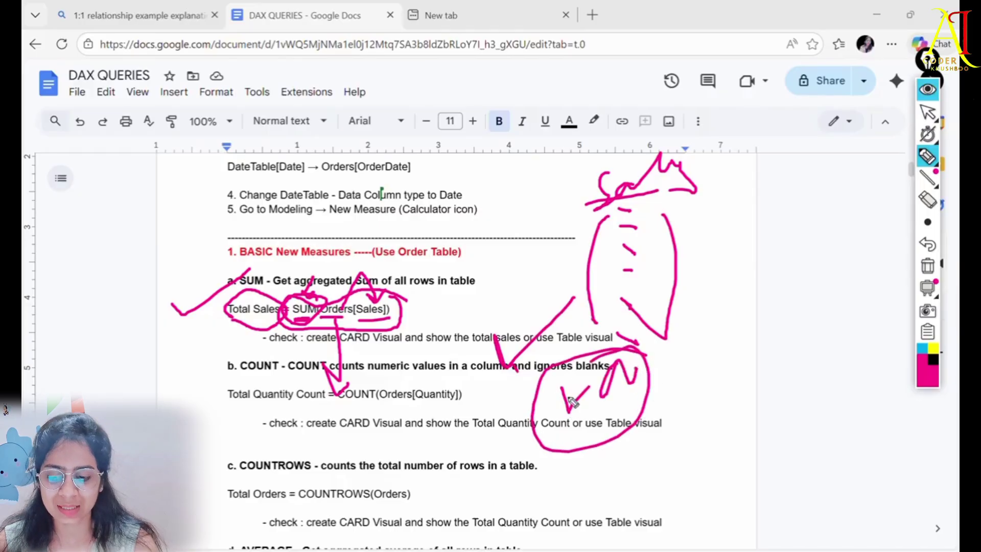
click(928, 266)
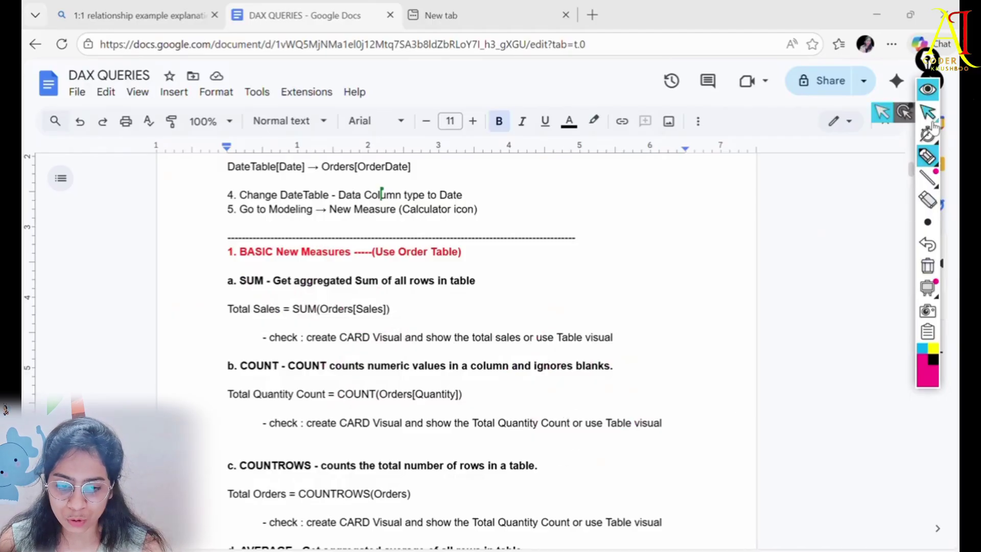
click(928, 91)
Switch to Power BI, review the rows of Customers, DateTable and Orders in Table view, and return to Model view.
mouse_move(645, 547)
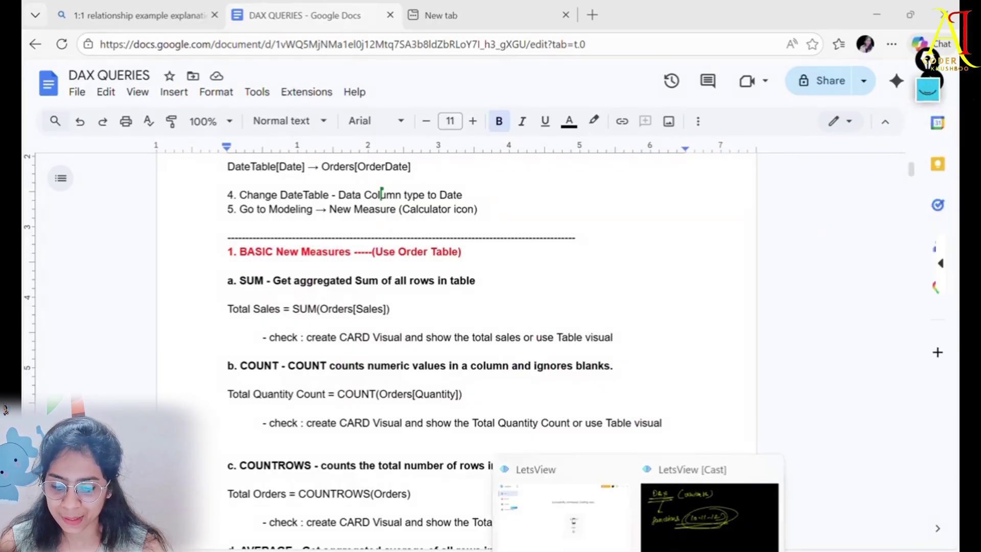
click(684, 509)
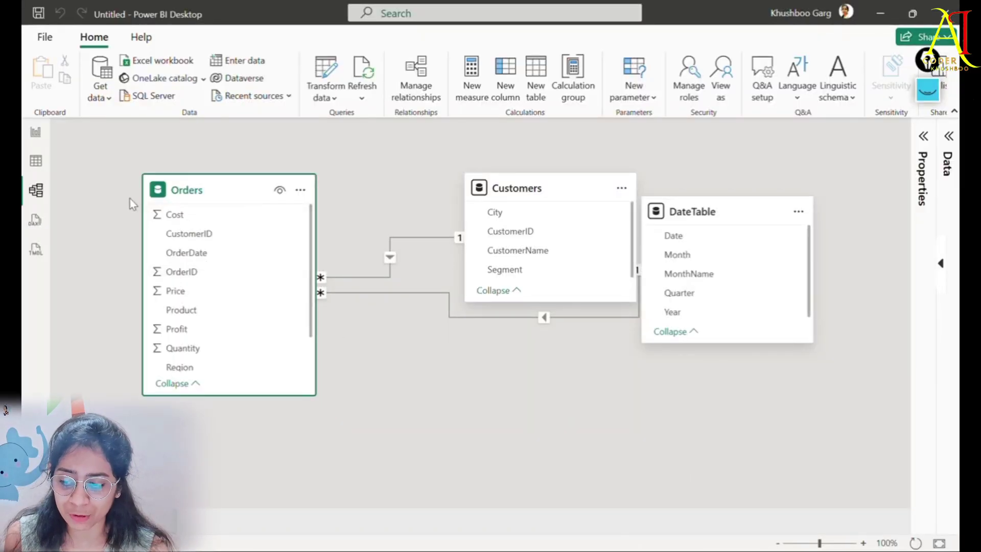
click(37, 164)
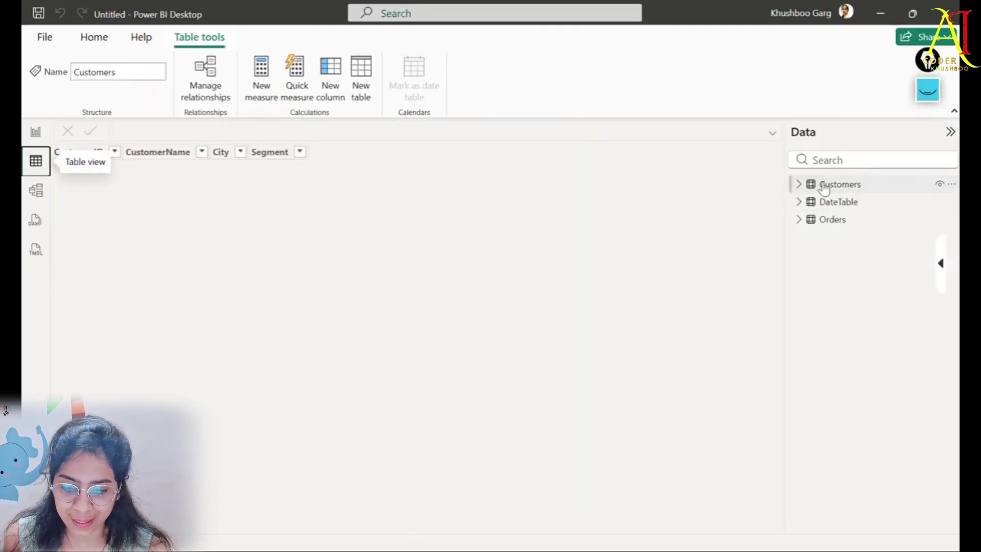
click(800, 185)
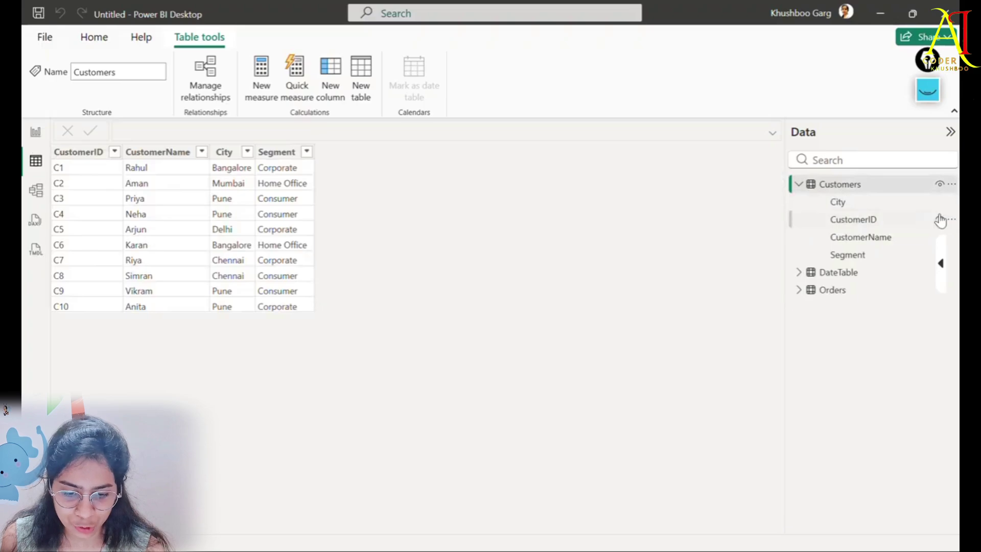
click(846, 273)
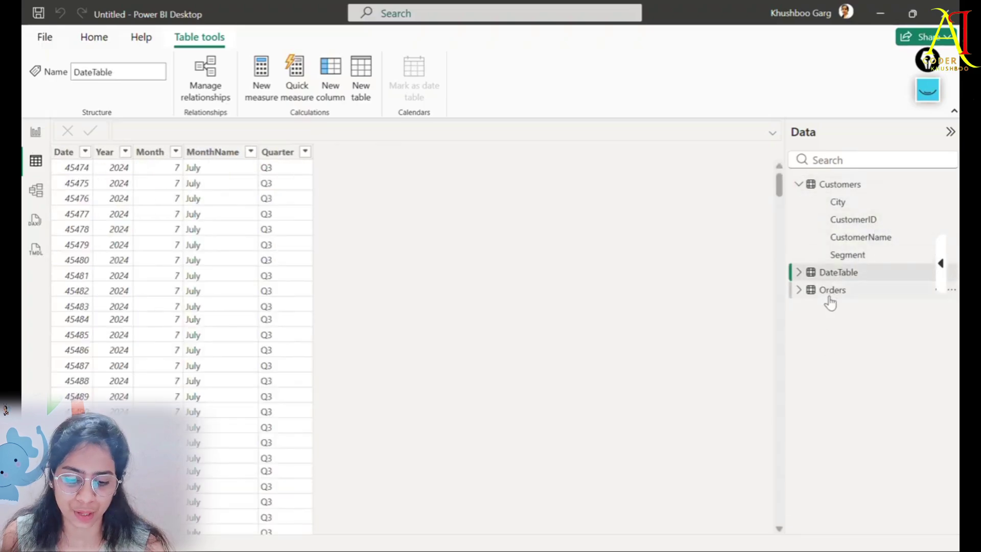
click(830, 293)
click(841, 185)
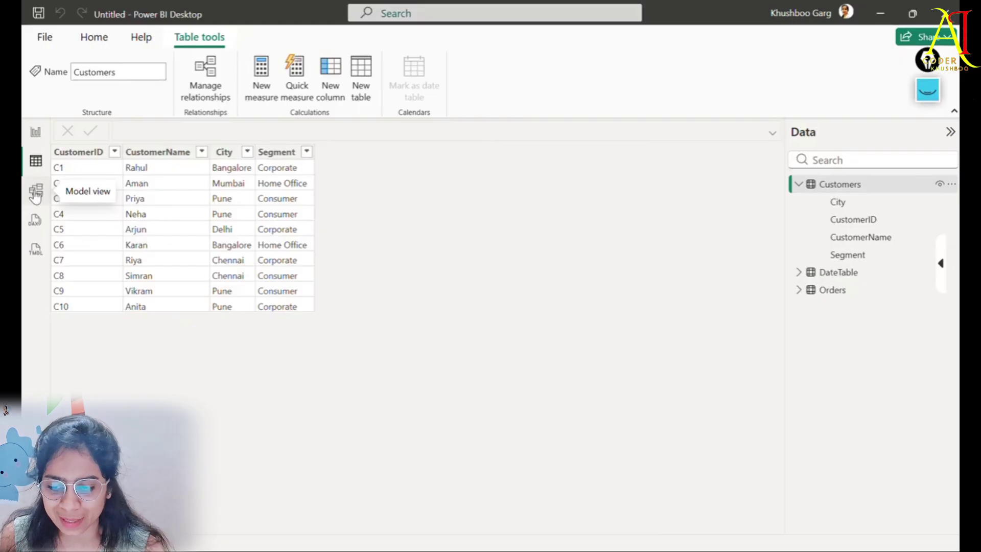
click(35, 192)
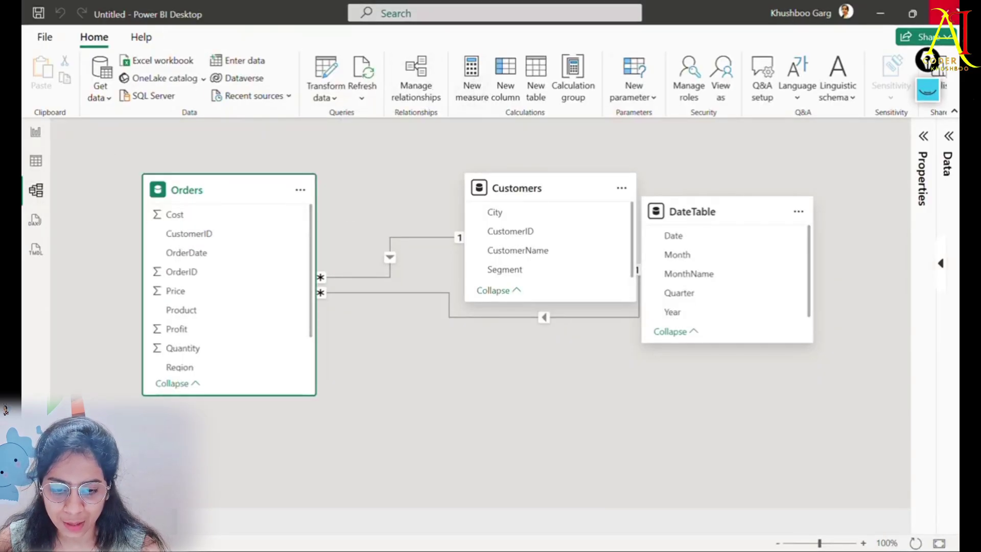
Mark the New measure and New column commands with pen circles and arrows, and clear the drawings.
click(927, 91)
mouse_move(502, 60)
mouse_down()
mouse_move(448, 42)
mouse_move(490, 75)
mouse_move(444, 50)
mouse_up()
mouse_move(447, 113)
mouse_down()
mouse_move(474, 113)
mouse_move(534, 76)
mouse_move(501, 47)
mouse_move(483, 122)
mouse_move(498, 115)
mouse_move(402, 210)
mouse_up()
drag(393, 190, 428, 188)
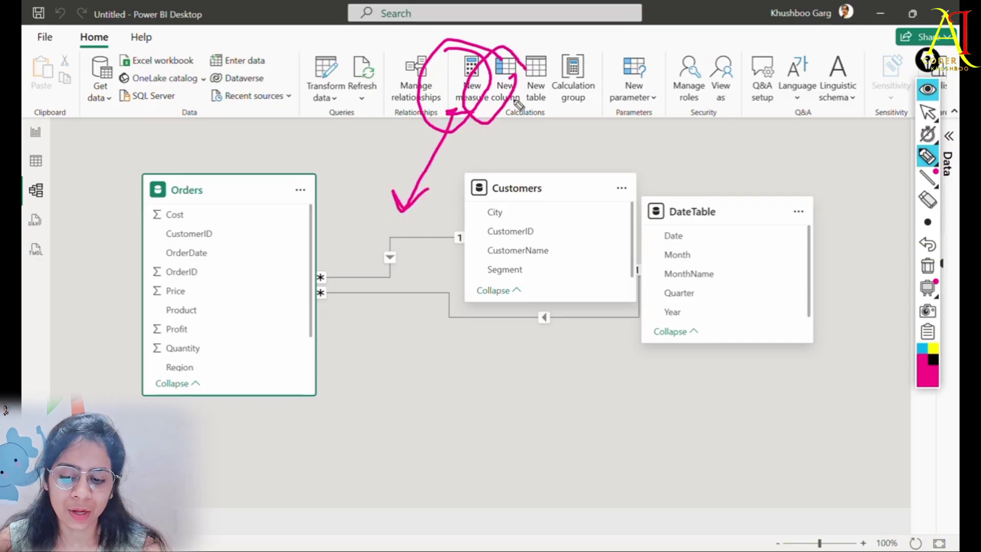
mouse_move(519, 105)
mouse_down()
mouse_move(580, 164)
mouse_move(567, 192)
mouse_up()
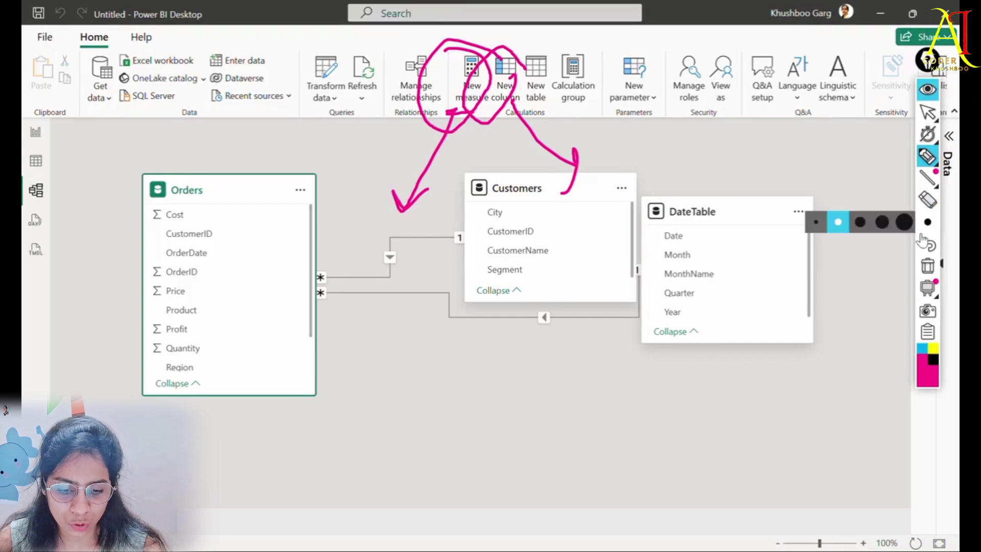
click(928, 265)
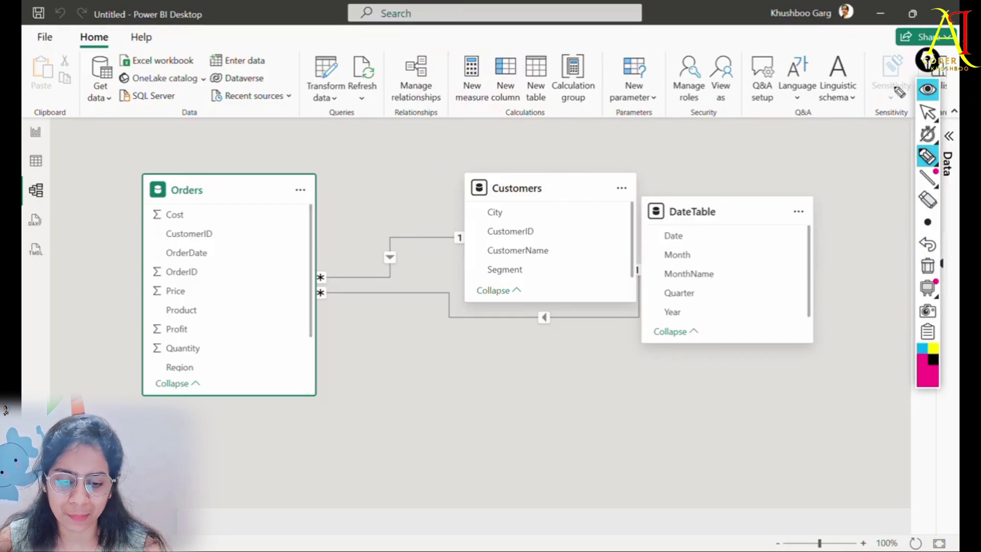
click(927, 90)
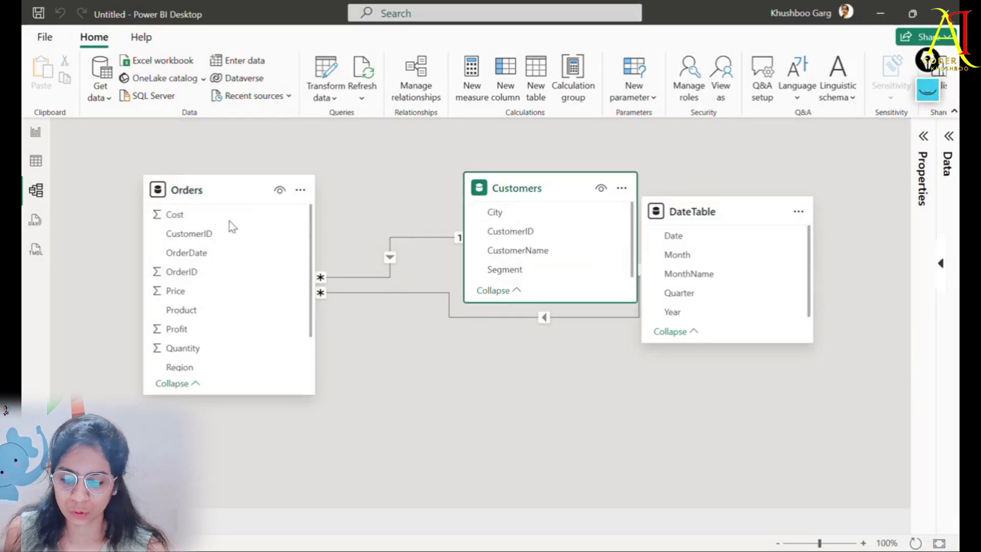
Start a new measure in the Orders table.
click(213, 190)
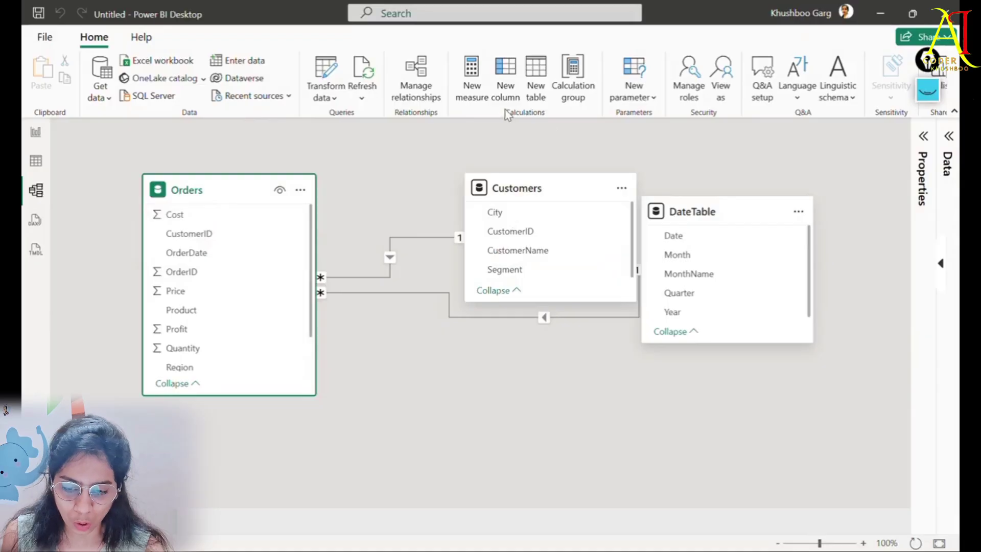
click(469, 79)
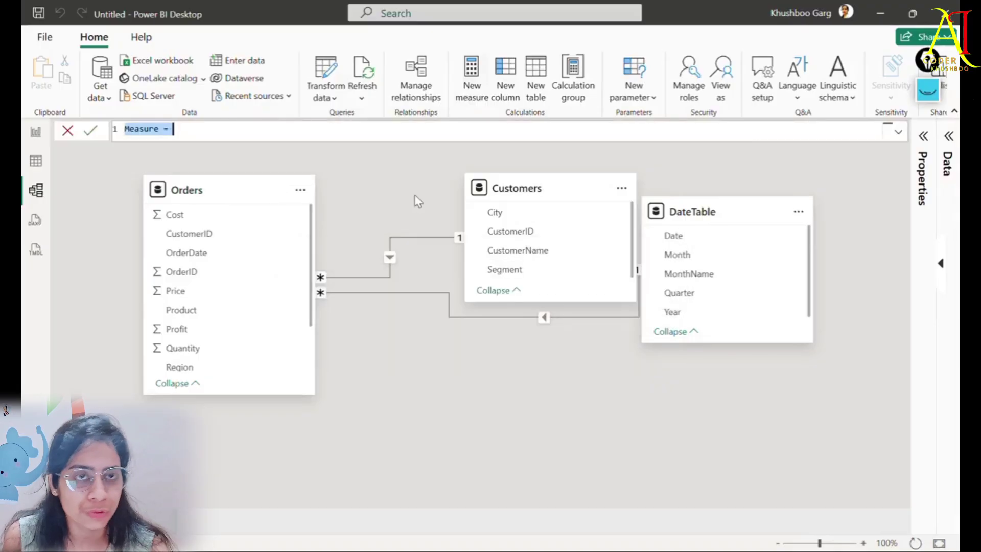
Circle the default measure name in the formula with the pen, add an arrow from it, and close the drawing overlay.
click(927, 91)
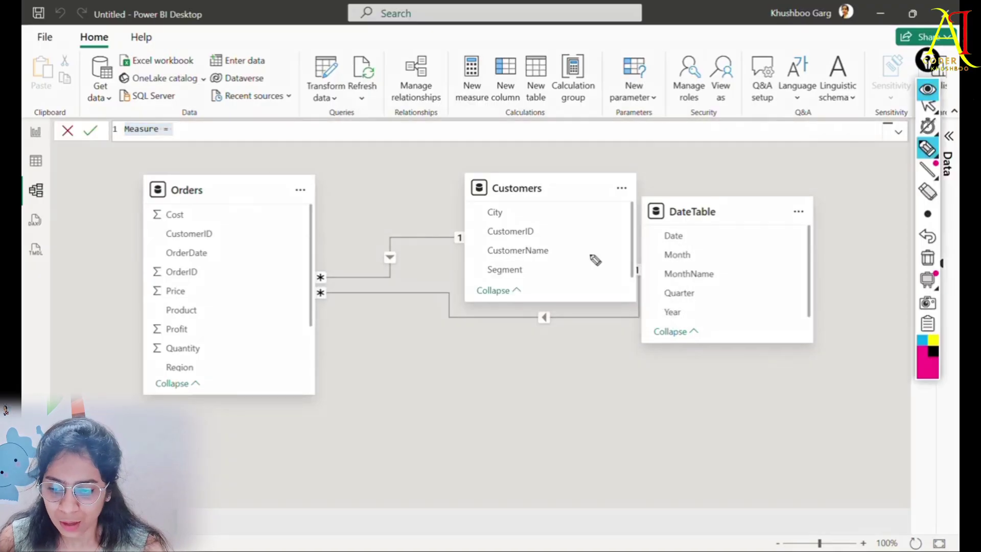
mouse_move(170, 114)
mouse_down()
mouse_move(135, 174)
mouse_move(172, 127)
mouse_move(193, 149)
mouse_move(252, 131)
mouse_move(257, 180)
mouse_up()
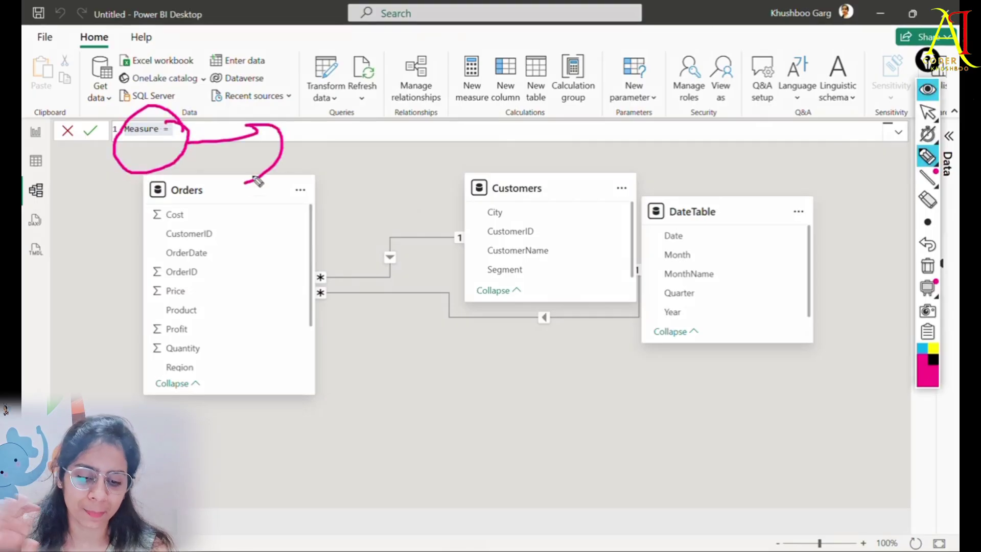
click(927, 155)
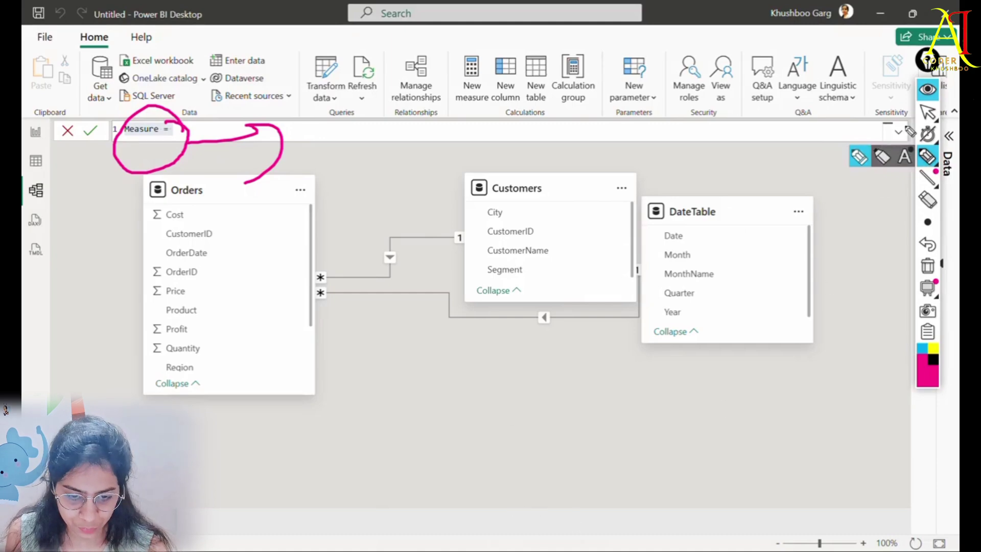
click(929, 92)
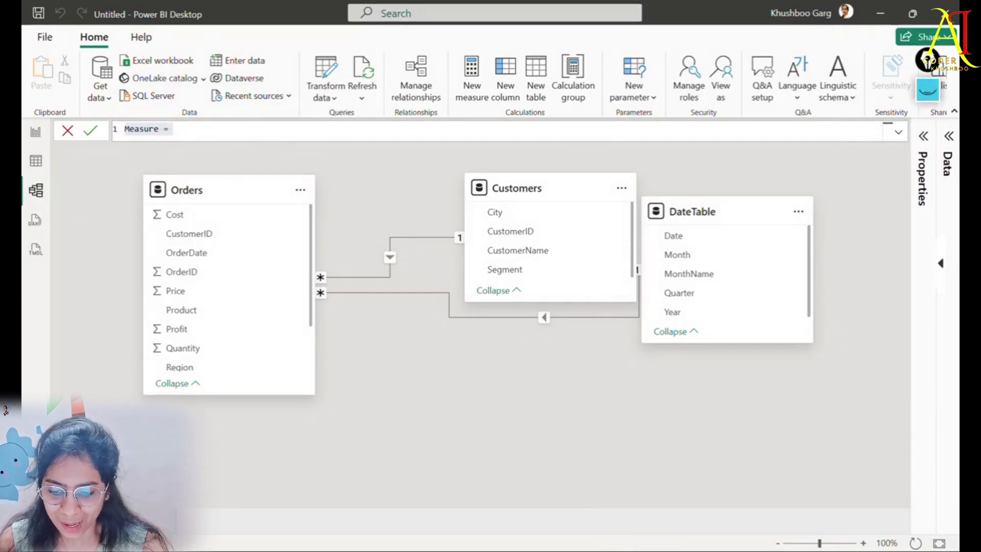
Copy Total Sales = SUM(Orders[Sales]) from the DAX QUERIES document and paste it as the new measure's formula in Power BI.
click(603, 550)
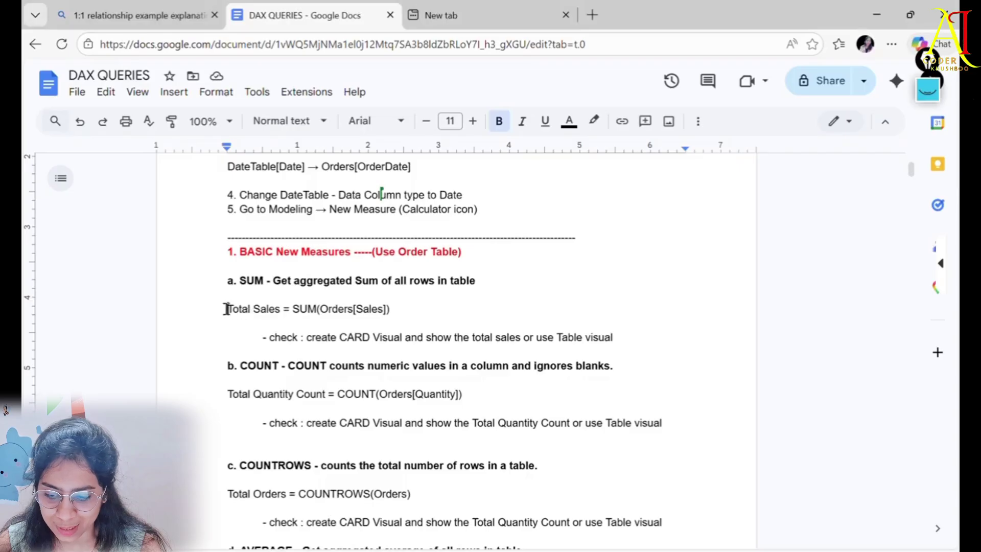
drag(226, 309, 395, 305)
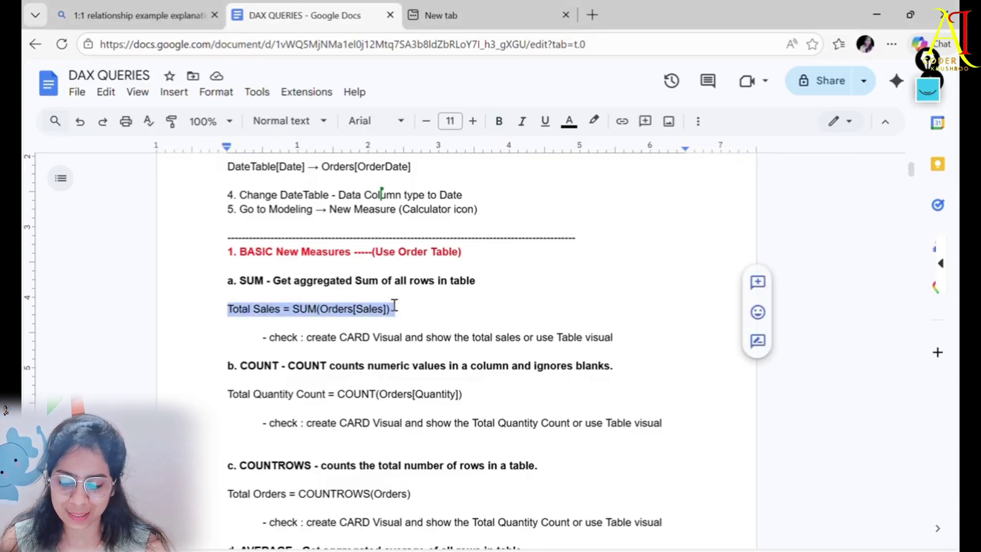
key(ctrl+c)
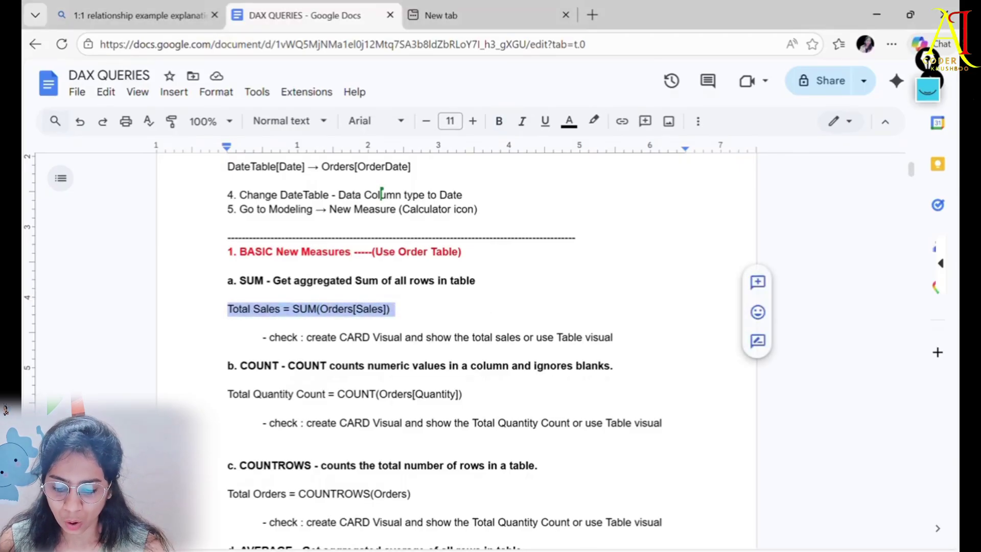
click(586, 550)
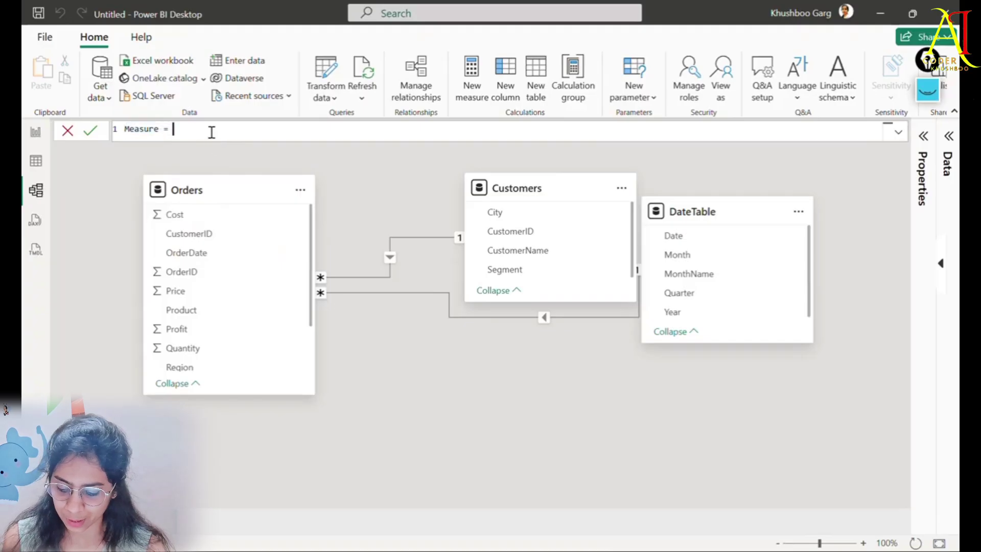
key(ctrl+v)
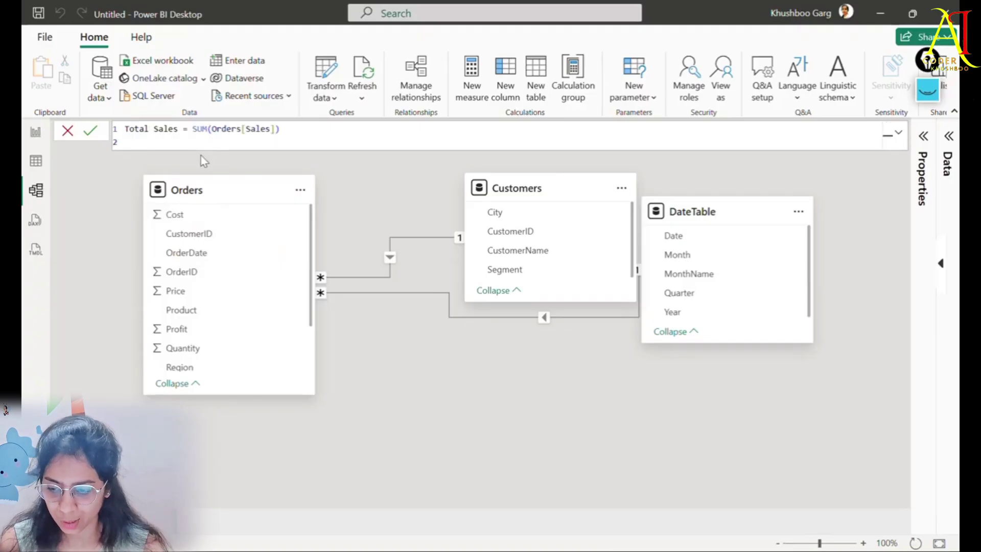
Highlight the measure name and its SUM(Orders[Sales]) expression in turn, enlarge the model diagram to 112%, and reduce the formula bar's height.
drag(179, 130, 107, 131)
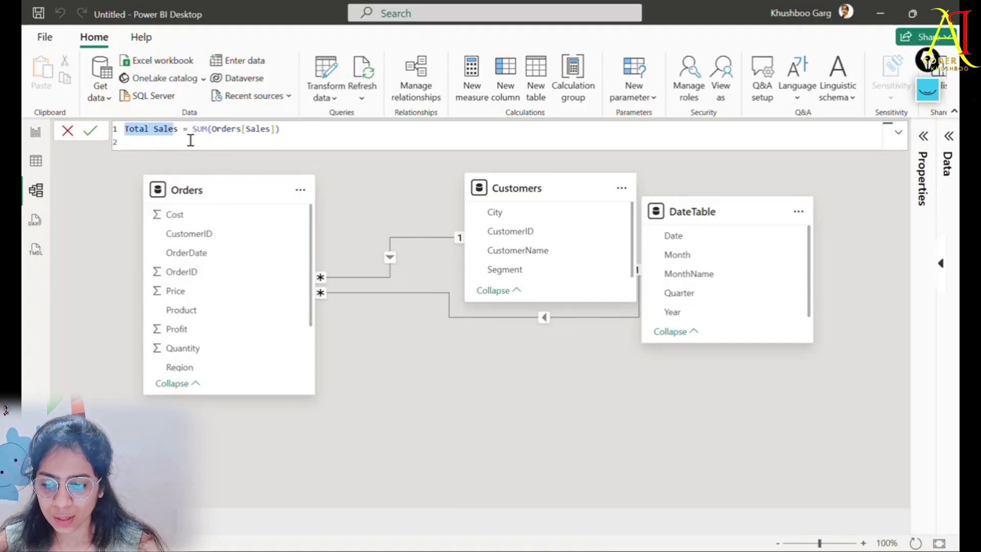
drag(192, 129, 275, 130)
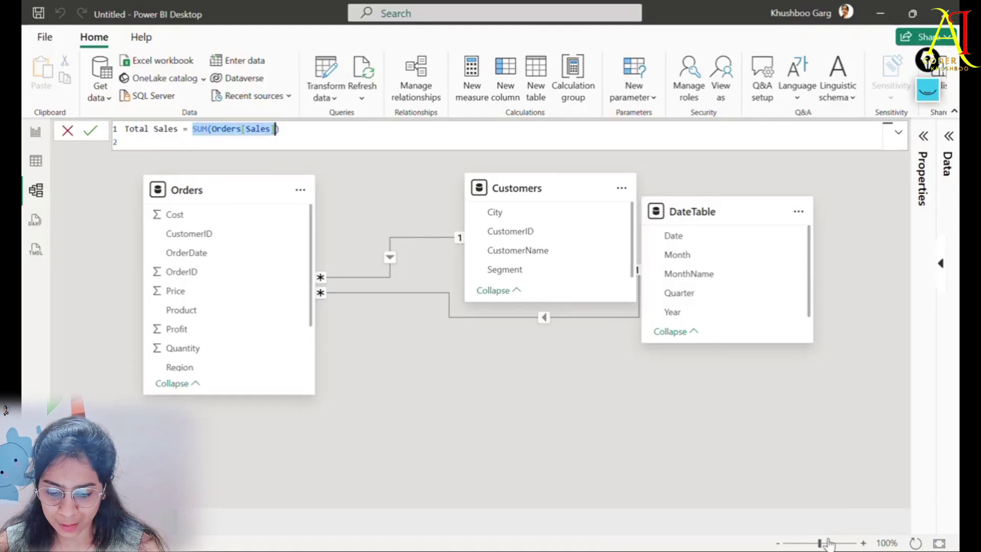
drag(821, 544, 822, 543)
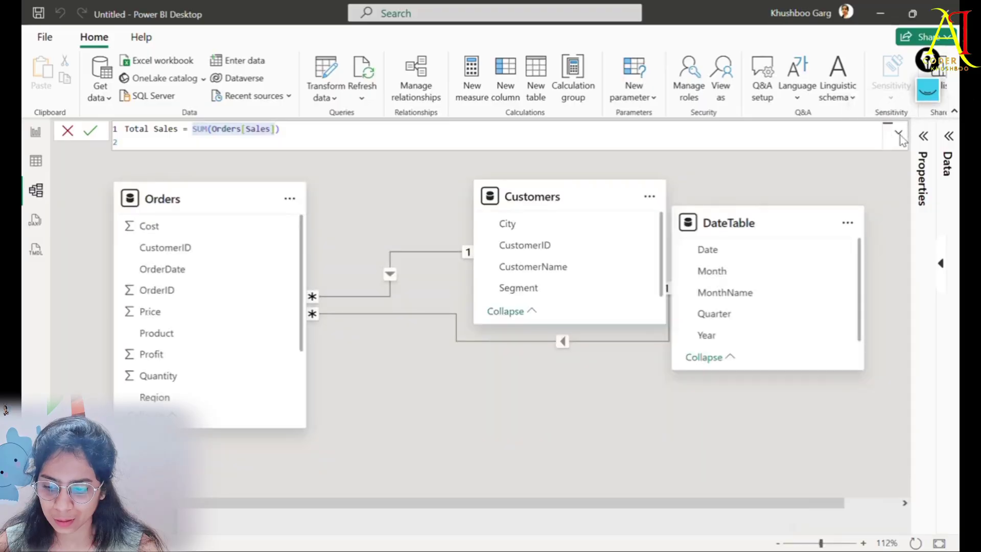
click(899, 136)
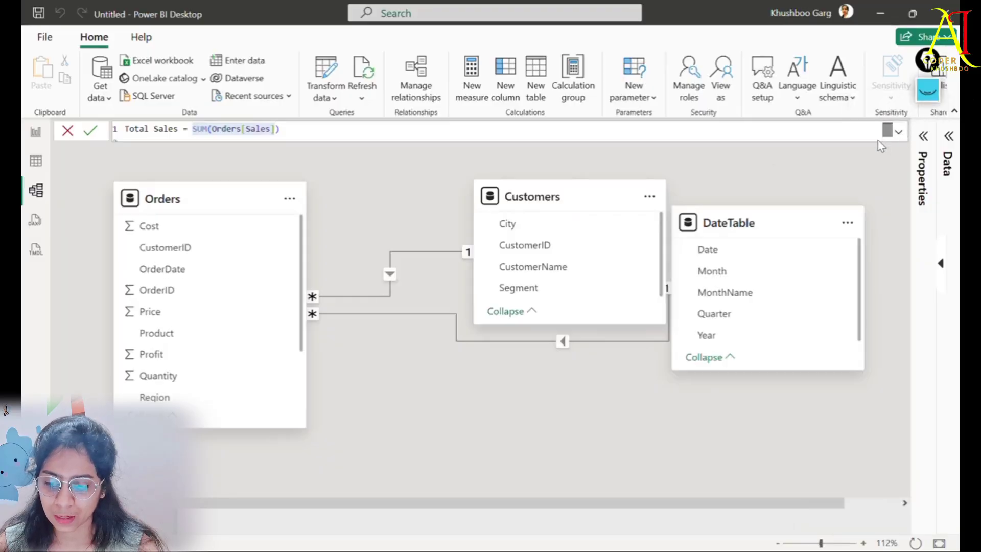
click(292, 141)
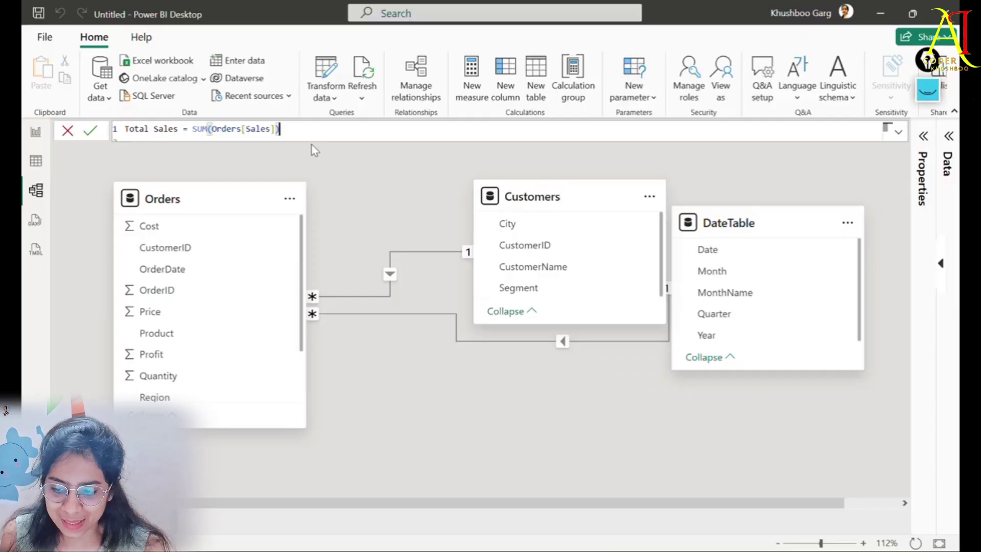
Commit the Total Sales measure and check its entry in the Orders table's field list.
drag(132, 128, 324, 128)
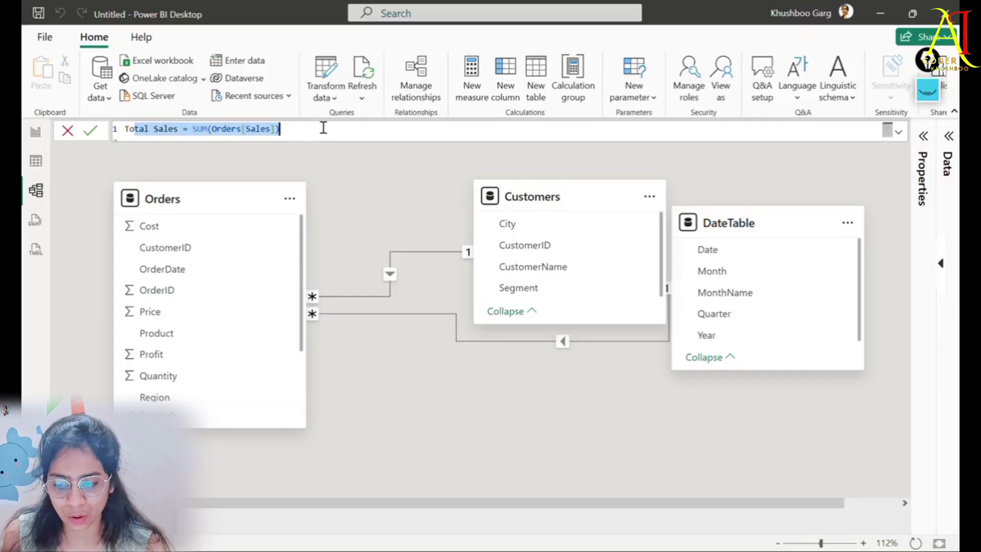
click(324, 128)
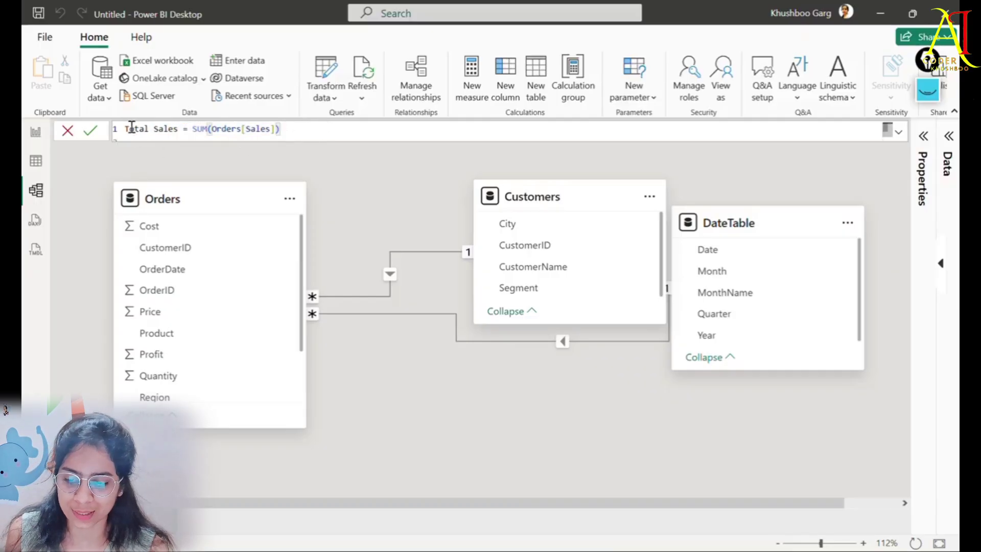
drag(177, 130, 131, 130)
click(279, 128)
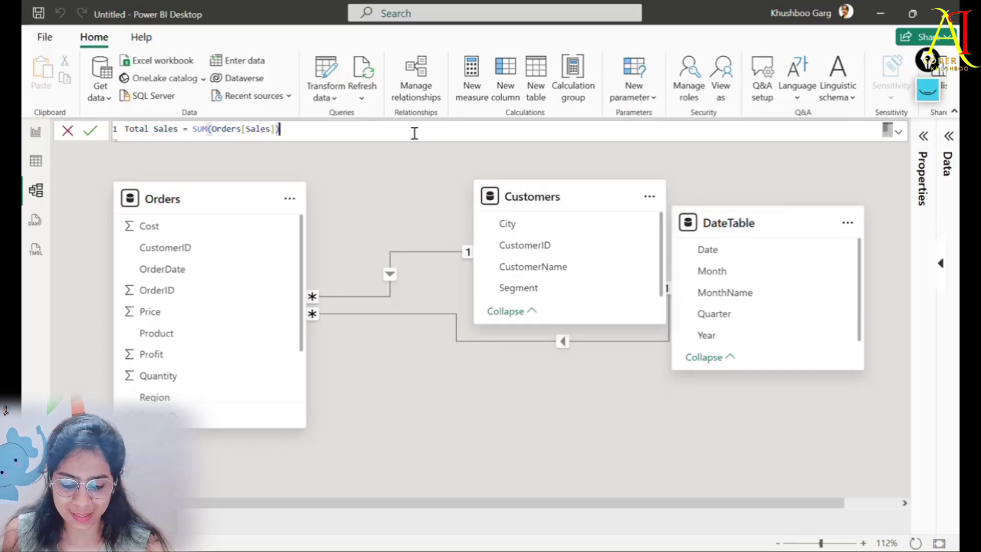
key(Return)
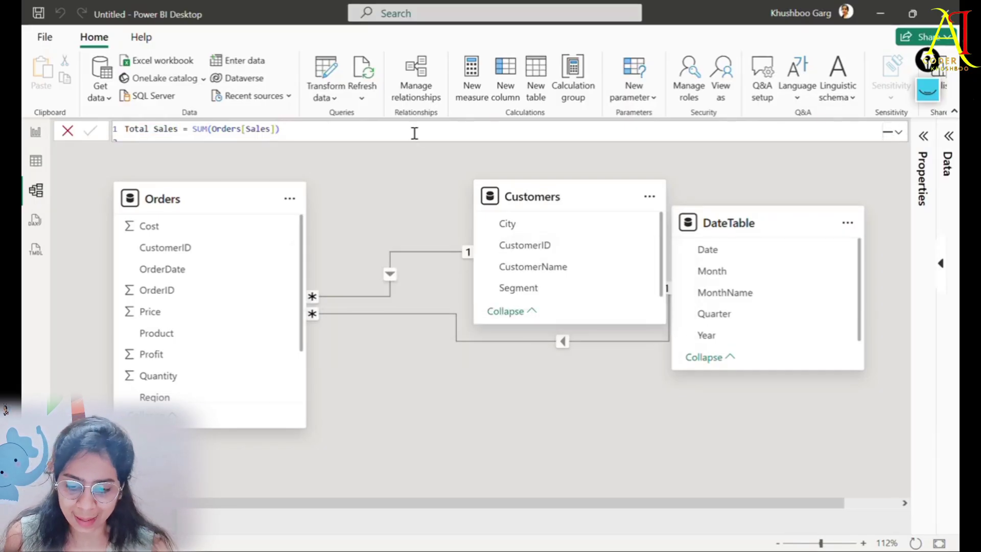
scroll(192, 344, down, 3)
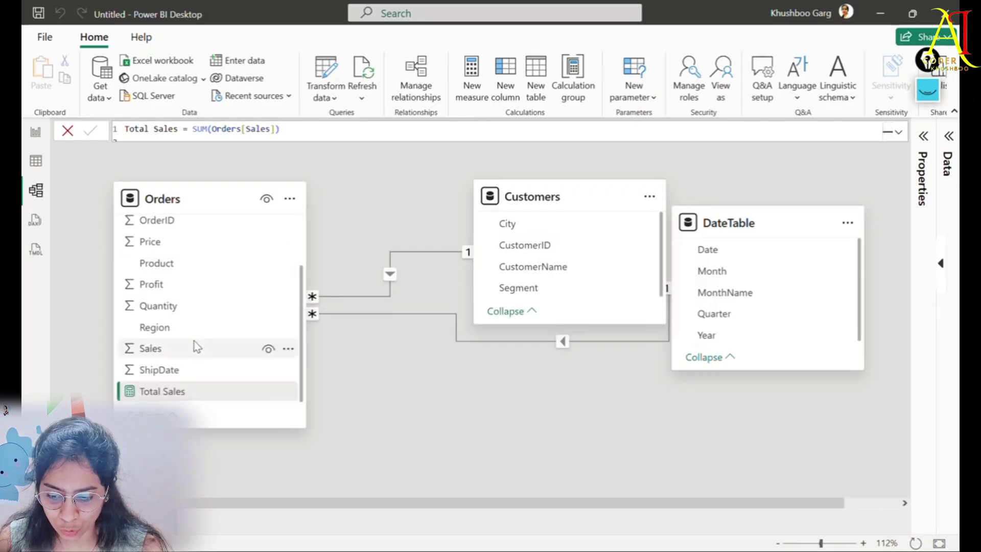
scroll(189, 370, up, 3)
scroll(183, 386, down, 3)
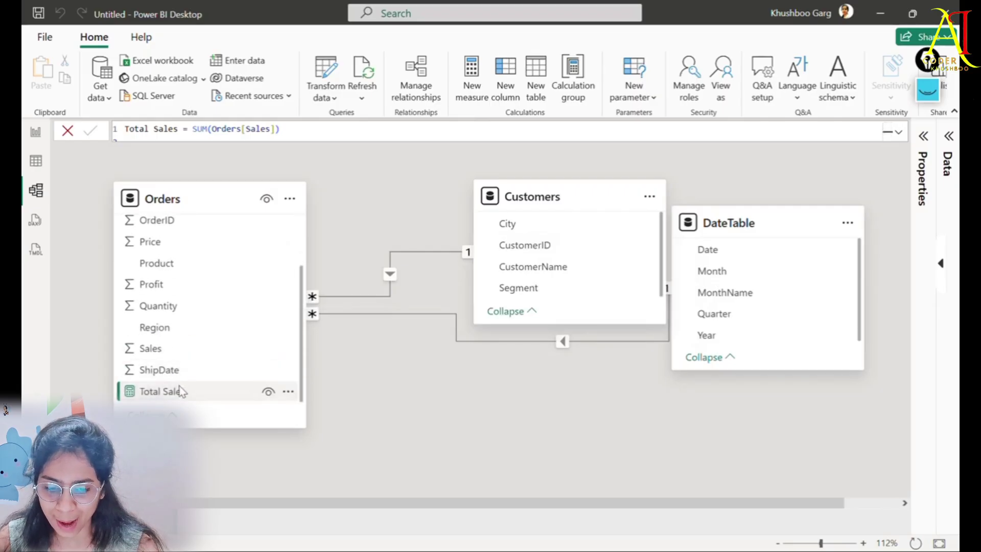
Clear the old pen marks, and mark the Total Sales field in Orders with a circle, check marks and an arrow.
click(927, 90)
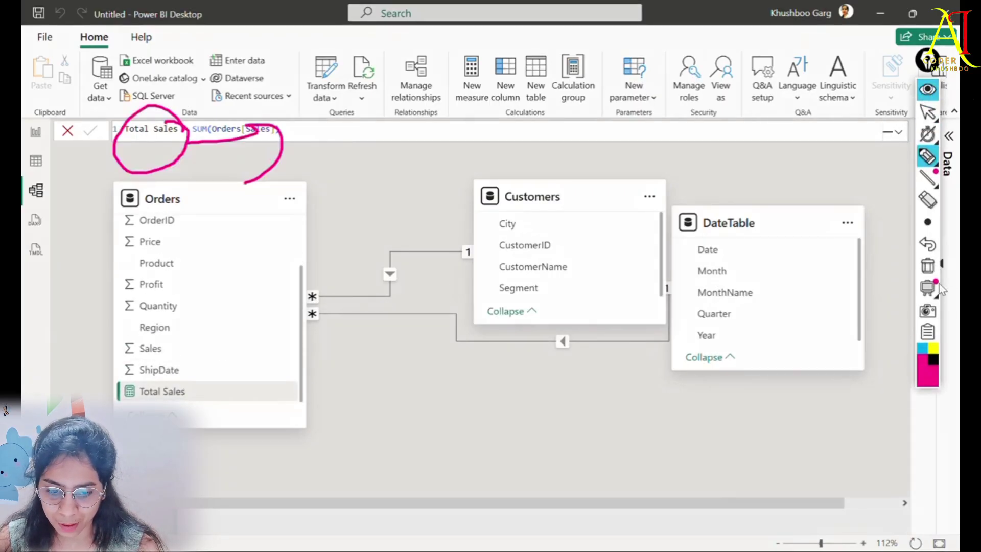
click(928, 267)
mouse_move(204, 376)
mouse_down()
mouse_move(137, 377)
mouse_move(154, 408)
mouse_move(213, 390)
mouse_move(204, 377)
mouse_move(322, 337)
mouse_up()
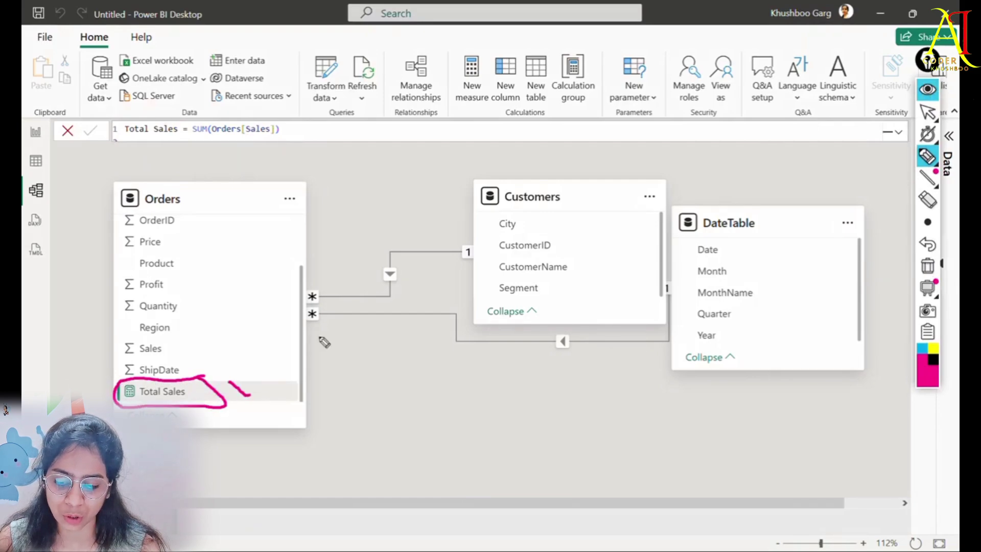
drag(239, 368, 383, 305)
mouse_move(178, 409)
mouse_down()
mouse_move(284, 436)
mouse_move(260, 446)
mouse_up()
mouse_move(147, 385)
mouse_down()
mouse_move(123, 384)
mouse_move(138, 404)
mouse_move(126, 401)
mouse_up()
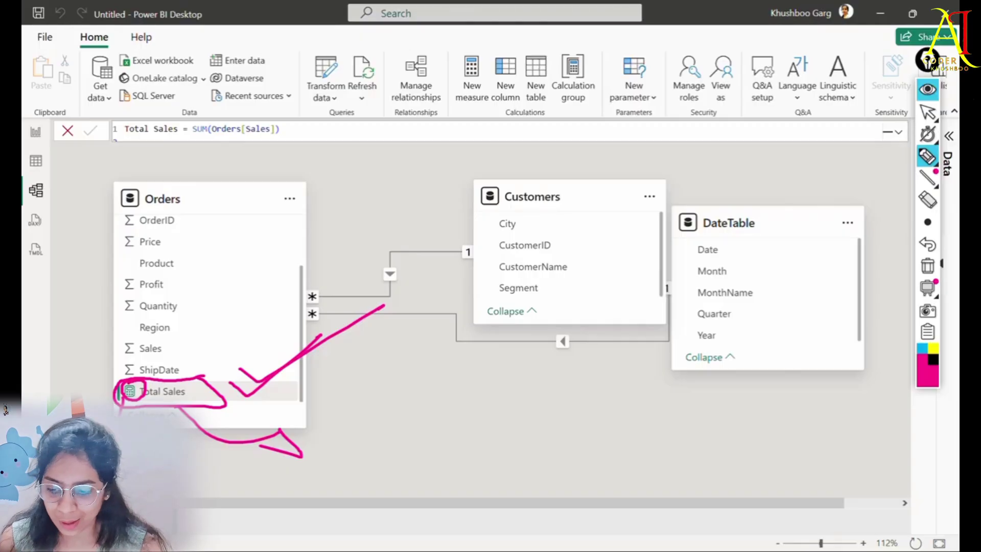
Replace the drawings with a pen circle around the Total Sales formula, clear it, and close the drawing overlay.
click(928, 266)
mouse_move(196, 151)
mouse_down()
mouse_move(376, 152)
mouse_move(223, 130)
mouse_move(108, 145)
mouse_move(197, 161)
mouse_up()
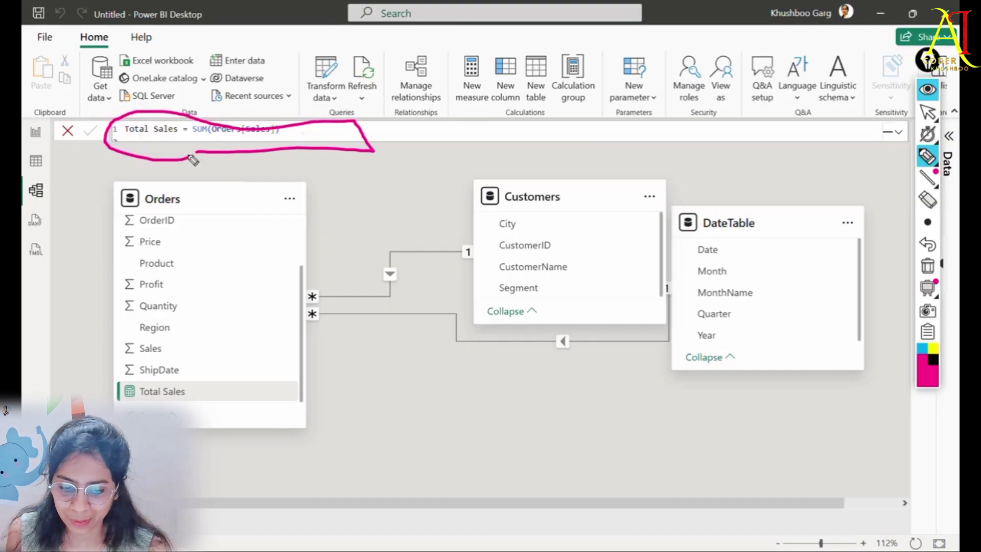
click(928, 265)
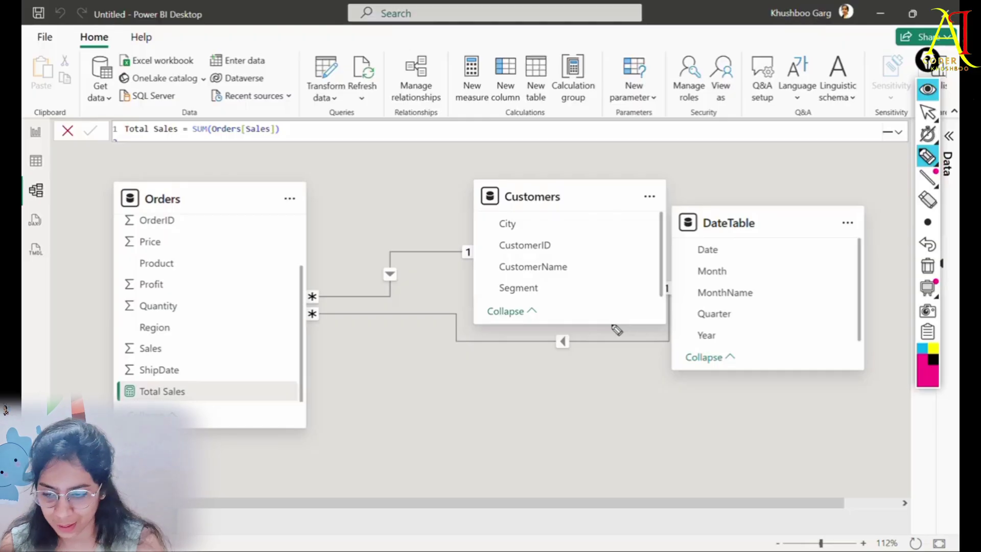
click(926, 92)
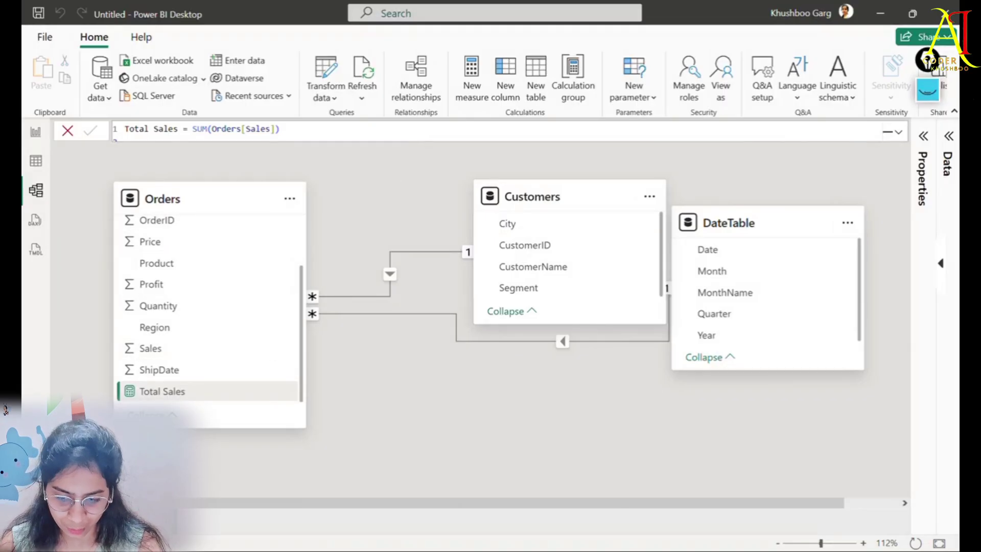
Switch to the DAX QUERIES document and highlight the check instruction for total sales under the SUM formula.
key(alt+Tab)
click(451, 397)
drag(322, 343, 611, 337)
drag(262, 339, 617, 339)
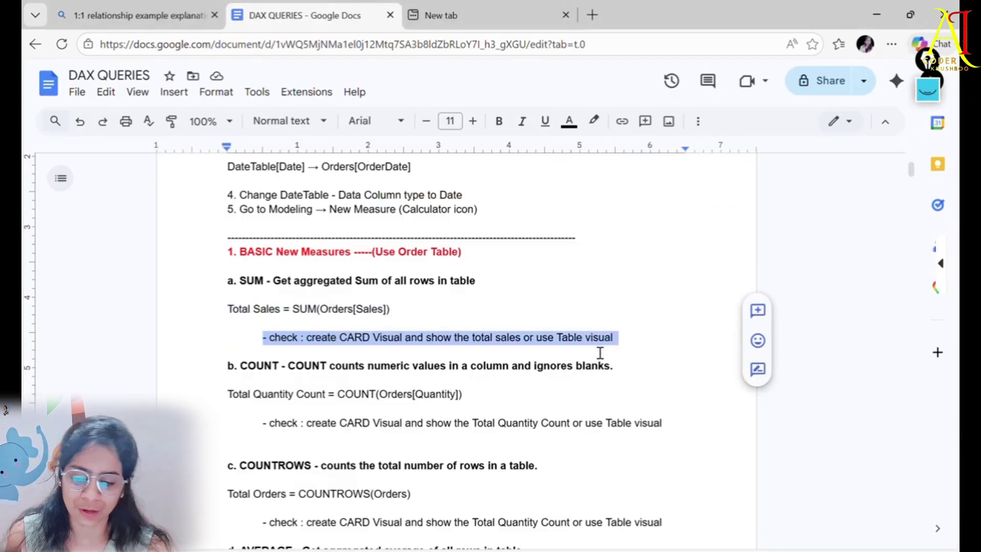
click(386, 374)
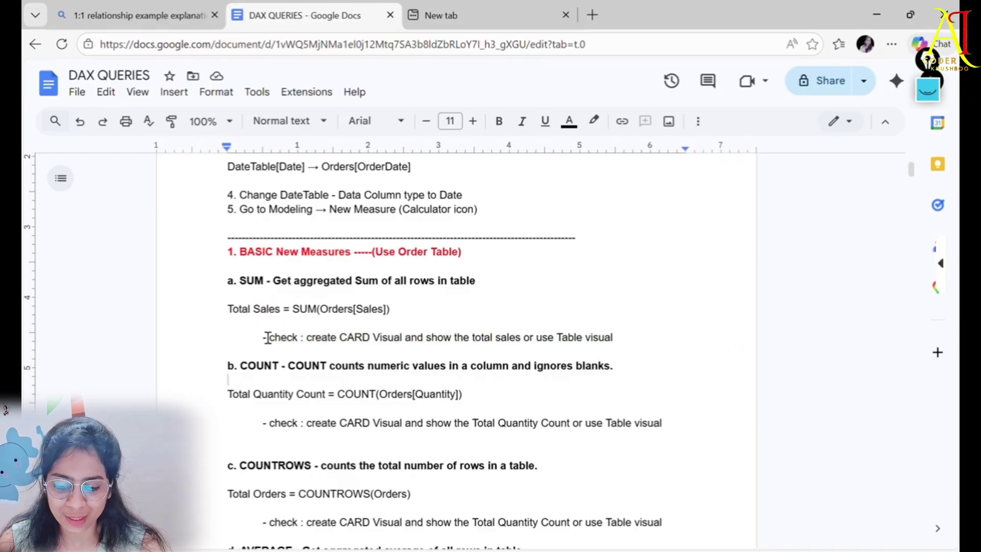
drag(265, 337, 622, 336)
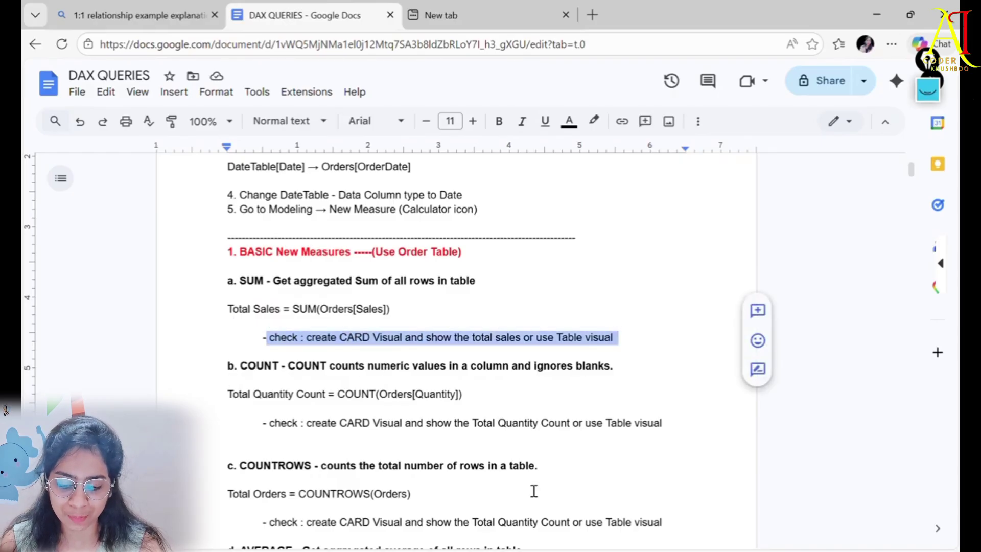
Switch to Power BI, open Report view, and expand the Data pane to bring up the Orders fields including Total Sales.
key(alt+Tab)
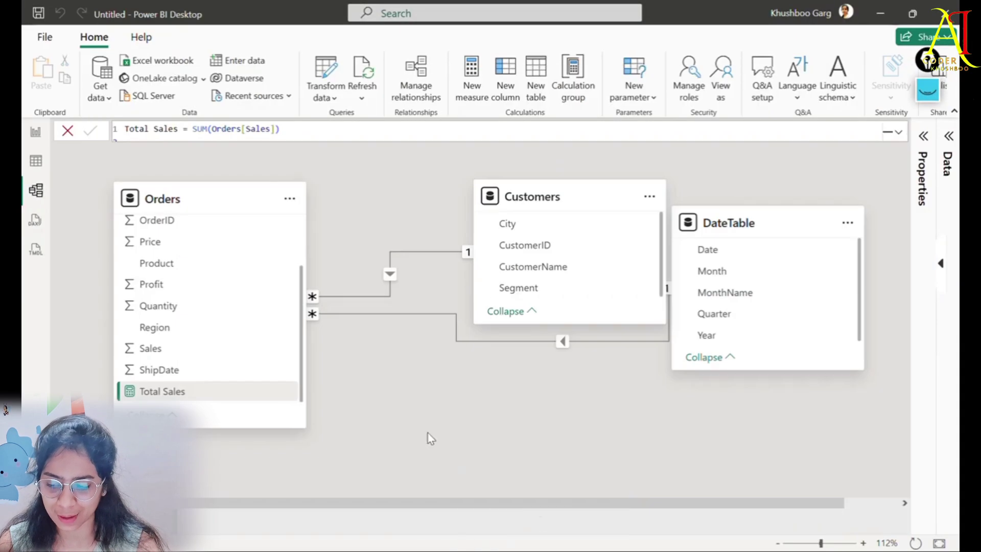
click(35, 134)
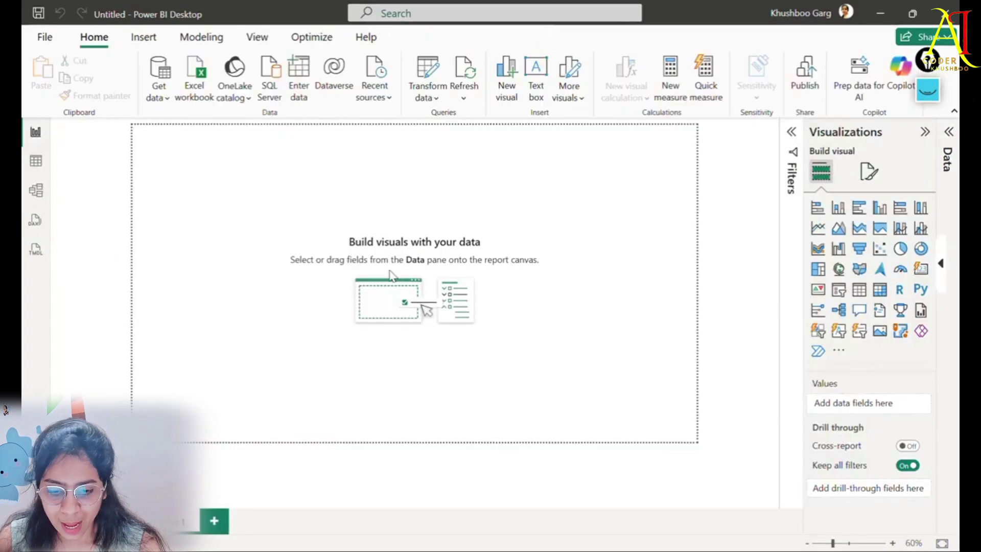
click(956, 168)
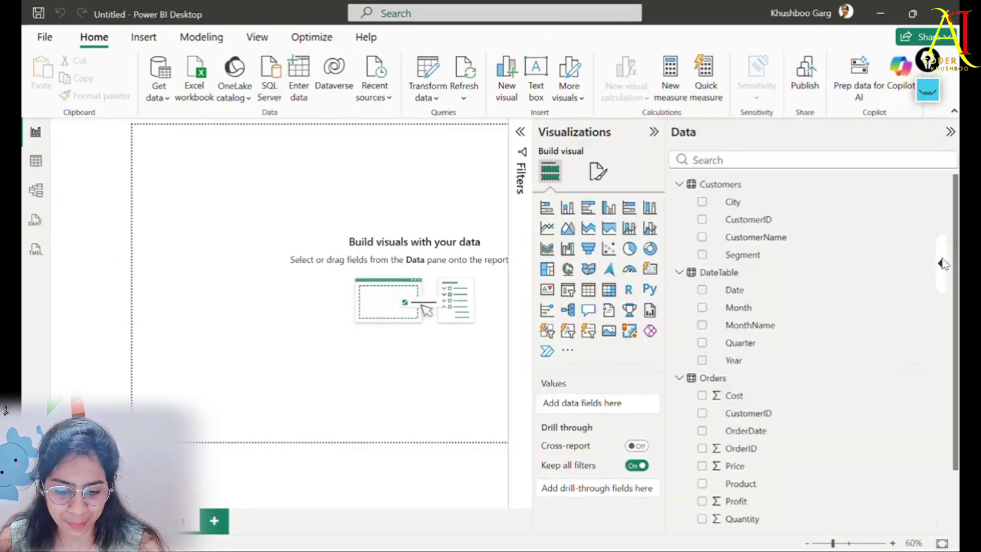
scroll(805, 412, down, 2)
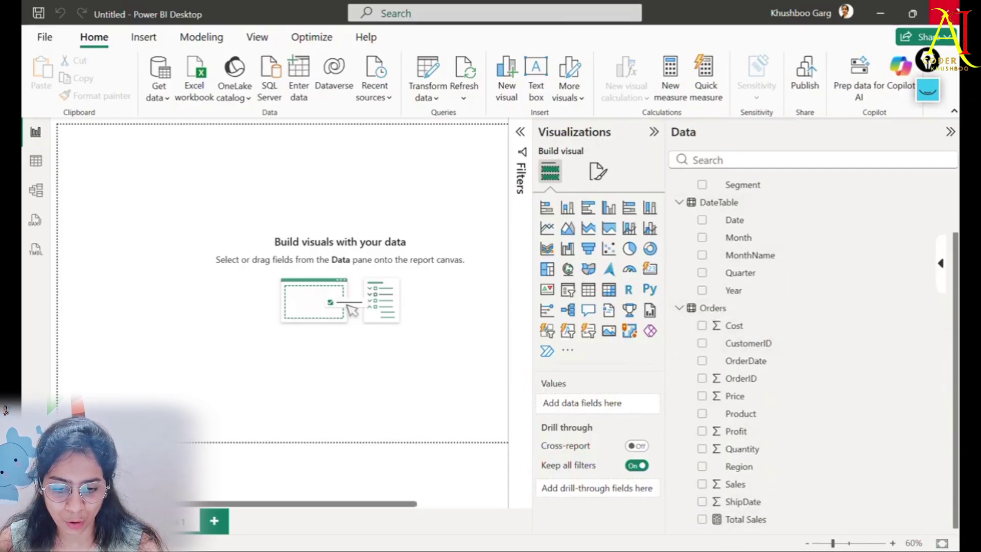
Circle and tick the Total Sales measure in the field list with the pen, and close the drawing overlay.
click(927, 92)
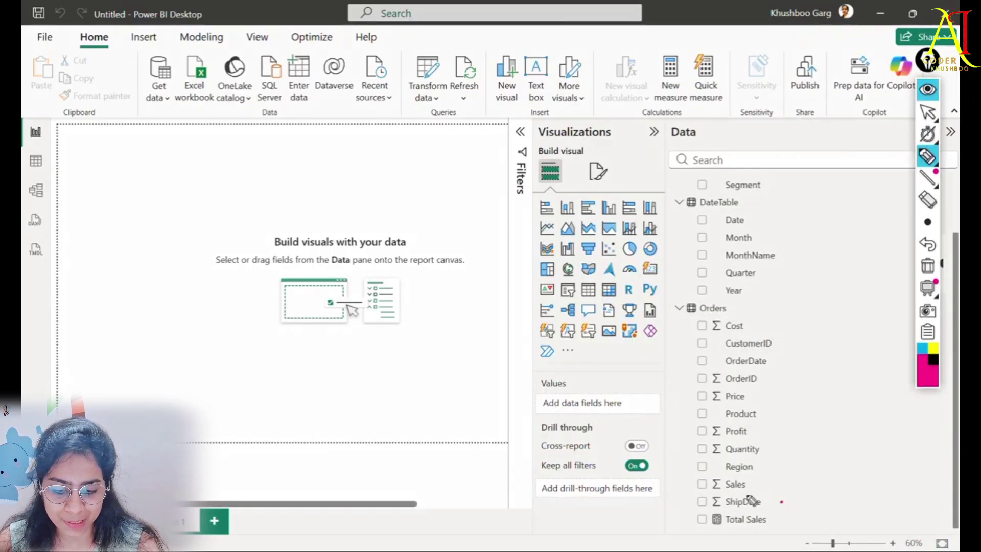
mouse_move(774, 499)
mouse_down()
mouse_move(752, 541)
mouse_move(633, 534)
mouse_move(749, 466)
mouse_up()
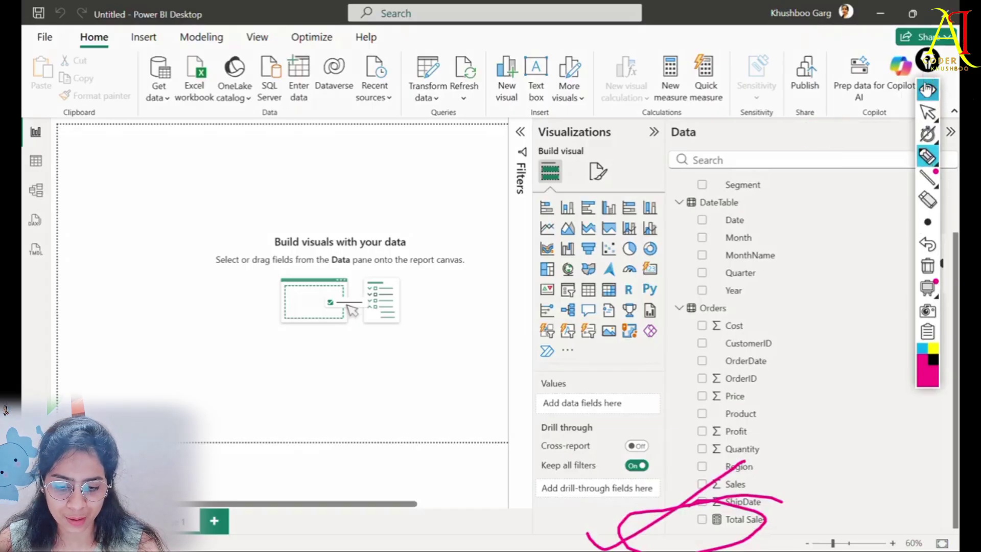
click(928, 88)
Add a Card visual to the report page and assign the Total Sales measure as its value.
drag(666, 280, 780, 280)
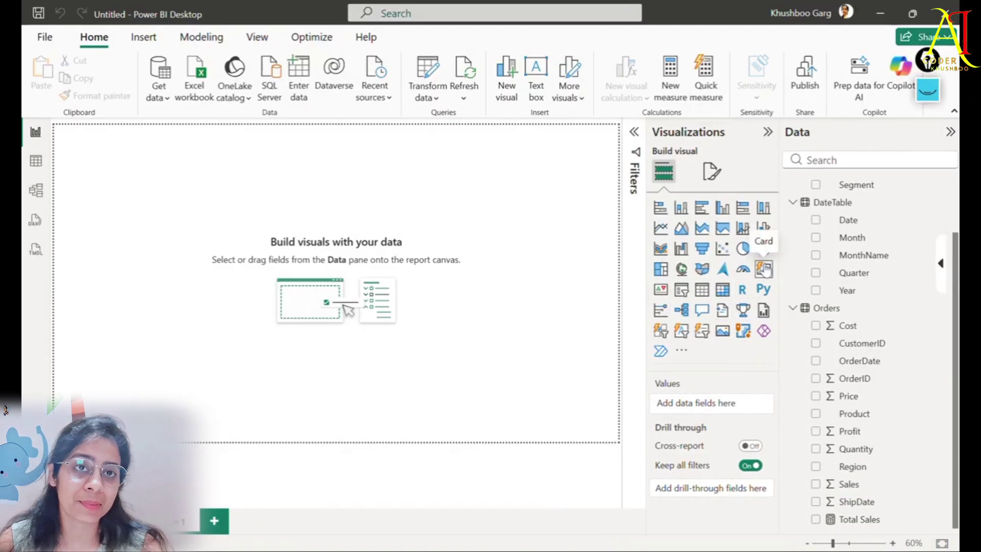
click(764, 269)
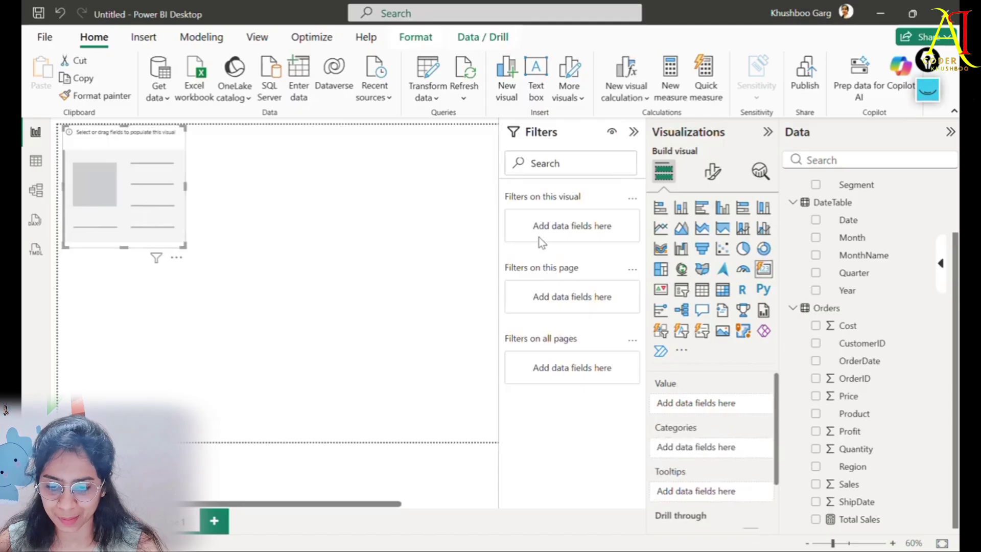
click(634, 132)
mouse_move(156, 218)
mouse_down()
mouse_move(409, 269)
mouse_move(188, 240)
mouse_move(144, 215)
mouse_up()
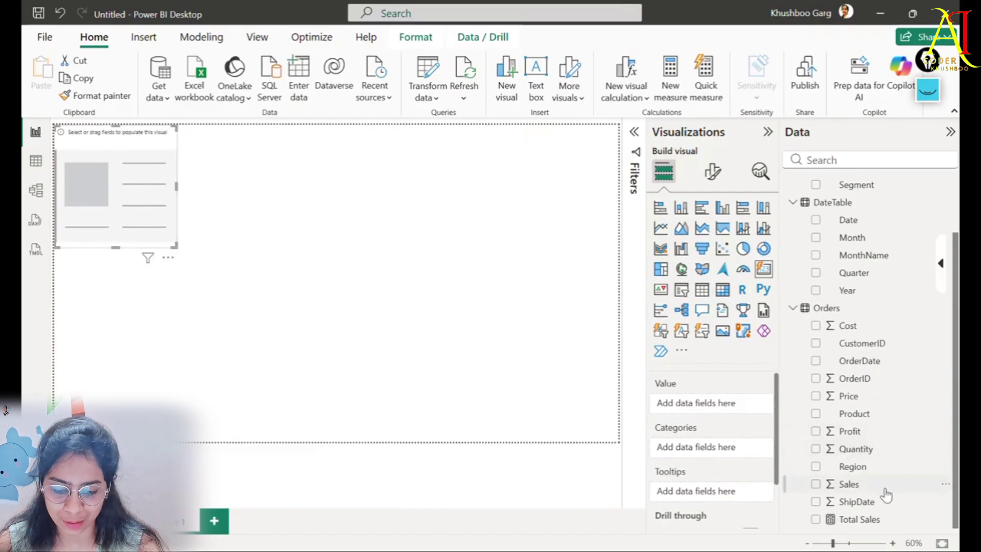
drag(865, 523, 82, 204)
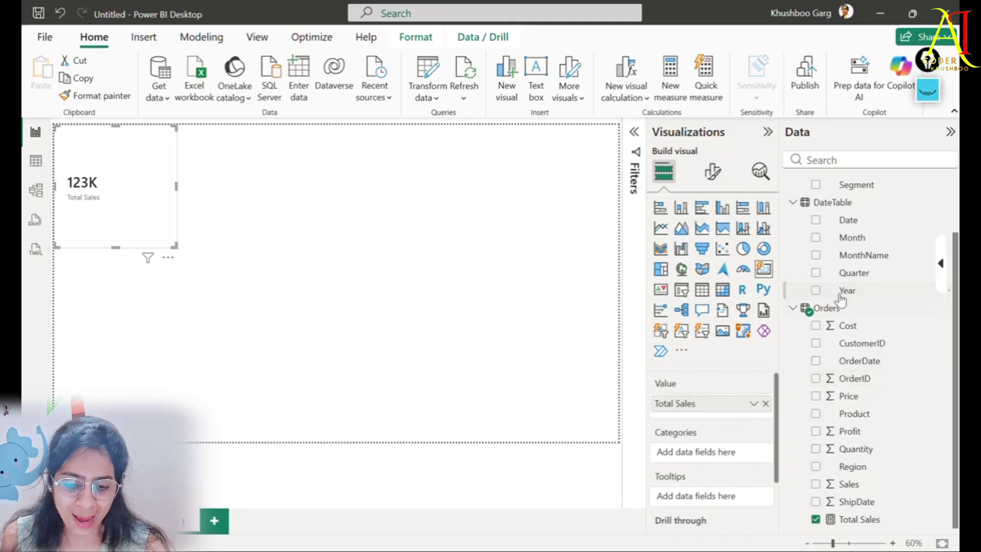
Examine the Sales column through all rows of the Orders table in Table view, and return to the report page.
click(42, 173)
scroll(358, 348, down, 7)
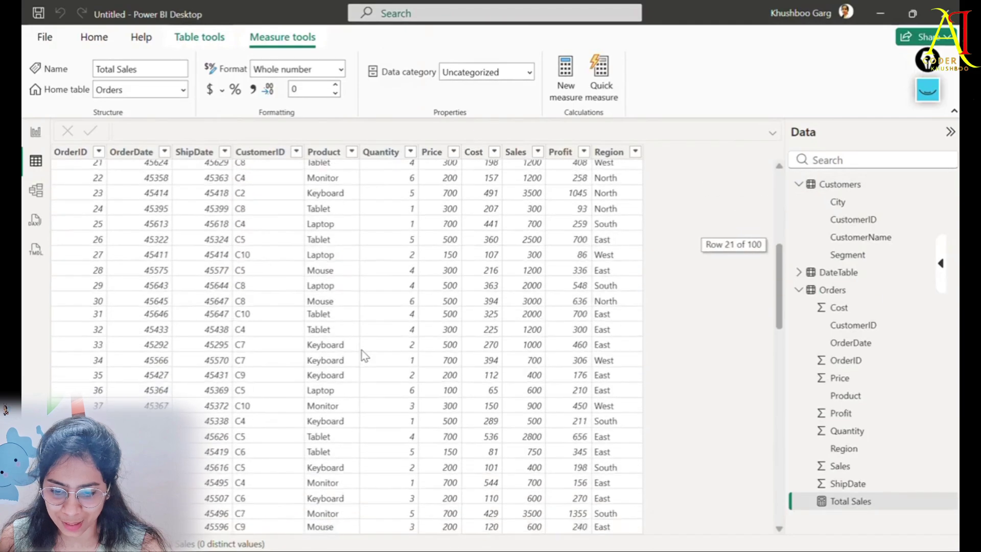
scroll(363, 353, down, 15)
scroll(363, 353, up, 20)
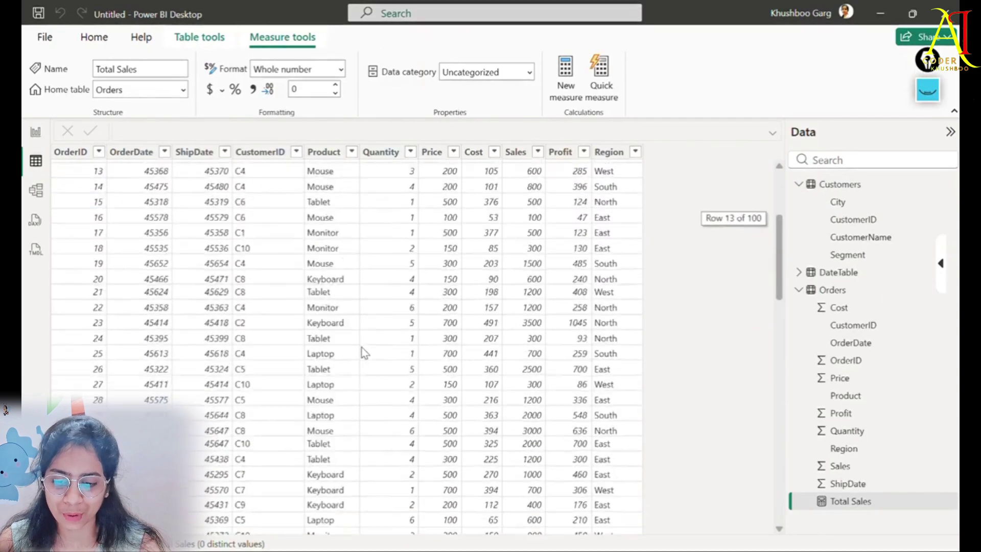
scroll(364, 352, up, 4)
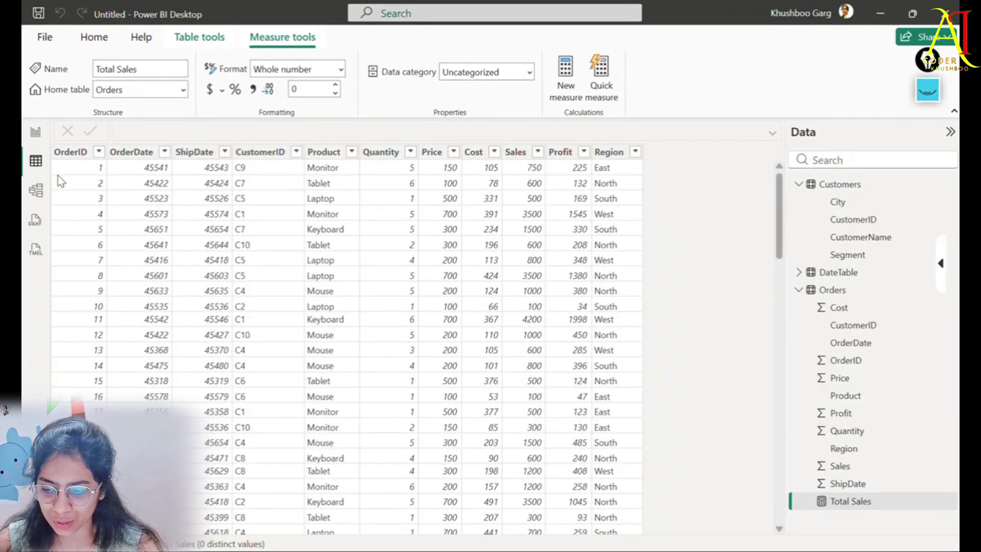
click(517, 152)
scroll(517, 354, down, 19)
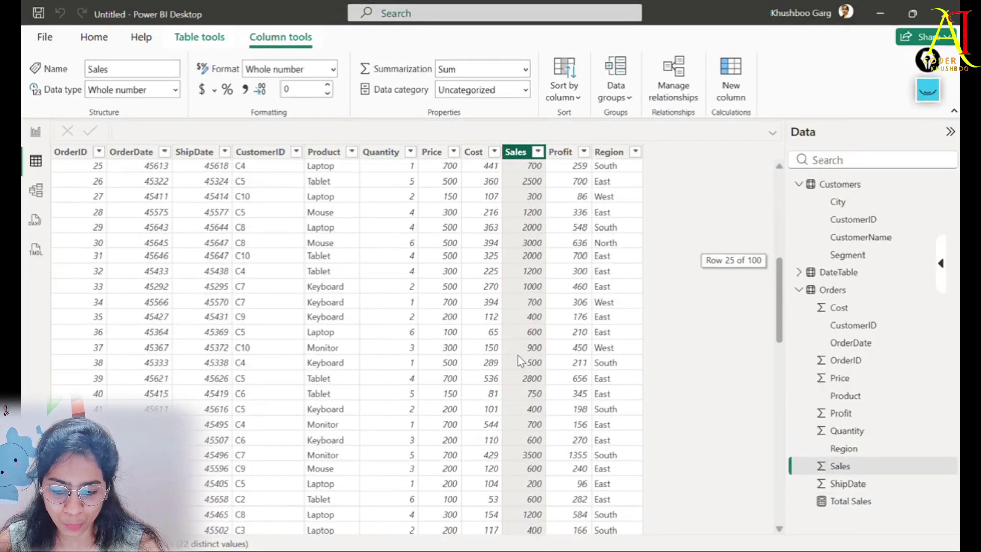
scroll(518, 356, down, 6)
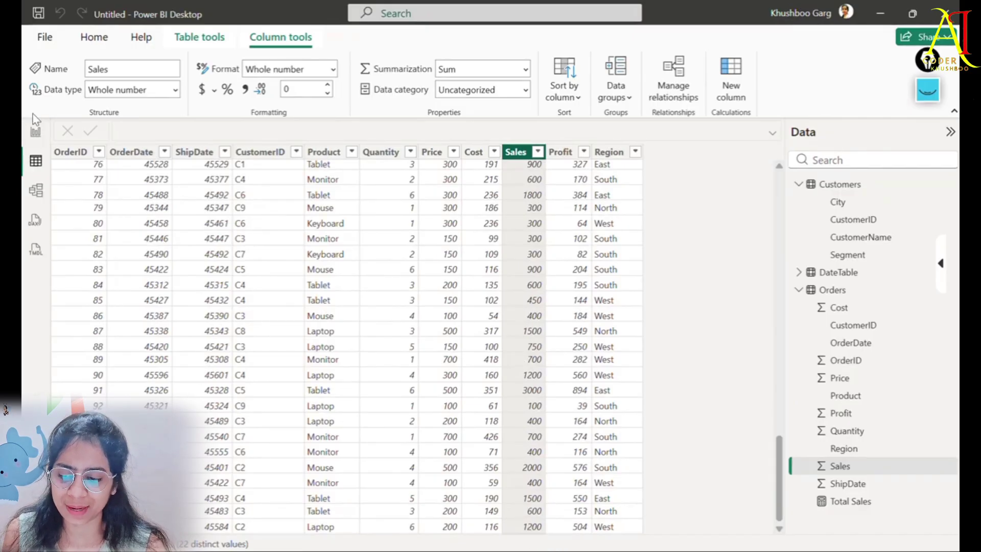
click(36, 134)
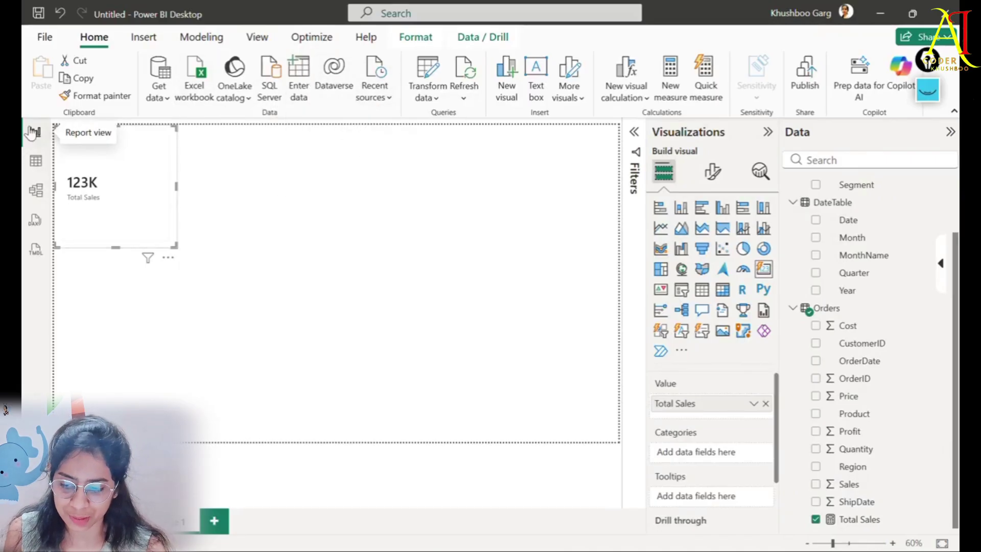
Reopen the Orders data, switch to the DAX QUERIES document, and highlight the "1. BASIC New Measures" heading.
click(45, 165)
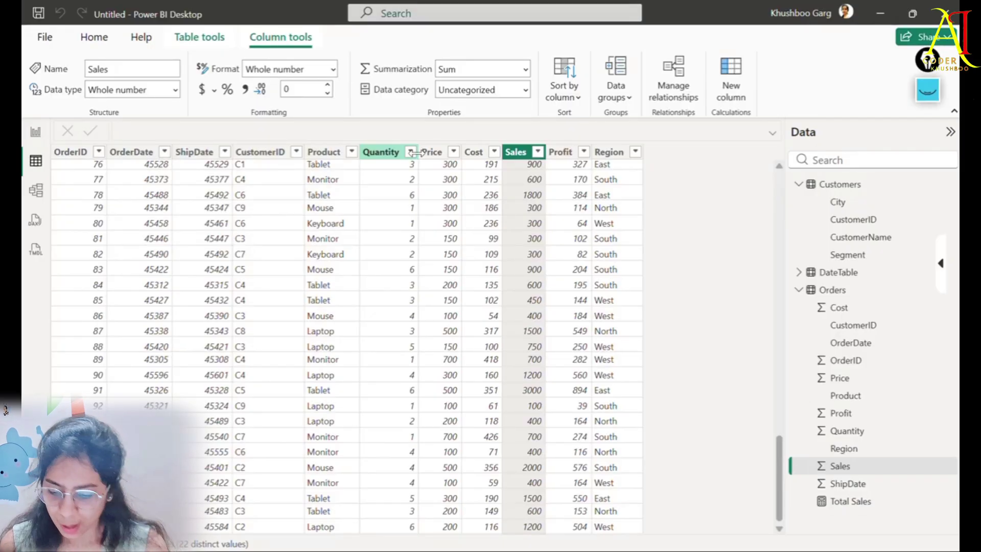
key(alt+Tab)
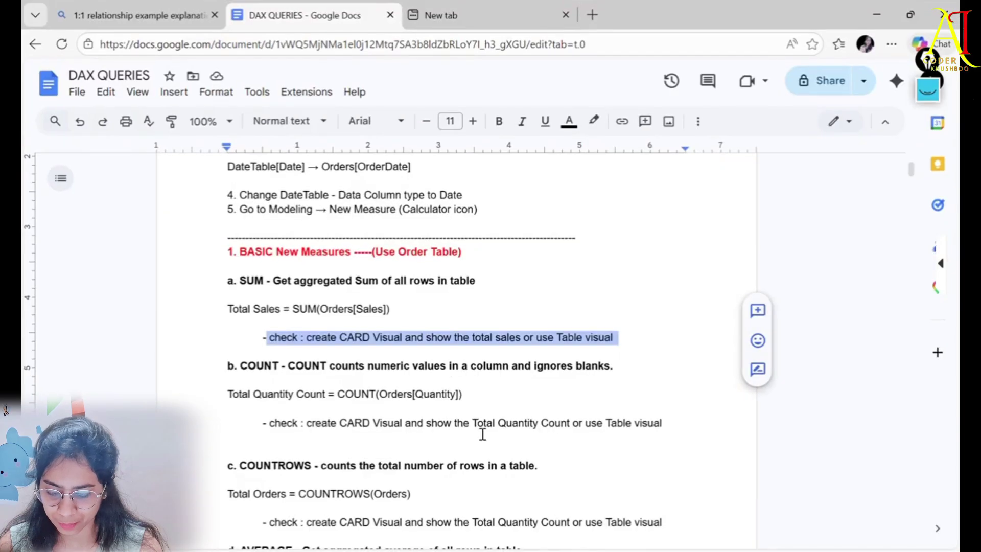
click(339, 307)
drag(230, 253, 483, 264)
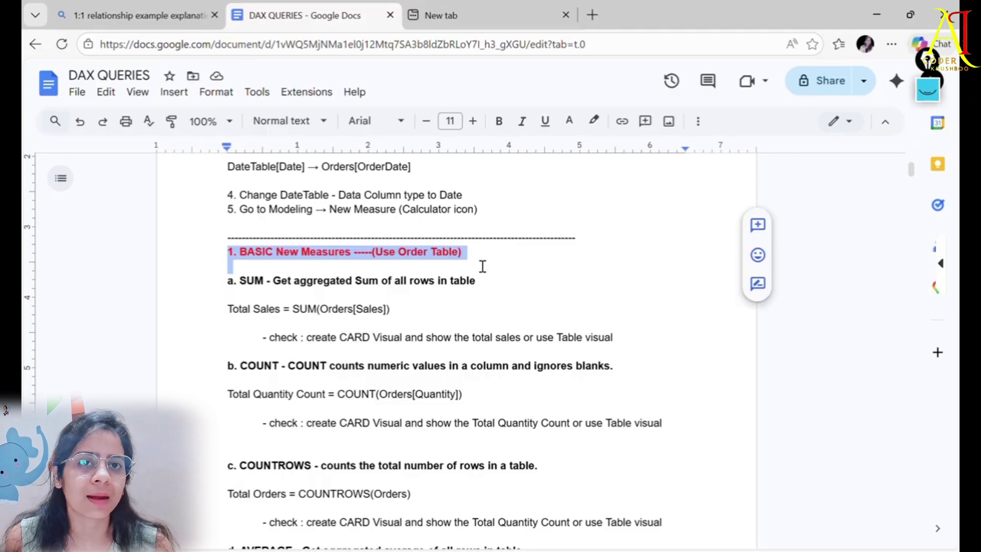
click(432, 259)
drag(210, 253, 479, 262)
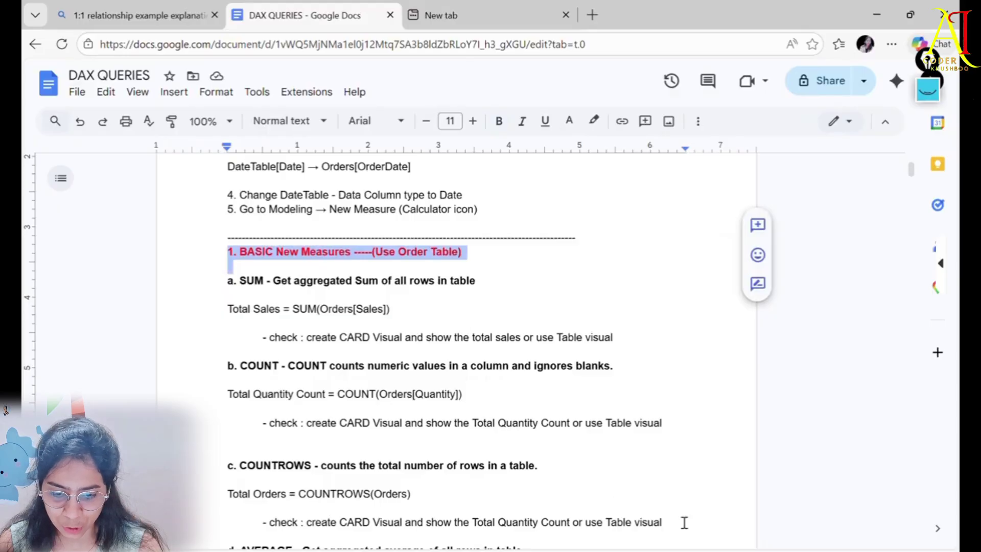
Review the basic measure formulas from SUM to DISTINCTCOUNT, highlighting the function names COUNTA and DISTINCTCOUNT.
scroll(581, 409, down, 2)
scroll(441, 362, down, 2)
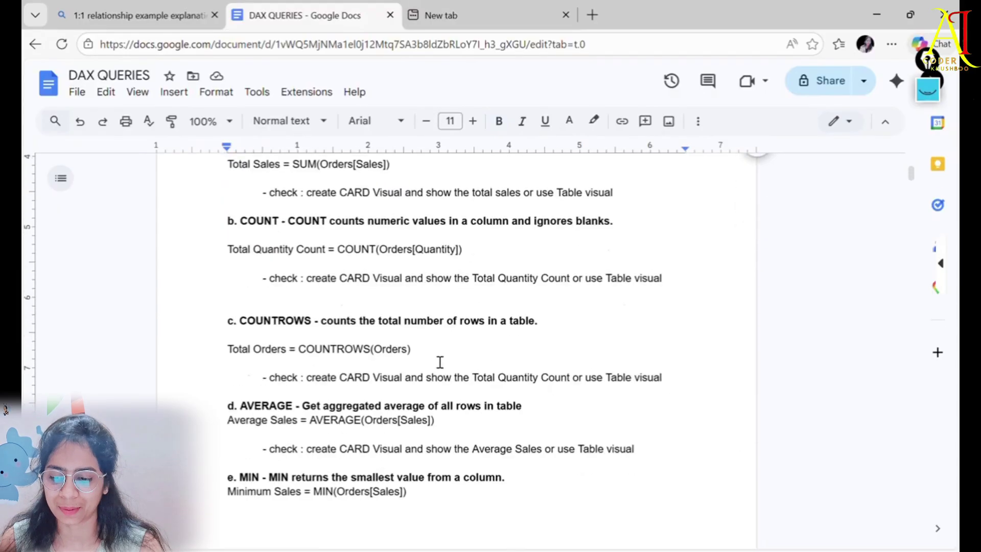
scroll(436, 366, up, 4)
scroll(300, 343, down, 2)
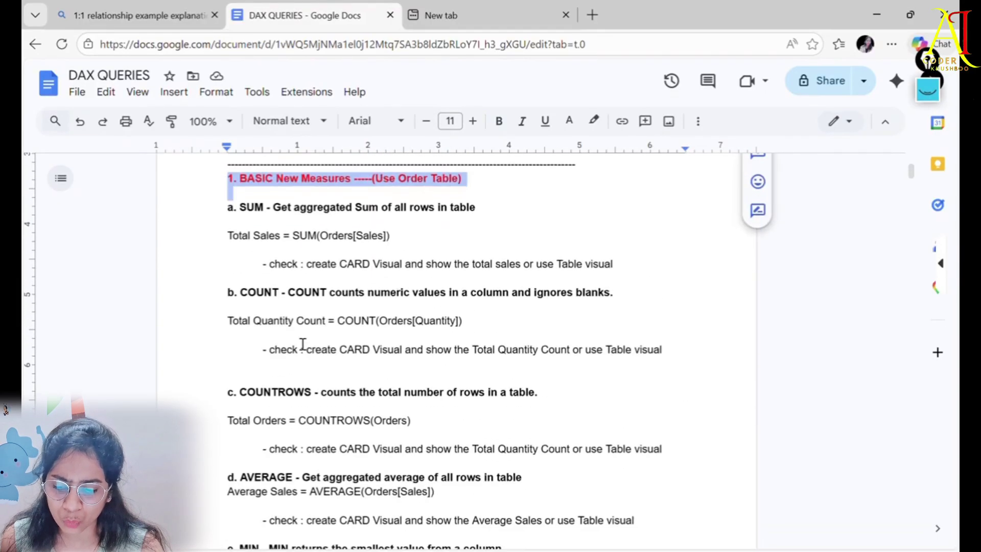
scroll(265, 291, down, 2)
scroll(266, 396, down, 10)
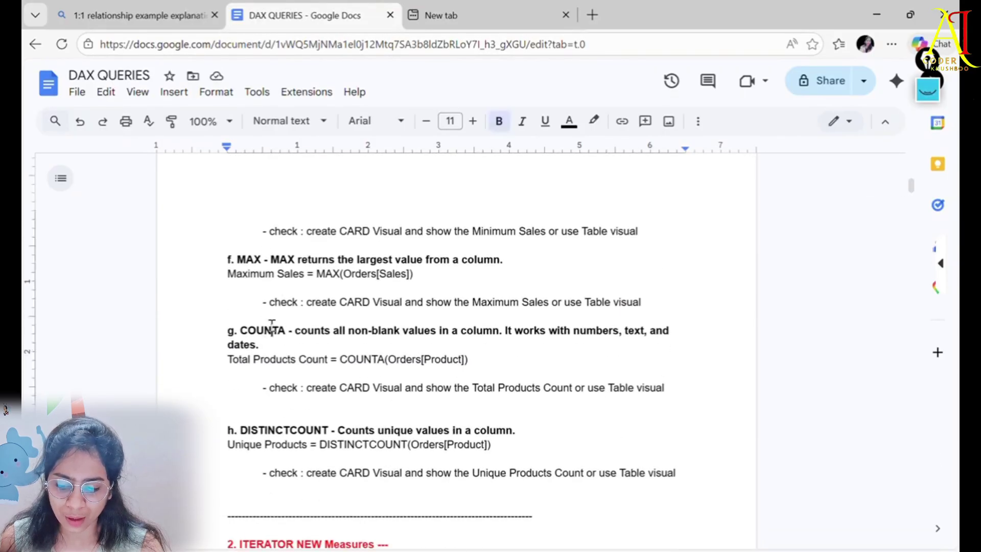
double_click(267, 331)
double_click(275, 430)
scroll(356, 412, down, 3)
scroll(355, 412, up, 1)
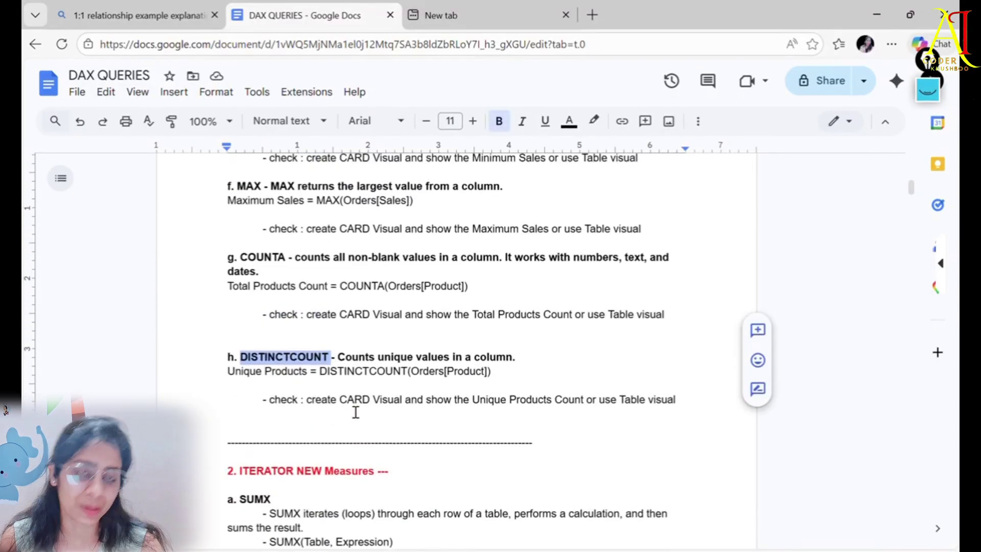
Highlight the "ITERATOR NEW Measures" heading, the SUMX function name, and its final X.
scroll(424, 389, down, 3)
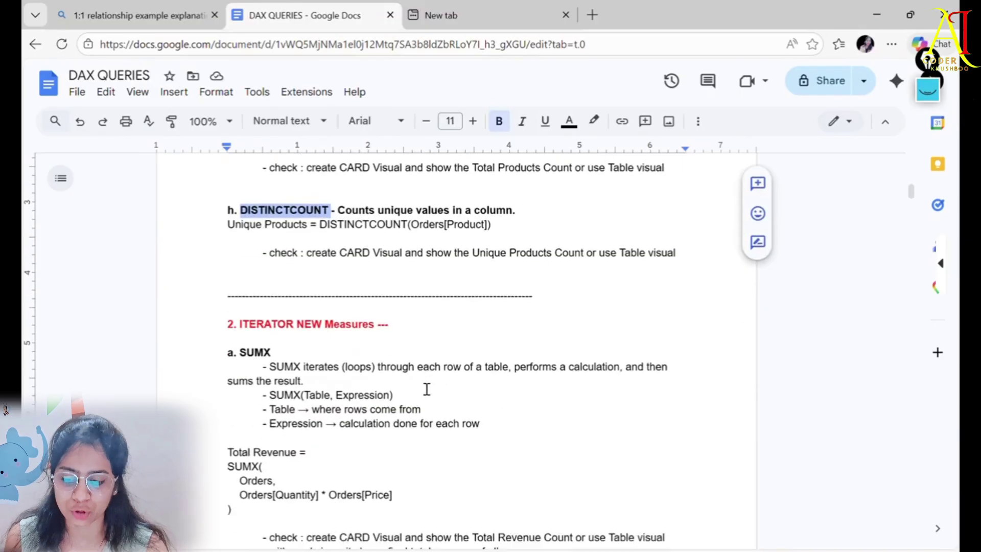
drag(239, 250, 401, 252)
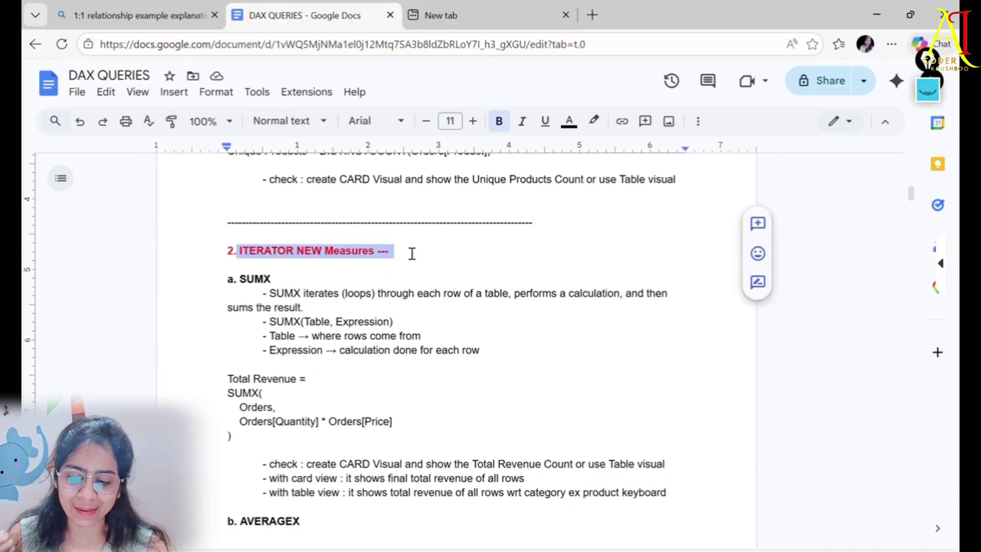
scroll(426, 337, down, 1)
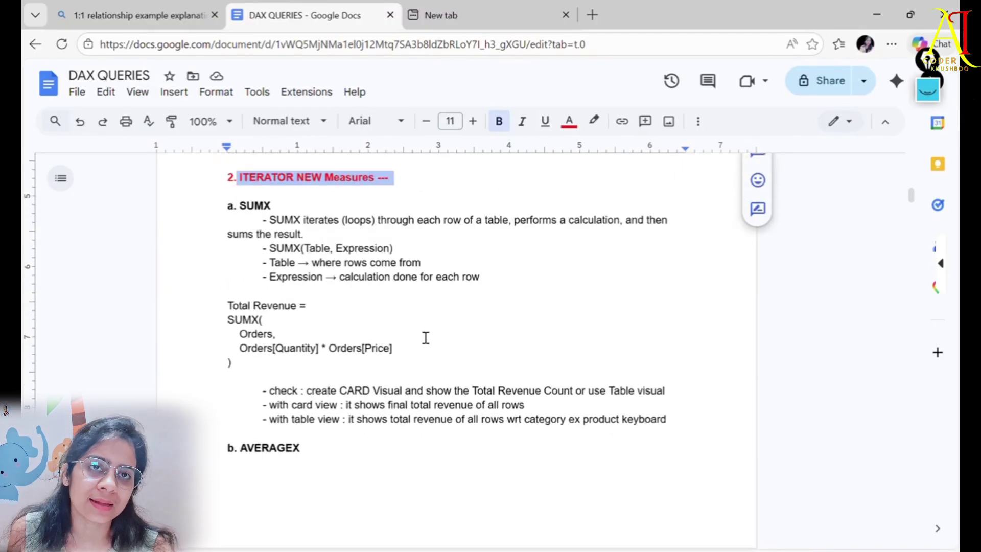
double_click(261, 207)
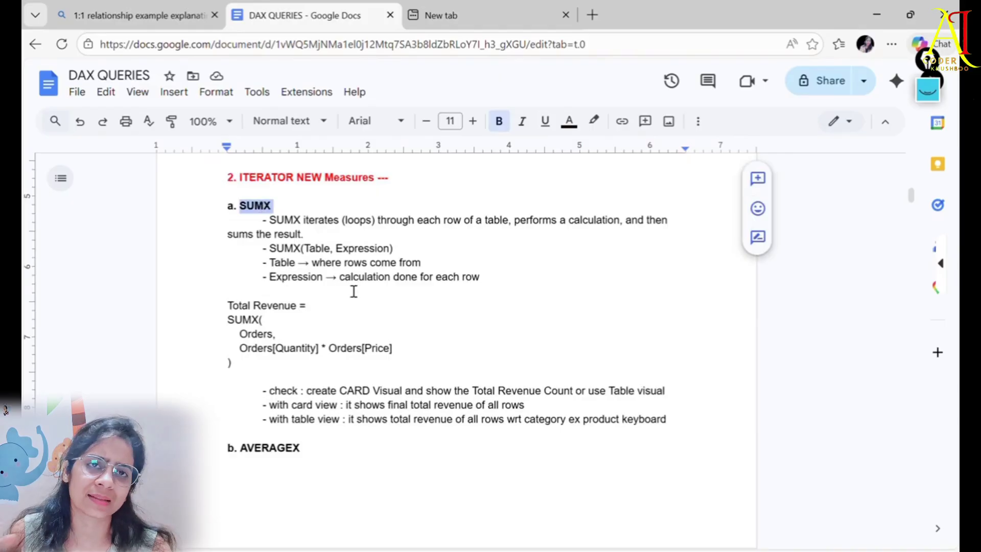
drag(273, 210, 266, 206)
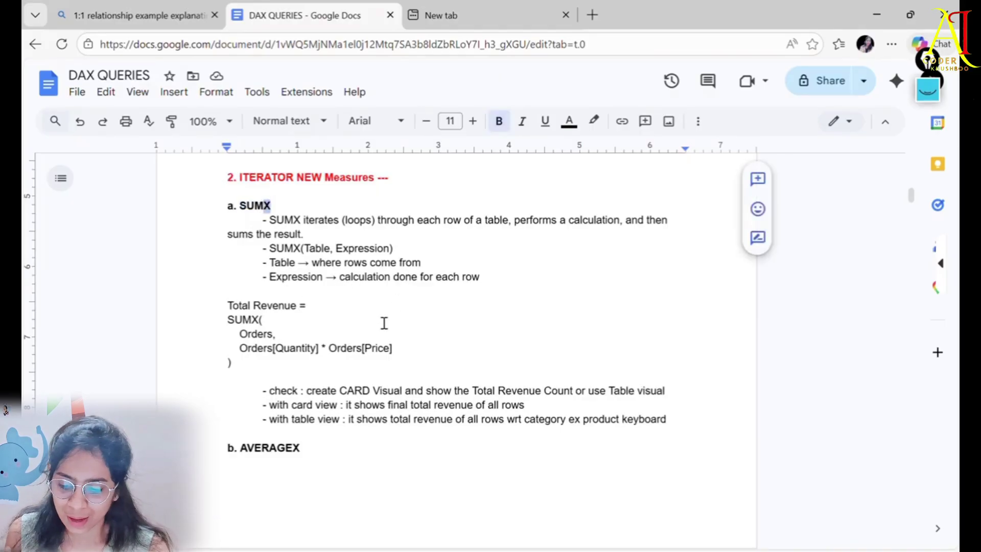
Highlight "LOGICAL FUNCTIONS" in the section 3 heading and look through the IF, AND, NOT and SWITCH examples.
scroll(383, 324, down, 8)
scroll(383, 323, down, 16)
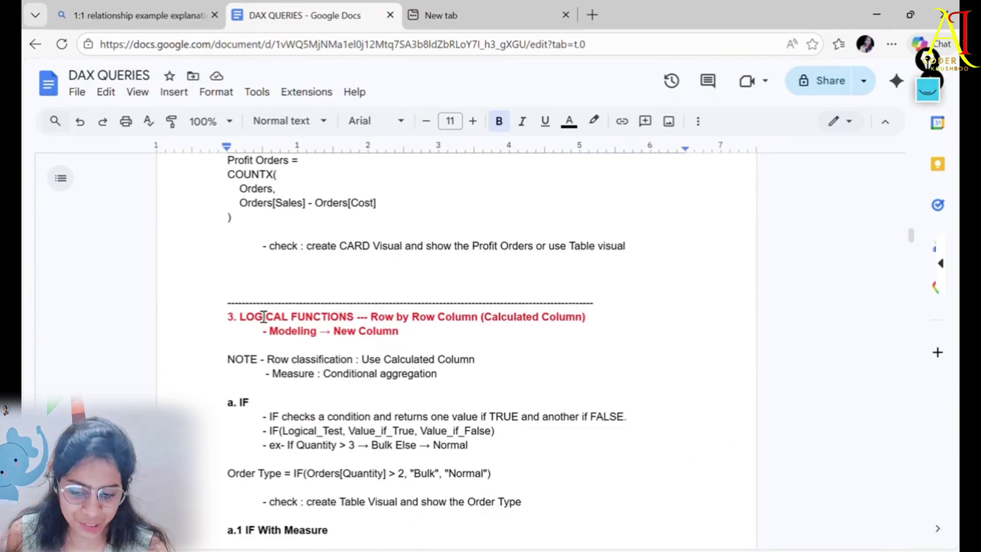
drag(255, 317, 358, 317)
scroll(379, 352, down, 3)
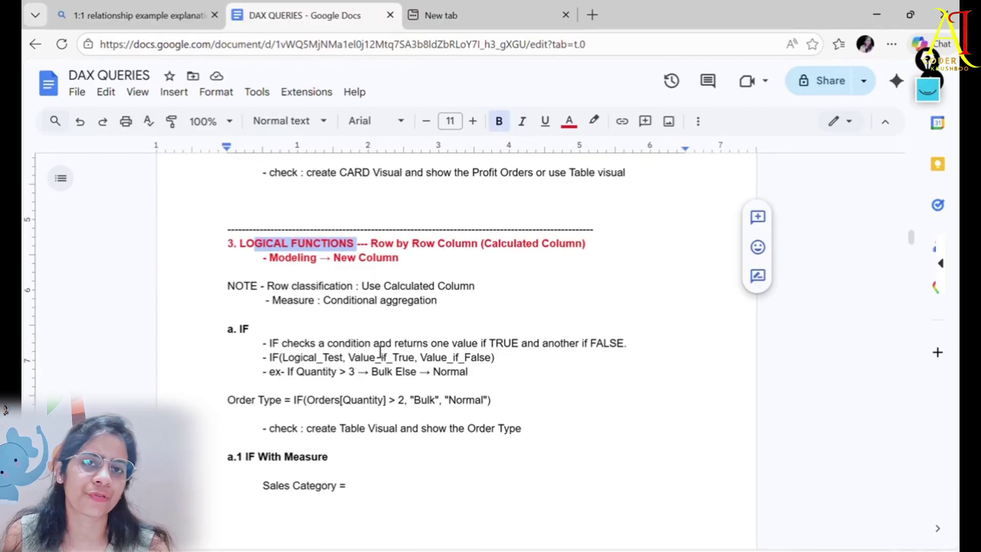
scroll(380, 352, down, 10)
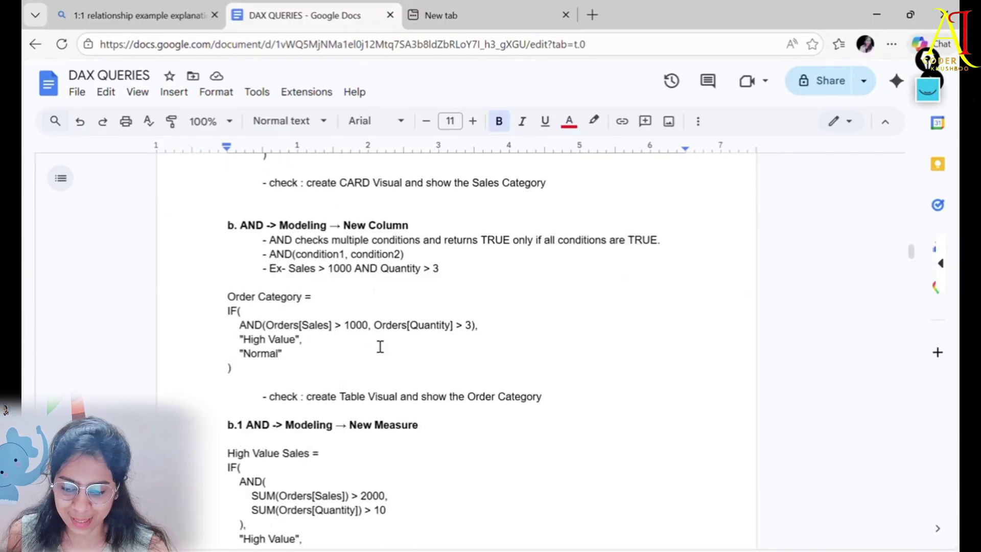
scroll(379, 347, down, 14)
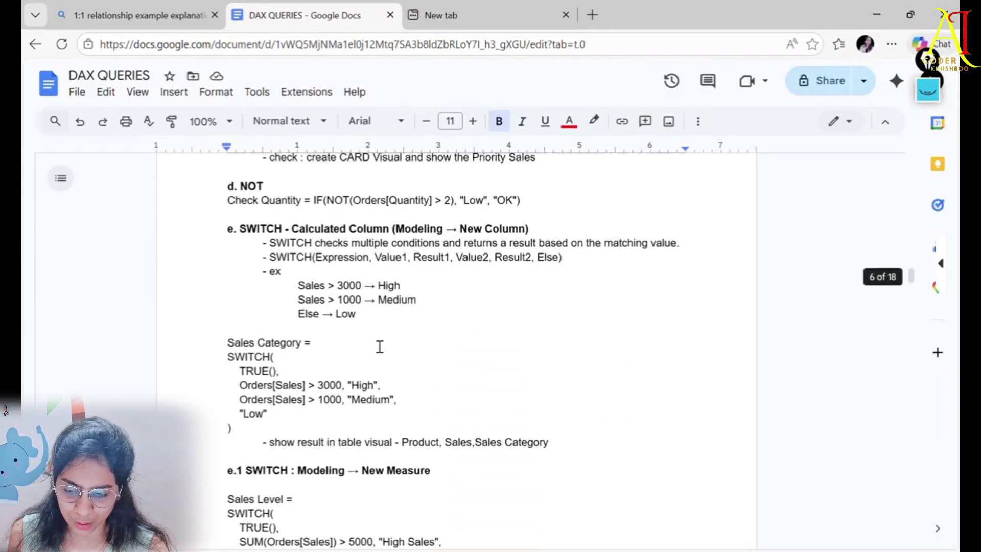
scroll(380, 347, down, 6)
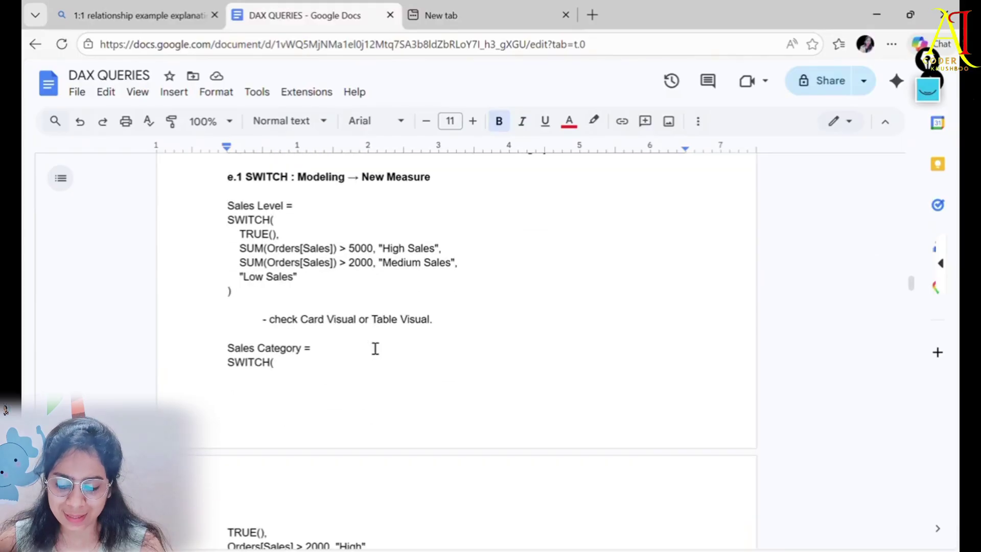
Look through the MATHEMATICAL FUNCTIONS section from SUM to DIVIDE, highlighting the FLOOR and DIVIDE function names.
scroll(375, 348, down, 7)
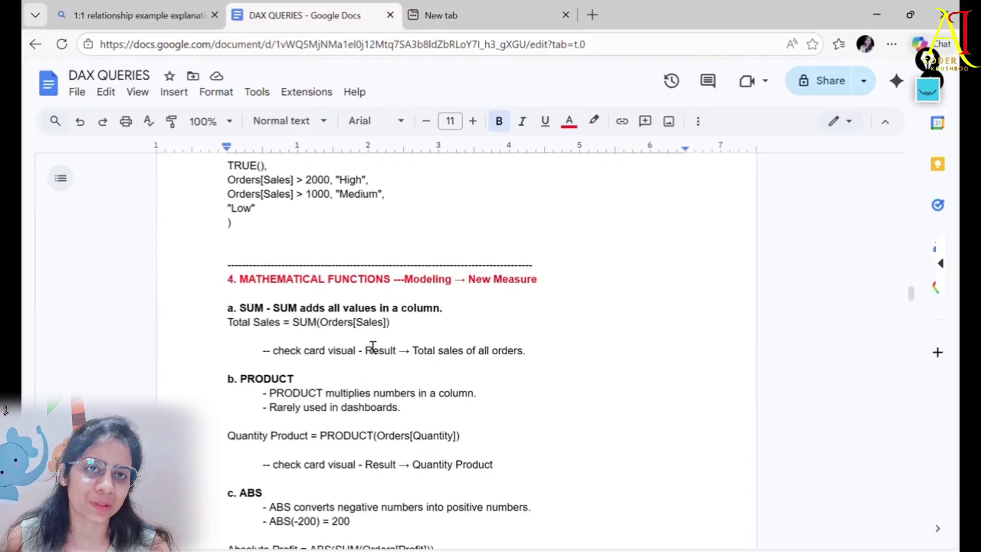
scroll(372, 346, down, 1)
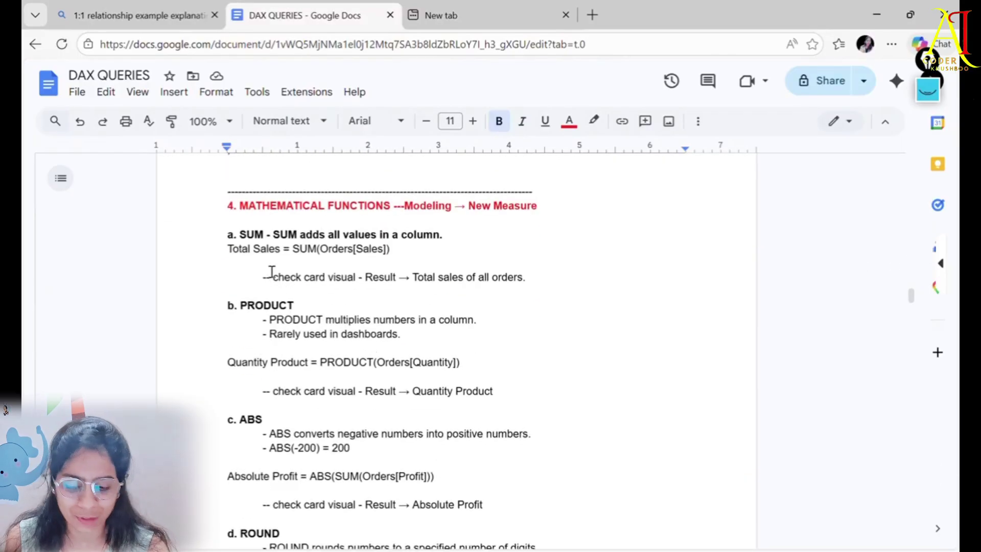
scroll(280, 313, down, 7)
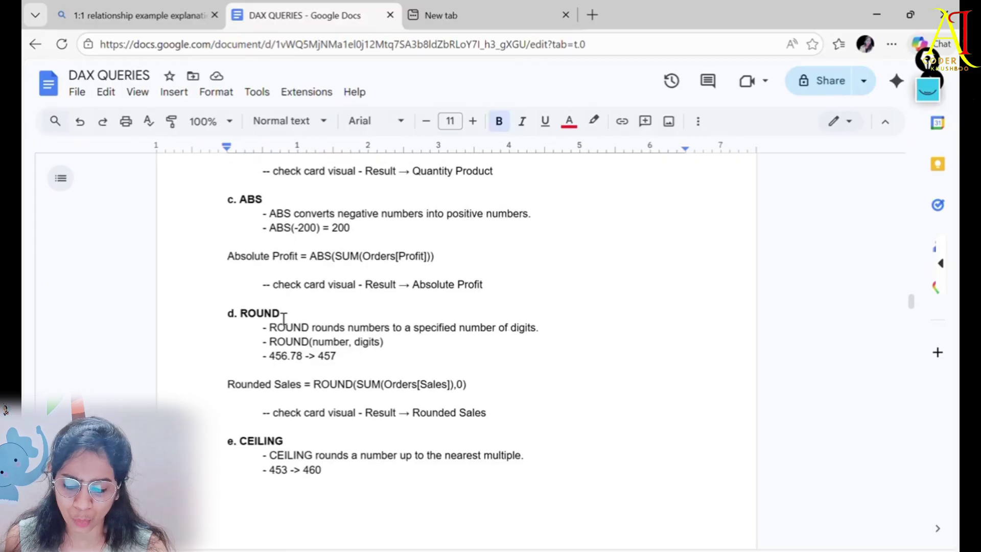
scroll(284, 317, down, 4)
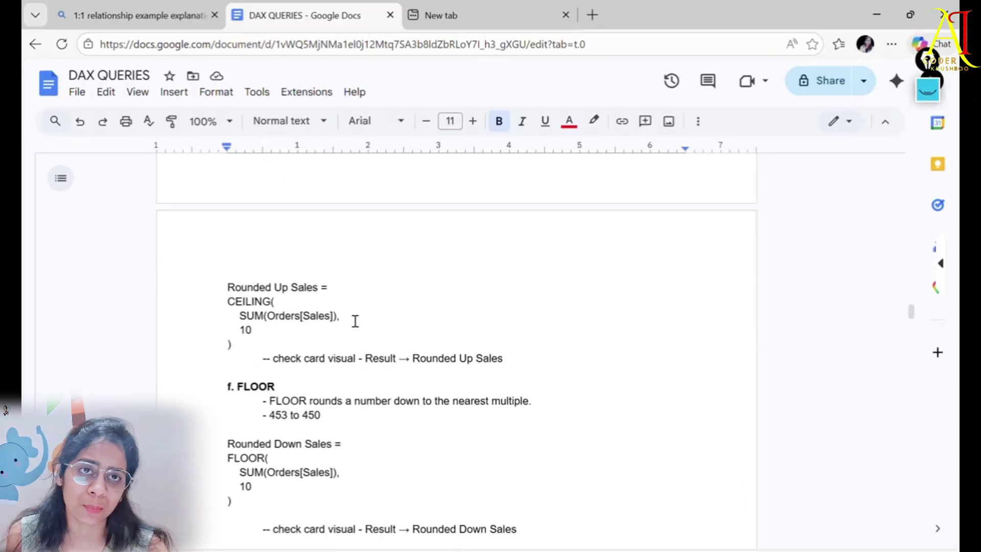
scroll(355, 321, down, 1)
double_click(269, 313)
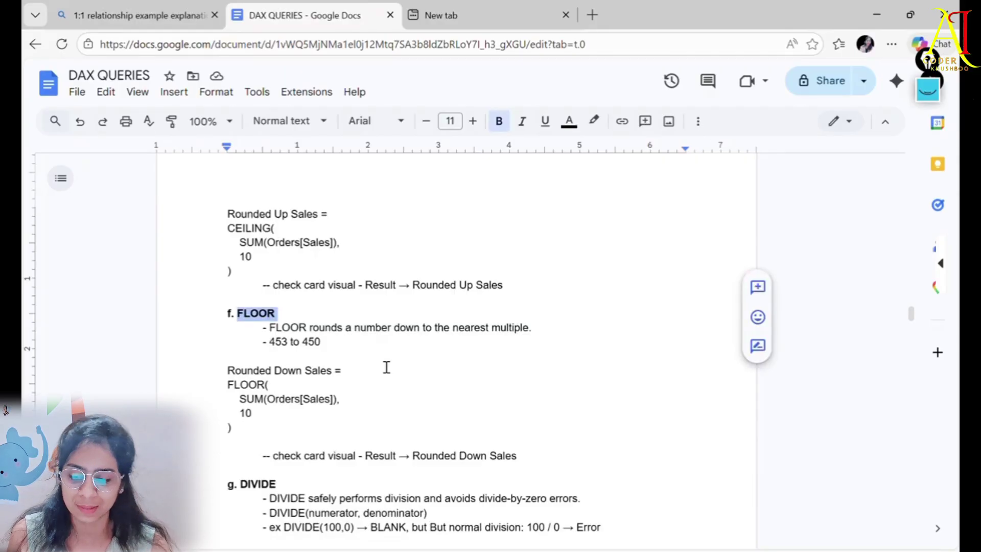
scroll(363, 412, down, 2)
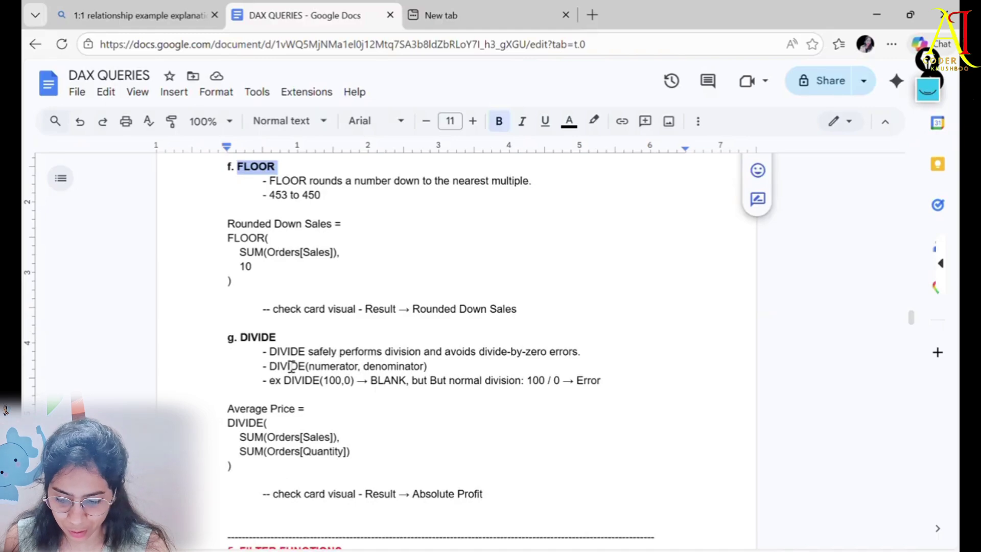
double_click(272, 339)
Highlight the "FILTER FUNCTIONS" heading and look through its formulas as far as the Time Intelligence Functions section.
scroll(273, 306, down, 4)
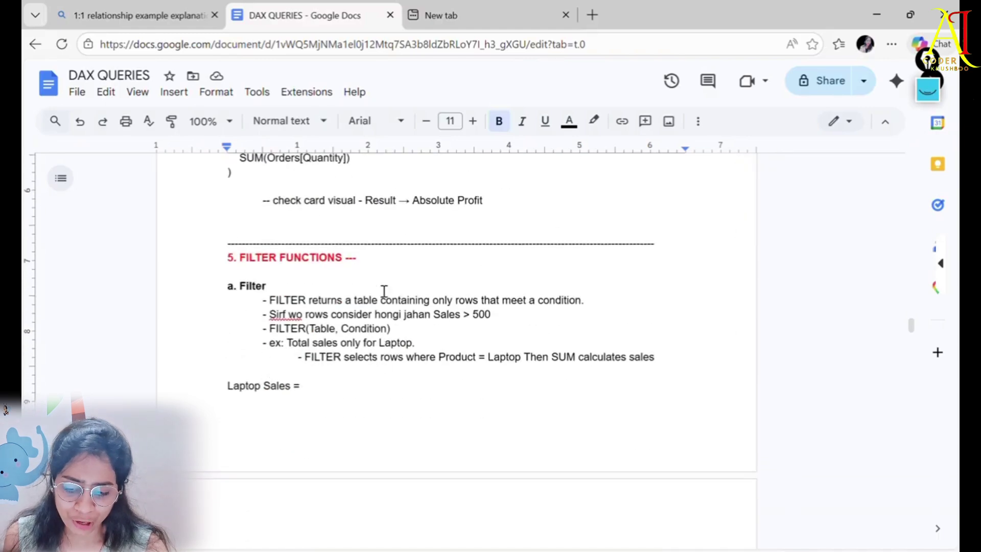
drag(273, 258, 365, 259)
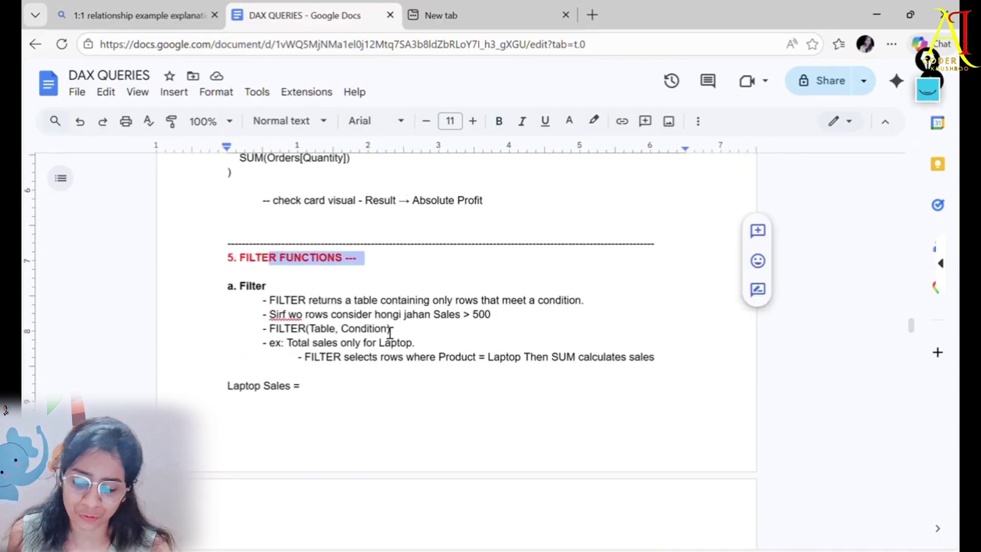
scroll(300, 287, down, 3)
scroll(311, 344, down, 4)
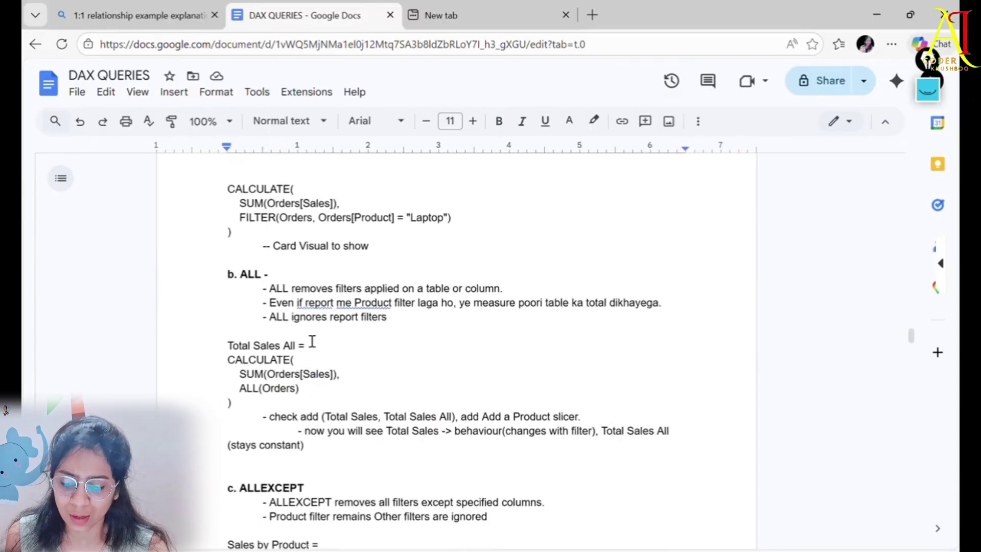
scroll(312, 341, down, 8)
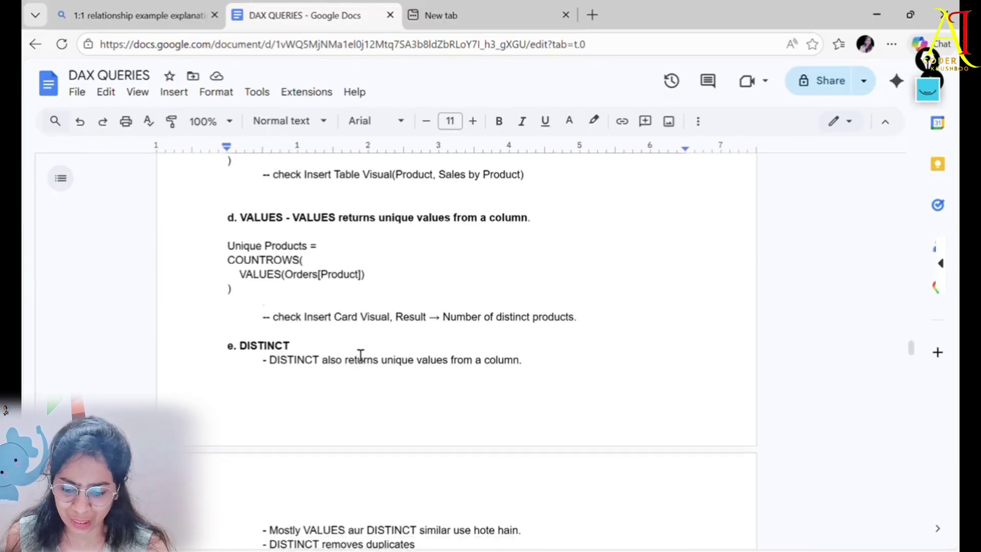
scroll(361, 354, down, 15)
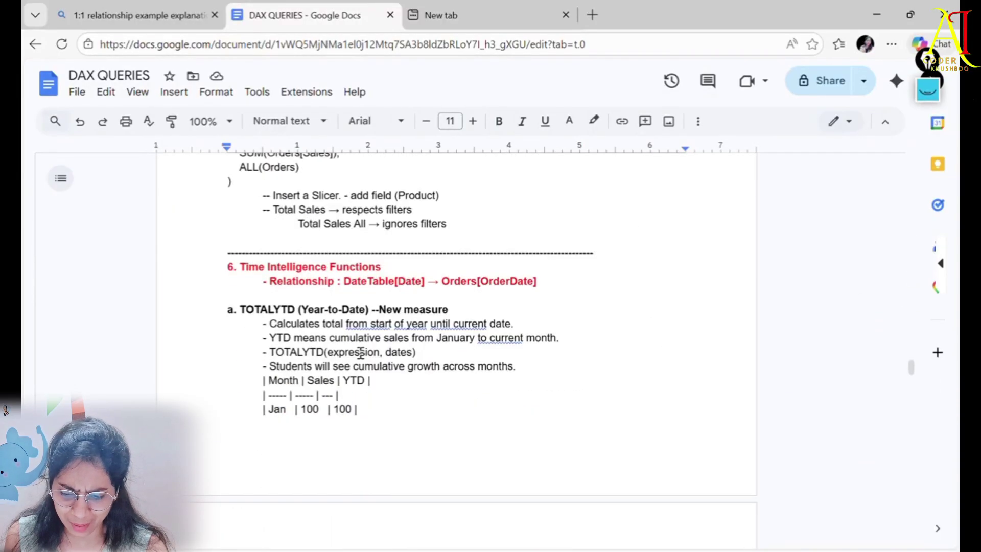
Highlight the "Time Intelligence Functions" heading and the TOTALYTD function name, and look through the year-to-date example.
drag(250, 266, 387, 266)
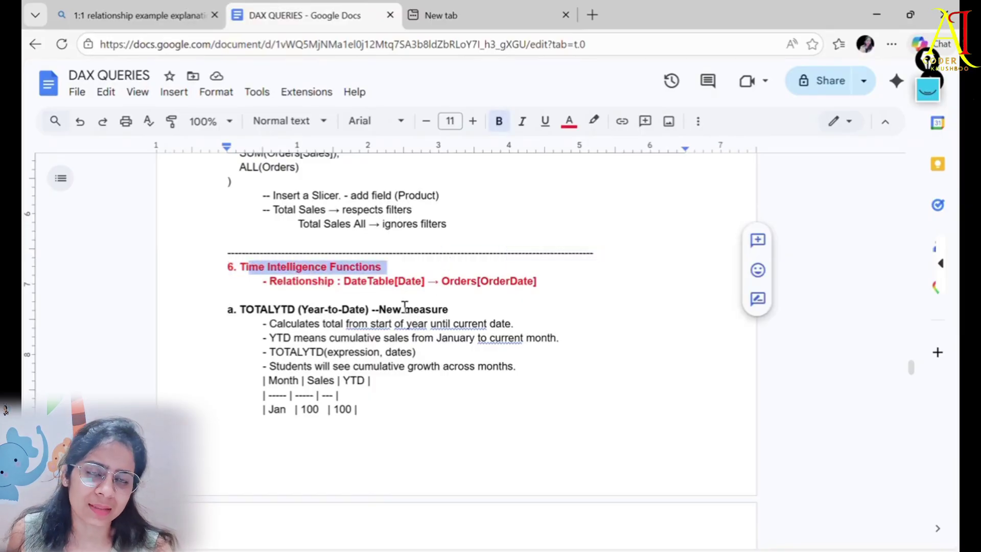
scroll(367, 317, down, 3)
scroll(336, 308, up, 2)
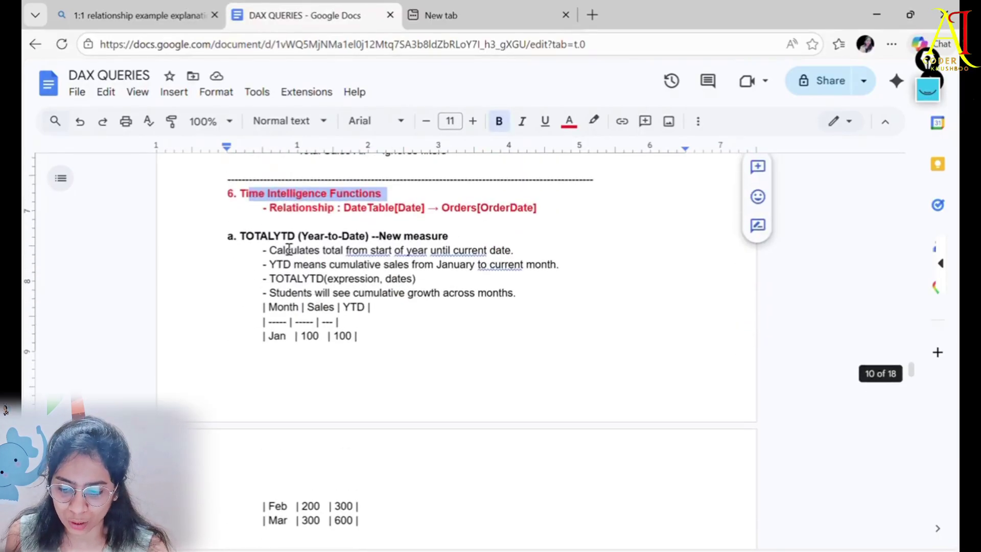
double_click(283, 236)
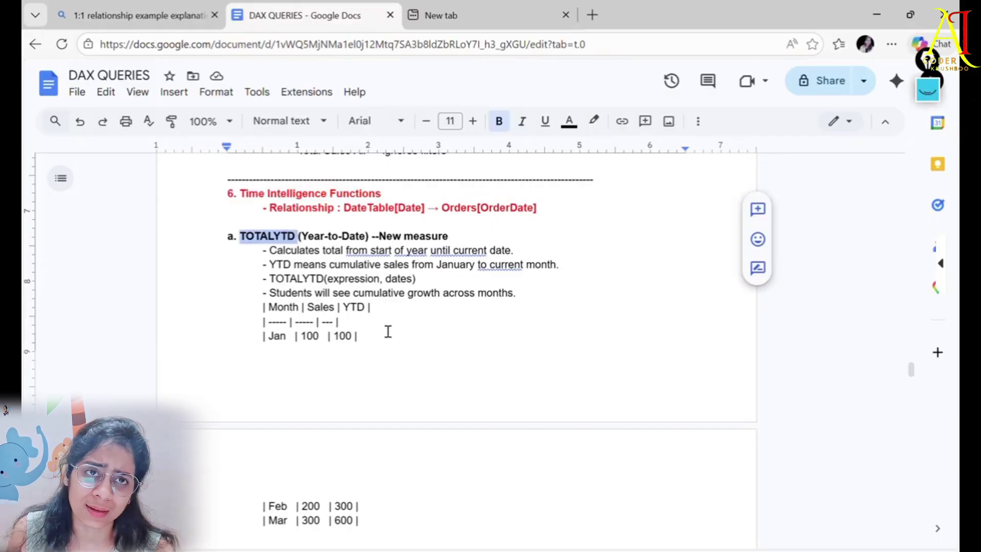
scroll(388, 342, down, 6)
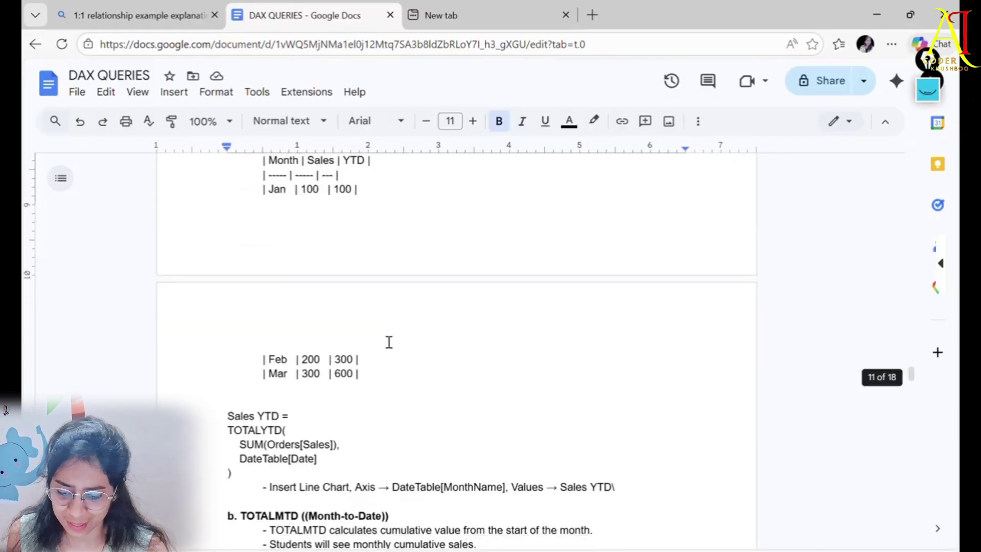
Look through the remaining time intelligence examples, highlighting the TOTALMTD and DATEADD function names.
double_click(271, 368)
scroll(380, 420, down, 6)
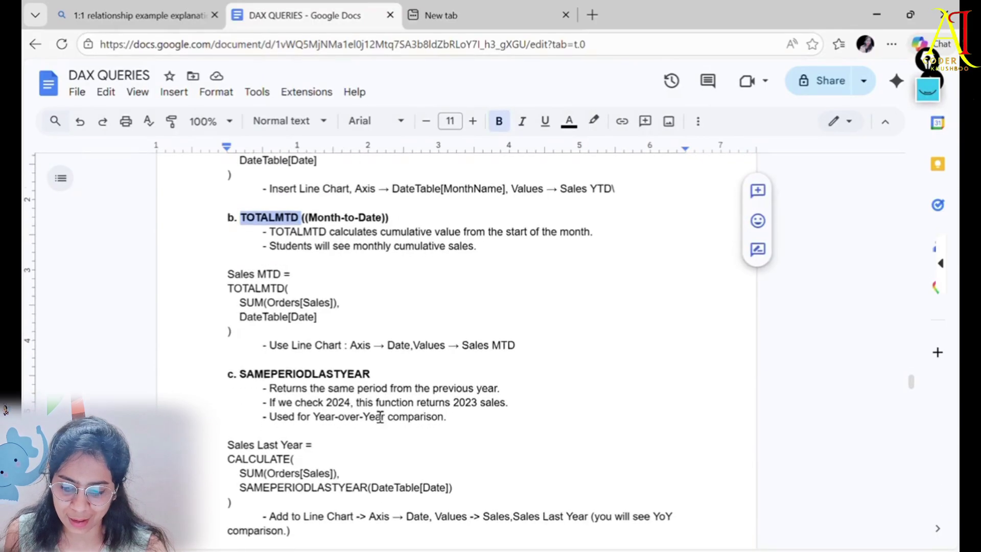
double_click(341, 245)
scroll(405, 360, down, 2)
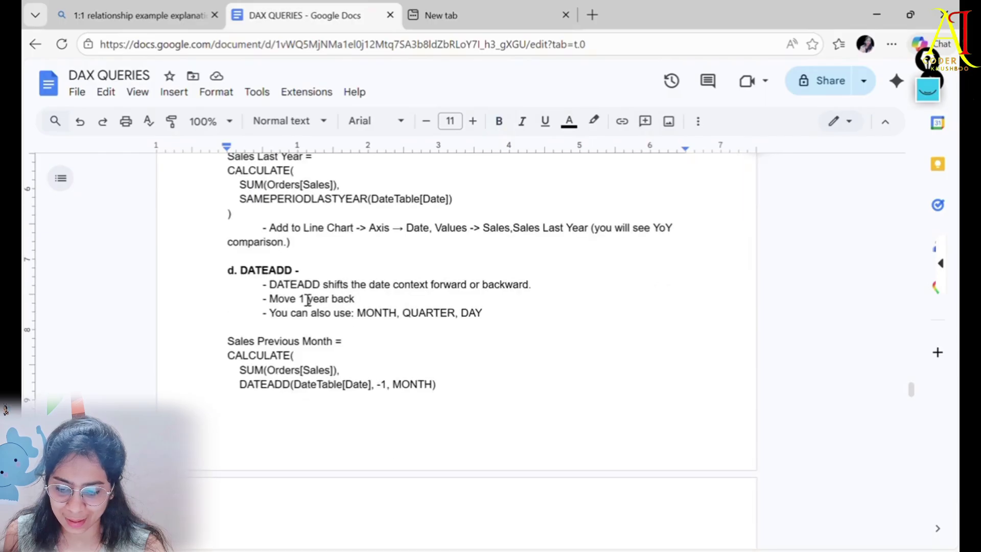
double_click(290, 269)
Look through the Relationship Functions section as far as CROSSFILTER, highlighting its heading and the RELATED function name.
scroll(353, 394, down, 8)
scroll(355, 398, down, 3)
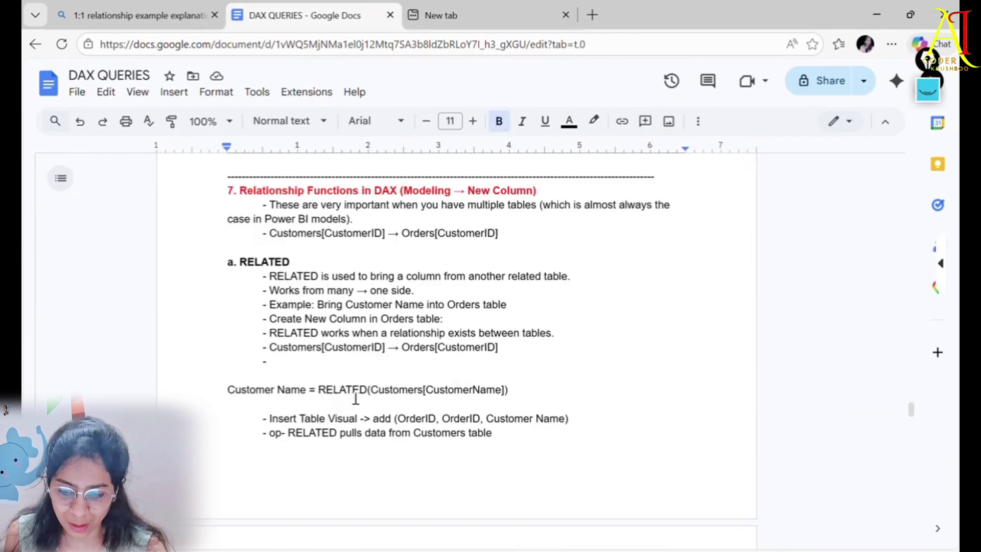
scroll(354, 399, up, 1)
drag(283, 269, 493, 252)
scroll(444, 369, down, 3)
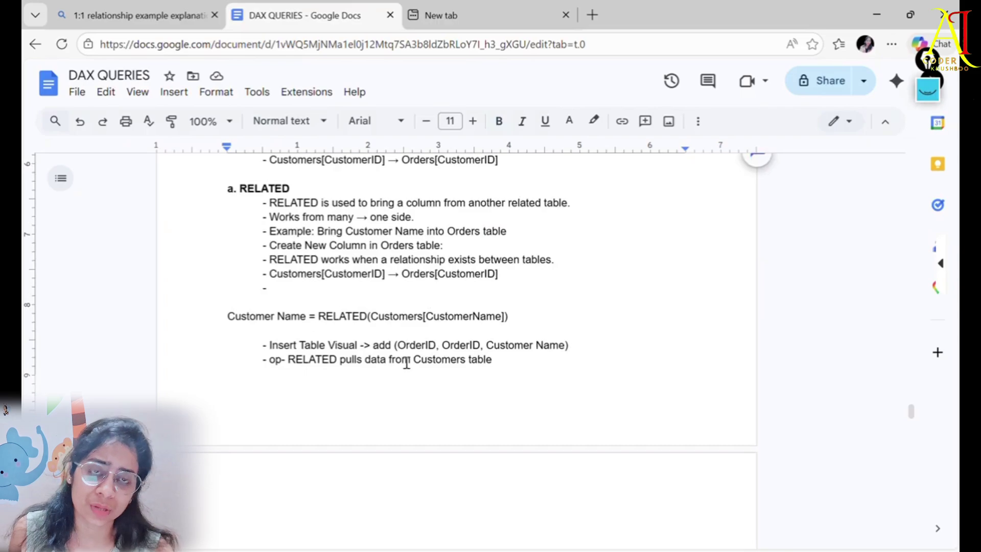
scroll(406, 363, down, 1)
scroll(405, 361, up, 3)
double_click(279, 263)
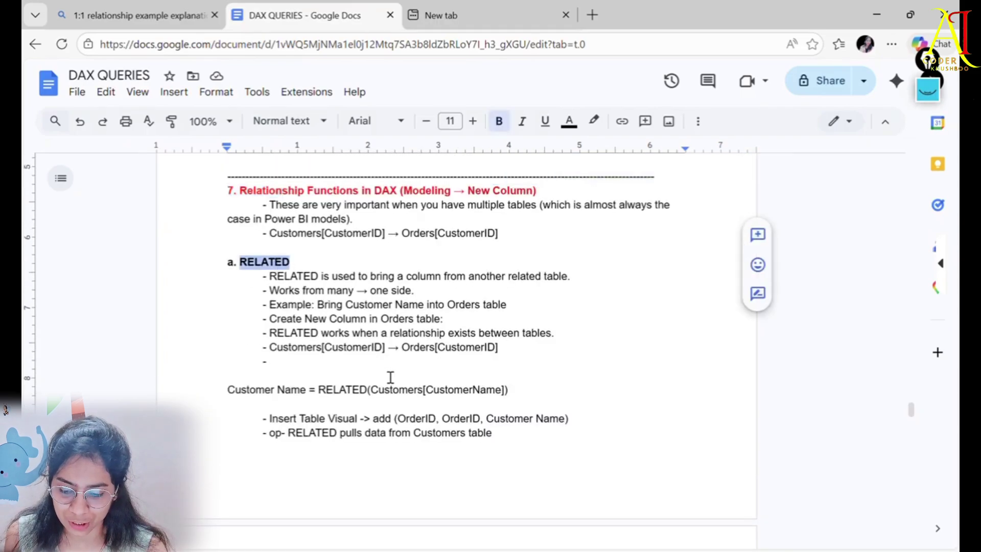
scroll(391, 377, down, 16)
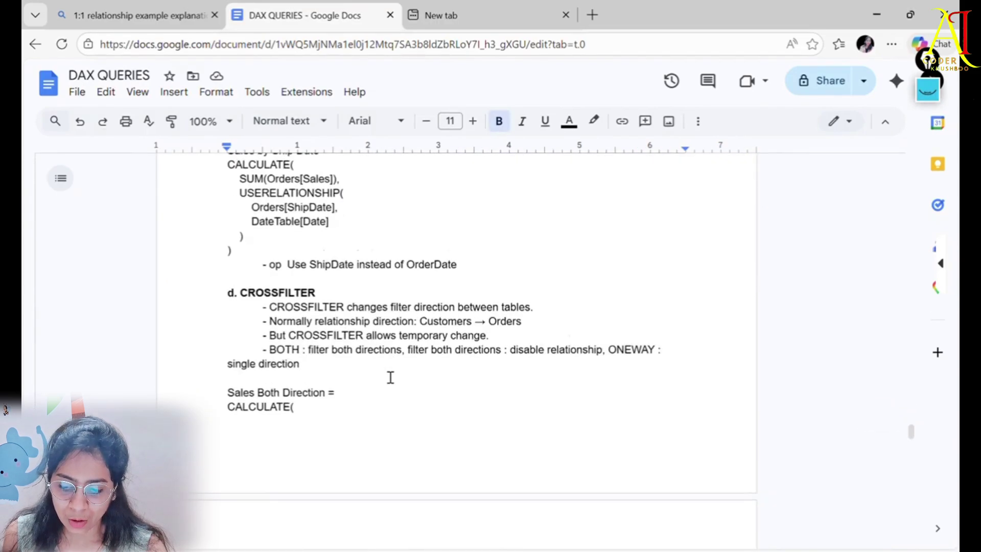
Look through the Table Functions section as far as CROSSJOIN, highlighting its heading and the SUMMARIZE and ADDCOLUMNS function names.
scroll(390, 377, down, 10)
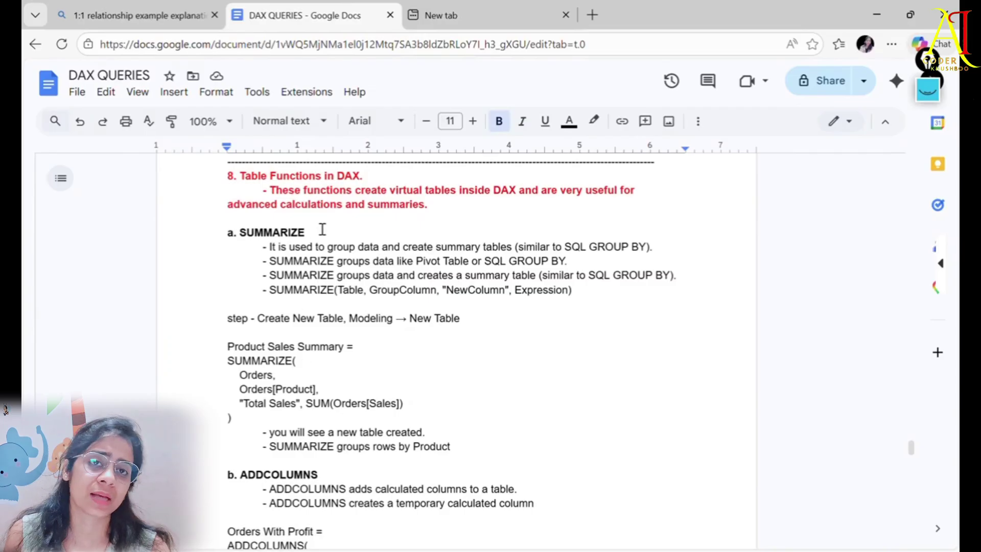
double_click(296, 177)
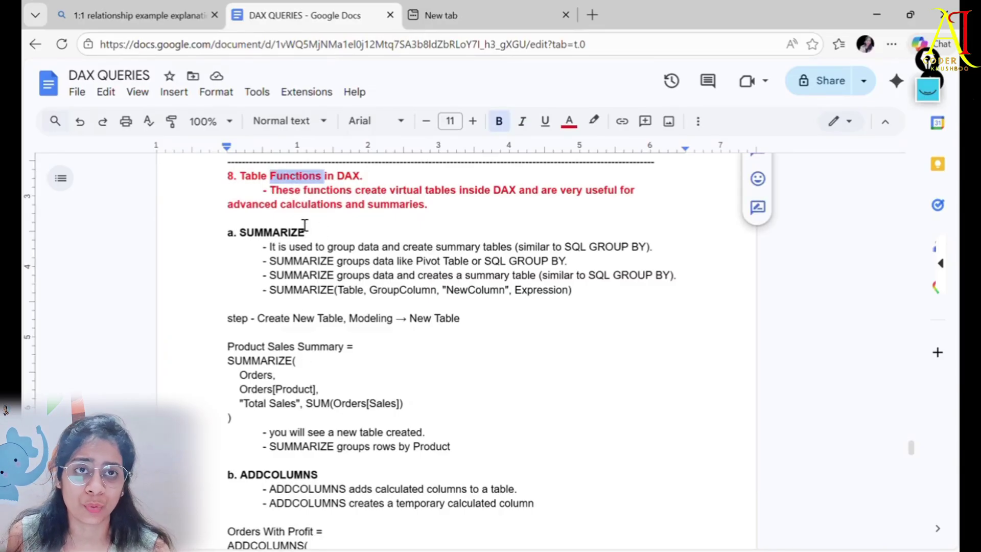
click(357, 262)
drag(252, 175, 371, 191)
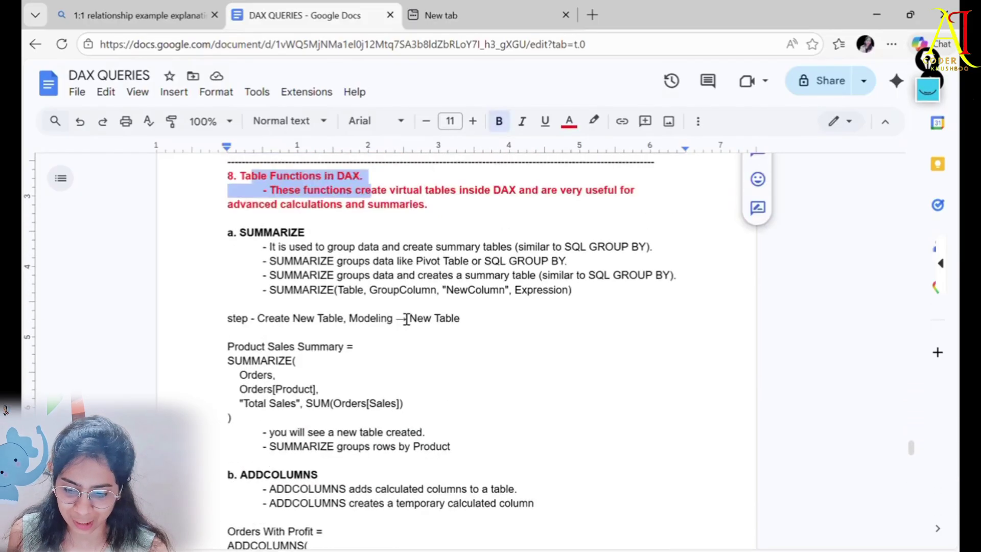
triple_click(267, 233)
scroll(385, 348, down, 2)
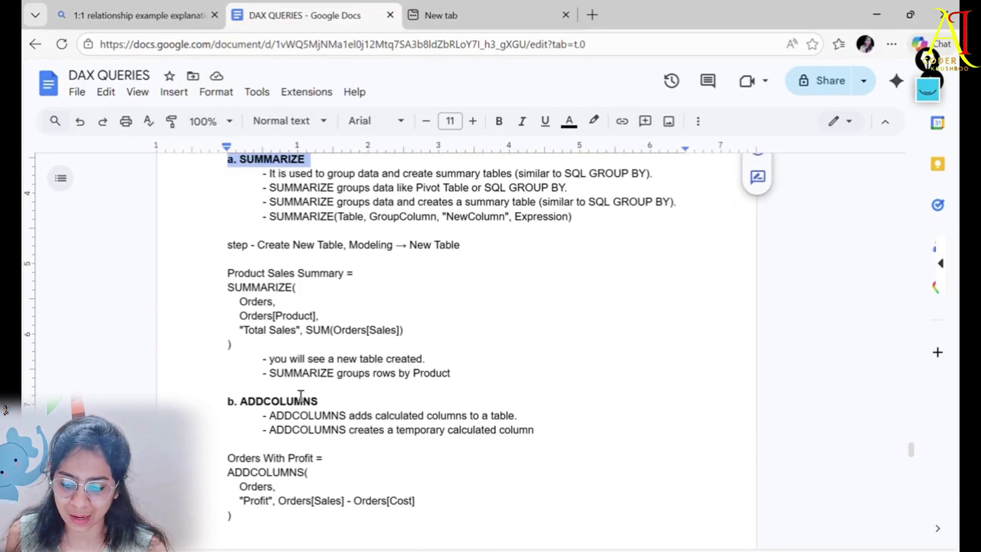
double_click(299, 402)
scroll(400, 378, down, 10)
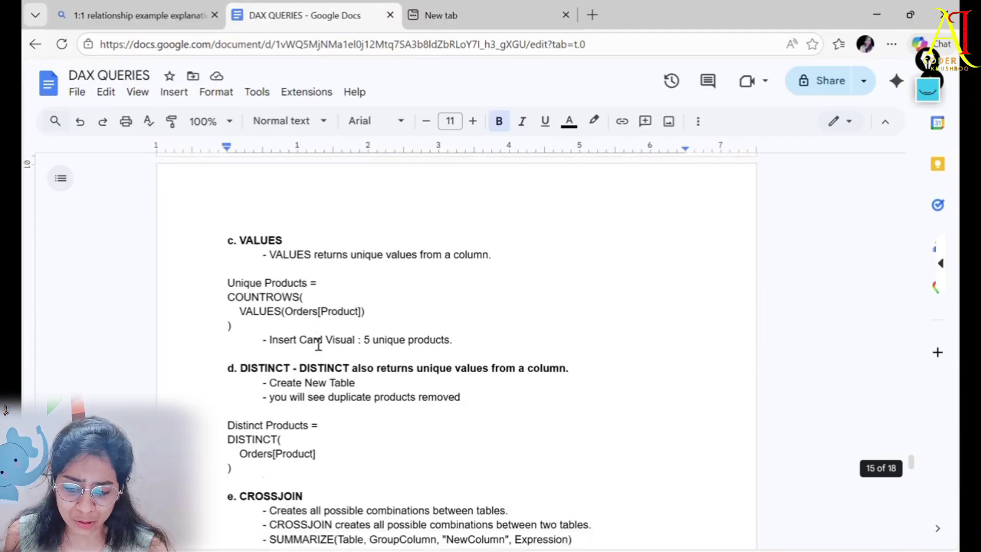
scroll(306, 335, down, 3)
scroll(383, 332, down, 3)
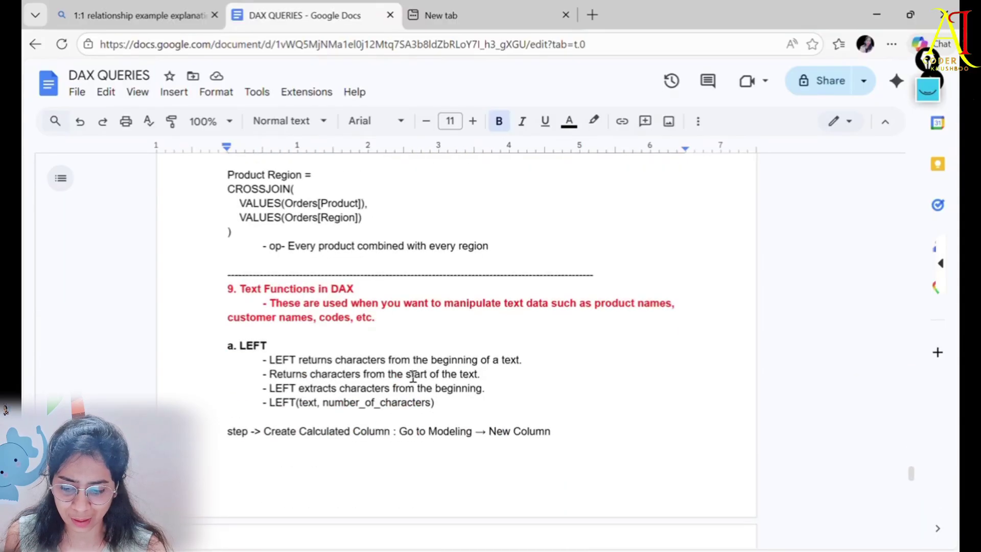
Highlight the "Text Functions in DAX" heading and look through the examples from LEFT to CONCATENATE.
drag(247, 289, 373, 287)
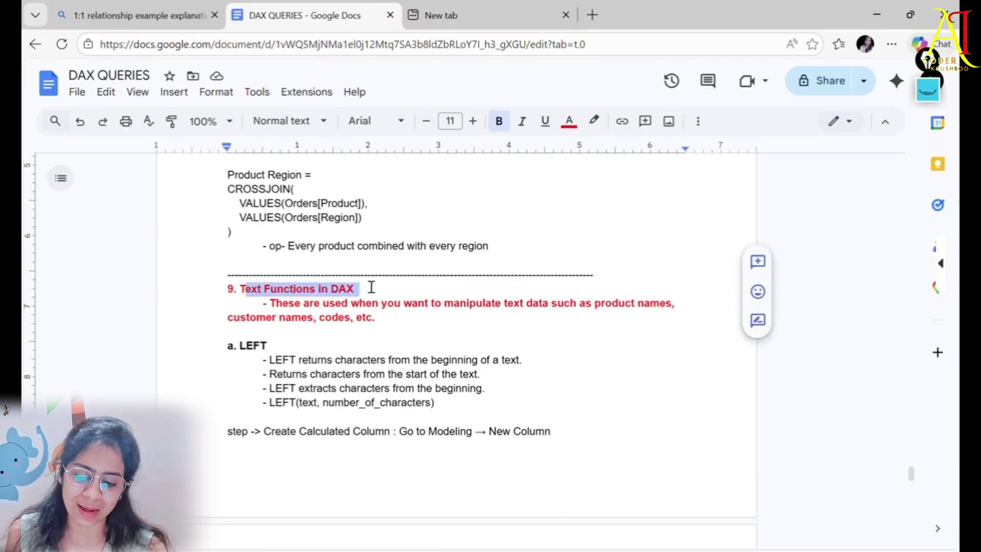
scroll(398, 381, down, 3)
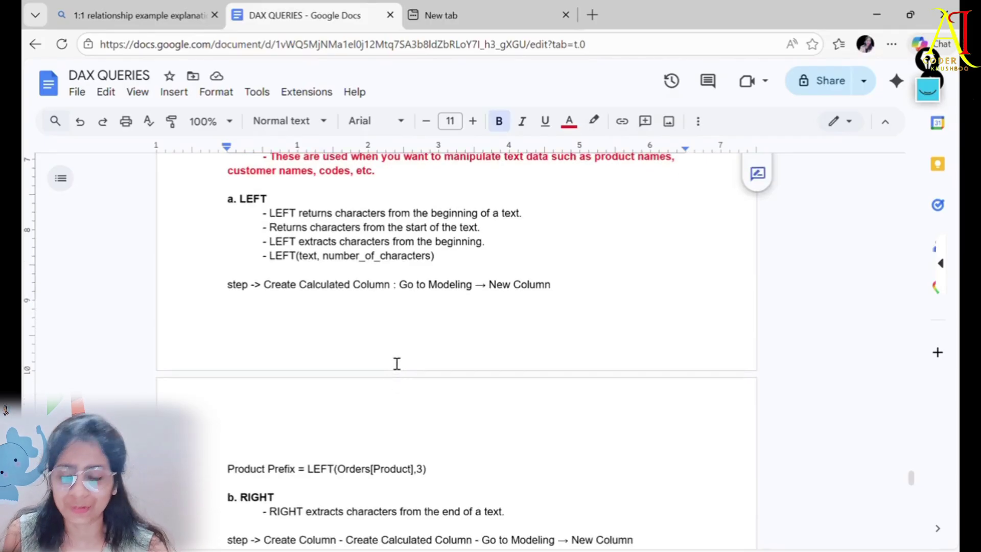
scroll(397, 362, down, 6)
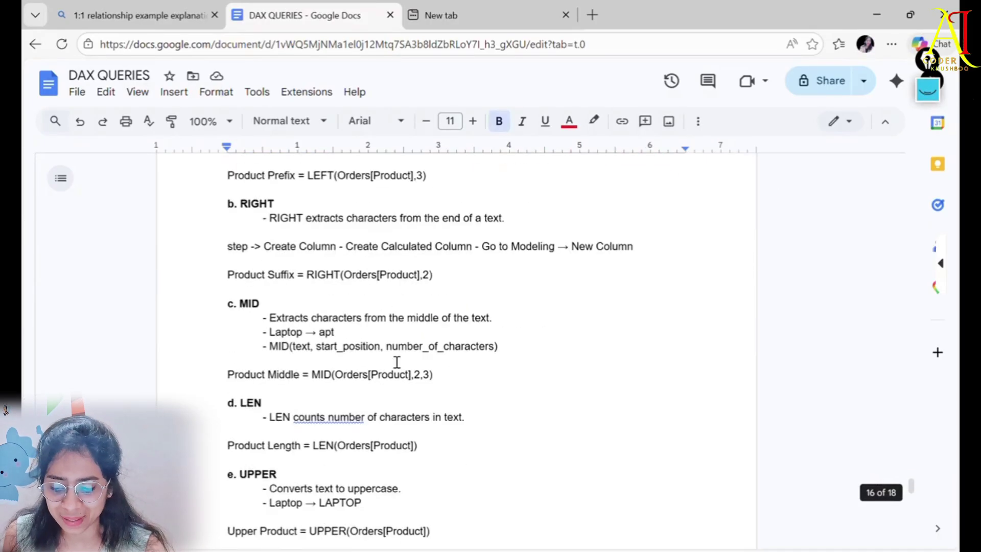
scroll(397, 361, down, 6)
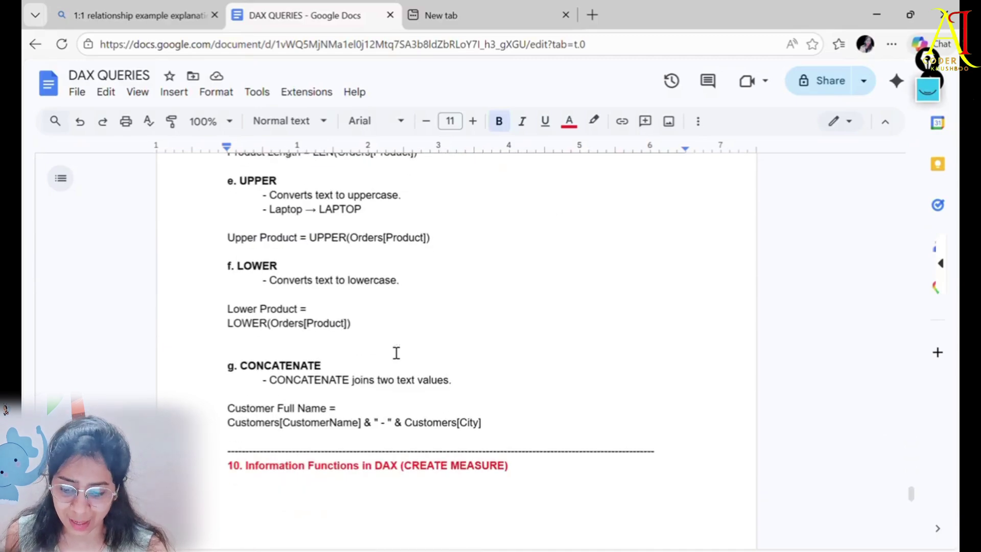
click(293, 367)
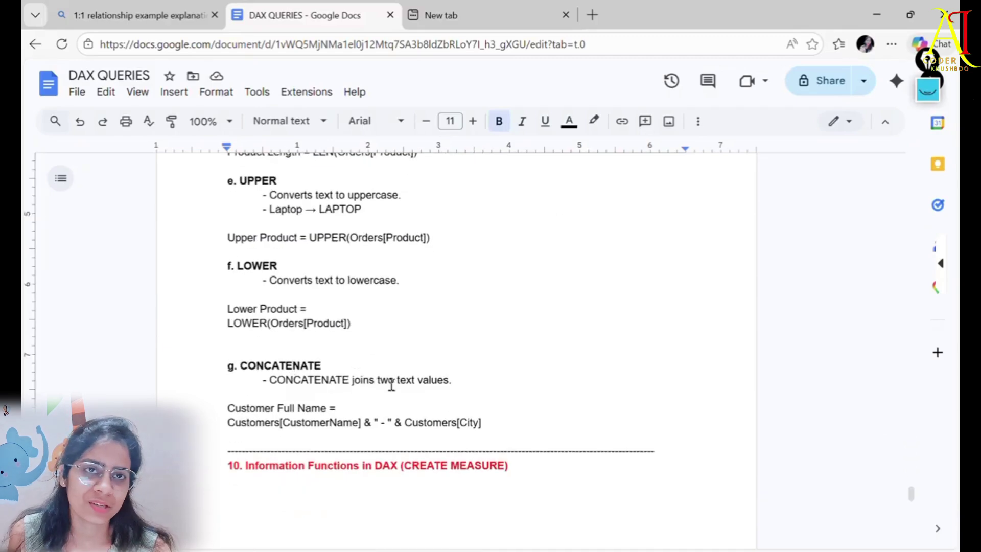
Look through the Information Functions section as far as ISFILTERED, highlighting its heading and the ISBLANK function name.
scroll(391, 385, down, 3)
scroll(391, 384, up, 2)
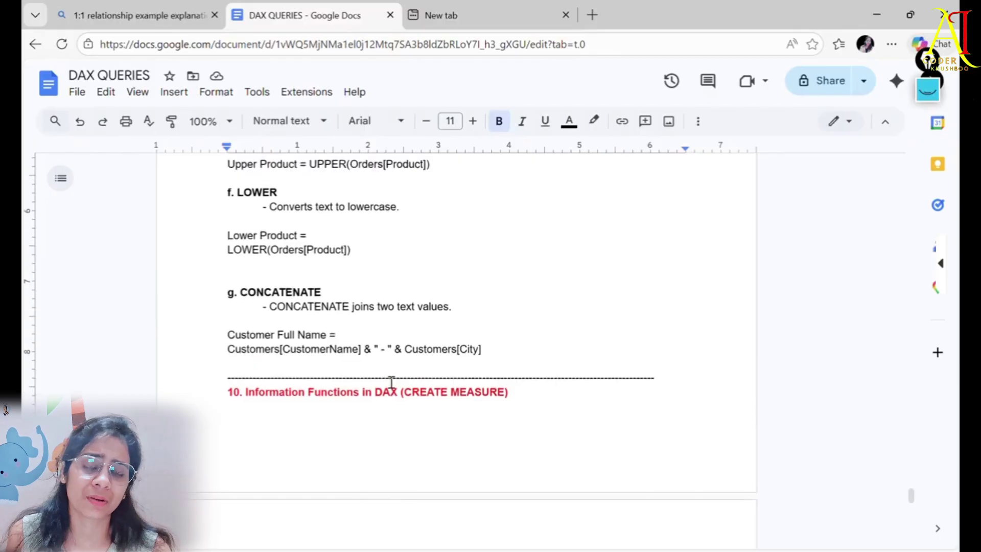
scroll(392, 385, down, 2)
drag(248, 319, 347, 319)
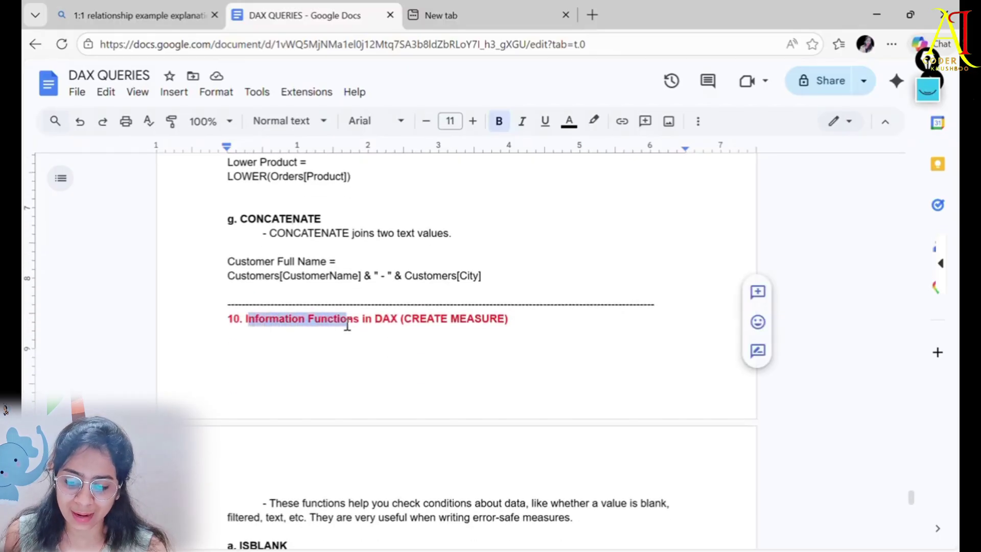
scroll(358, 385, down, 2)
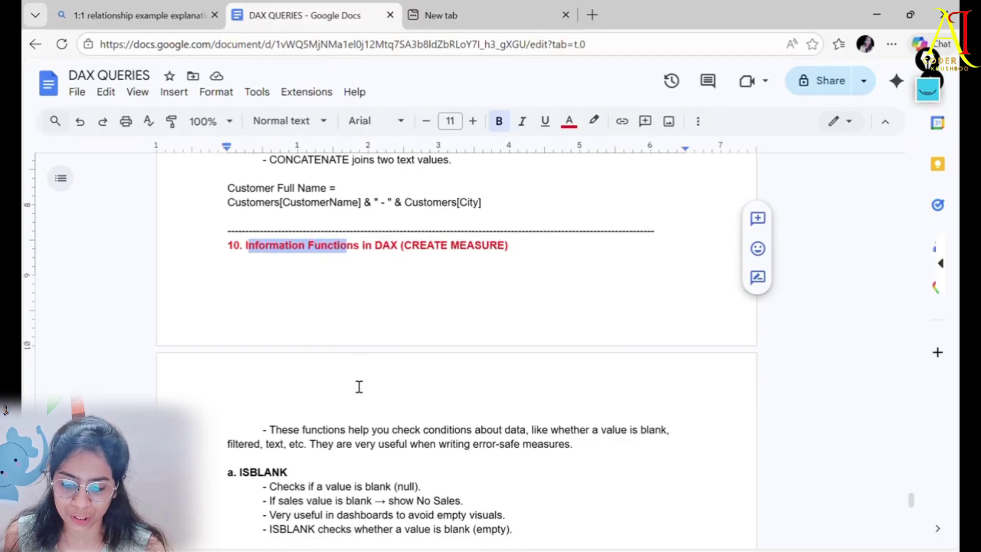
scroll(359, 386, down, 4)
double_click(281, 326)
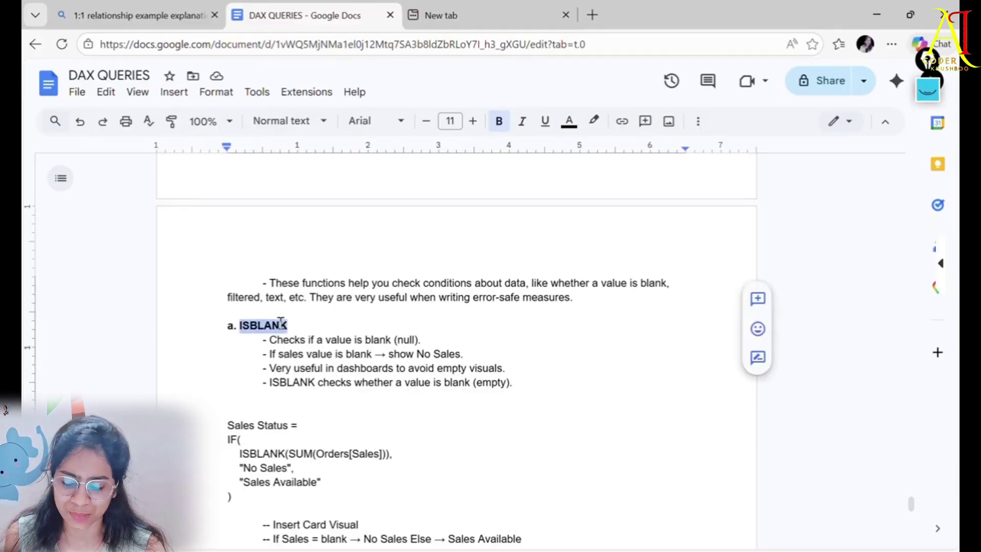
scroll(352, 385, down, 4)
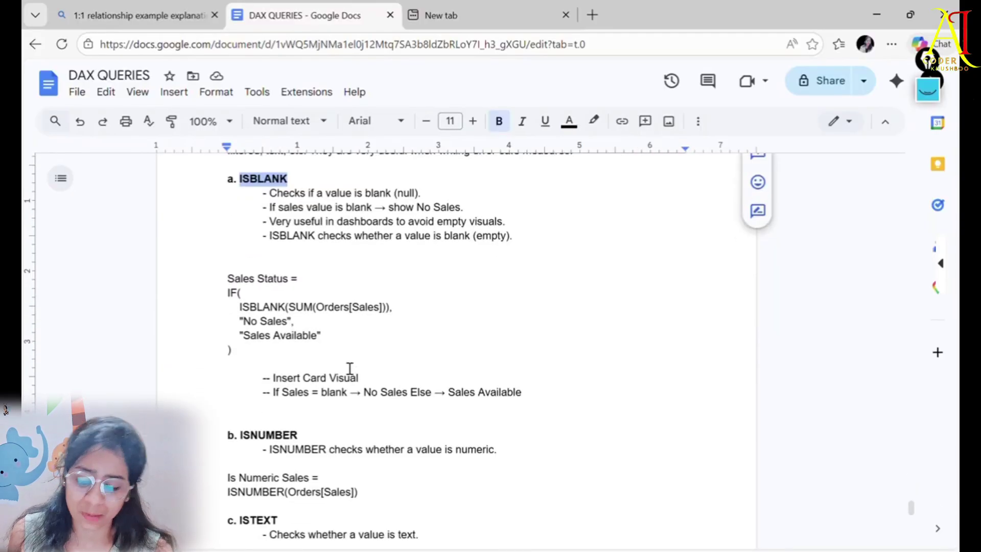
scroll(350, 369, down, 2)
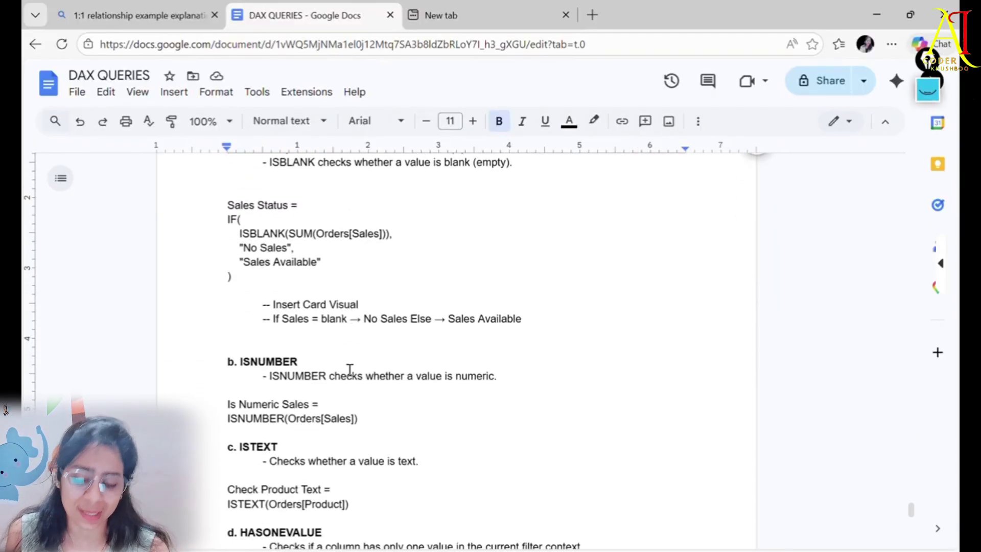
scroll(350, 369, down, 6)
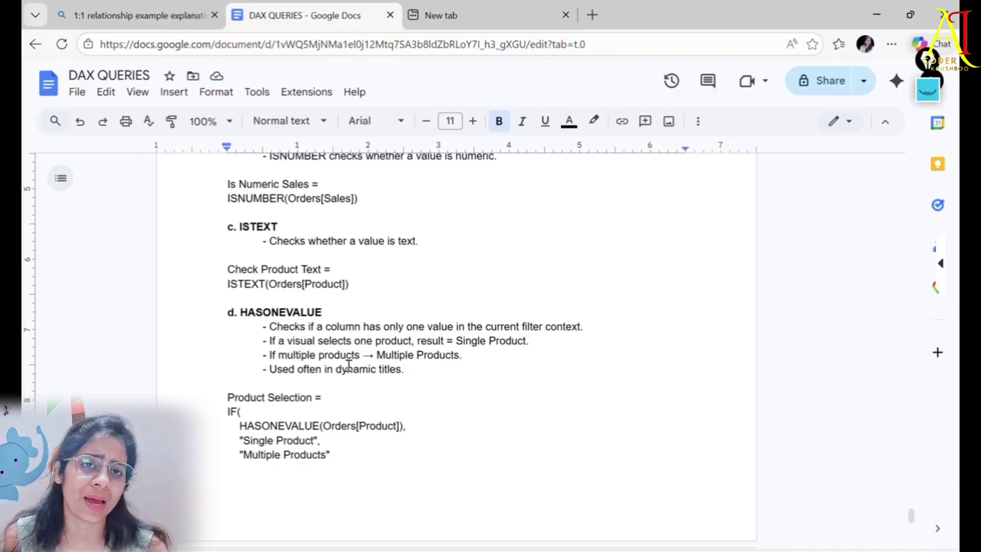
scroll(348, 365, down, 12)
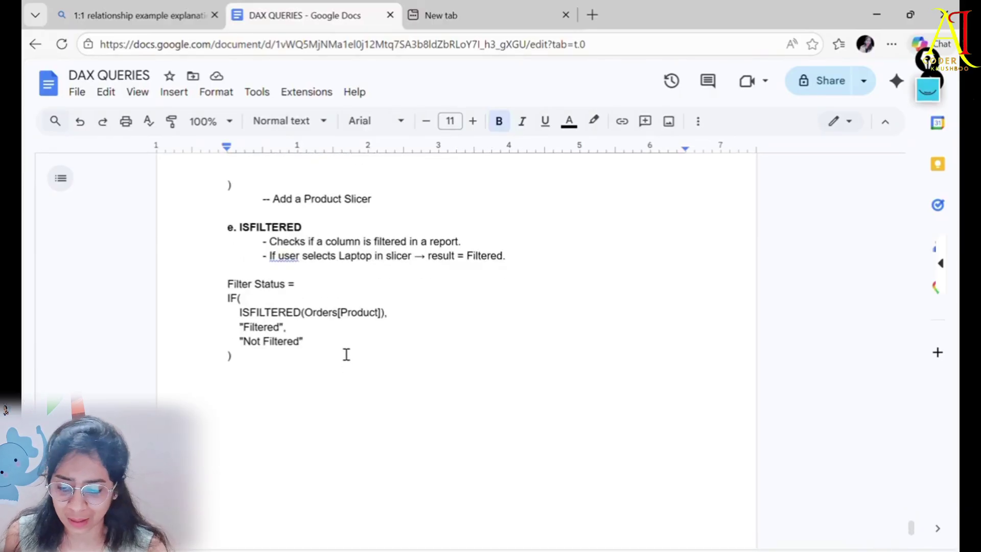
Look back through the DAX QUERIES notes from the ISFILTERED example up to the BASIC New Measures section.
scroll(347, 355, up, 20)
scroll(347, 358, down, 20)
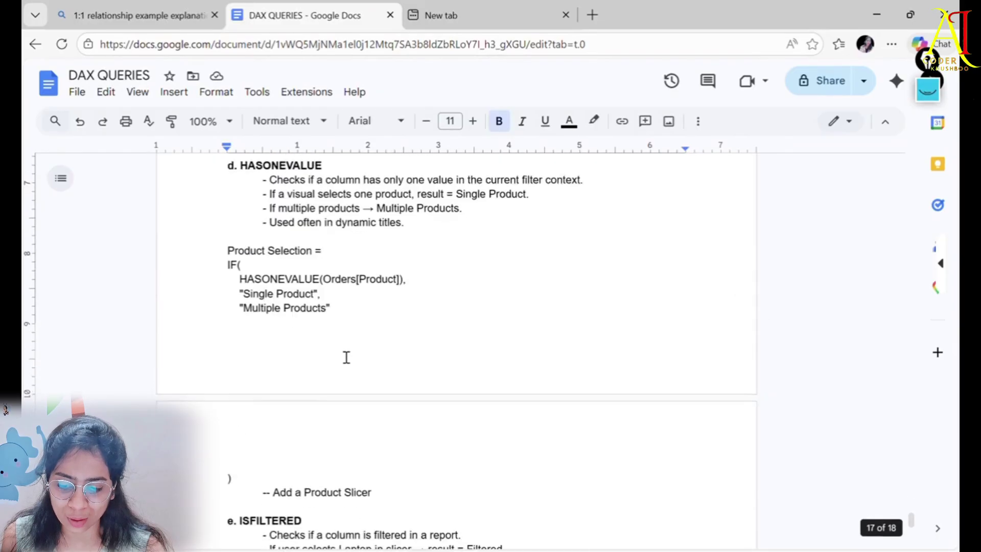
scroll(347, 357, up, 20)
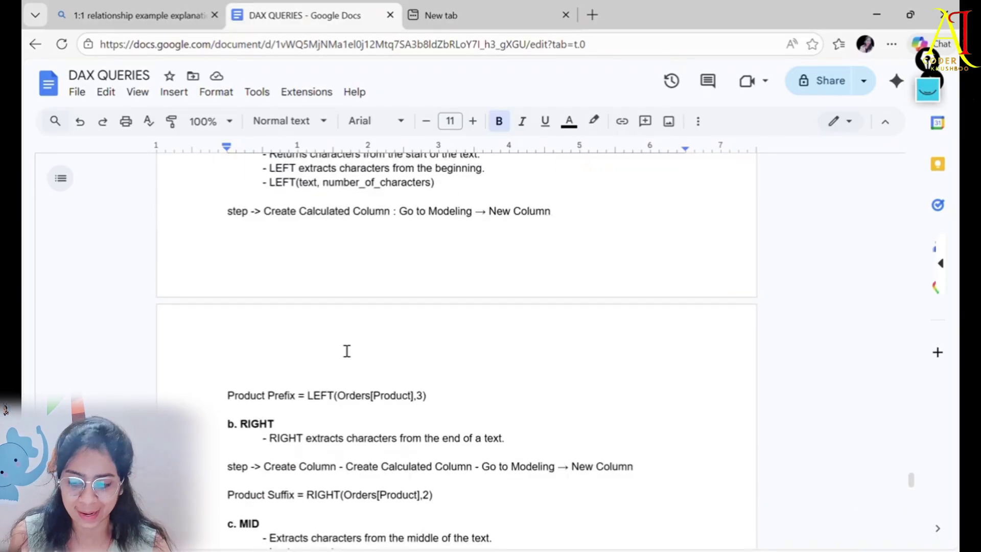
scroll(344, 351, up, 20)
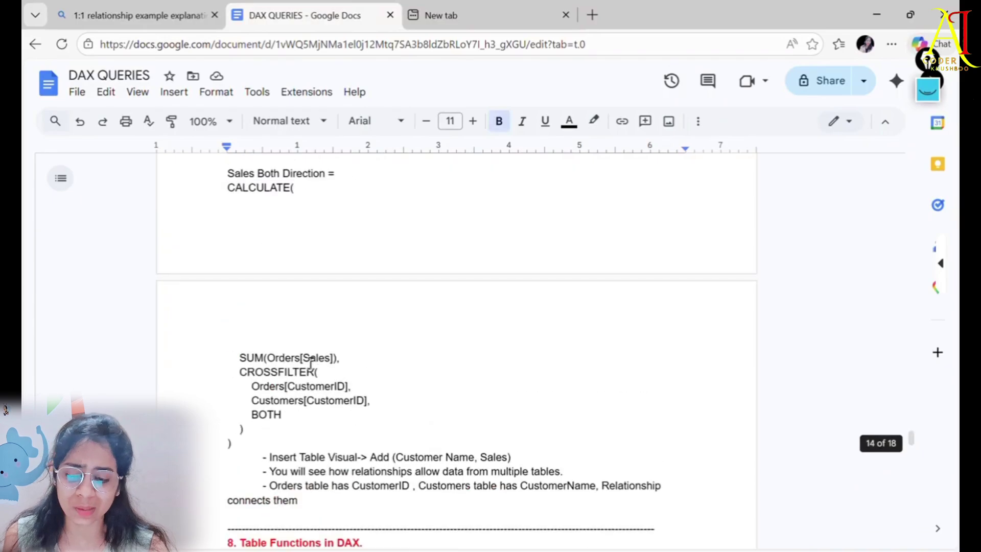
scroll(298, 368, up, 20)
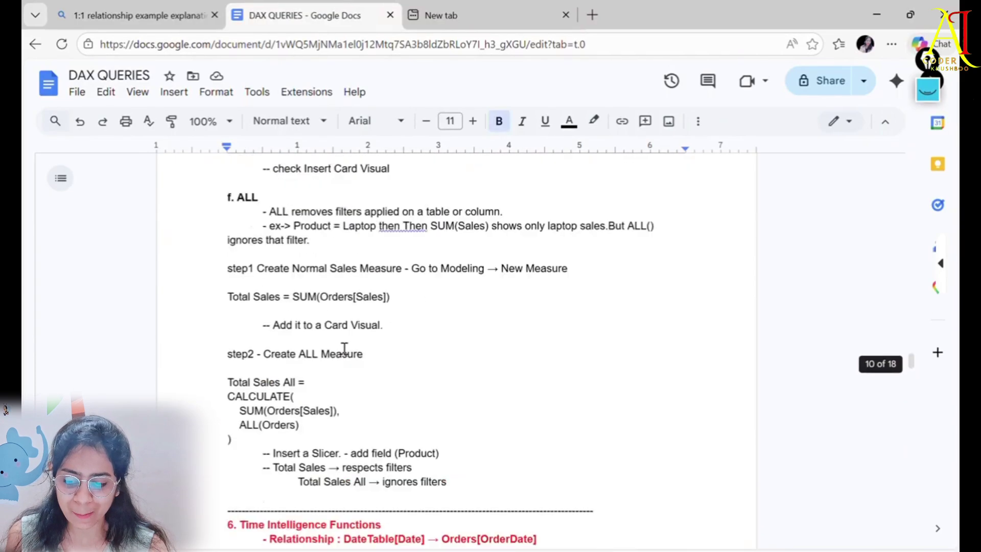
scroll(375, 351, up, 20)
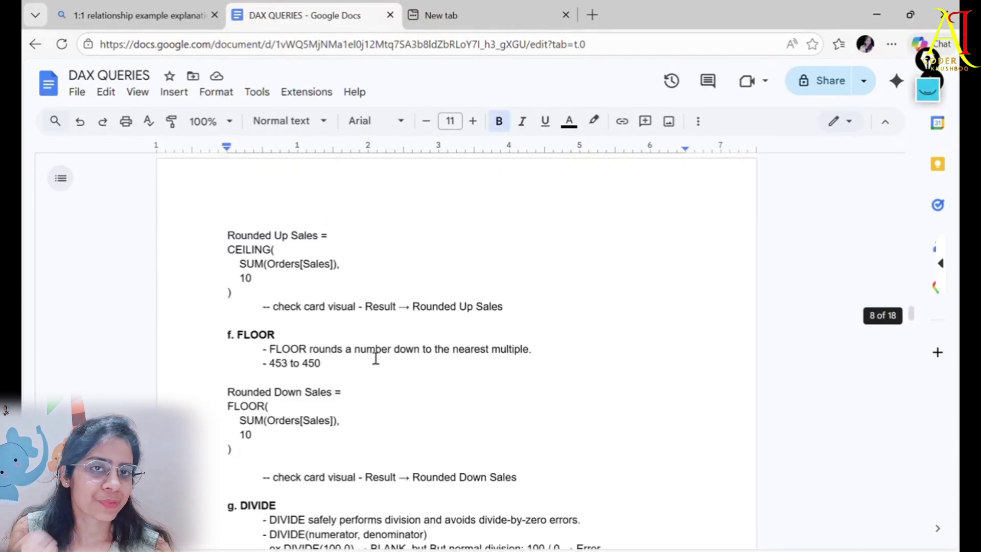
scroll(372, 356, up, 20)
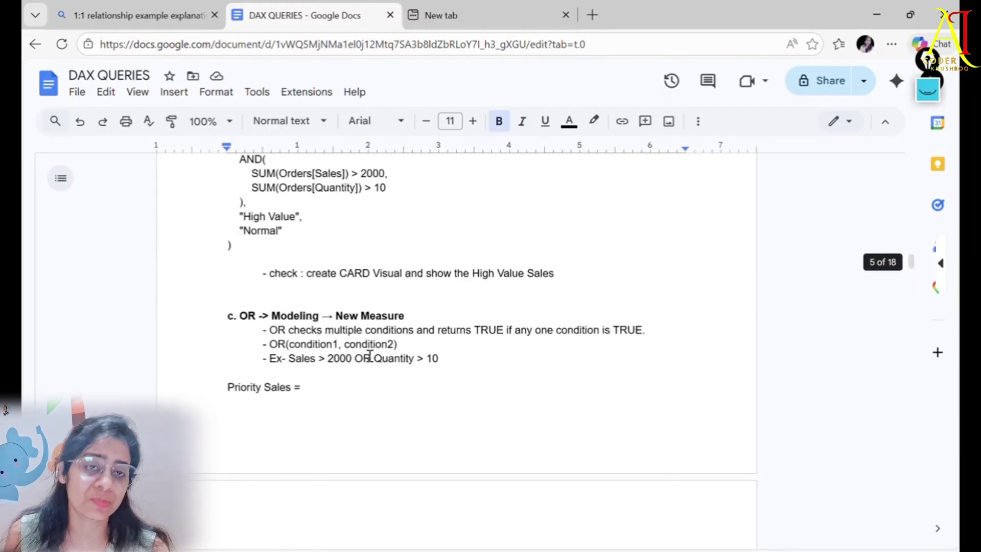
scroll(368, 356, up, 20)
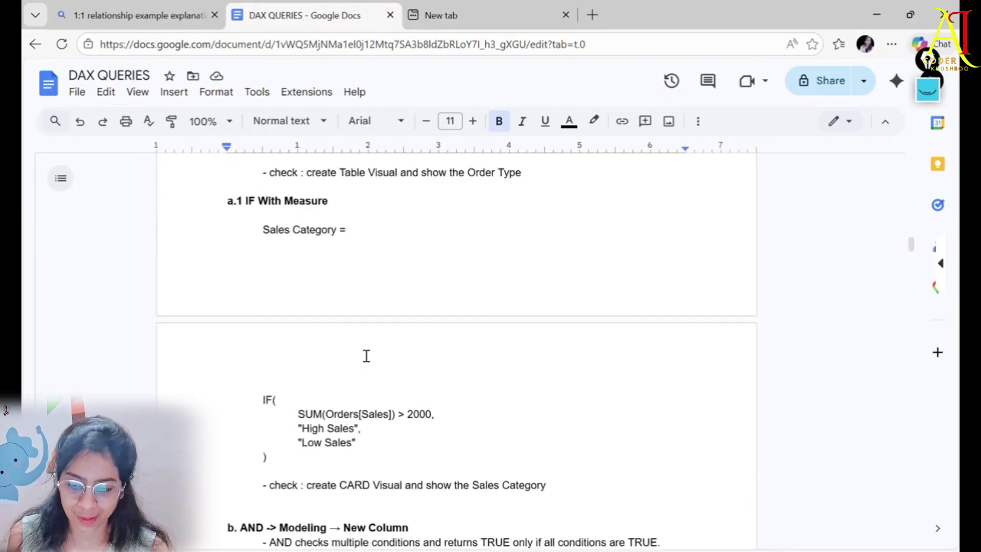
scroll(366, 353, up, 20)
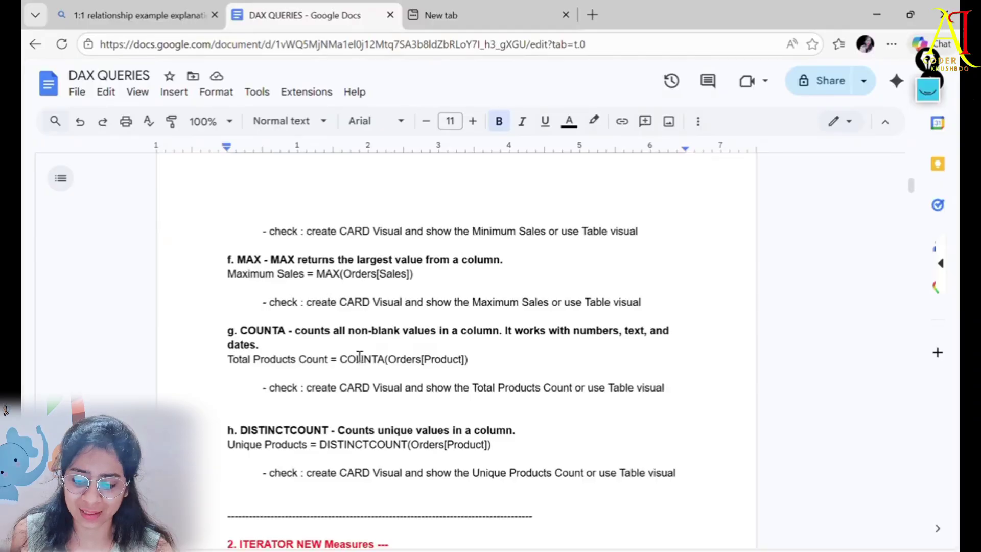
scroll(360, 356, up, 10)
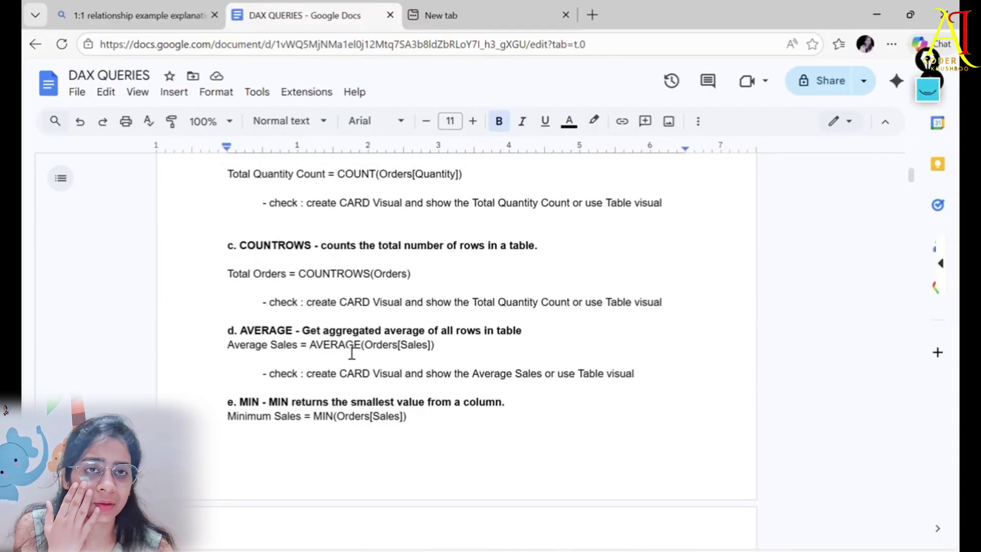
scroll(349, 356, up, 8)
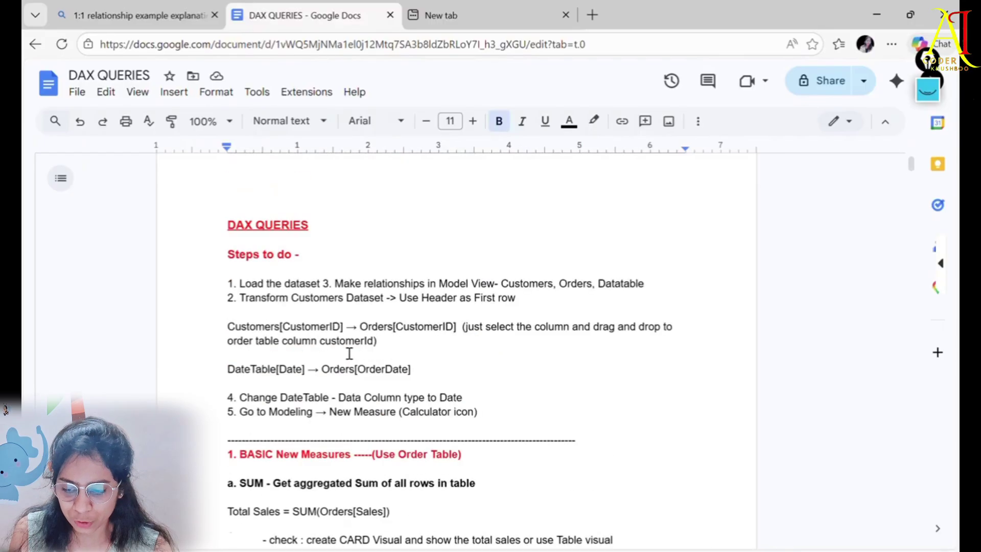
scroll(350, 352, down, 6)
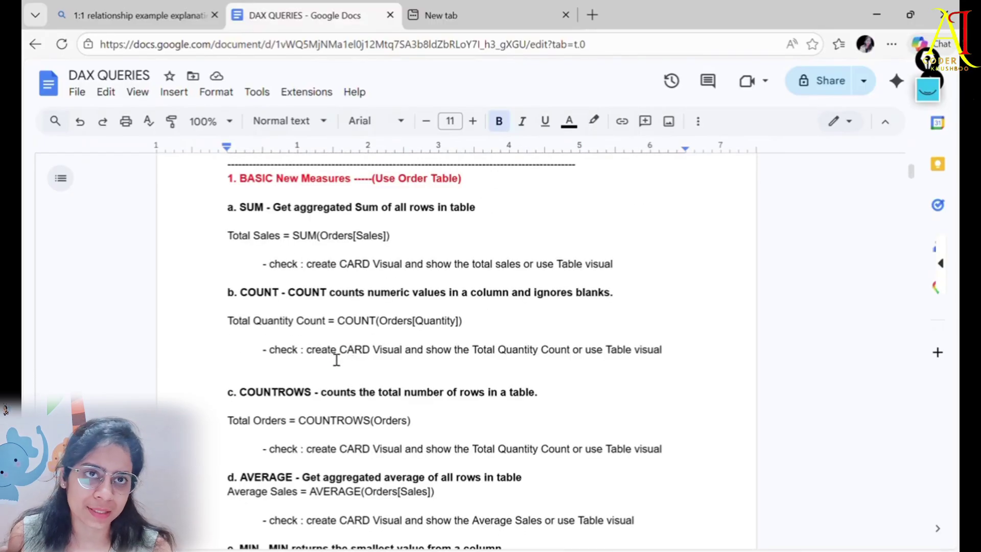
Highlight the COUNT heading and its description in the notes, and copy the formula Total Quantity Count = COUNT(Orders[Quantity]).
double_click(259, 293)
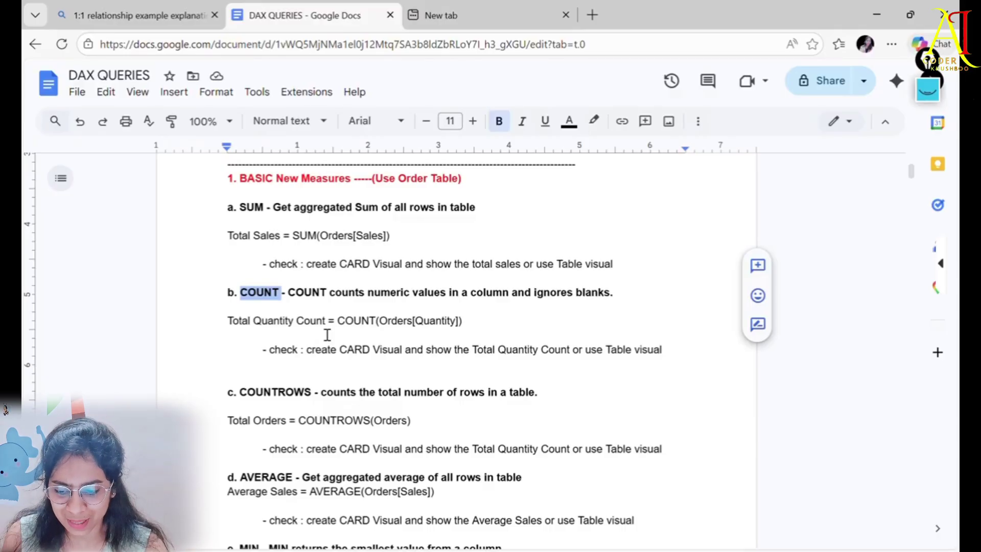
drag(248, 314, 465, 331)
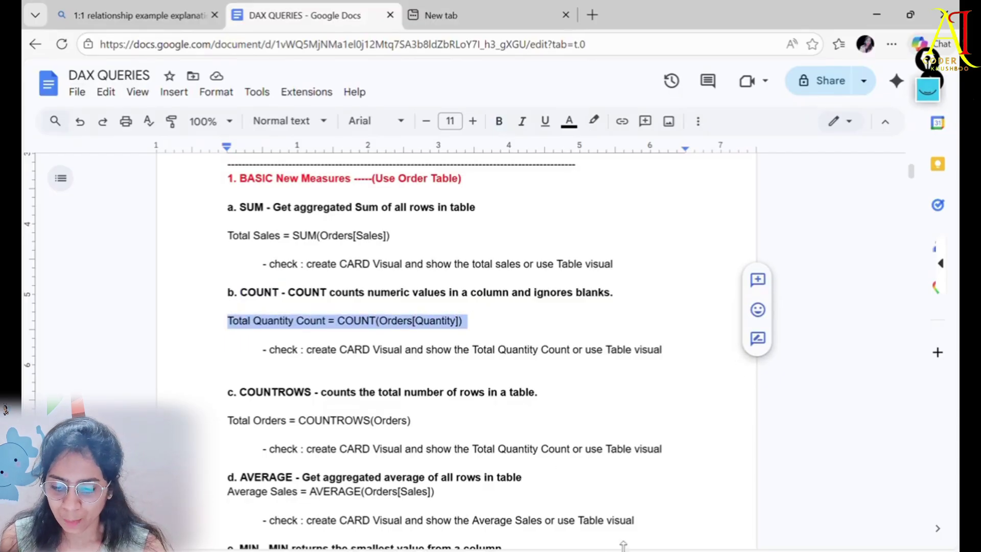
click(505, 336)
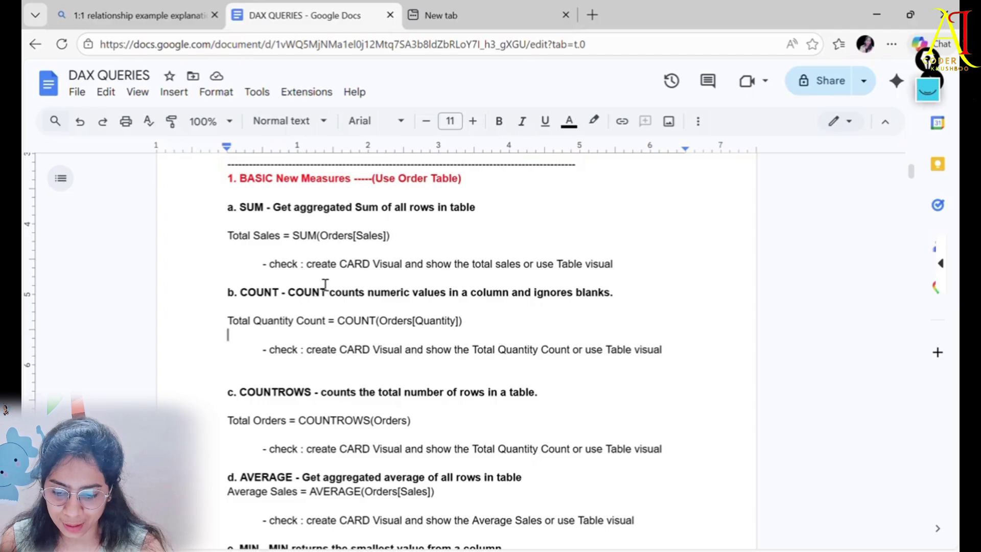
drag(324, 285, 633, 287)
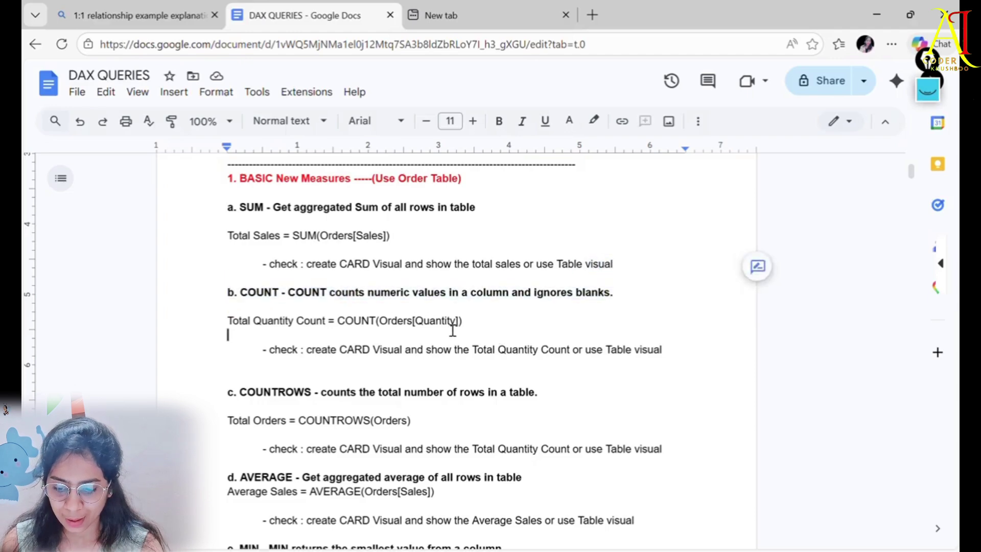
drag(451, 323, 222, 324)
key(ctrl+c)
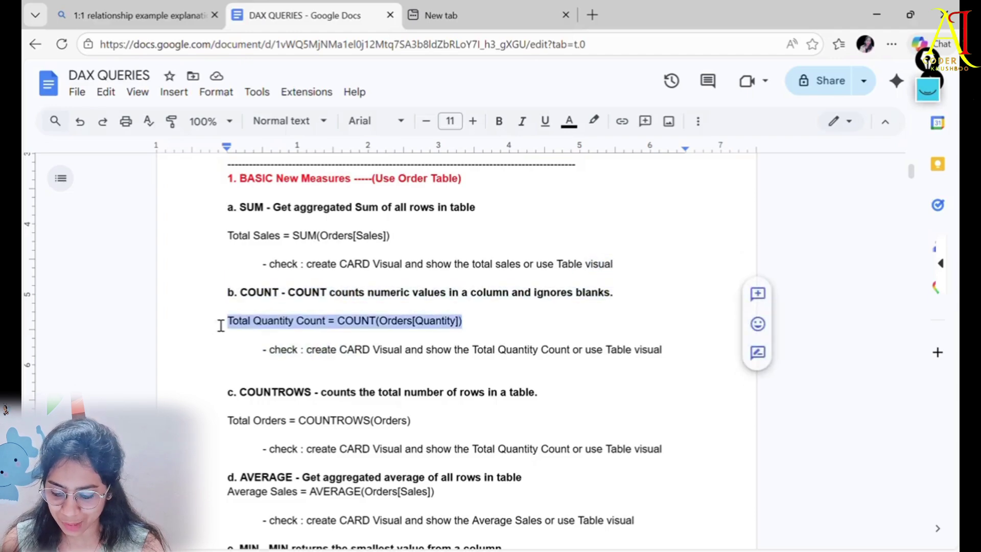
Switch to Power BI Desktop and create the measure Total Quantity Count = COUNT(Orders[Quantity]) in the Orders table.
key(alt+Tab)
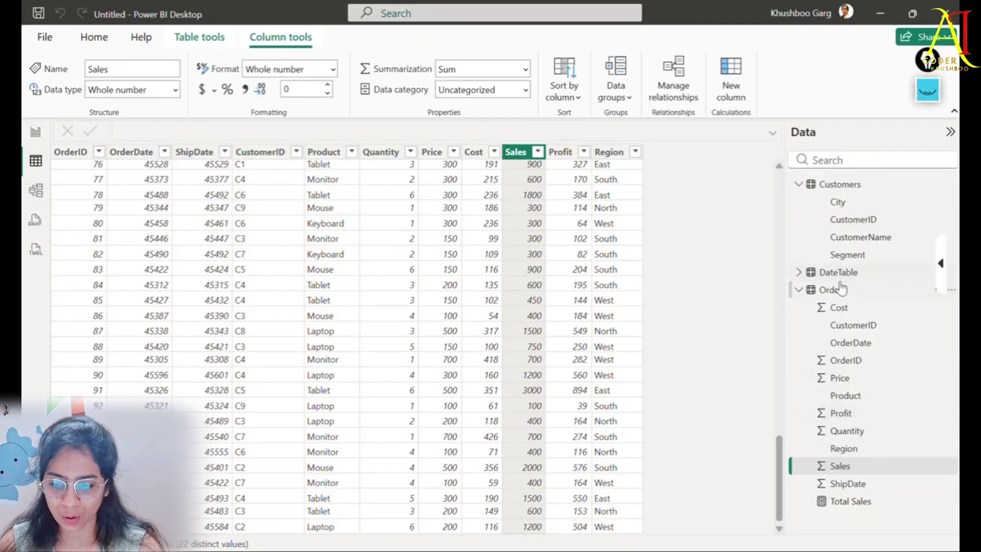
click(839, 291)
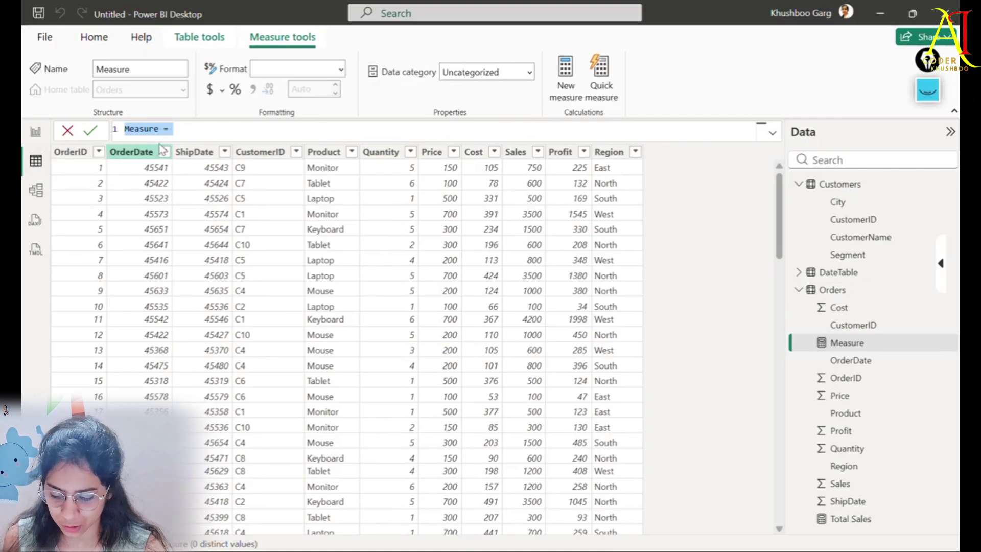
key(ctrl+v)
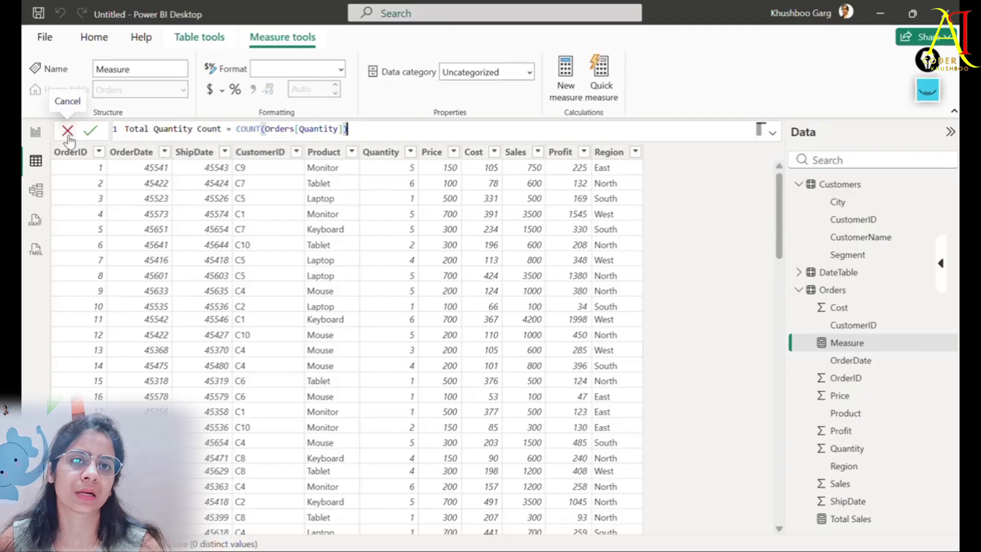
click(91, 131)
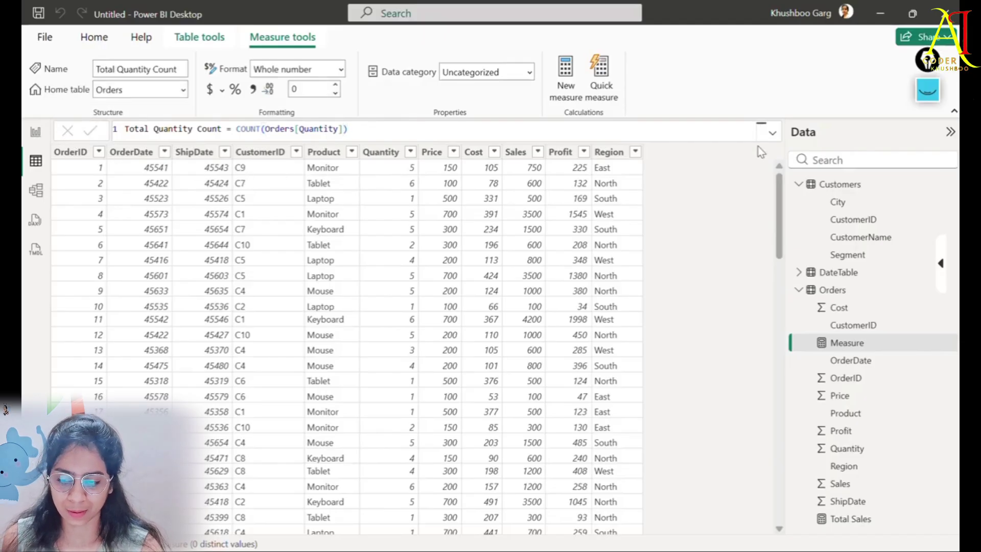
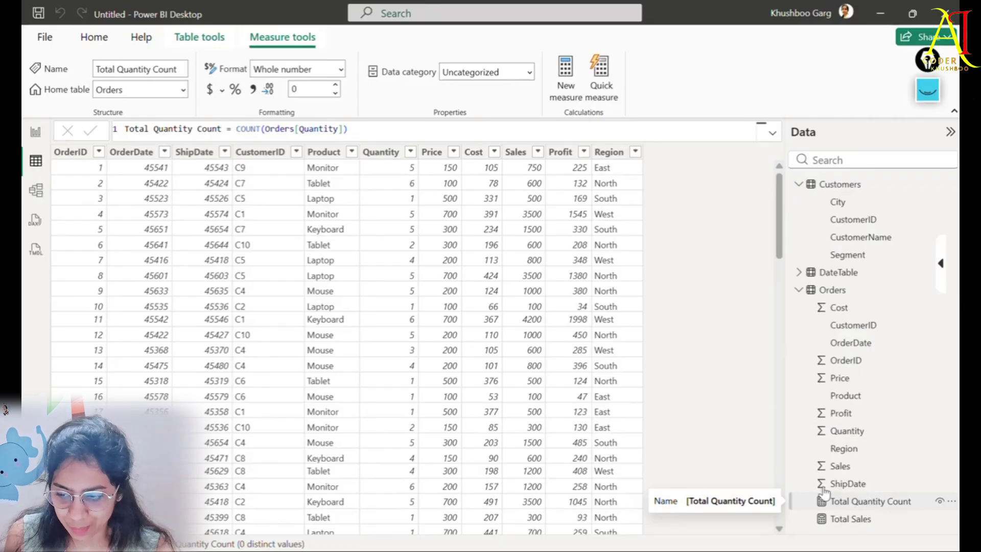
Add a card visual showing the Total Quantity Count measure beside the Total Sales card on the report page.
click(35, 132)
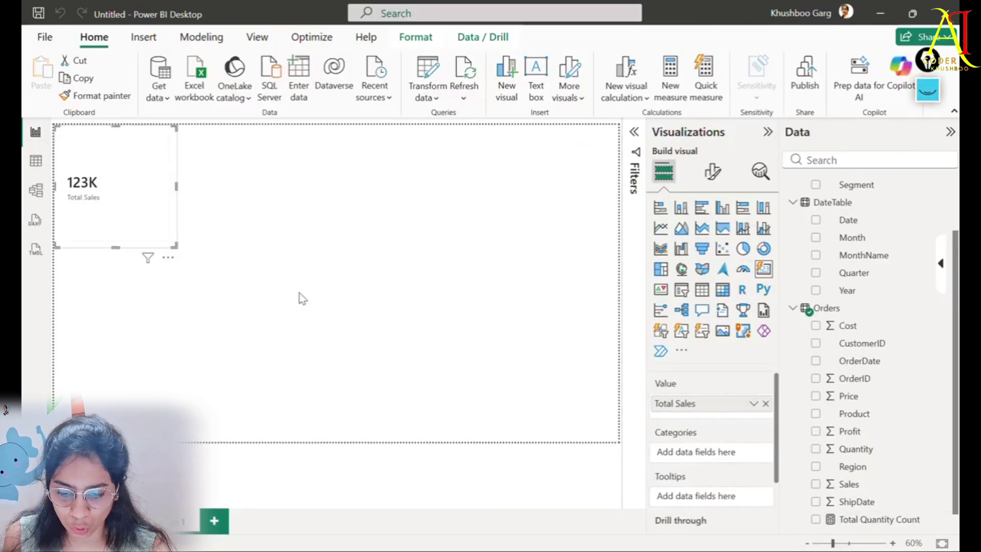
click(302, 312)
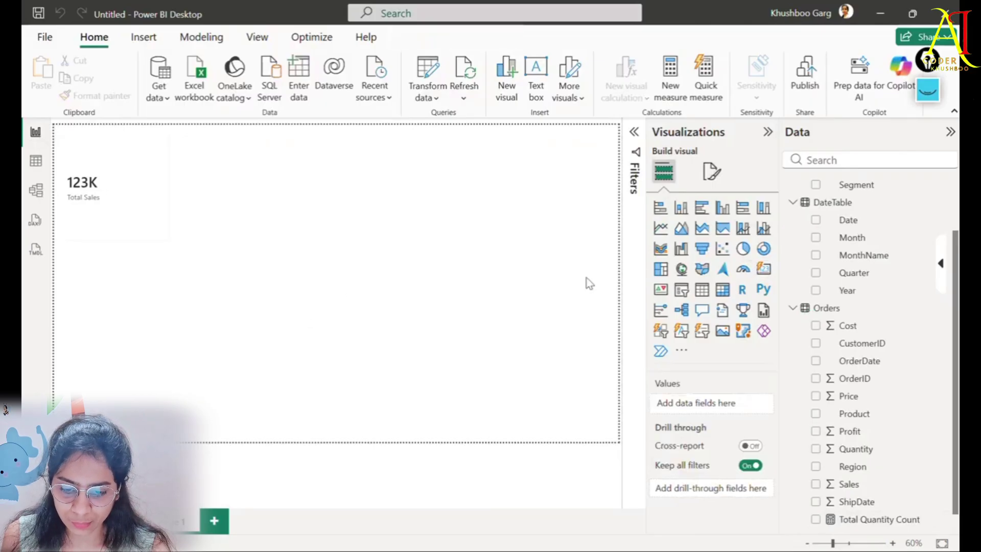
click(764, 268)
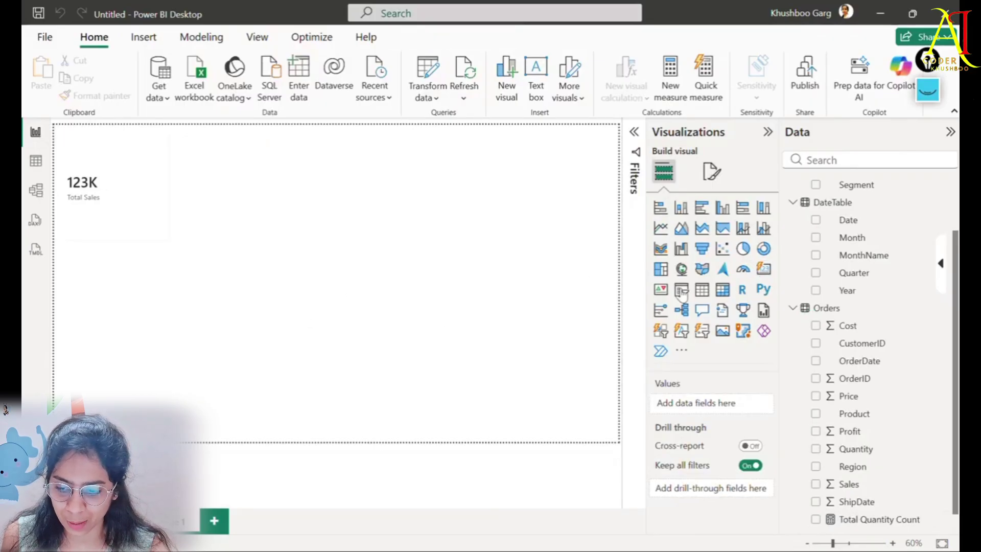
drag(148, 321, 266, 201)
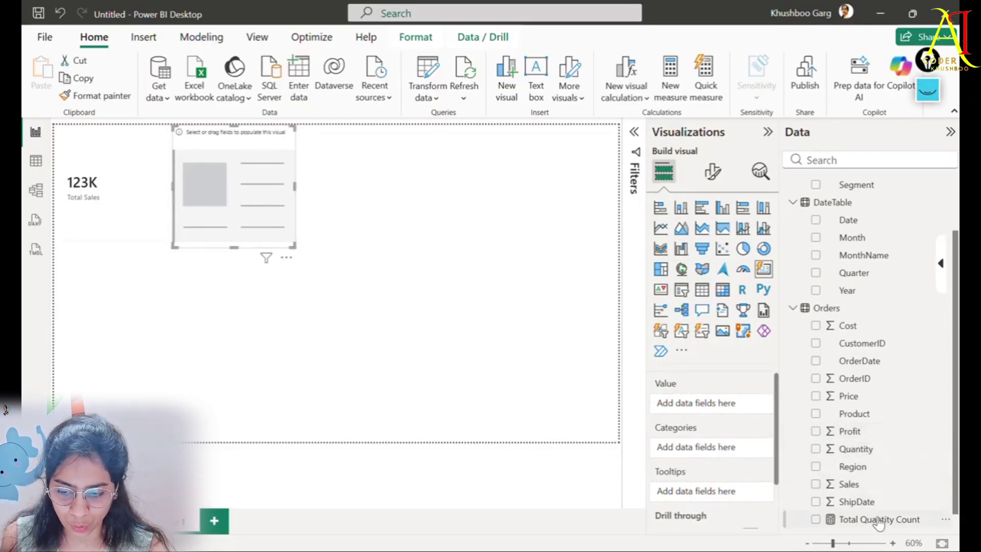
drag(877, 520, 241, 194)
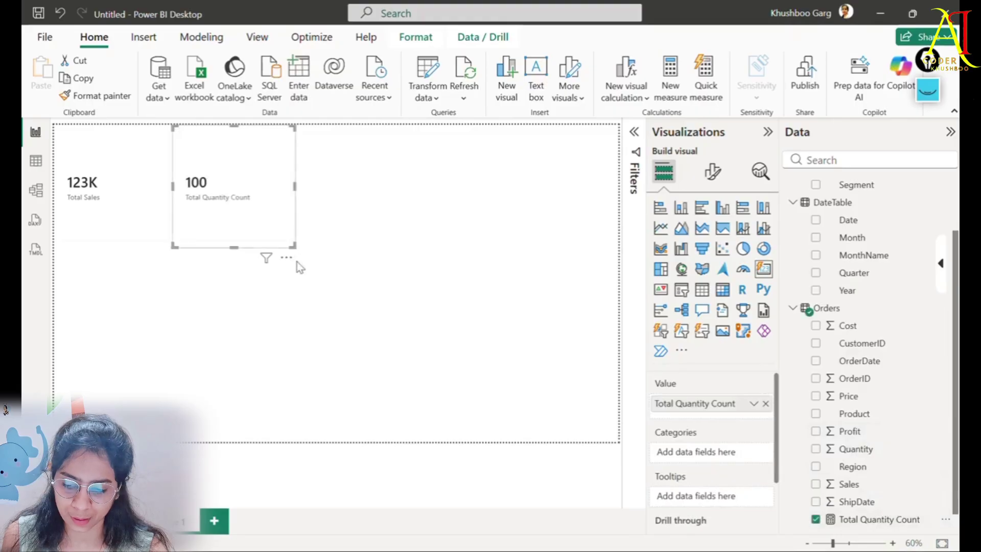
click(386, 331)
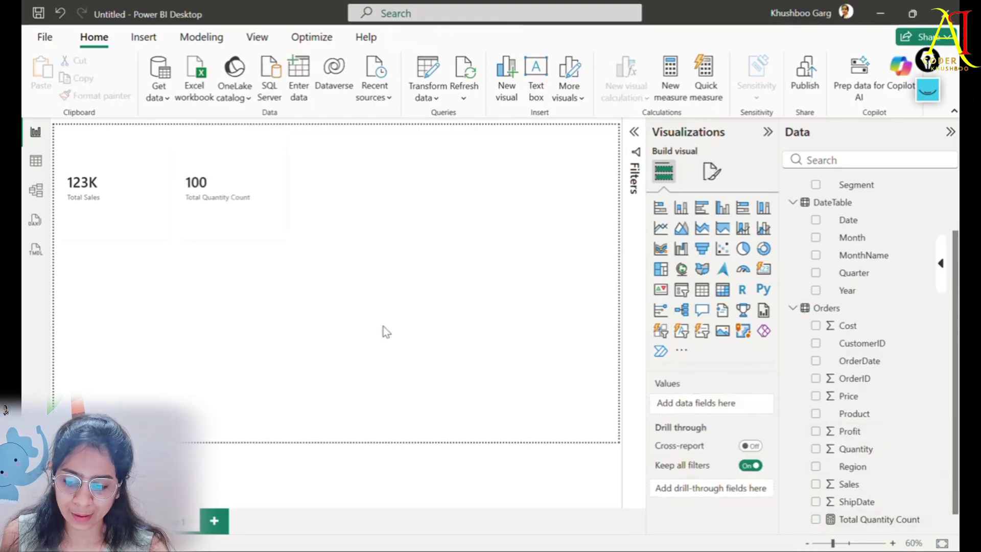
click(262, 230)
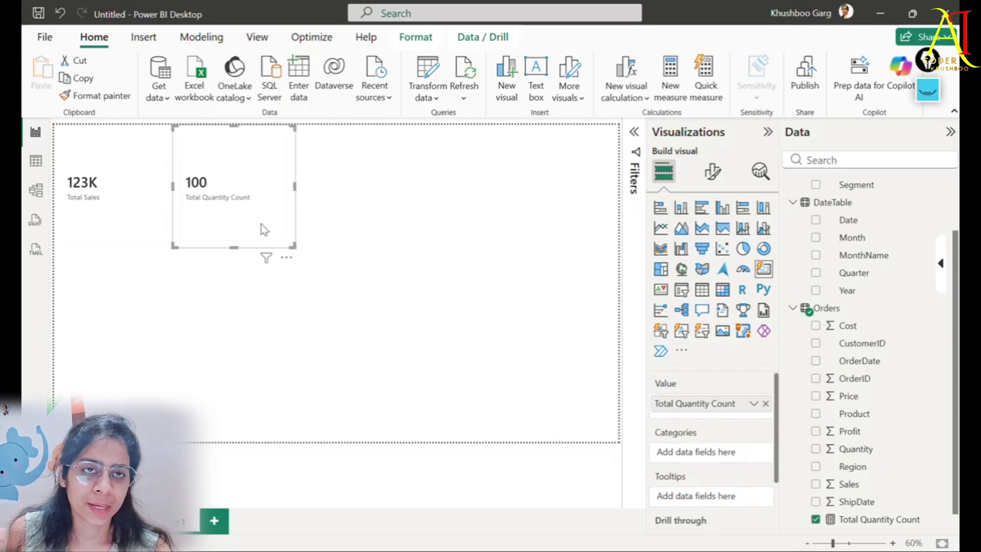
click(345, 219)
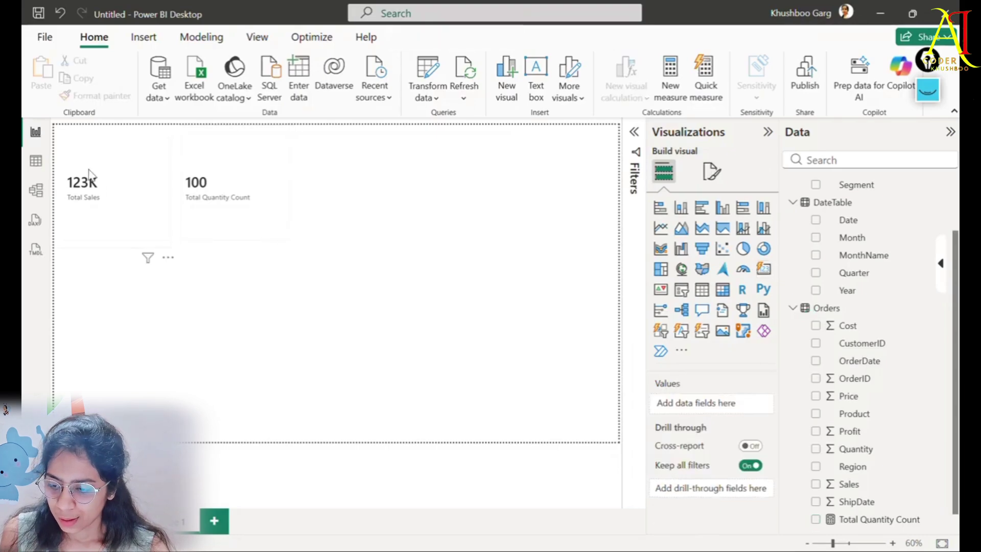
Return to the Orders table data, switch to the DAX QUERIES notes and copy the formula Total Orders = COUNTROWS(Orders).
click(41, 168)
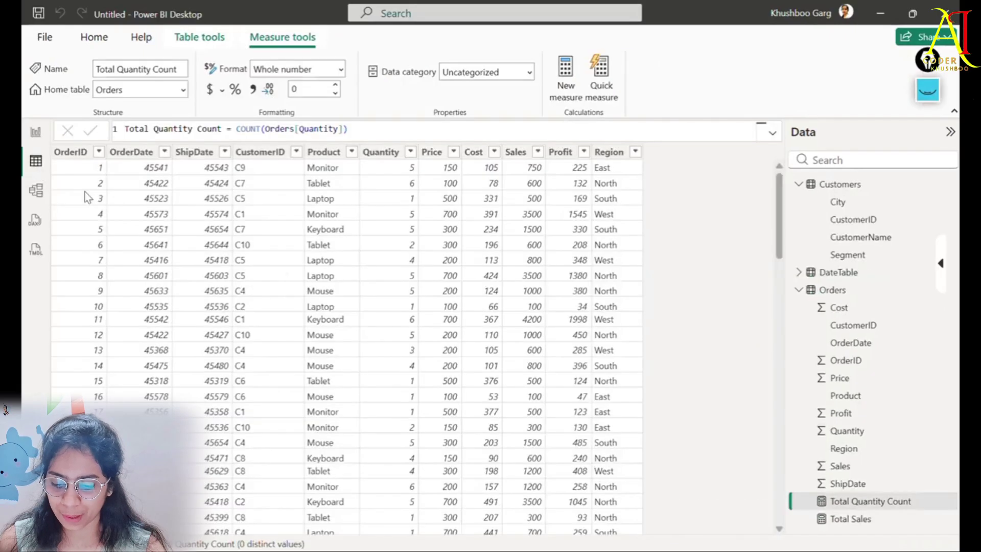
click(586, 551)
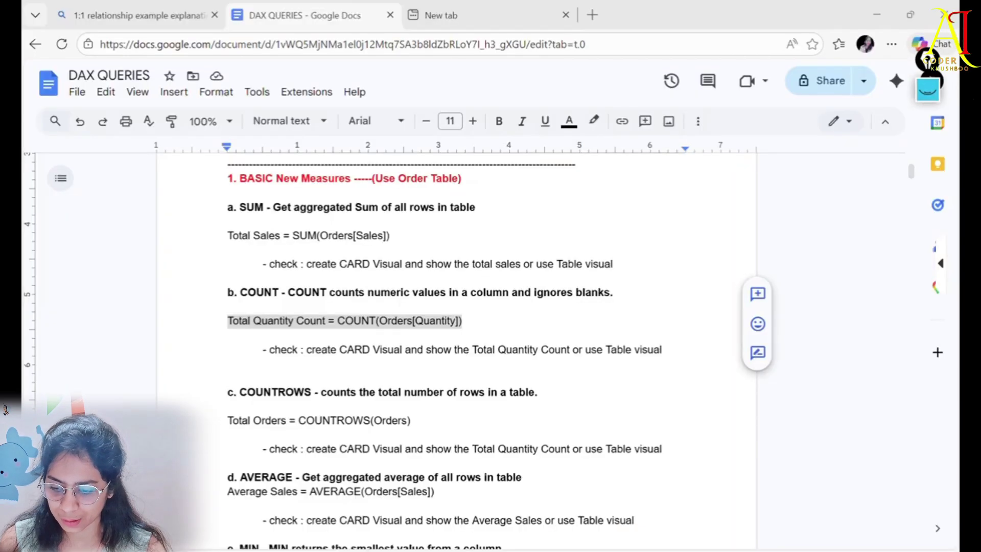
scroll(343, 374, down, 1)
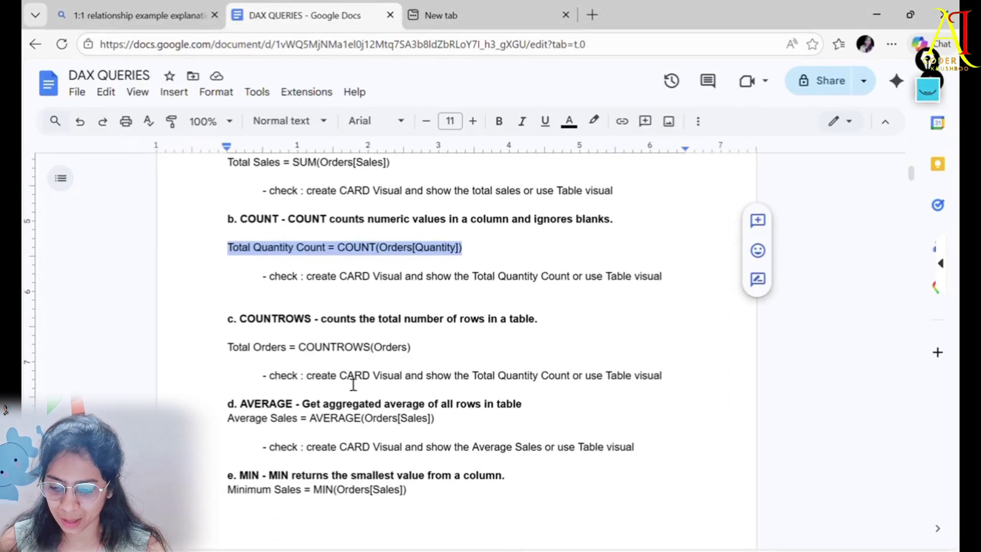
double_click(304, 319)
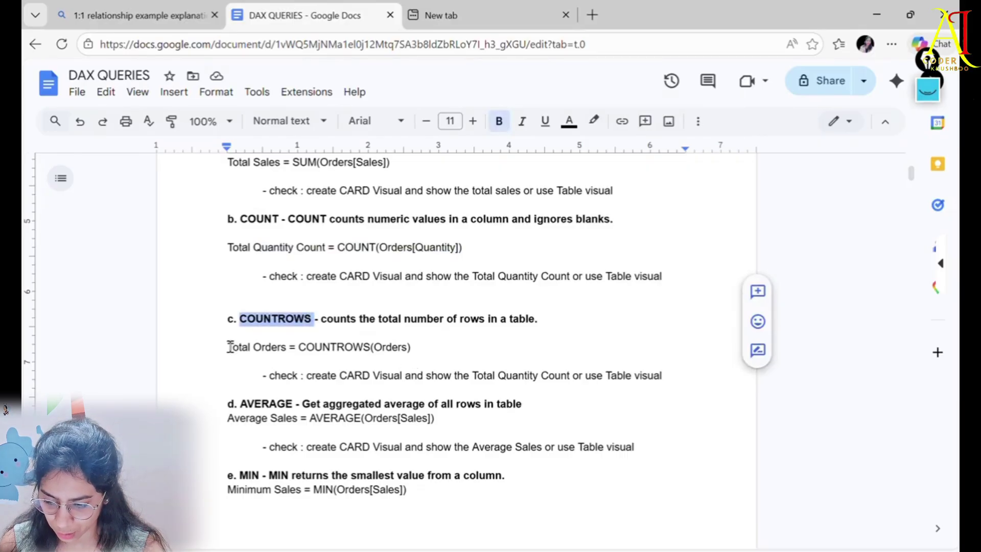
drag(228, 347, 412, 346)
key(ctrl+c)
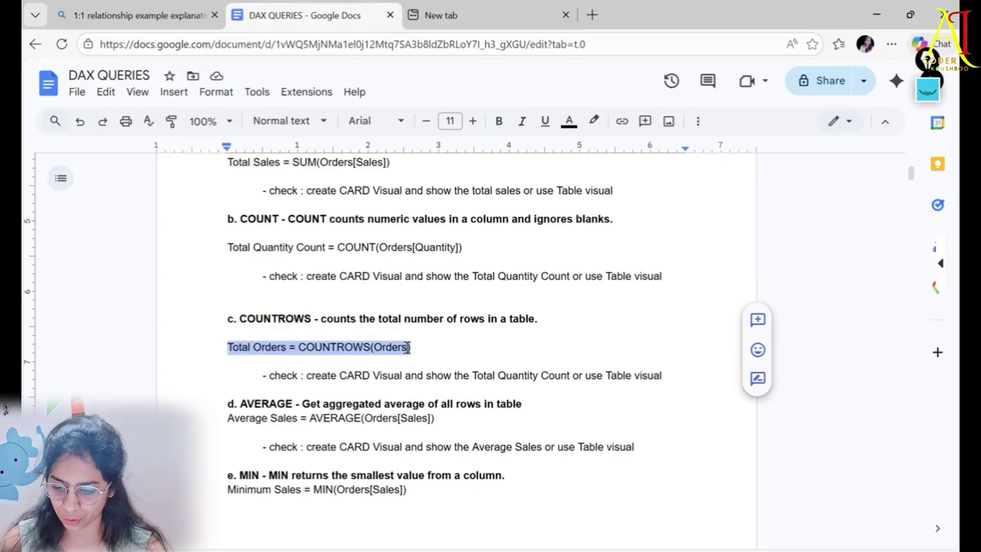
Switch to Power BI Desktop and replace the Total Quantity Count measure's formula with Total Orders = COUNTROWS(Orders).
key(alt+Tab)
click(368, 129)
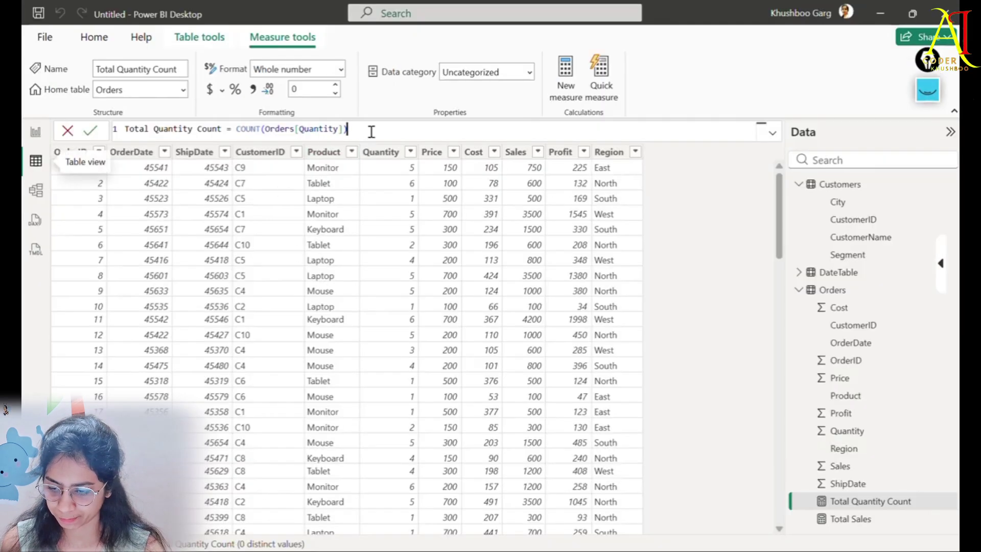
drag(368, 129, 82, 118)
key(ctrl+v)
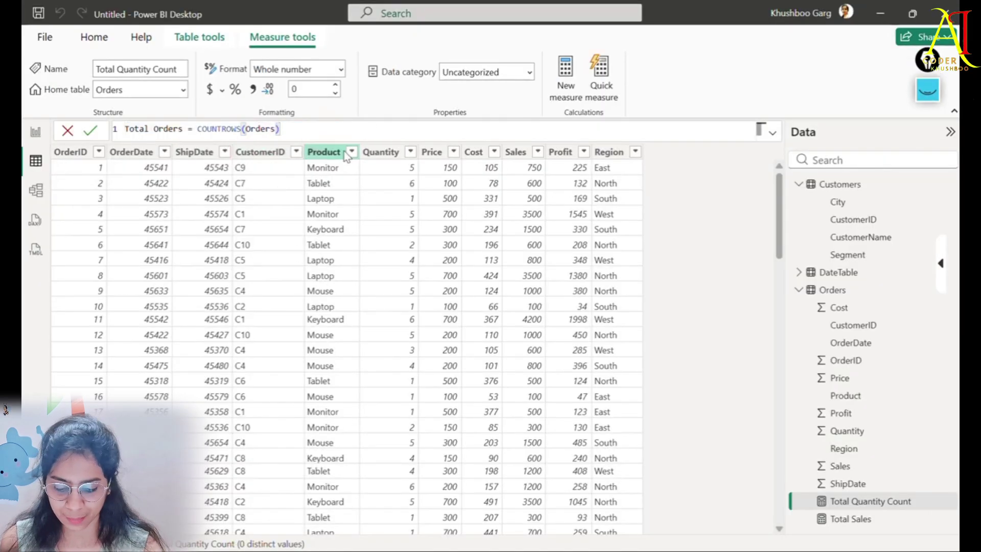
key(Return)
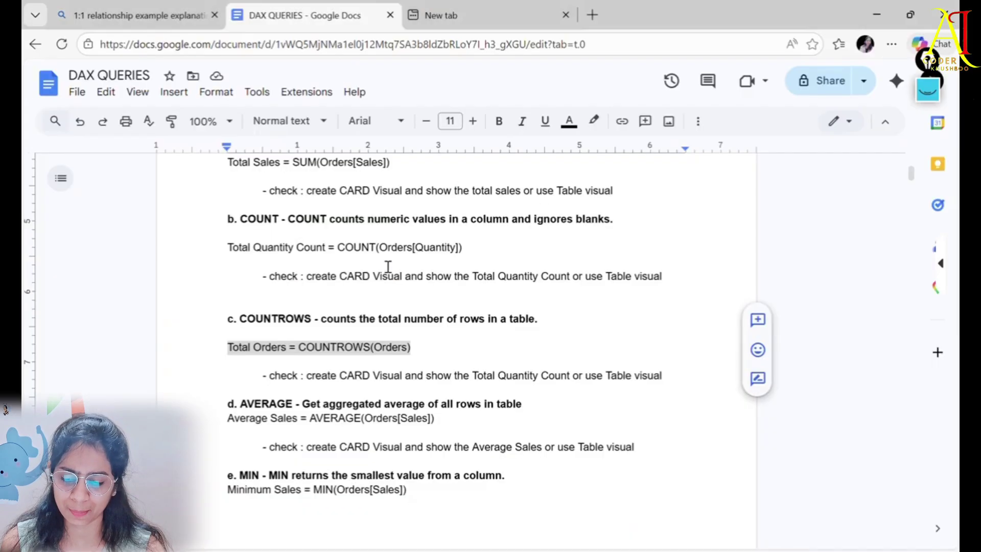
Review the SUM, COUNT and COUNTROWS measure definitions in the DAX QUERIES document against the Orders table in Power BI Desktop.
key(alt+Tab)
double_click(339, 350)
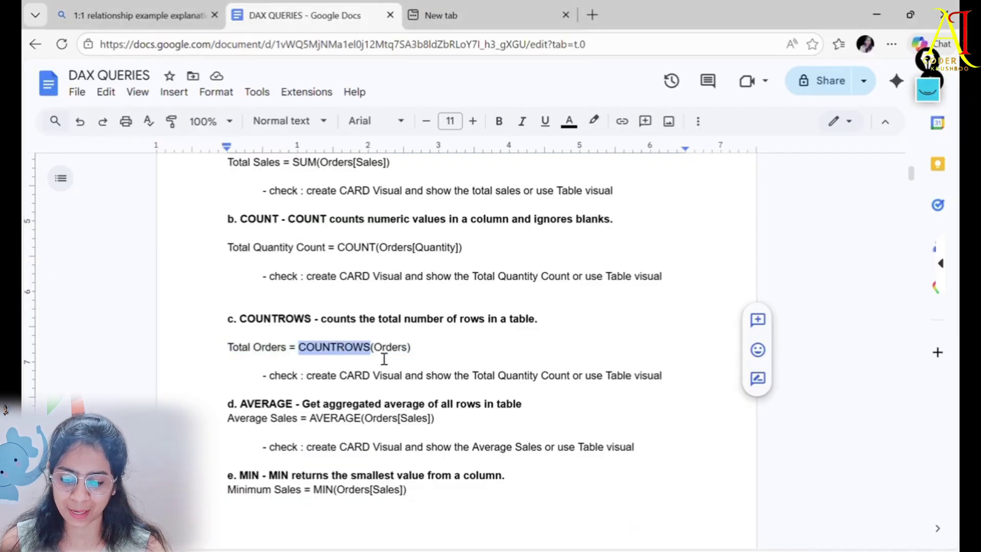
scroll(378, 352, up, 1)
click(367, 320)
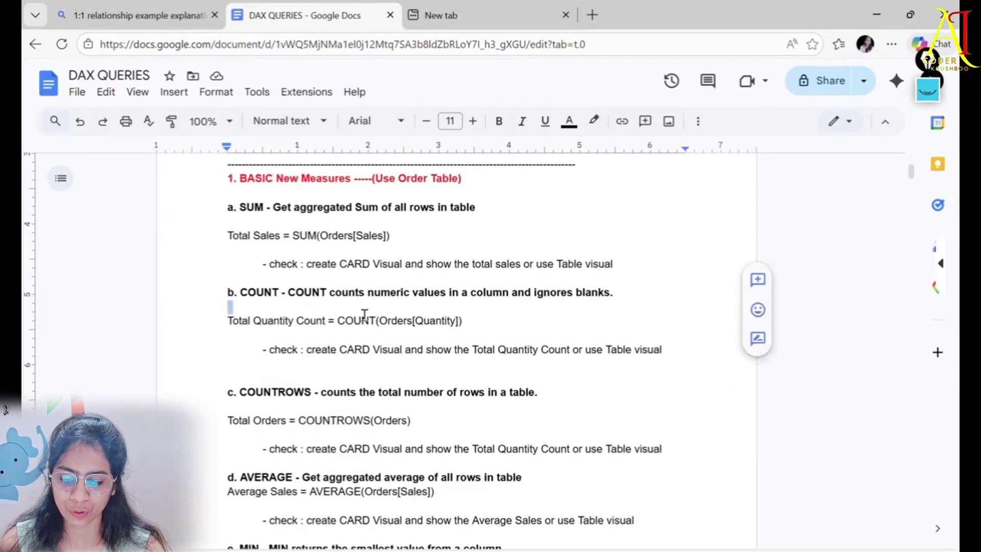
double_click(309, 236)
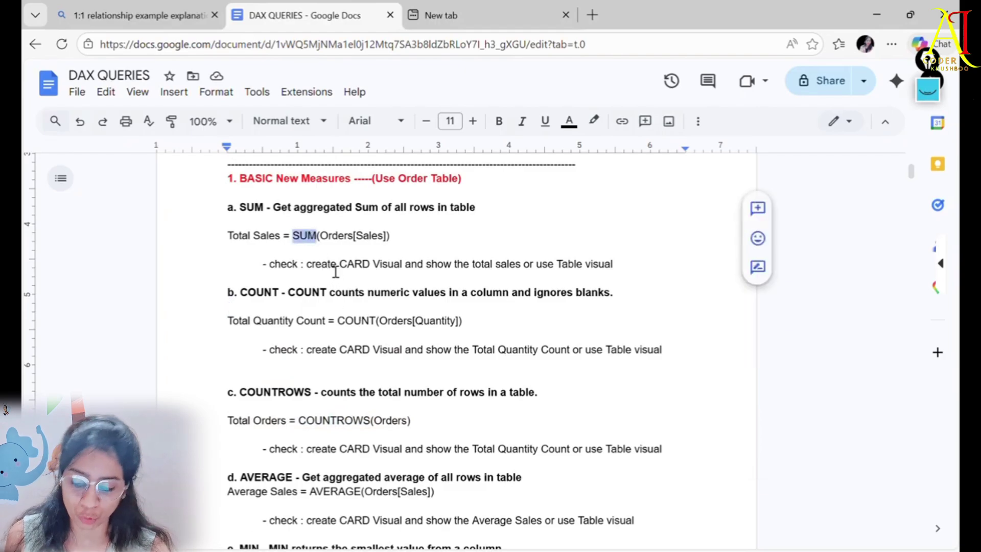
key(alt+Tab)
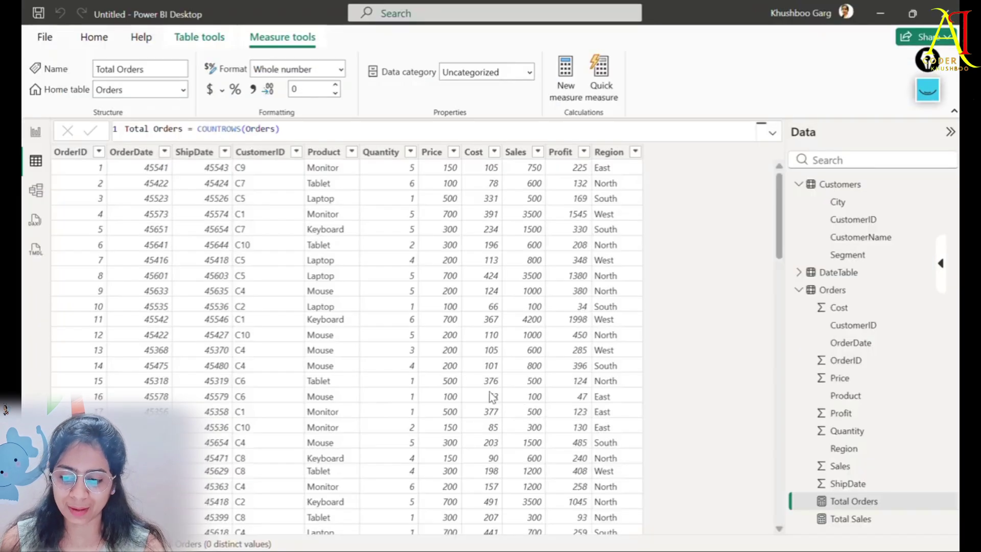
key(alt+Tab)
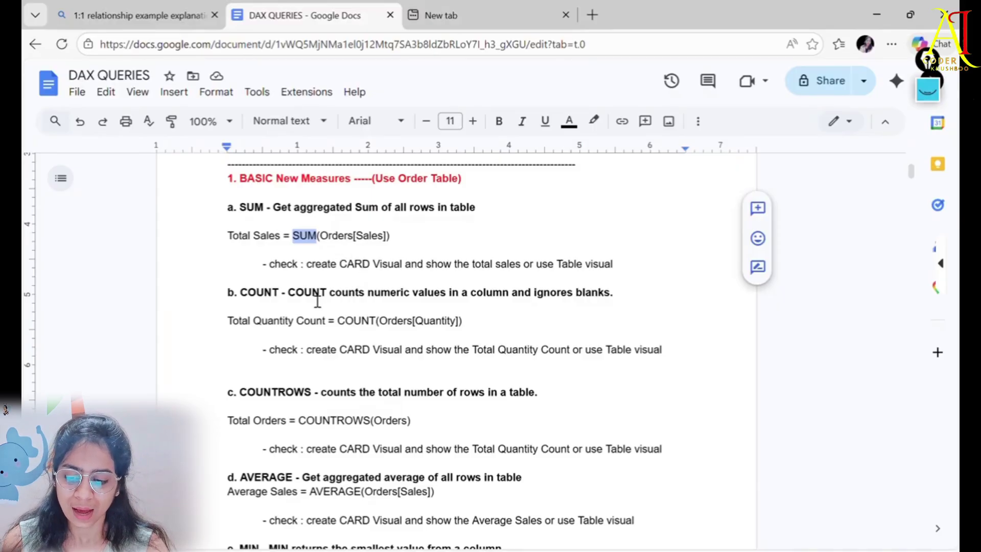
double_click(259, 292)
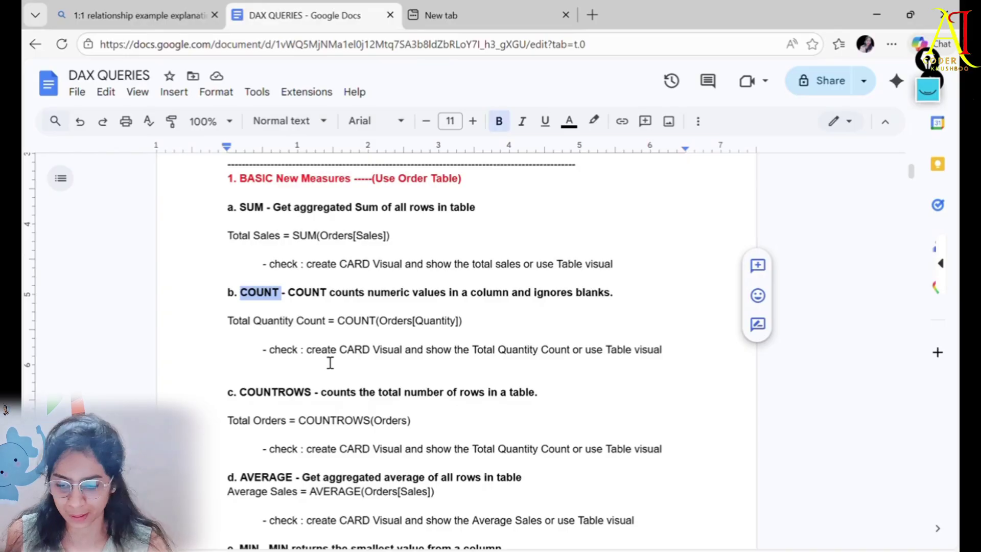
click(389, 395)
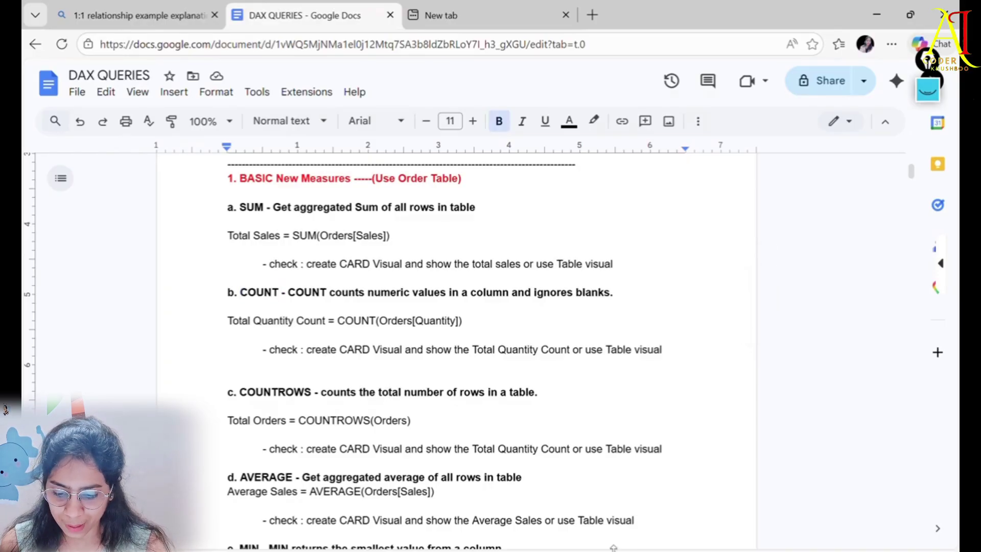
Switch to Power BI Desktop and check the Total Orders measure's formula across the report, table and model views.
key(alt+Tab)
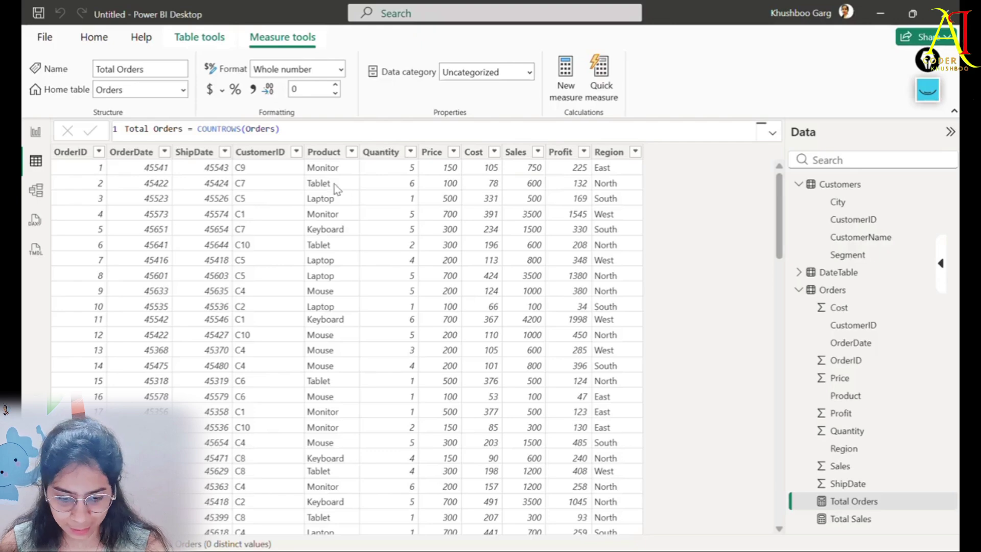
click(303, 127)
key(Return)
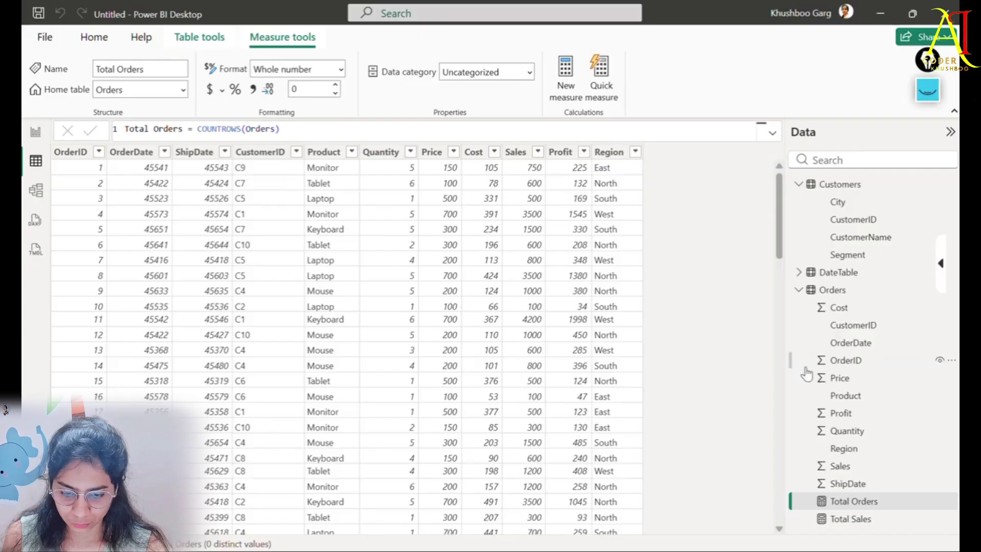
click(295, 128)
key(Return)
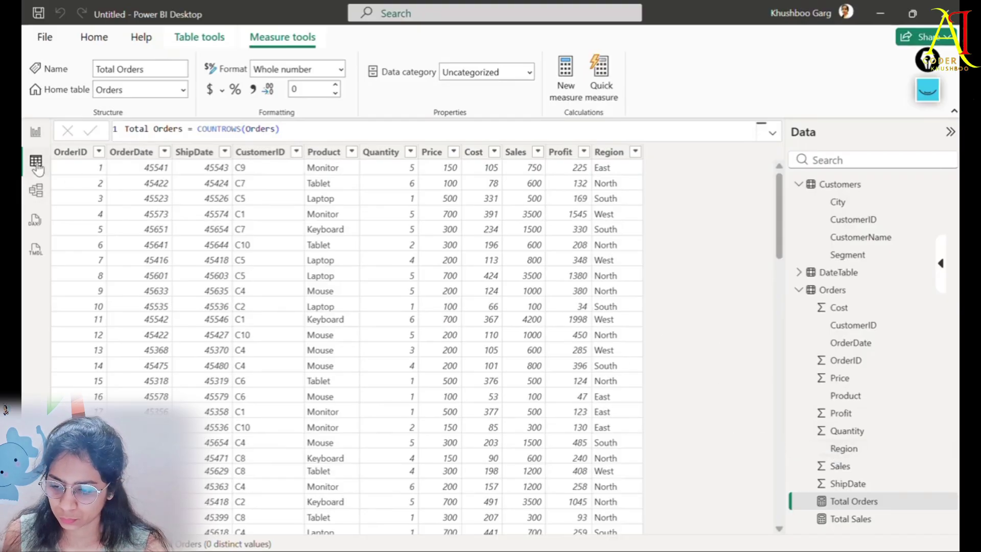
click(36, 133)
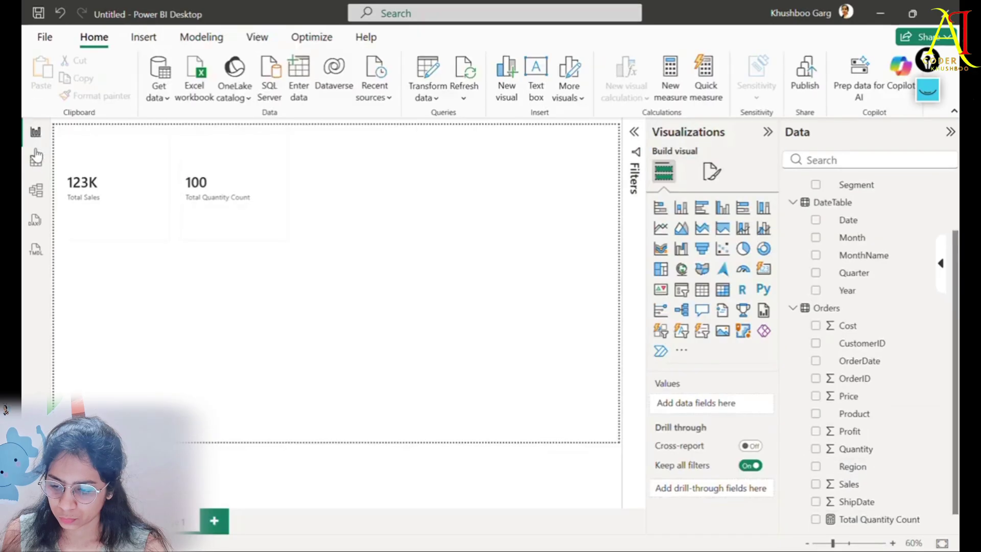
click(36, 162)
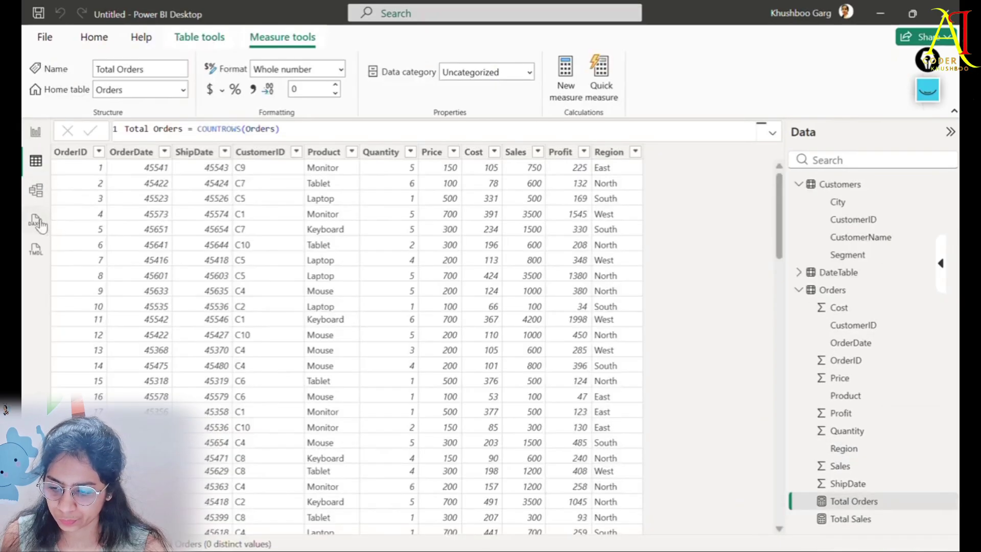
click(36, 190)
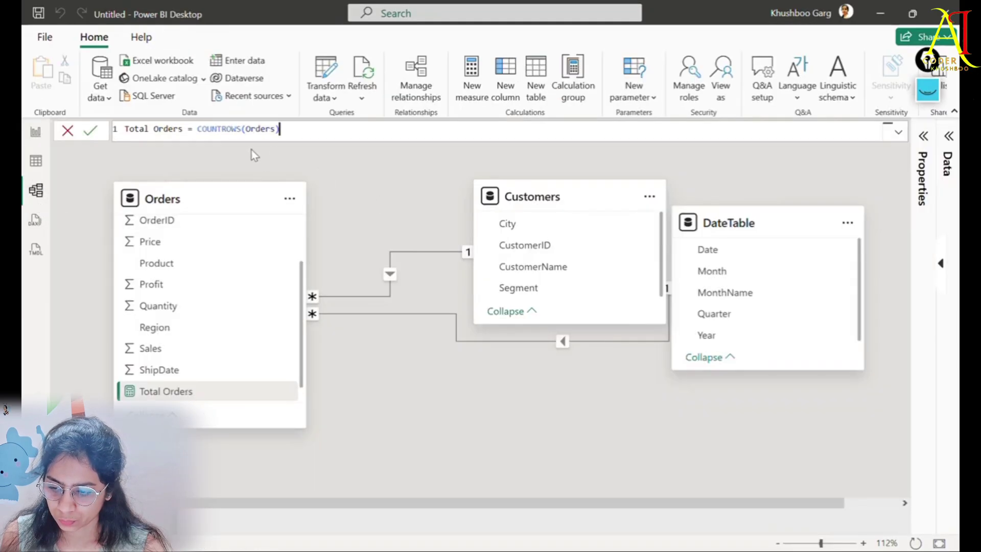
click(35, 161)
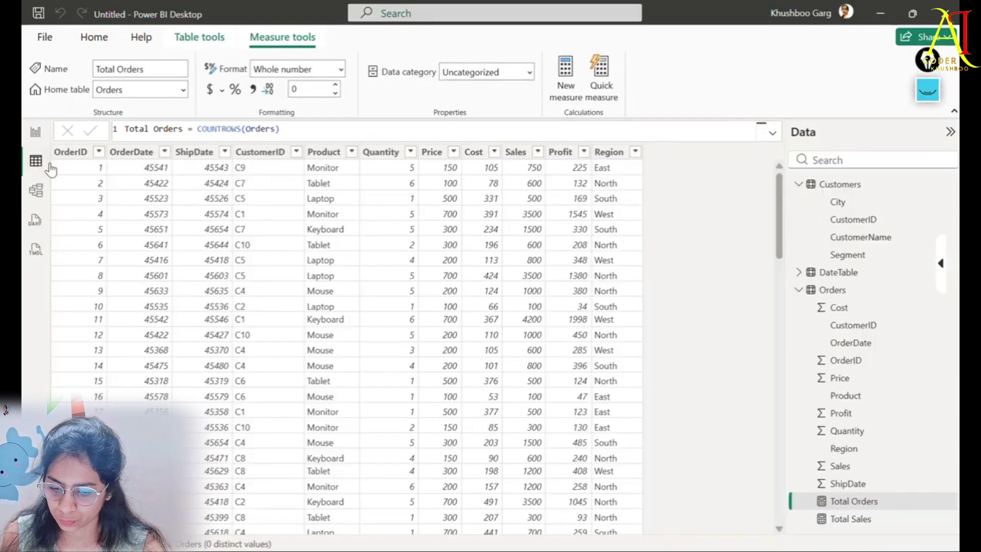
click(833, 291)
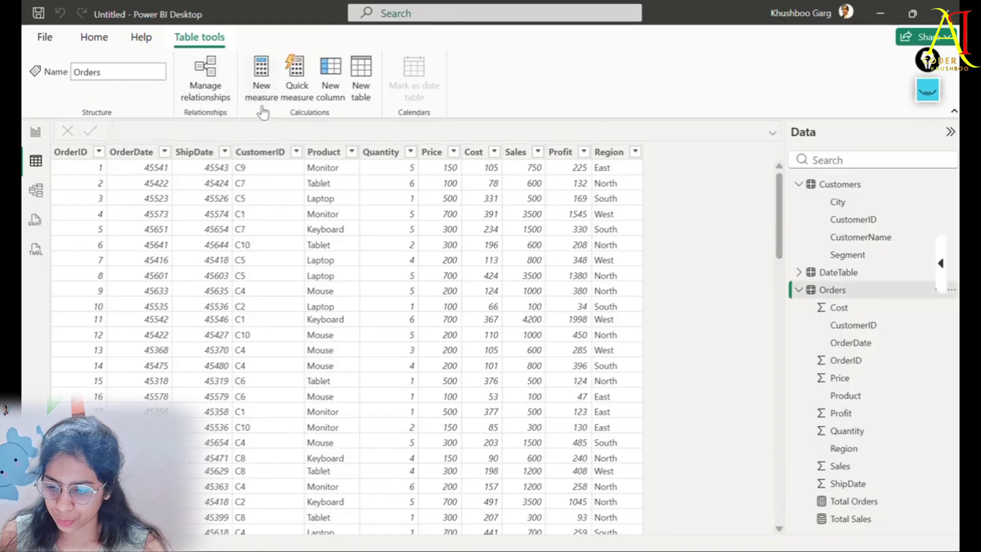
click(263, 88)
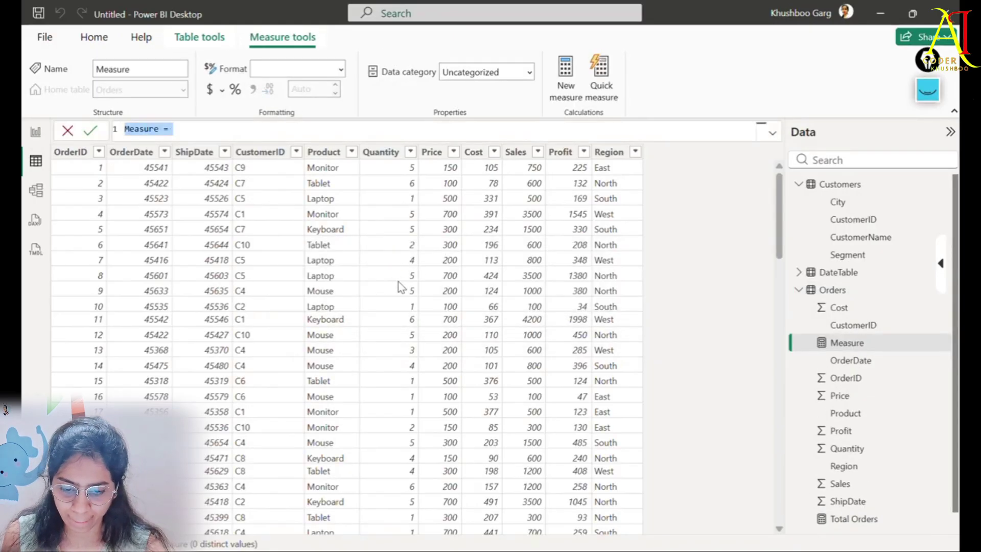
scroll(842, 394, down, 1)
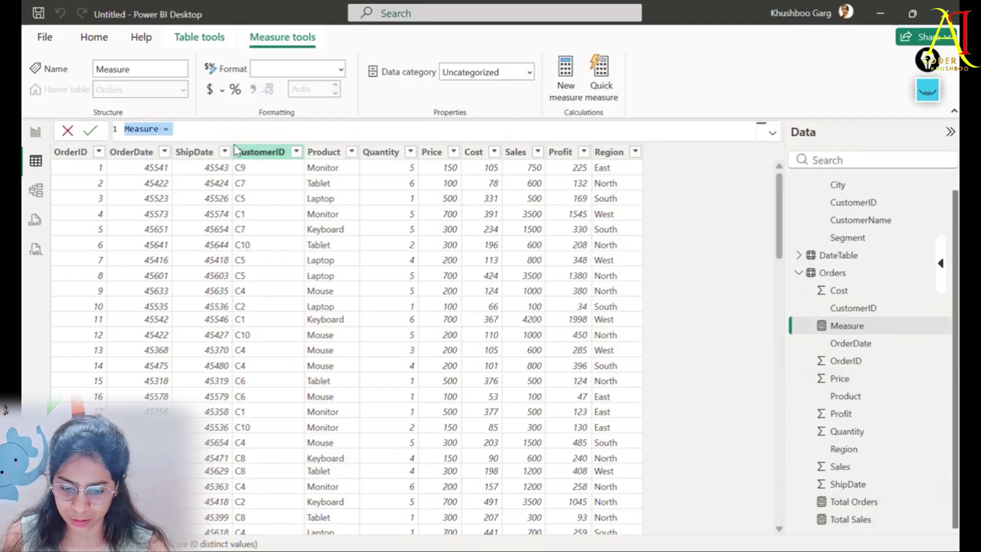
click(583, 548)
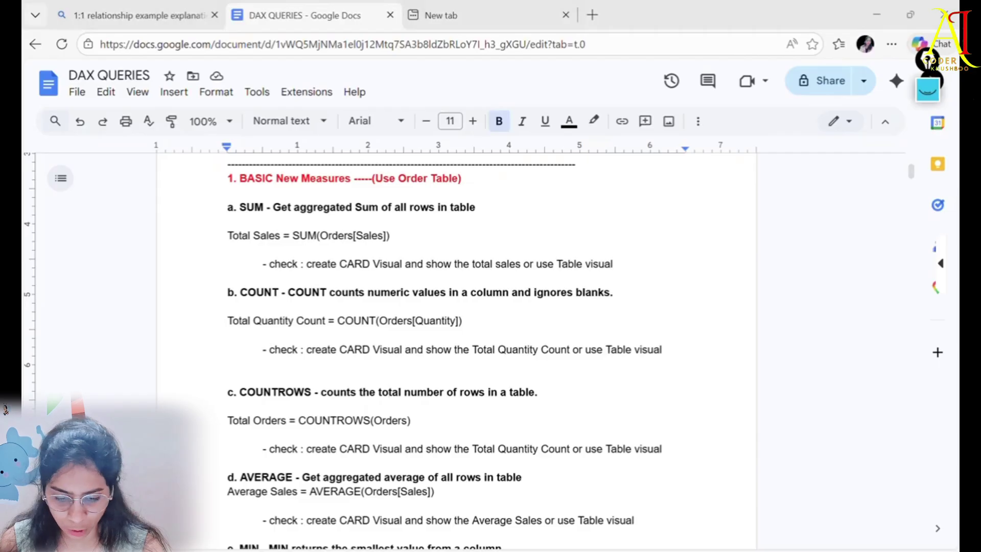
key(alt+Tab)
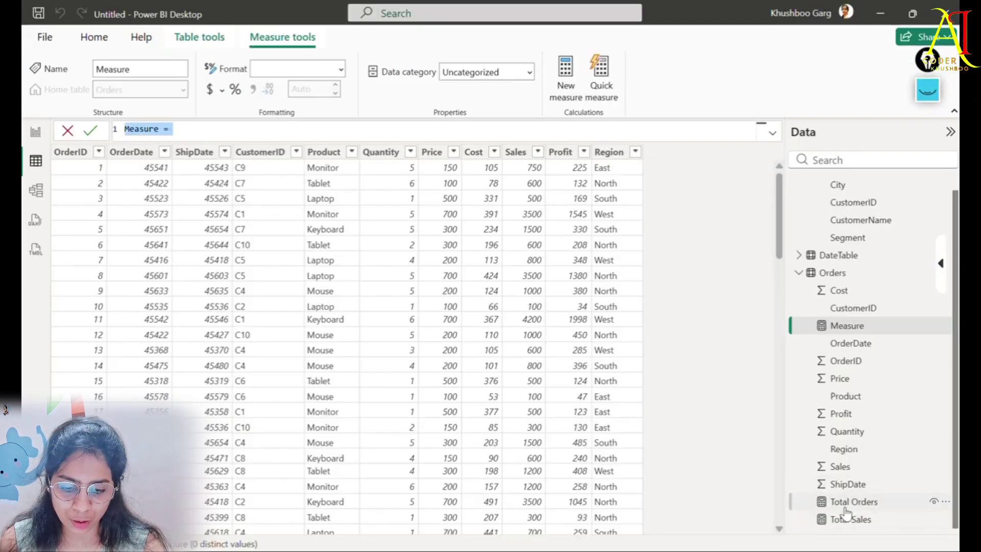
scroll(847, 383, up, 1)
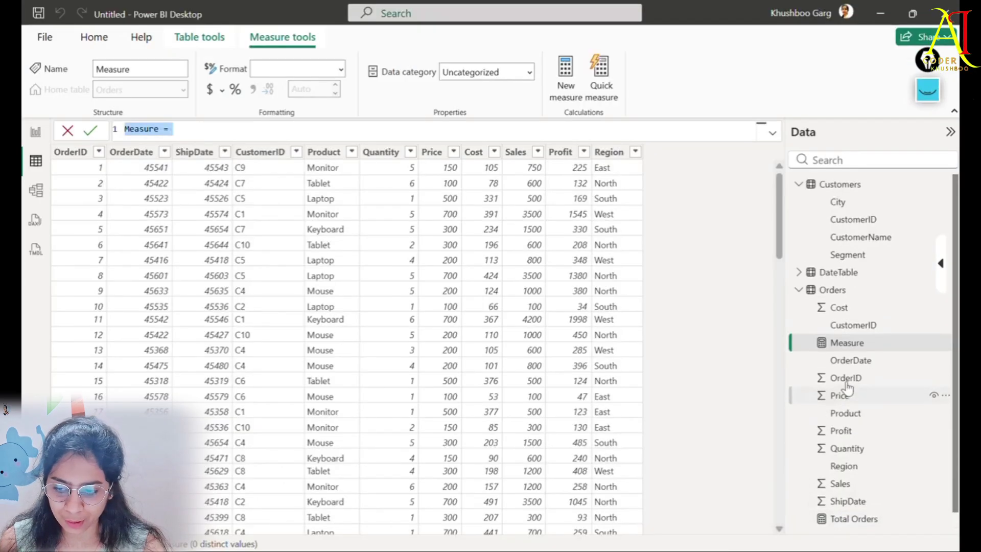
scroll(847, 389, down, 1)
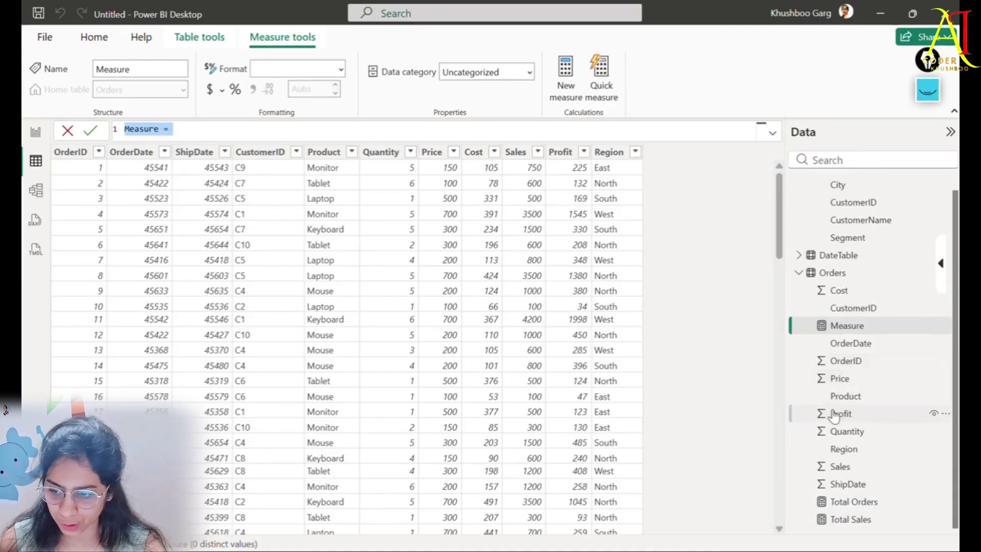
click(43, 161)
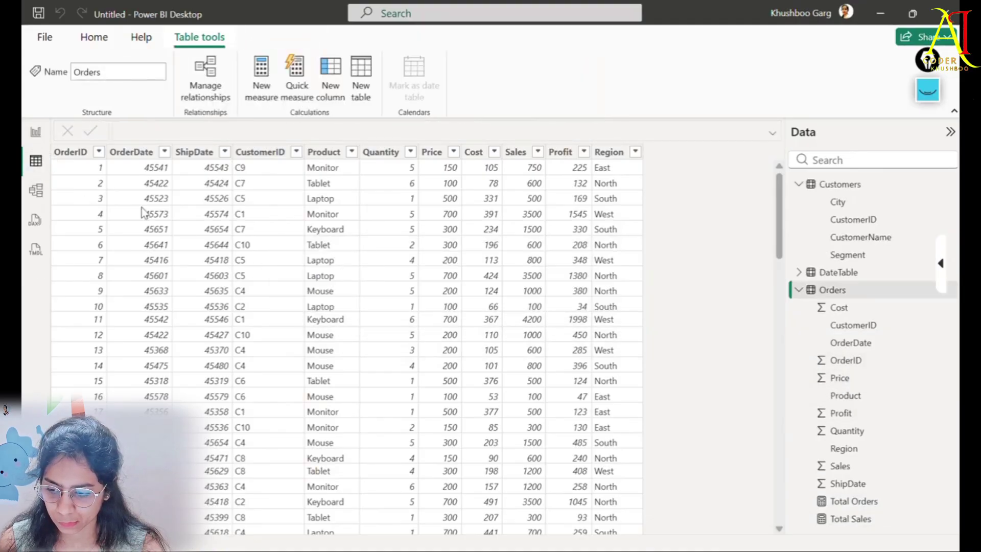
Compare the report's cards and the Orders measures with the COUNT definition in the DAX QUERIES document.
click(35, 132)
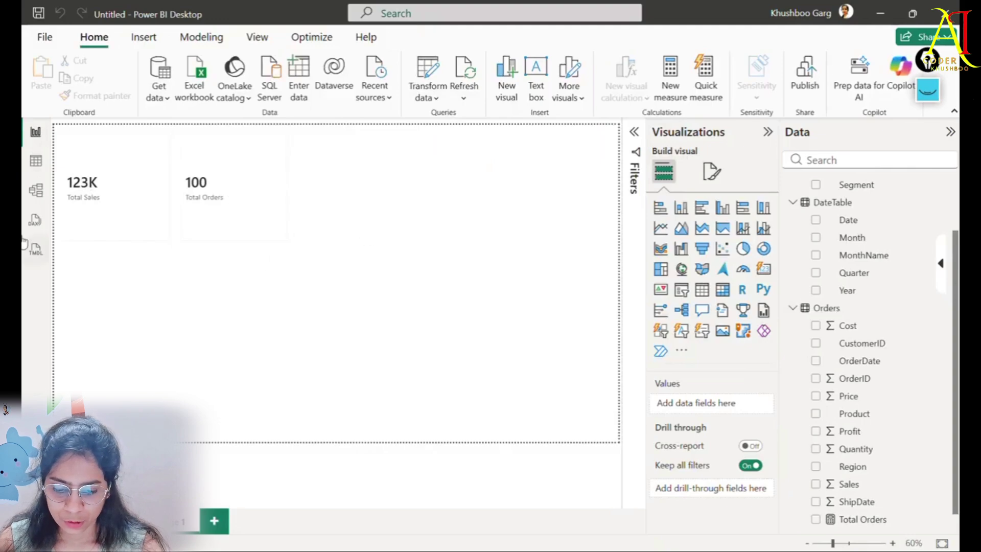
key(alt+Tab)
click(443, 326)
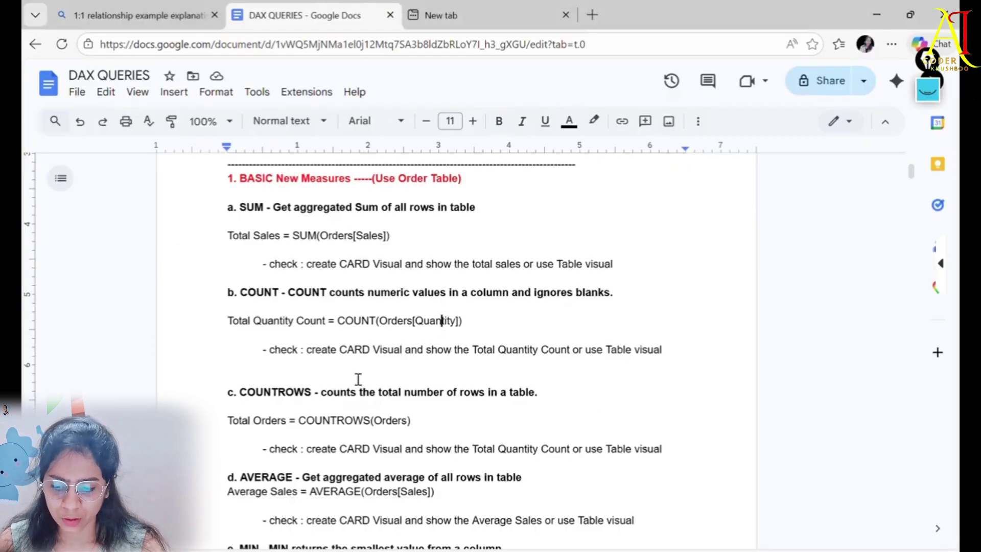
scroll(357, 381, down, 2)
scroll(339, 352, up, 2)
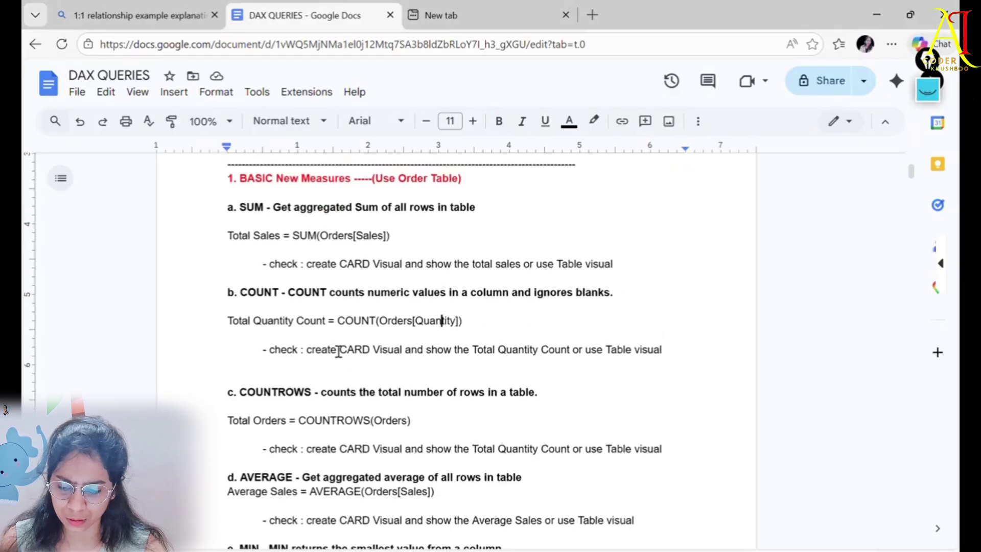
double_click(326, 294)
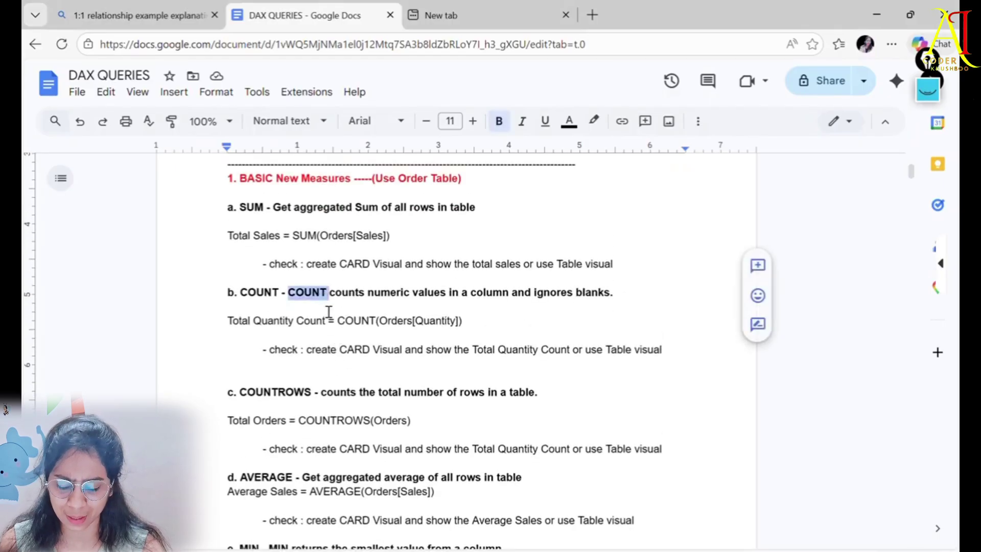
double_click(432, 328)
key(alt+Tab)
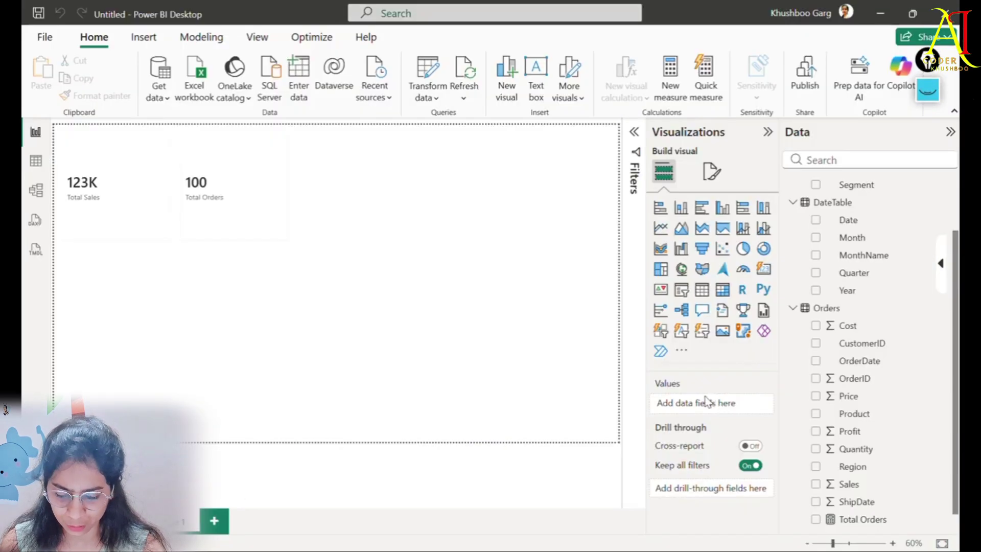
scroll(874, 485, down, 1)
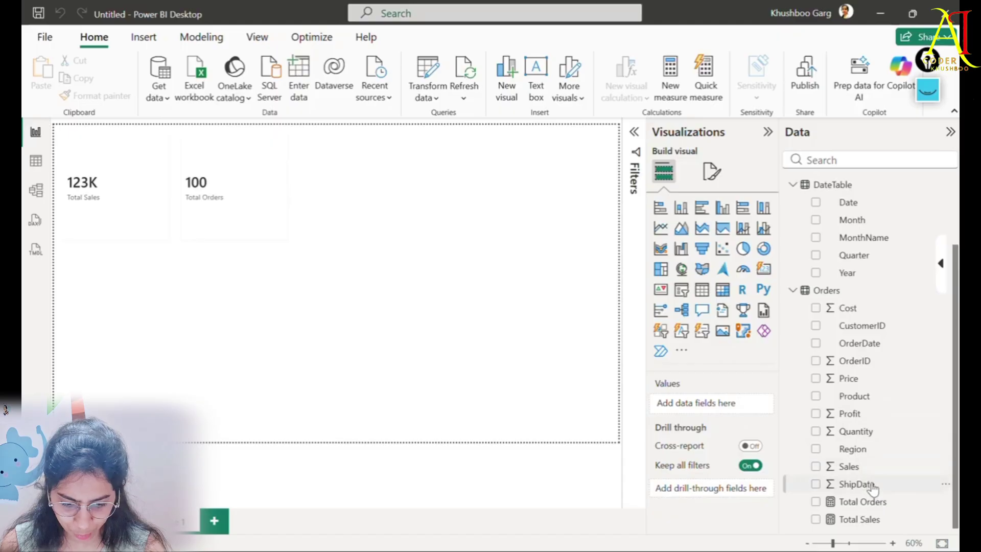
Copy the formula Total Quantity Count = COUNT(Orders[Quantity]) from the DAX QUERIES document in Google Docs and return to Power BI Desktop.
key(alt+Tab)
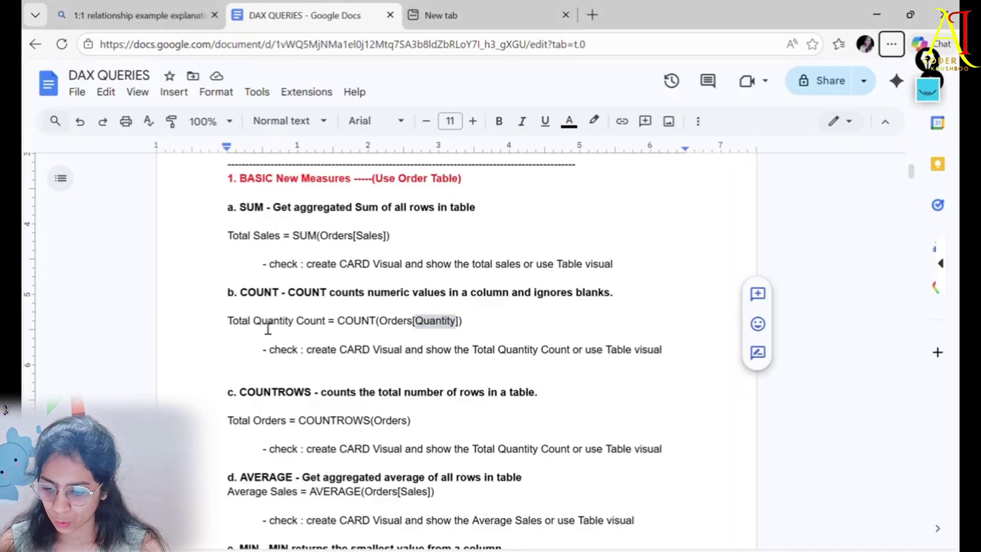
triple_click(230, 321)
key(ctrl+c)
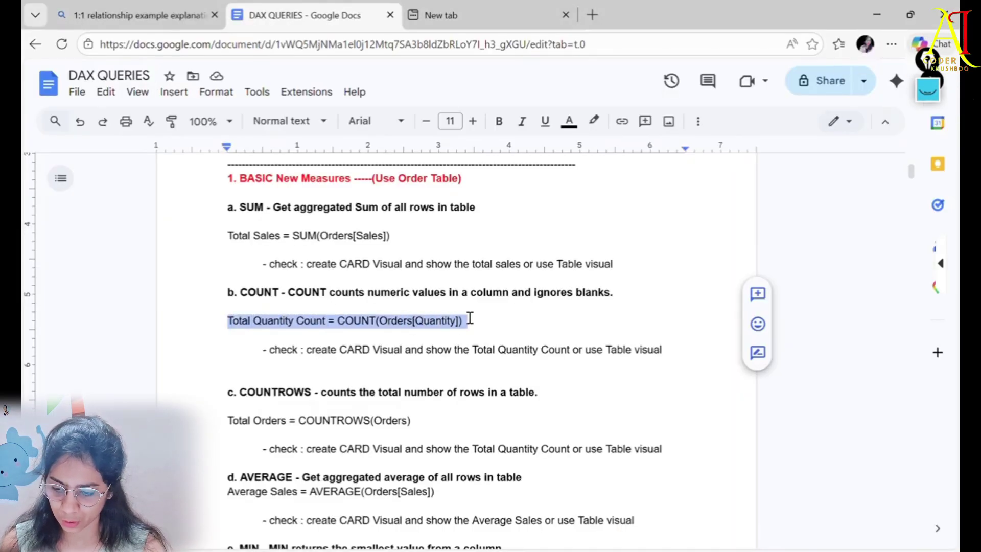
key(alt+Tab)
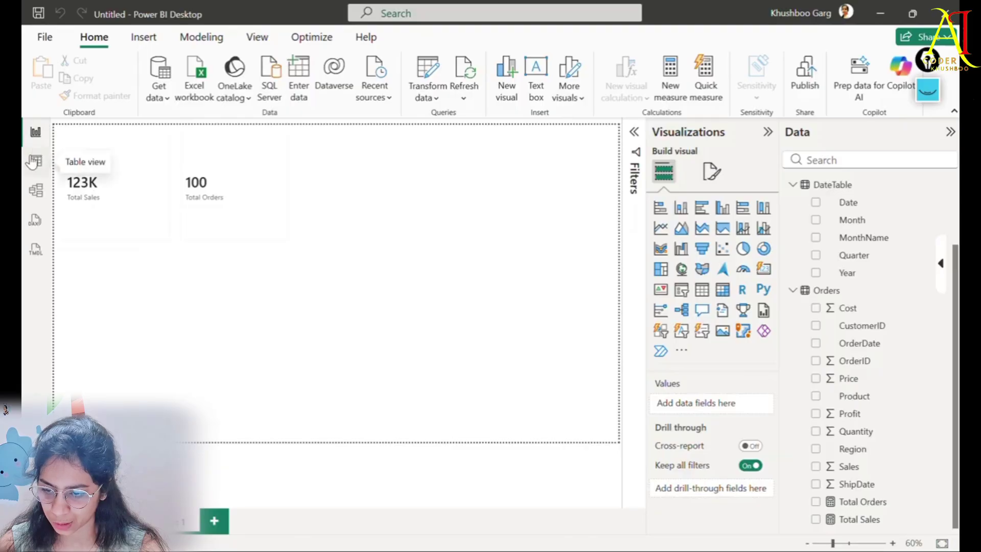
Create a new measure in the Orders table with the copied Total Quantity Count = COUNT(Orders[Quantity]) formula, and return to the report view.
click(33, 162)
click(260, 77)
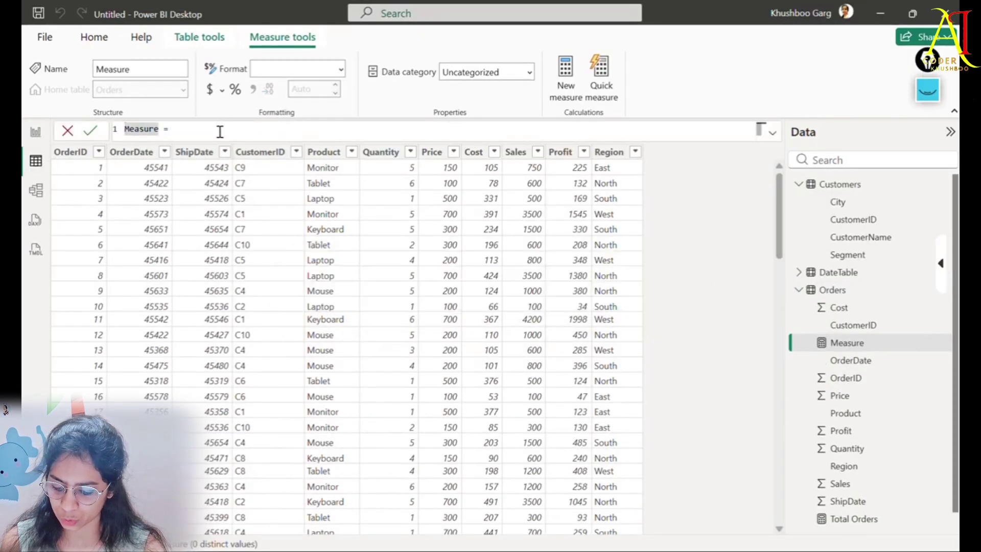
key(ctrl+v)
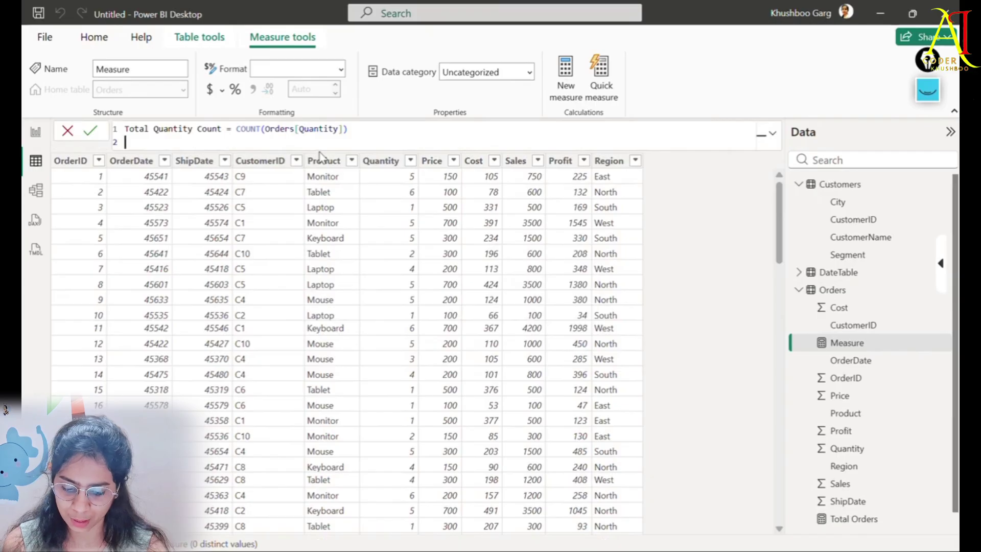
key(BackSpace)
key(Return)
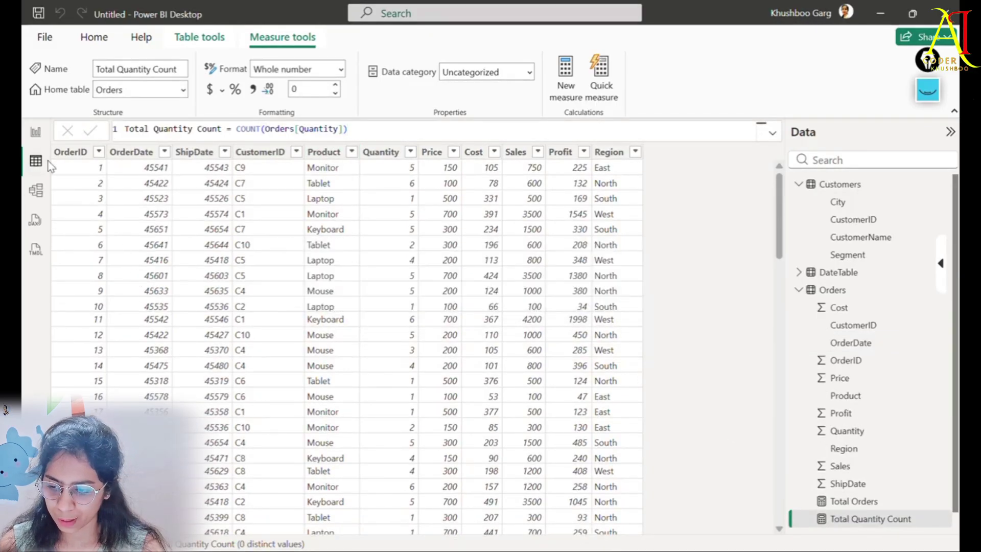
click(35, 131)
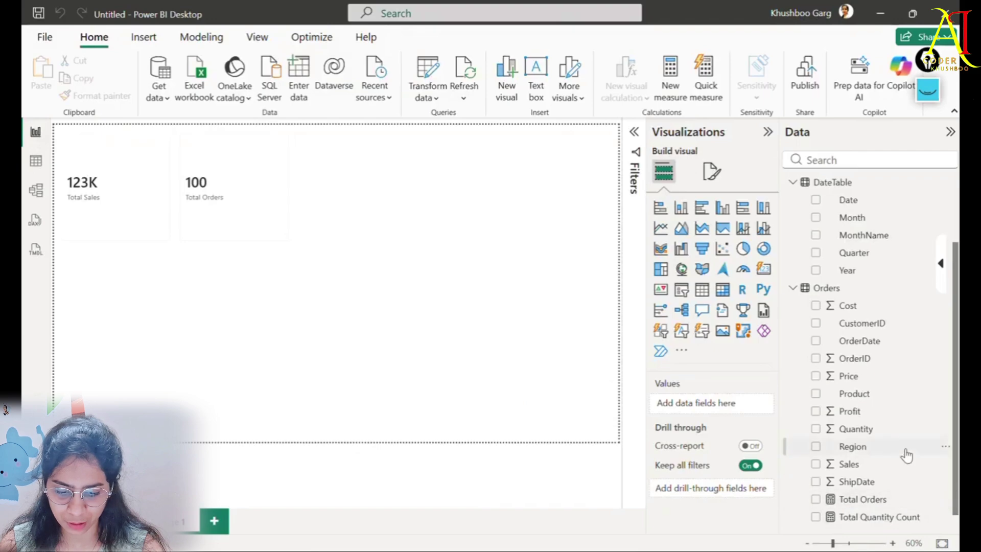
Add a card visual beside the Total Orders card and populate it with the Total Quantity Count measure.
scroll(907, 455, down, 1)
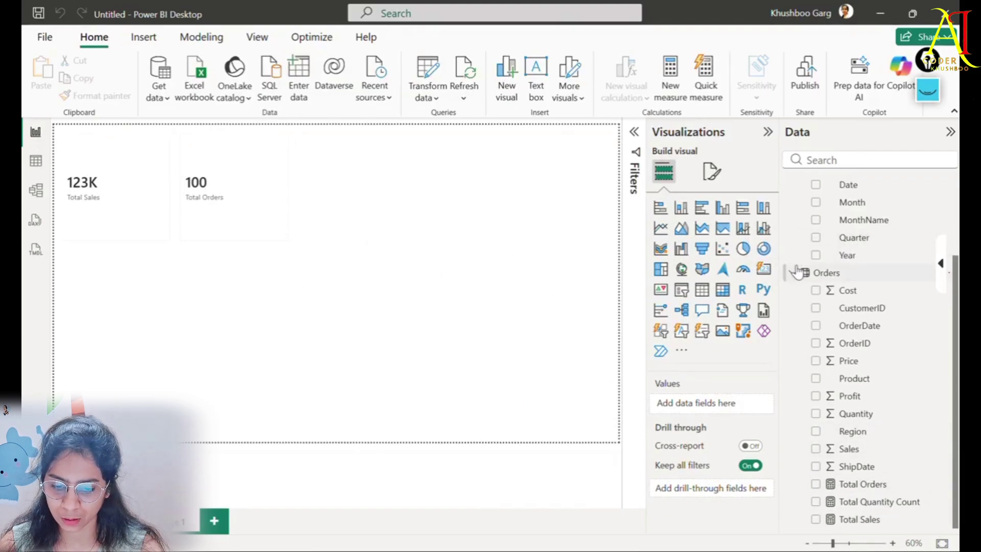
click(763, 269)
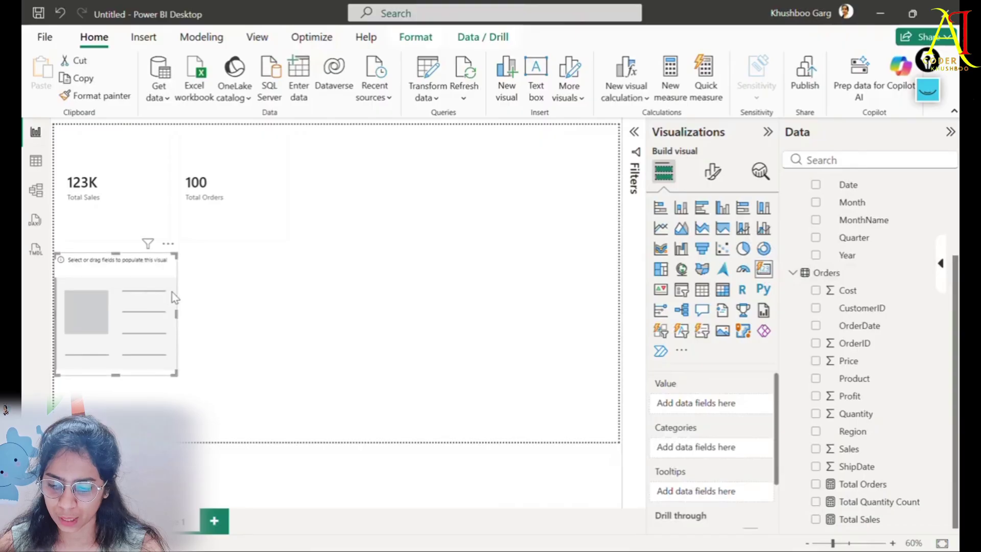
drag(159, 295, 387, 168)
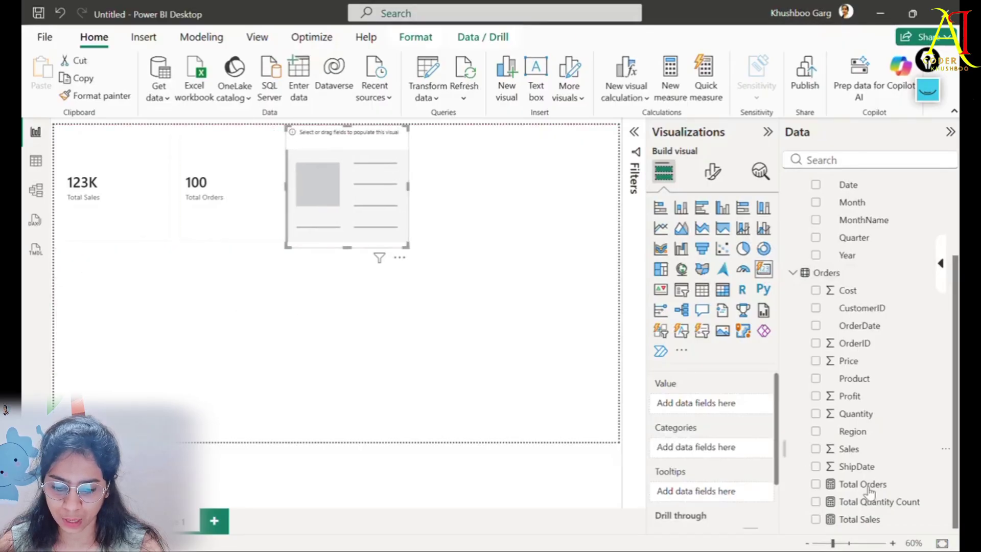
drag(884, 502, 366, 173)
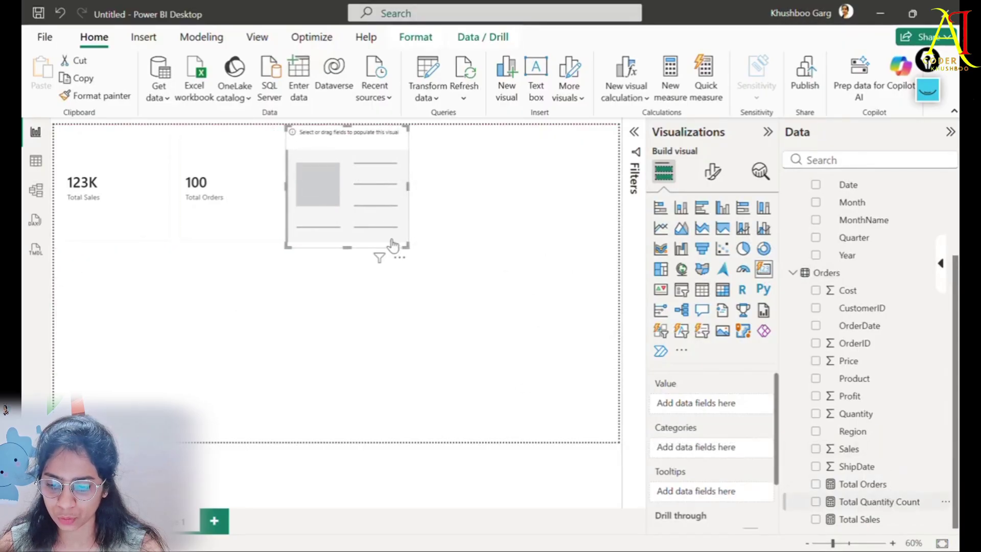
click(199, 252)
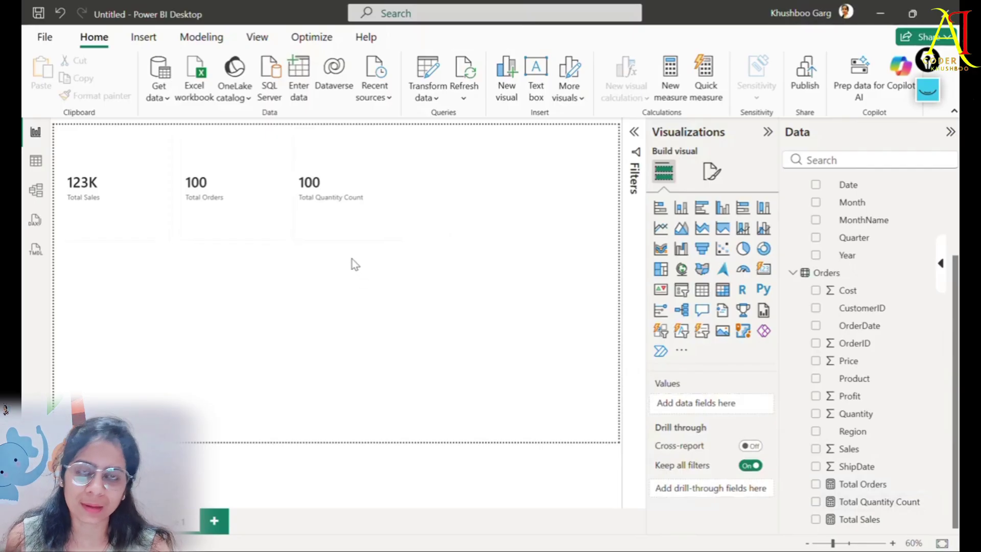
Copy the formula Average Sales = AVERAGE(Orders[Sales]) from the DAX QUERIES document in Google Docs and return to Power BI Desktop's table view.
click(36, 161)
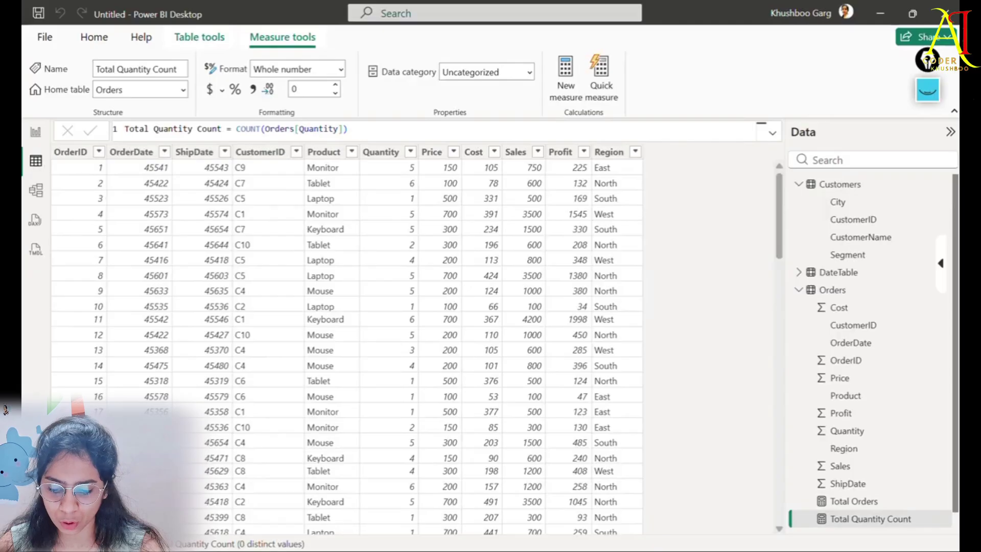
click(593, 491)
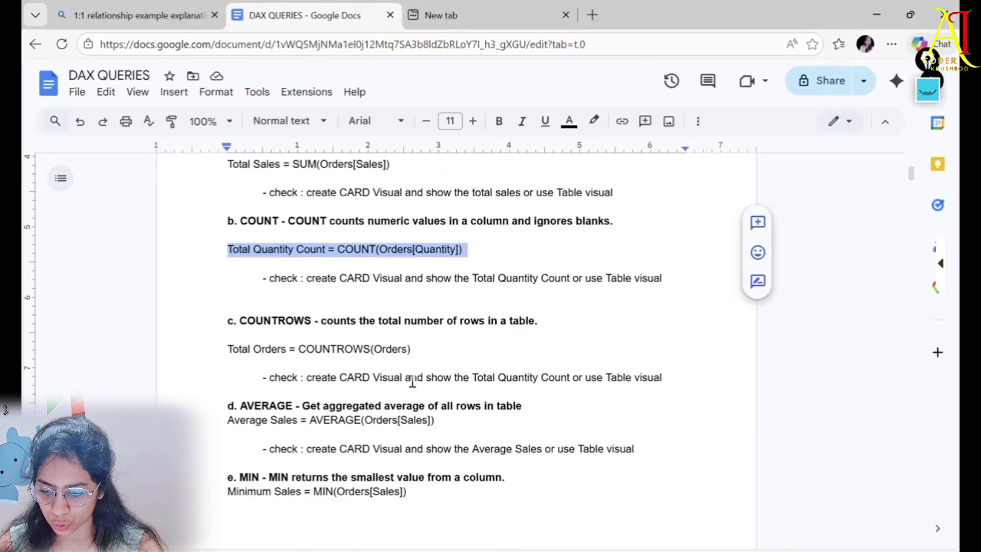
double_click(279, 320)
scroll(357, 355, up, 3)
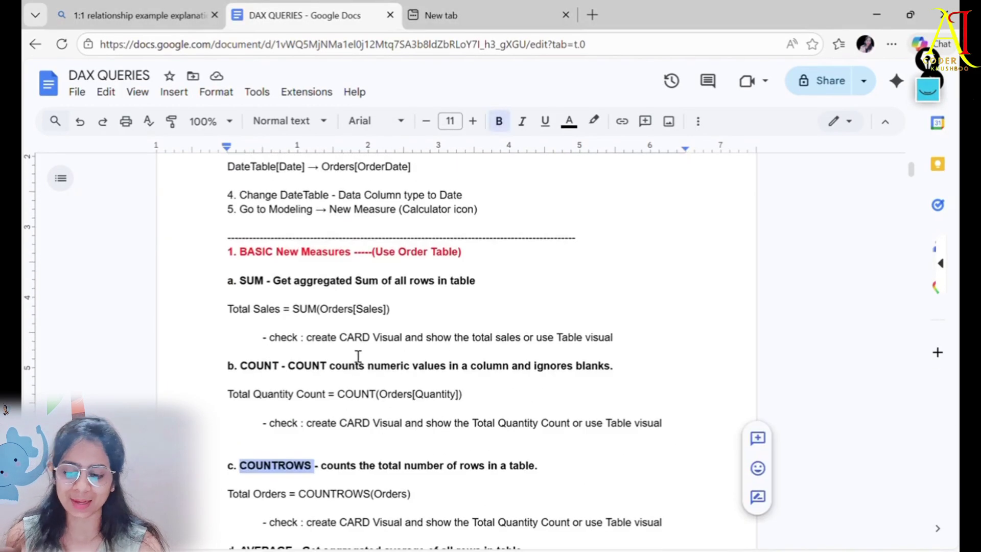
scroll(354, 304, down, 4)
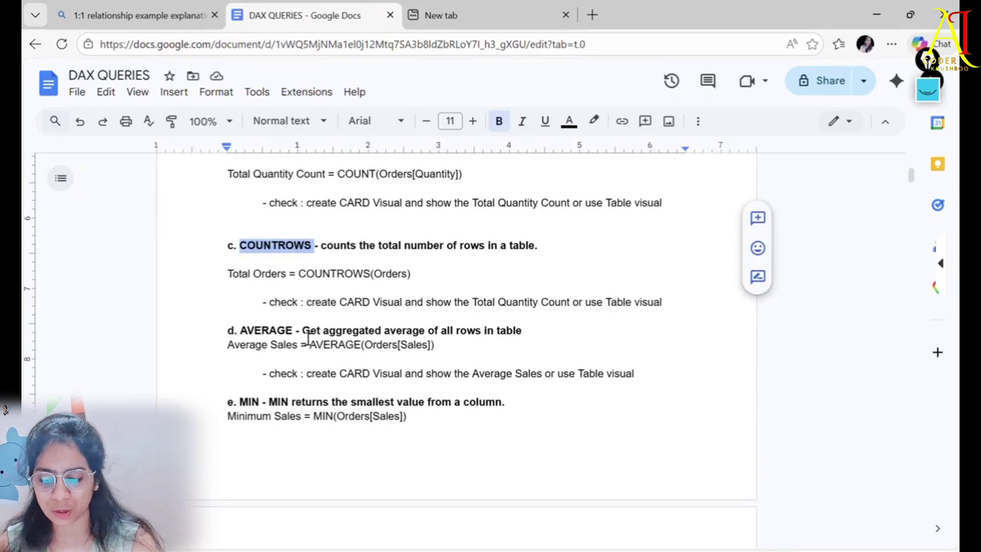
drag(339, 345, 444, 346)
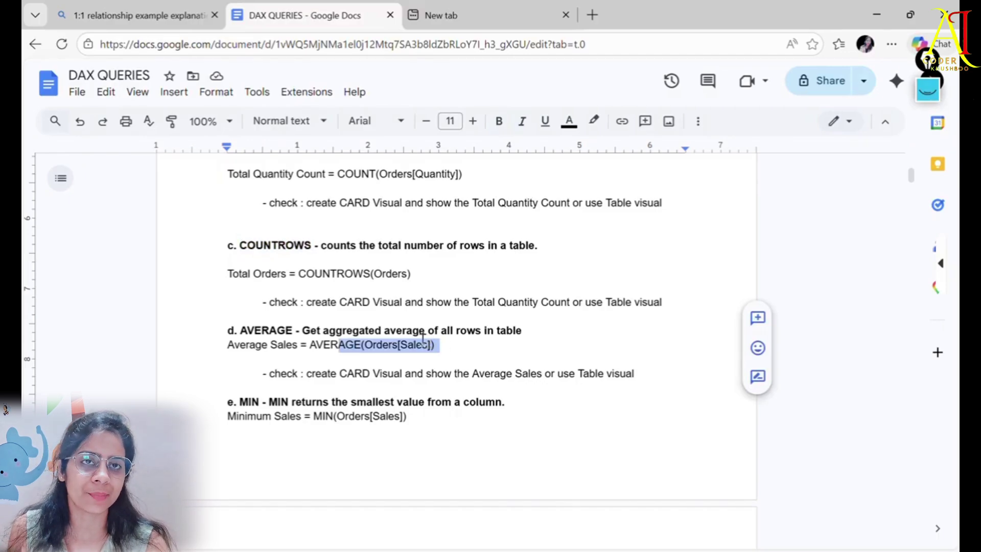
double_click(355, 343)
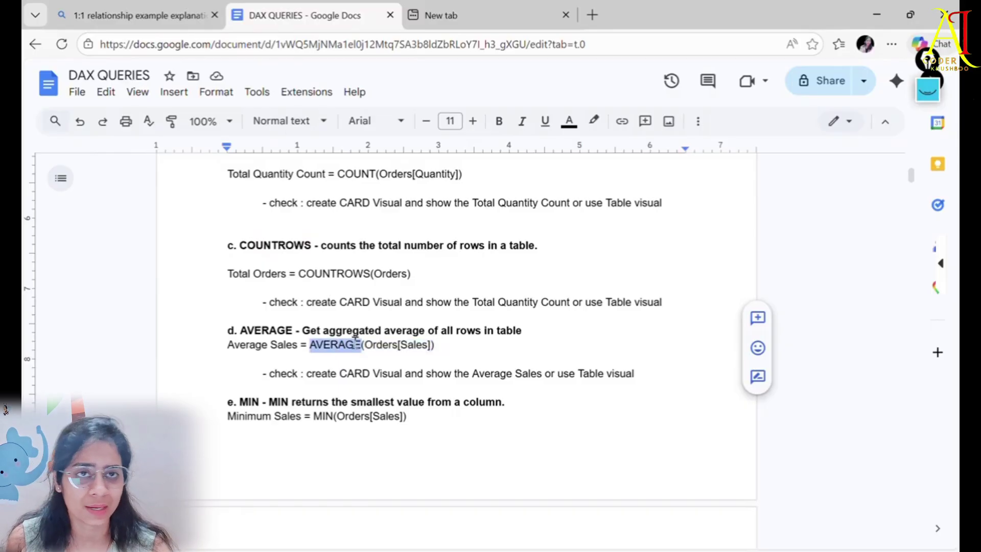
drag(355, 357, 445, 343)
key(ctrl+c)
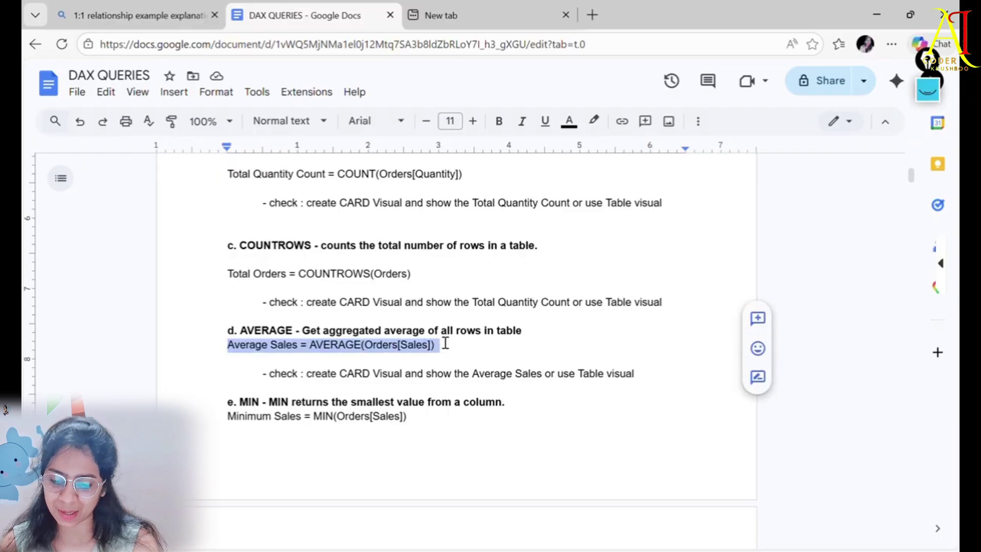
key(alt+Tab)
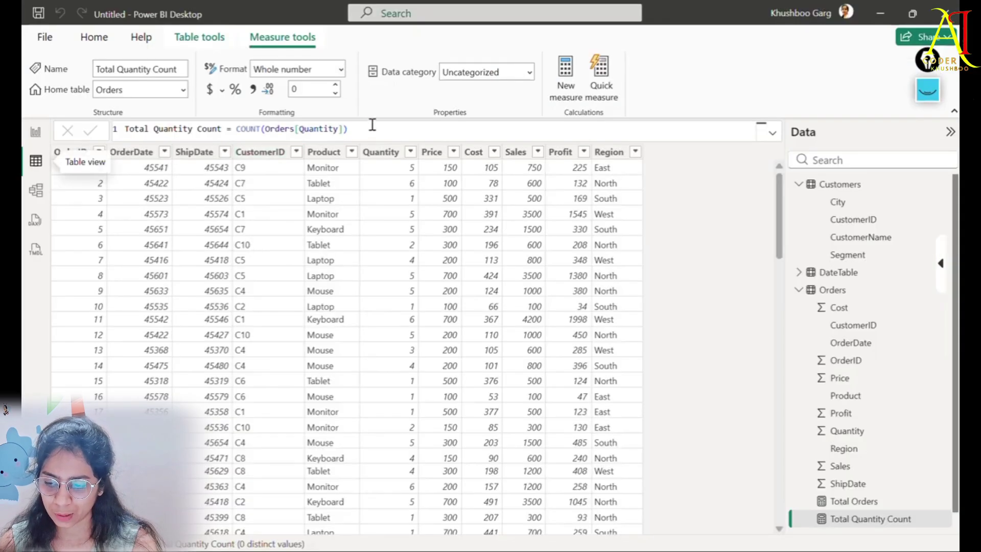
Create a new measure in the Orders table with the copied formula Average Sales = AVERAGE(Orders[Sales]).
drag(373, 126, 36, 133)
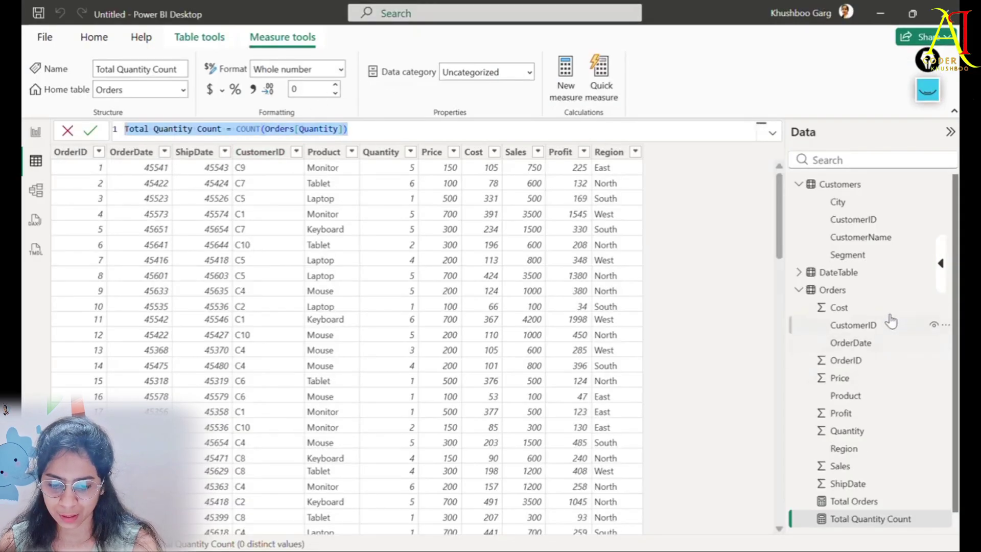
click(839, 292)
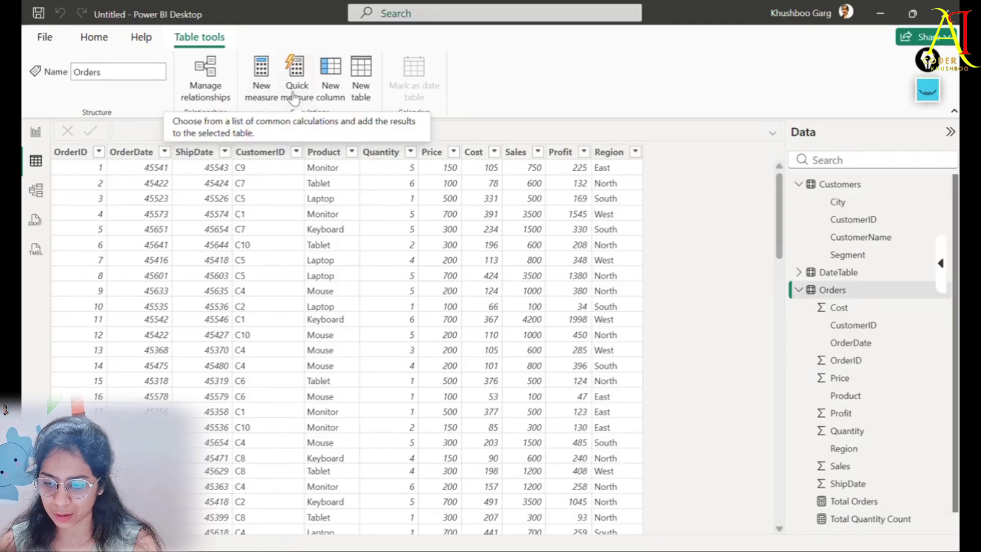
click(254, 90)
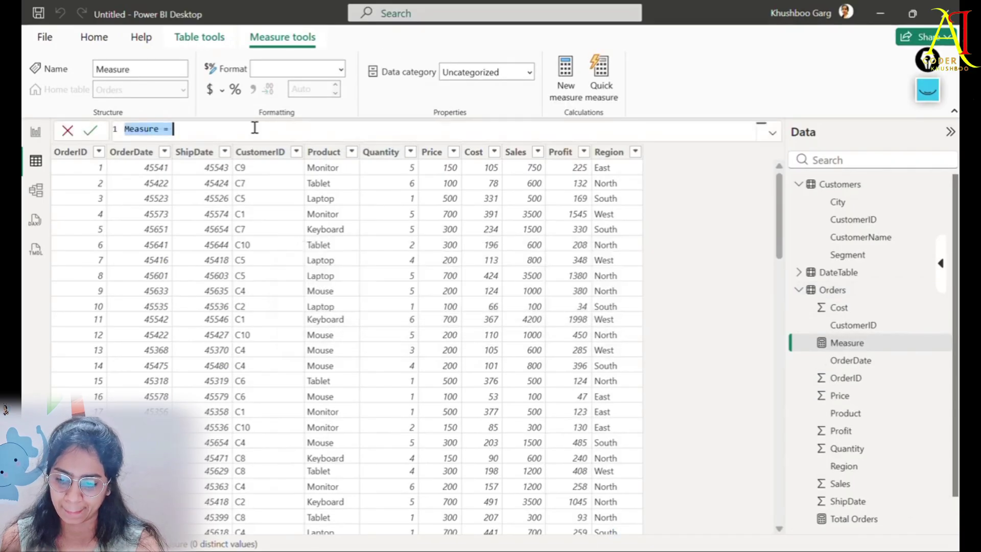
scroll(879, 467, down, 1)
scroll(879, 468, down, 1)
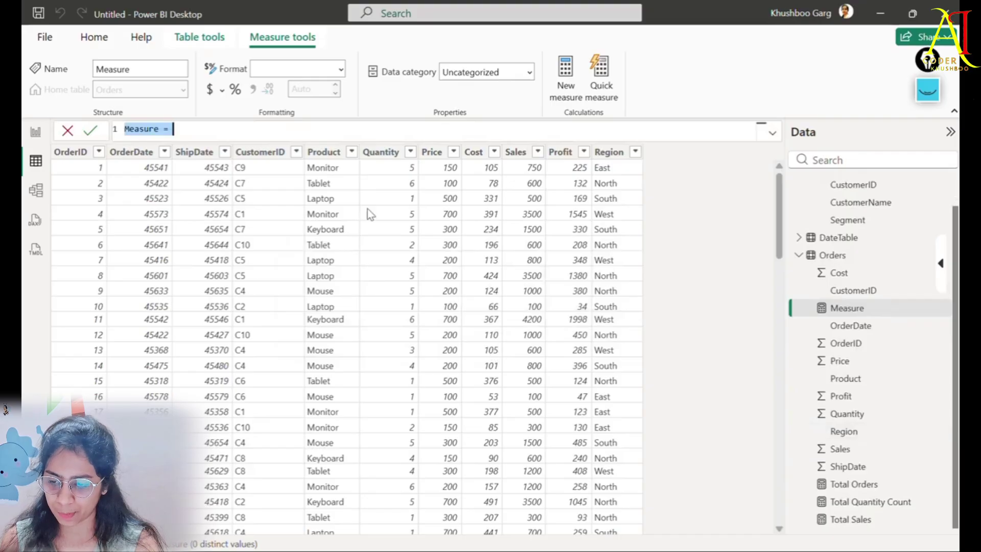
key(ctrl+v)
key(BackSpace)
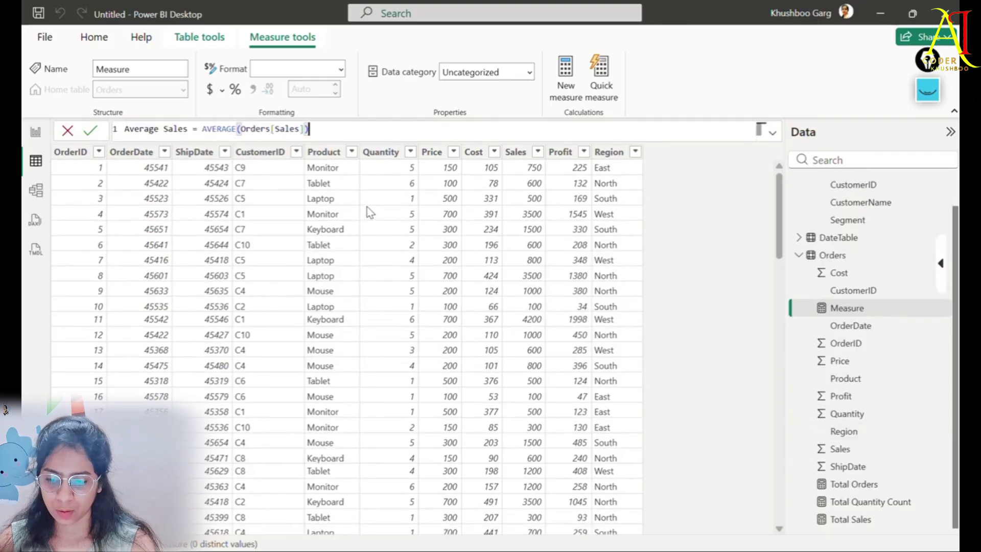
key(Return)
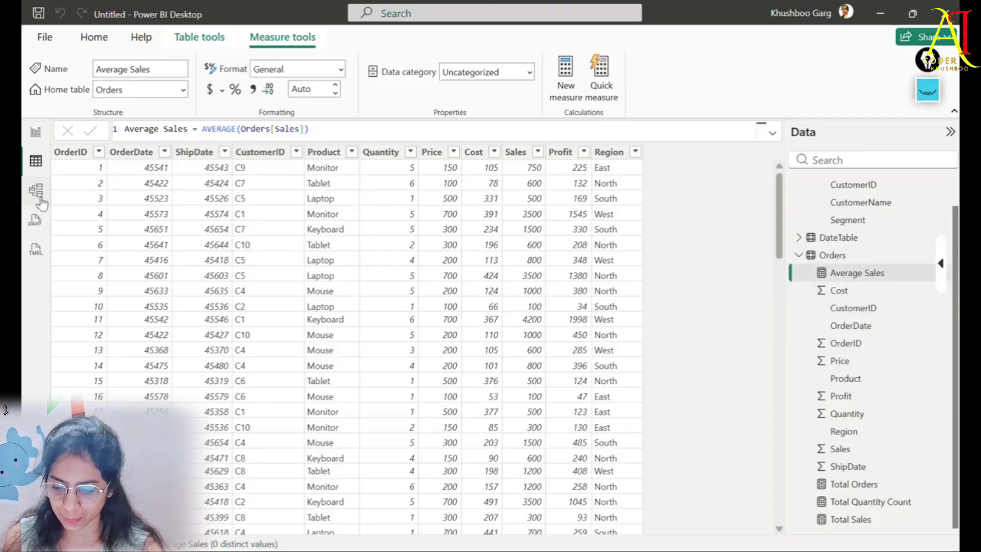
Add a card visual beside the Total Quantity Count card on the report page and populate it with the Average Sales measure.
click(35, 134)
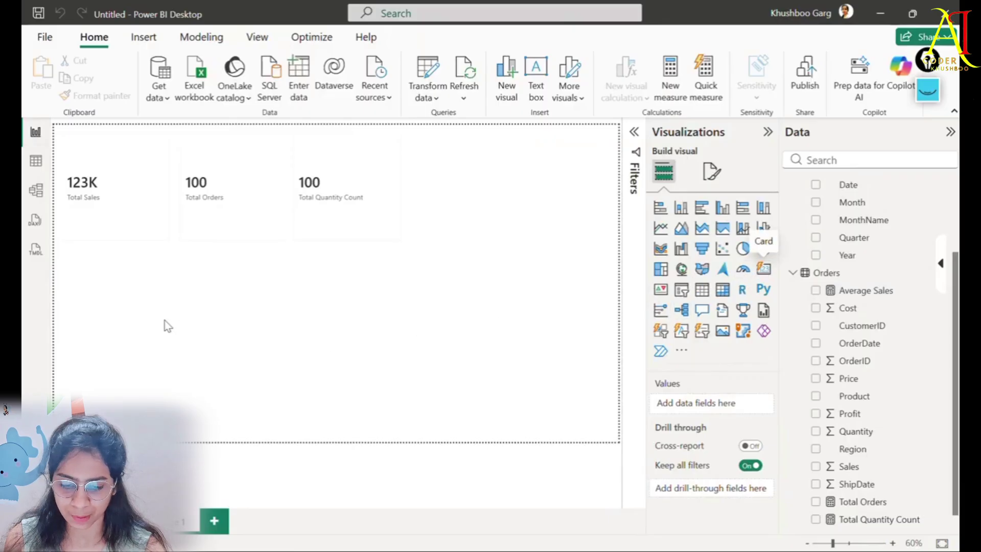
drag(107, 340, 446, 217)
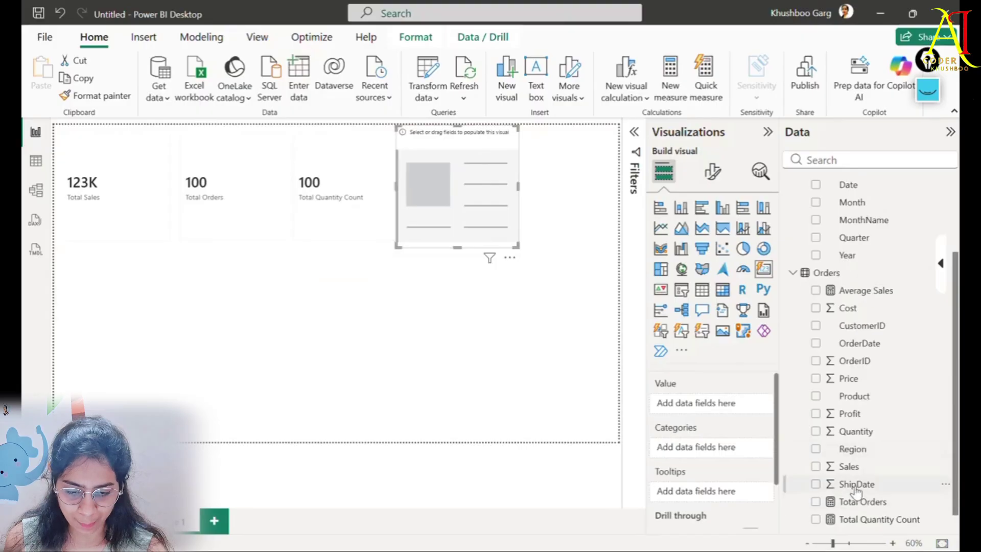
drag(866, 296, 447, 209)
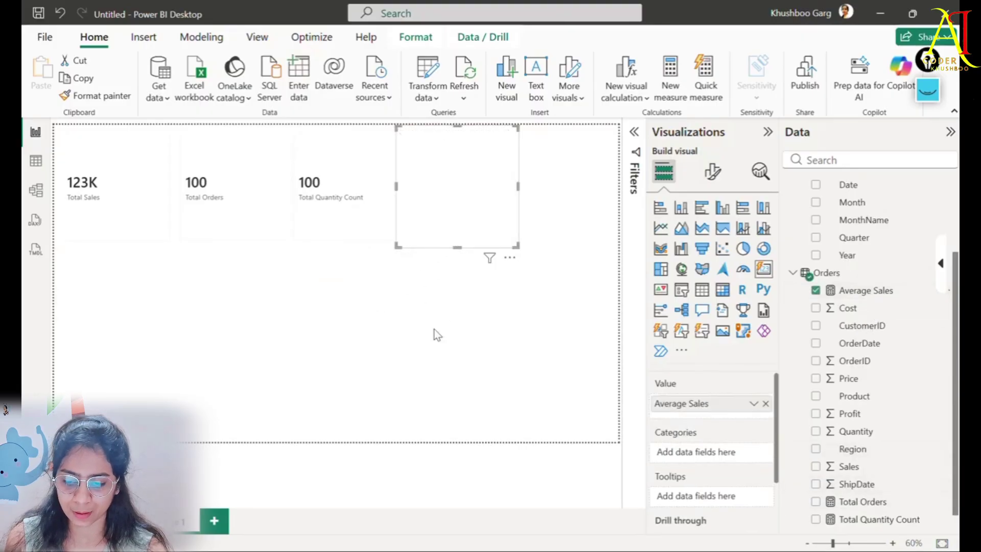
click(413, 338)
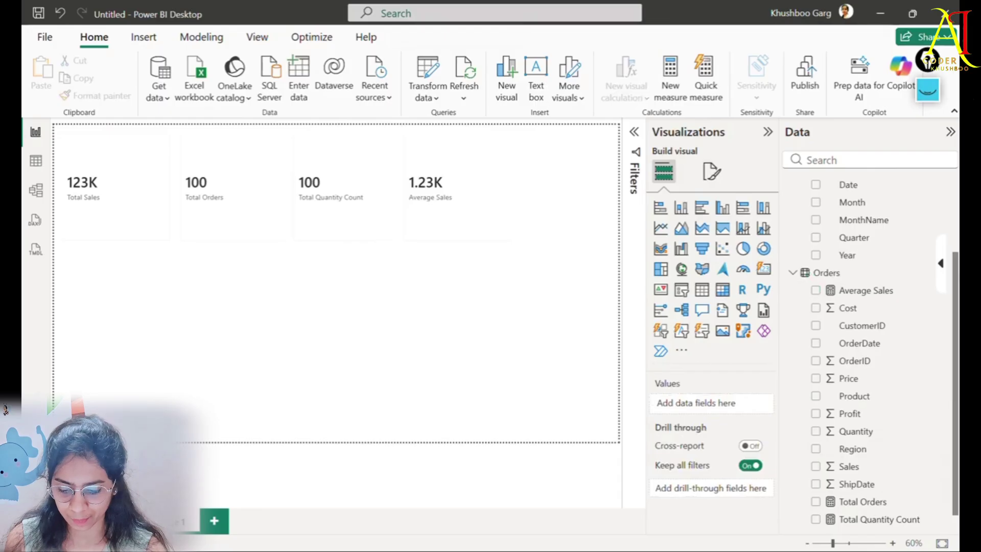
Copy the formula Minimum Sales = MIN(Orders[Sales]) from the DAX QUERIES document in Google Docs and return to Power BI Desktop.
click(592, 550)
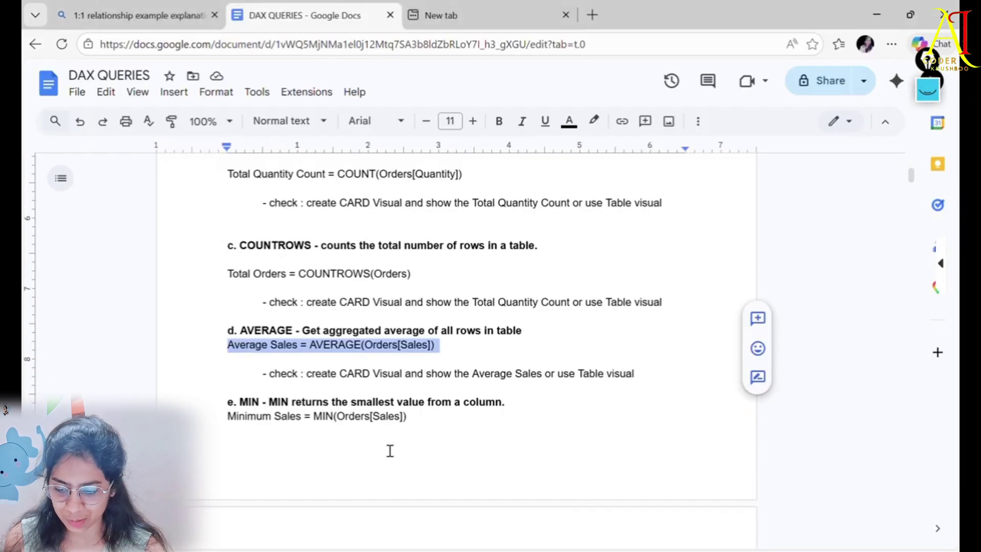
scroll(374, 426, down, 2)
drag(241, 252, 410, 246)
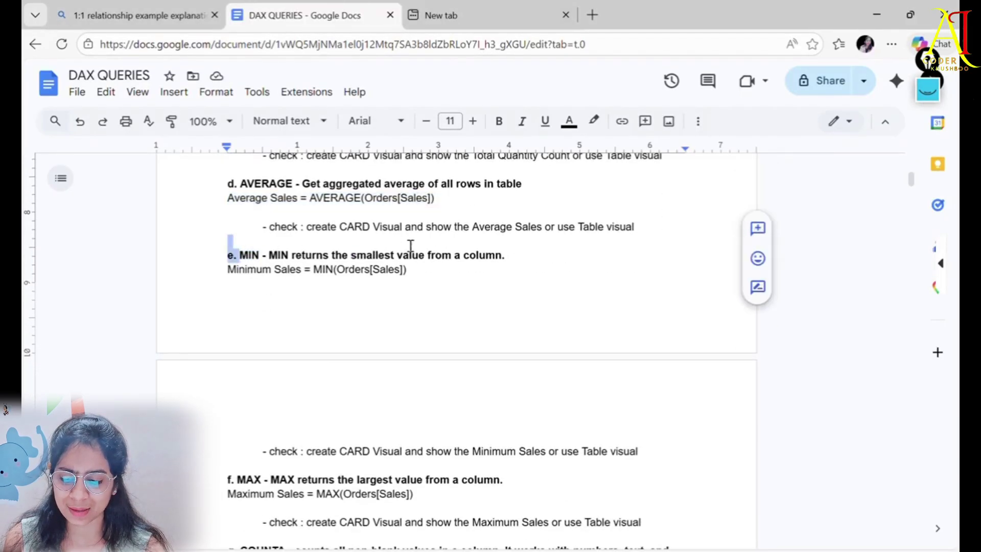
click(362, 269)
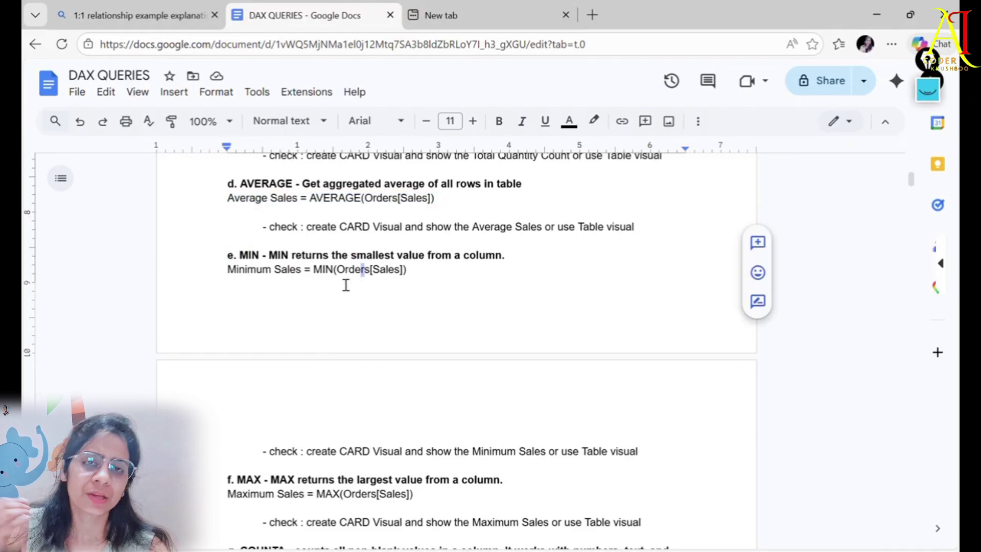
double_click(362, 271)
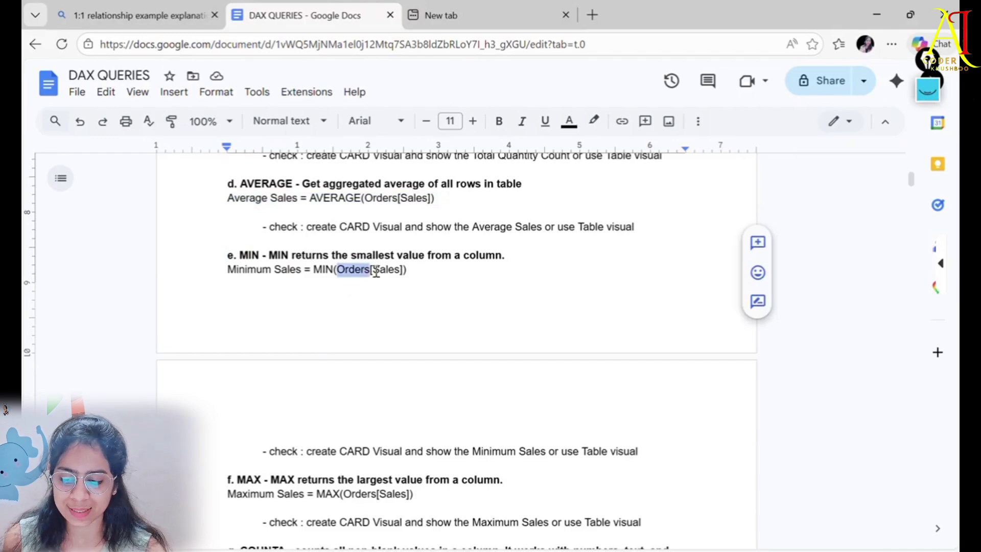
double_click(387, 271)
drag(228, 269, 419, 269)
key(ctrl+c)
key(alt+Tab)
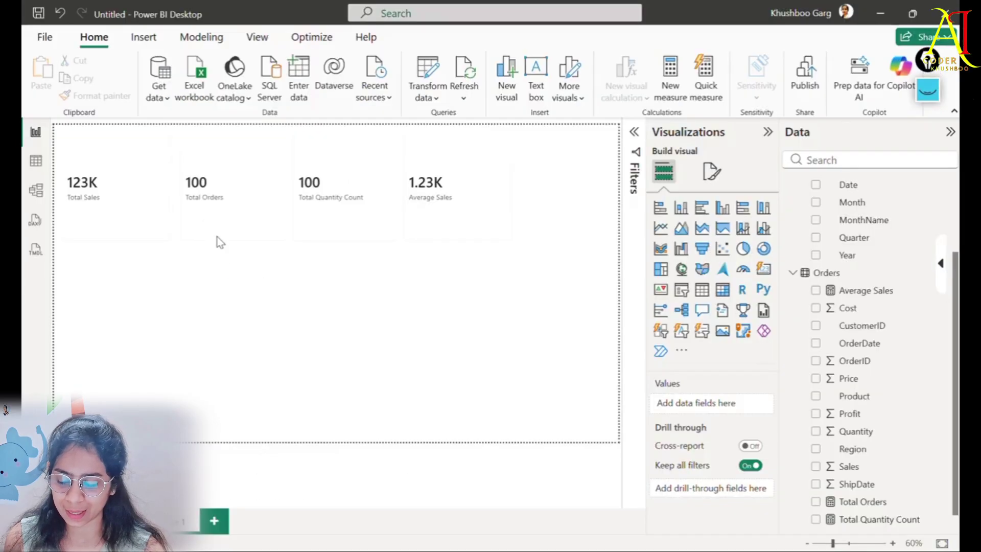
Create a new measure in the Orders table with the copied formula Minimum Sales = MIN(Orders[Sales]).
click(35, 163)
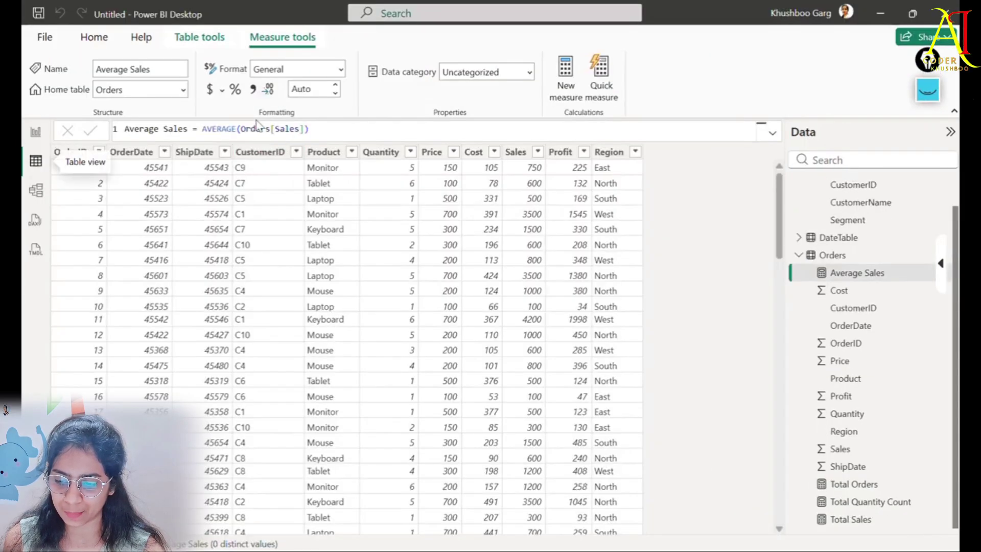
click(838, 256)
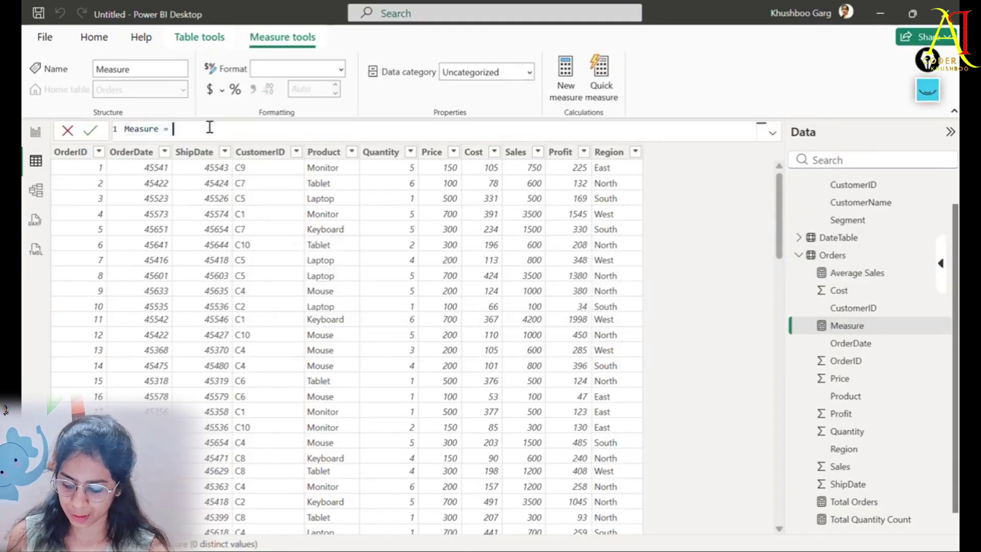
key(ctrl+a)
key(ctrl+v)
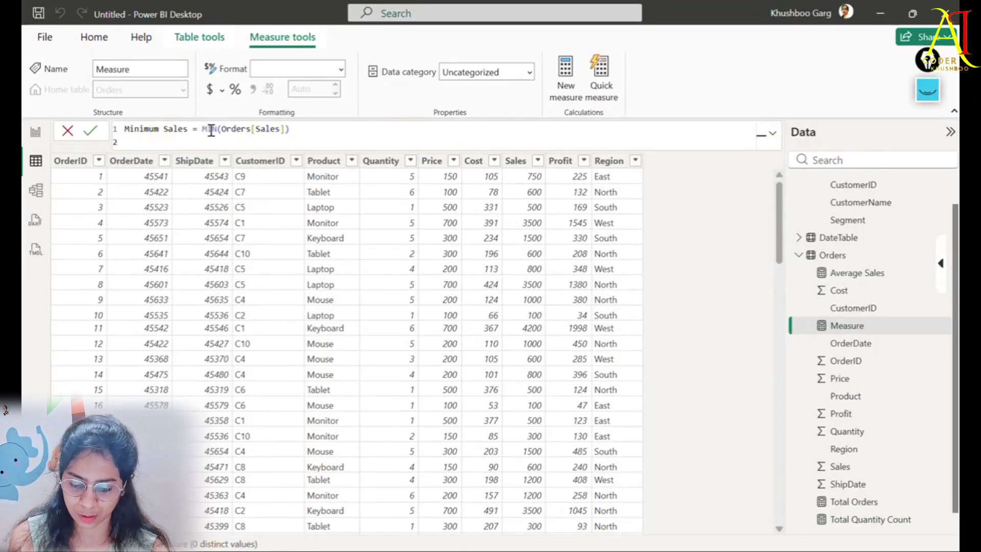
key(BackSpace)
key(Return)
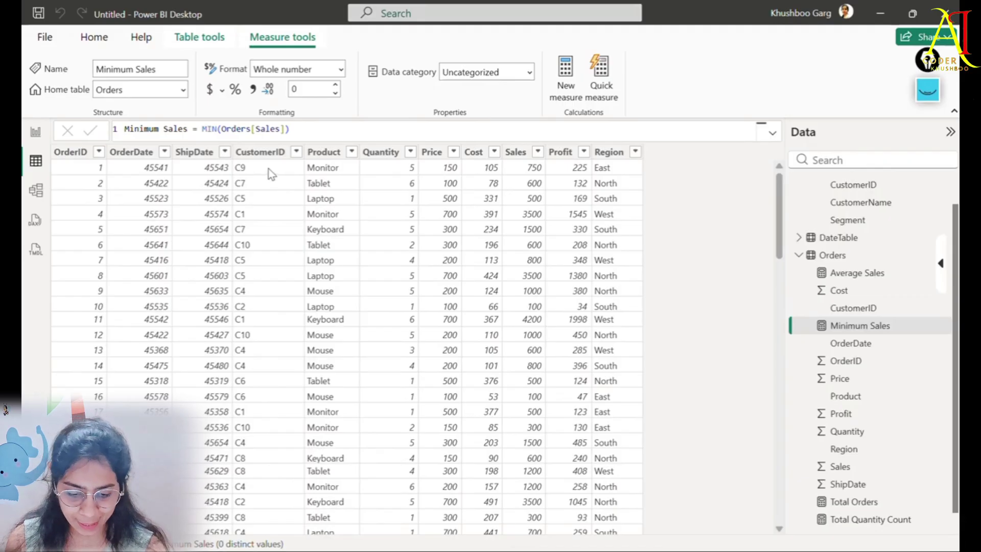
Add a card visual beside the Average Sales card on the report page and populate it with the Minimum Sales measure.
scroll(876, 471, down, 1)
scroll(869, 358, up, 3)
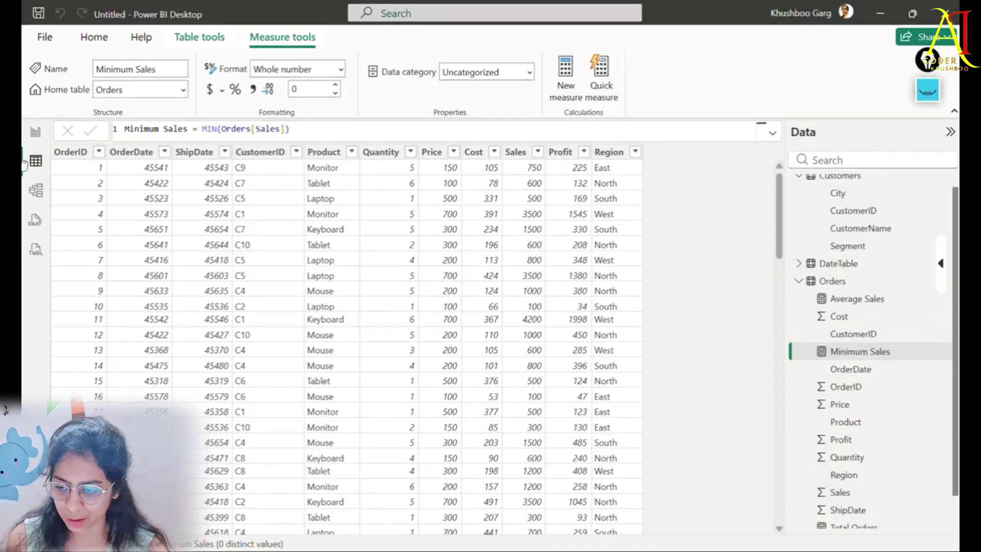
click(36, 132)
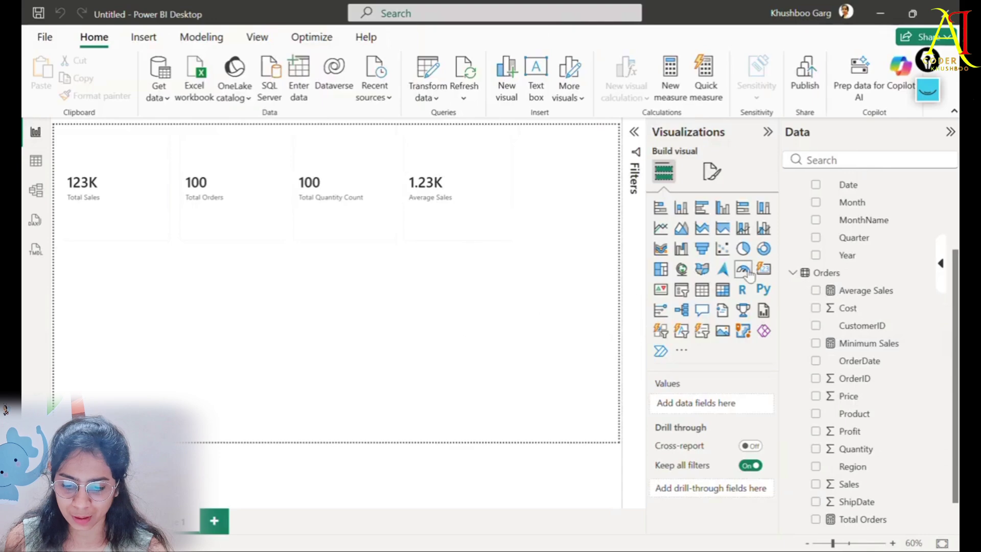
click(764, 269)
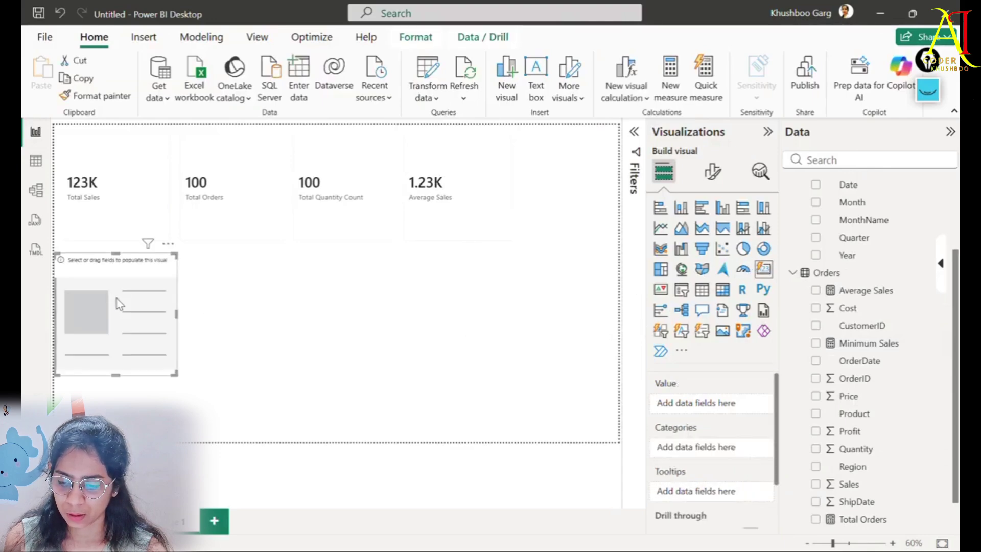
drag(118, 304, 554, 174)
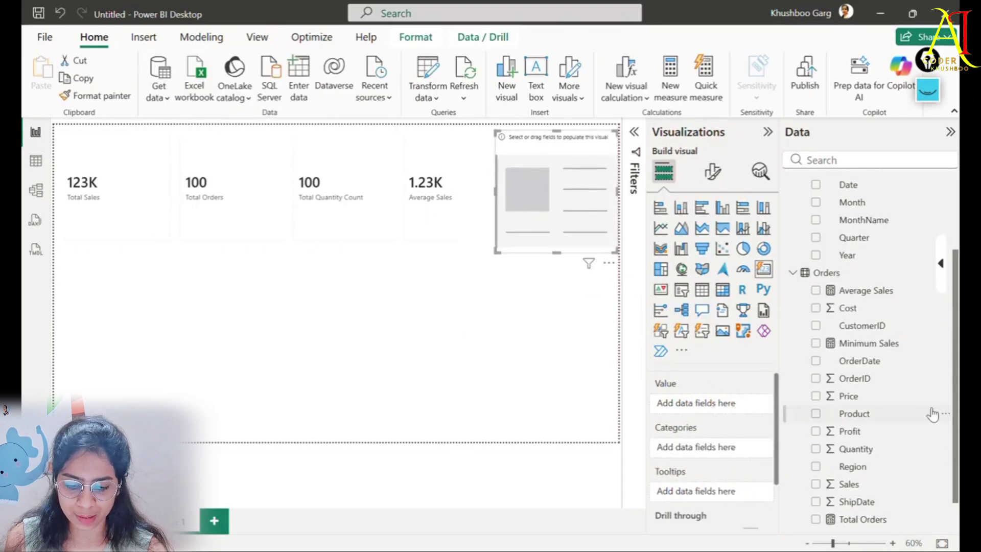
scroll(874, 506, down, 1)
drag(871, 308, 564, 209)
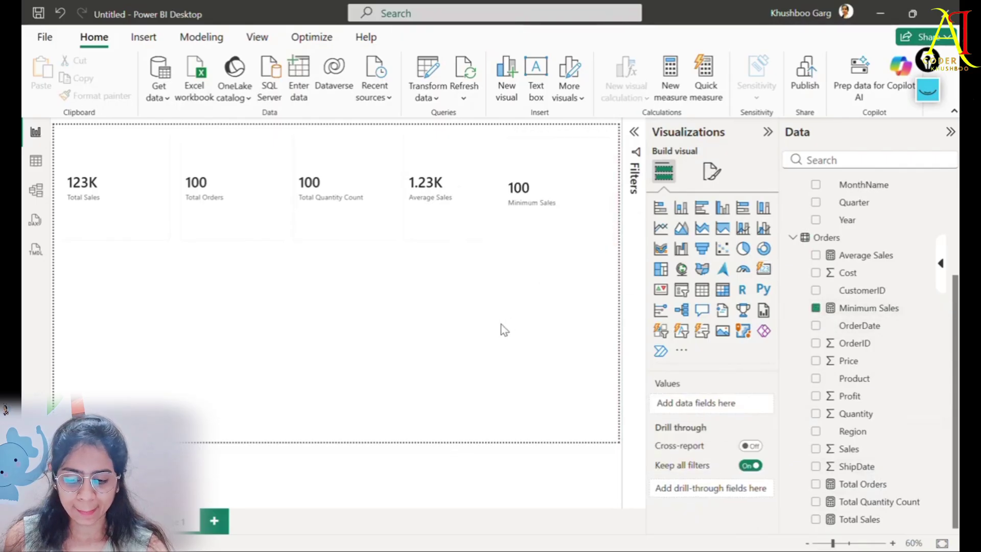
click(500, 324)
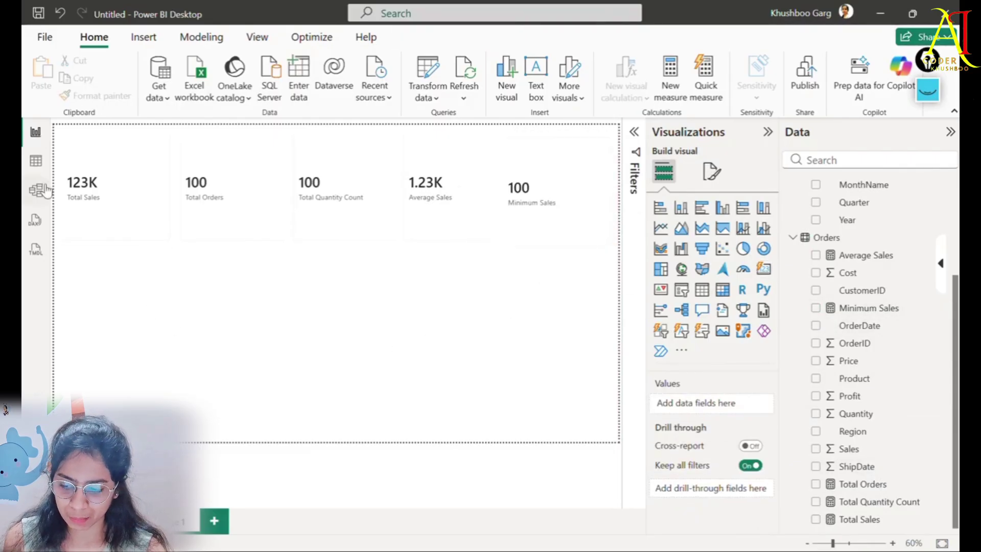
Copy the formula Maximum Sales = MAX(Orders[Sales]) from the DAX QUERIES document in Google Docs and return to Power BI Desktop's table view.
click(36, 161)
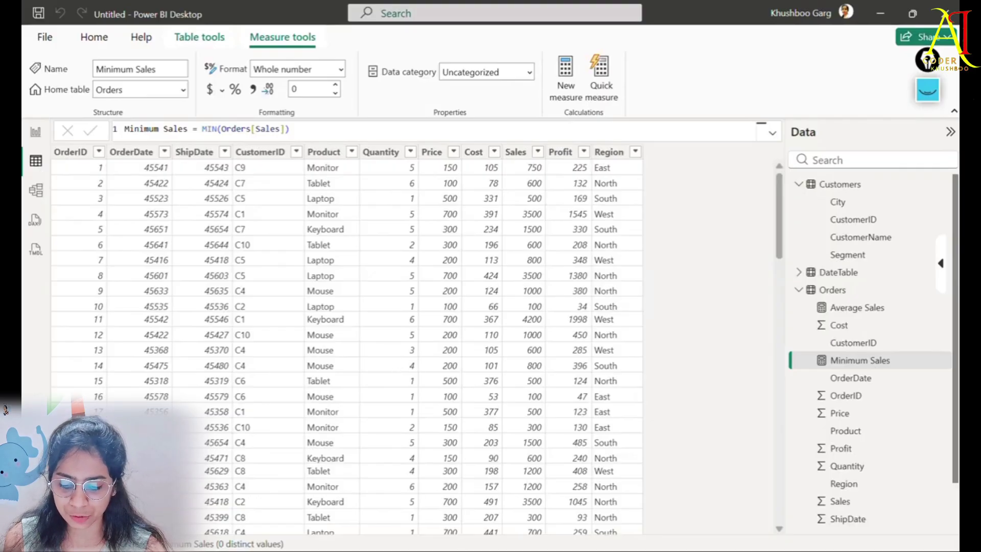
key(alt+Tab)
scroll(309, 433, down, 3)
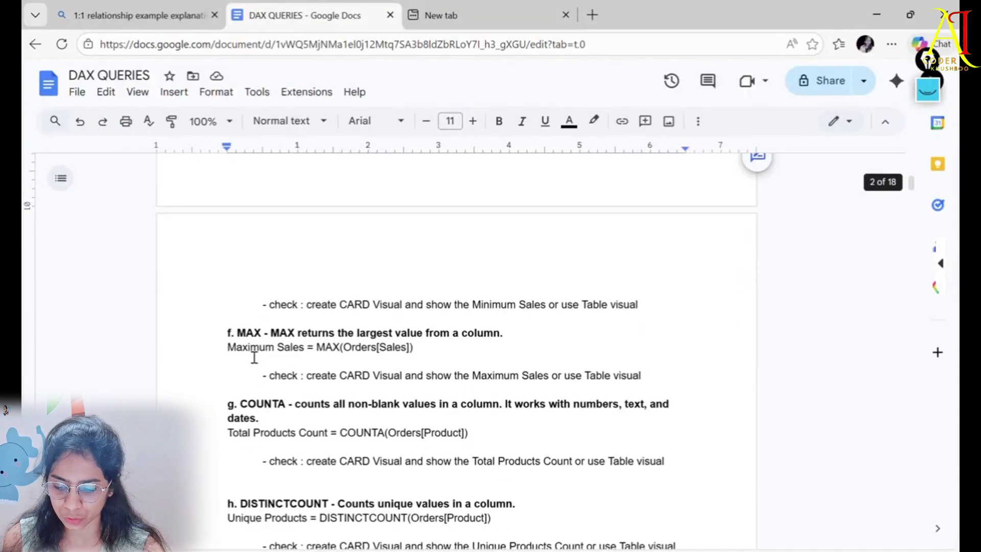
drag(222, 347, 427, 348)
key(ctrl+c)
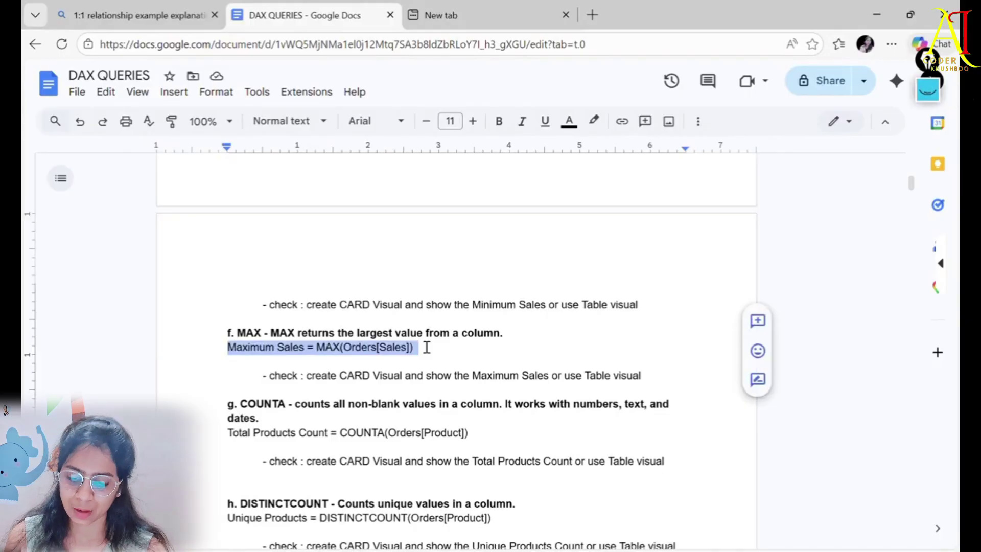
key(alt+Tab)
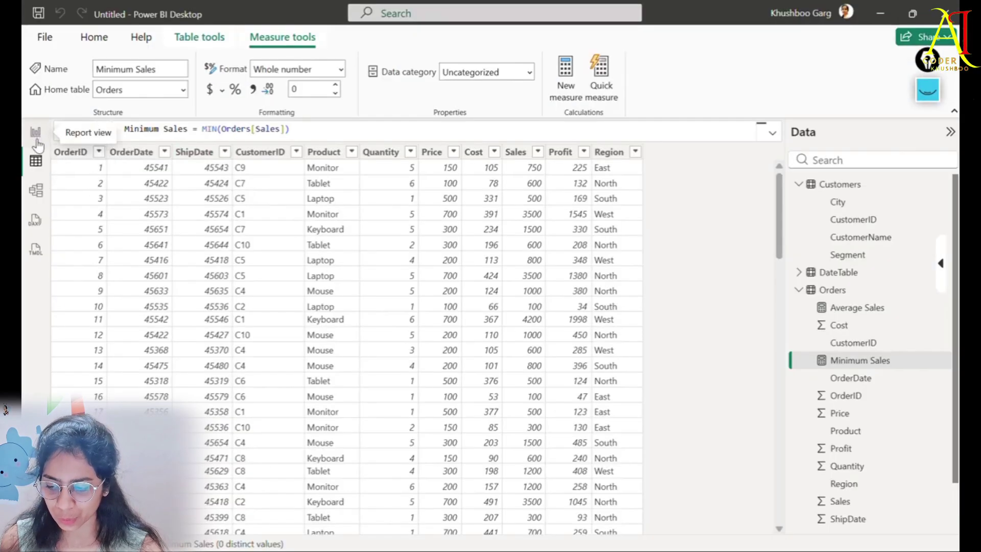
Create a new measure in the Orders table with the copied formula Maximum Sales = MAX(Orders[Sales]).
click(751, 298)
click(261, 76)
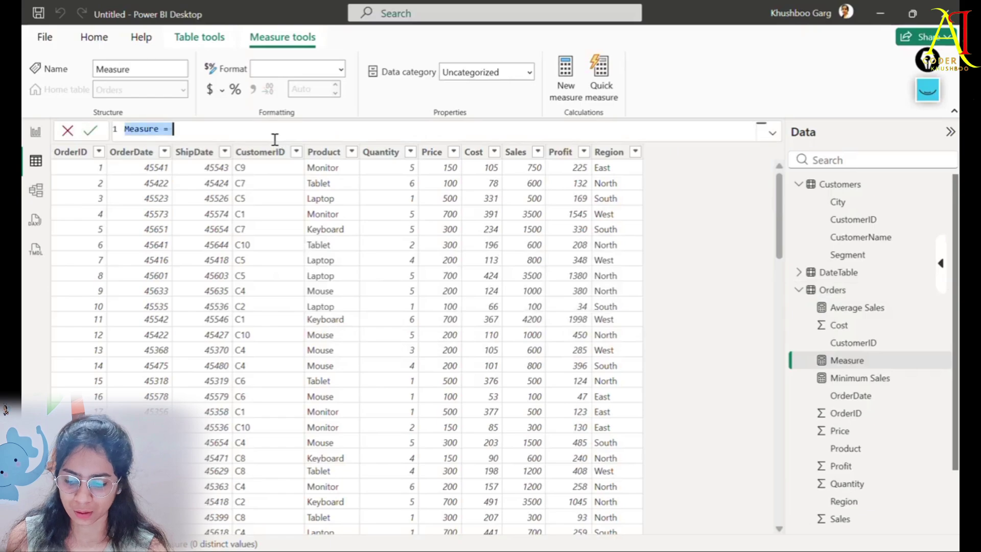
key(ctrl+v)
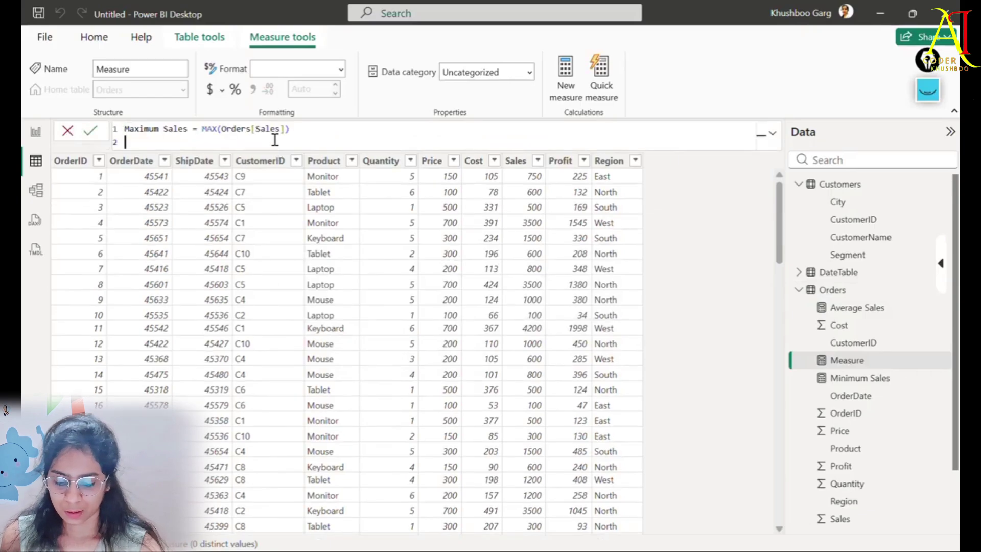
key(BackSpace)
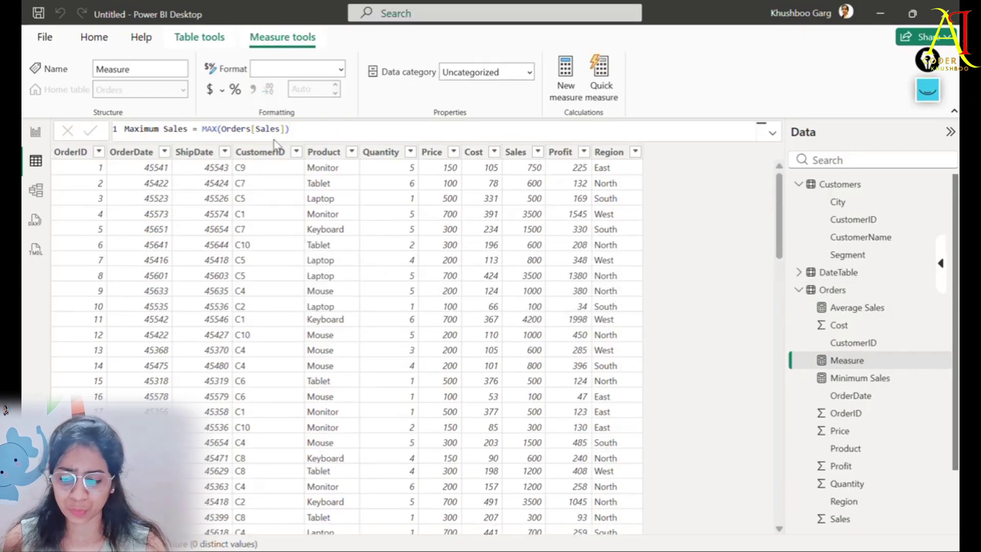
key(Return)
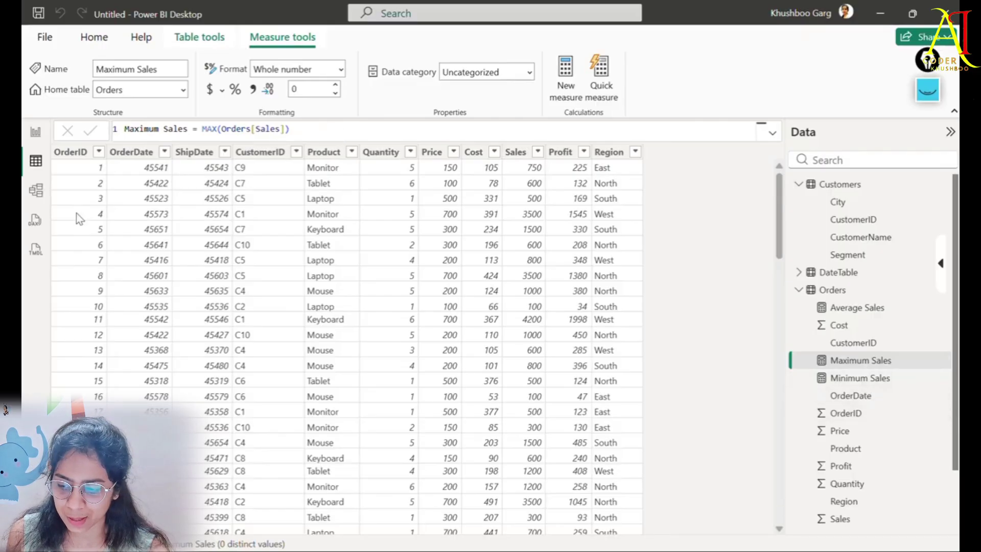
Add a card visual below the Total Sales card on the report page and populate it with the Minimum Sales measure.
click(36, 134)
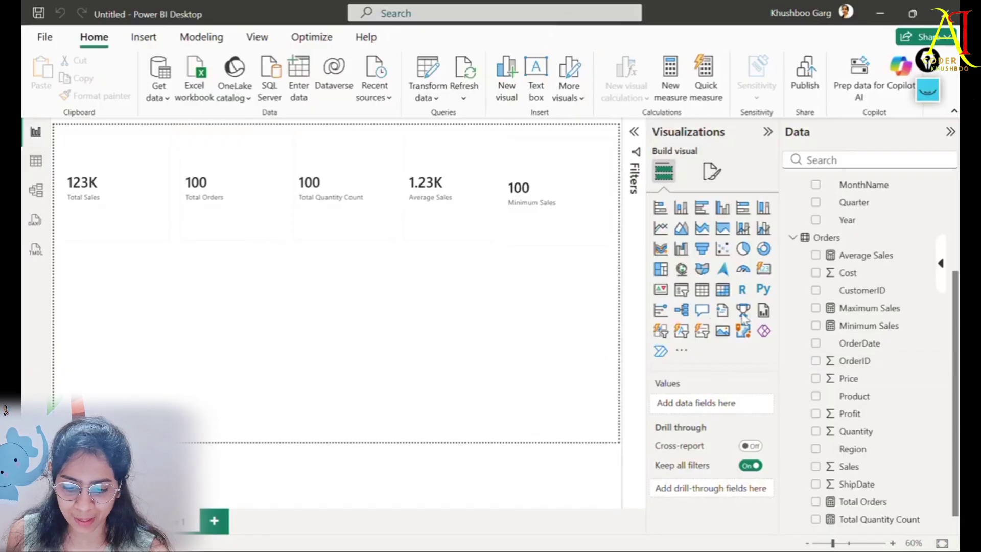
drag(763, 269, 155, 348)
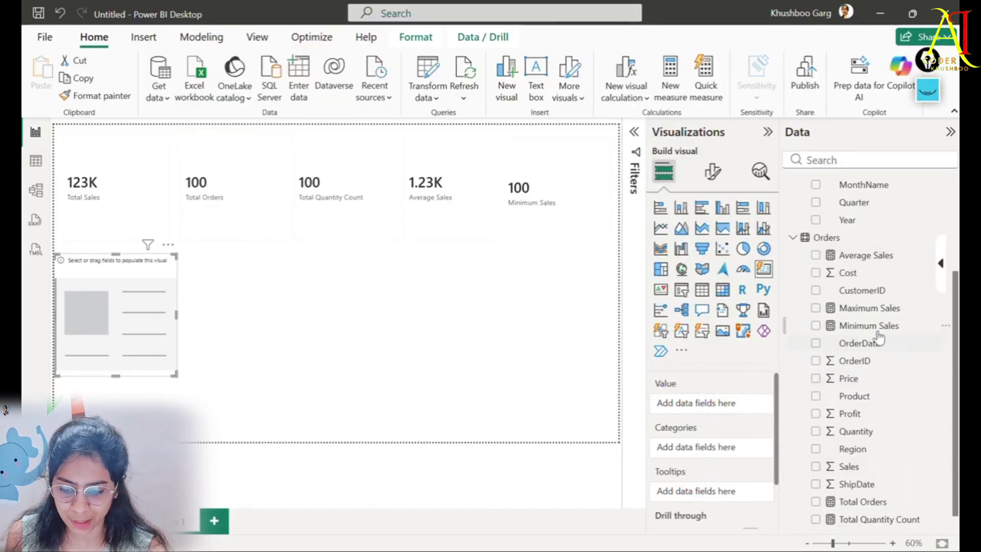
drag(874, 327, 115, 322)
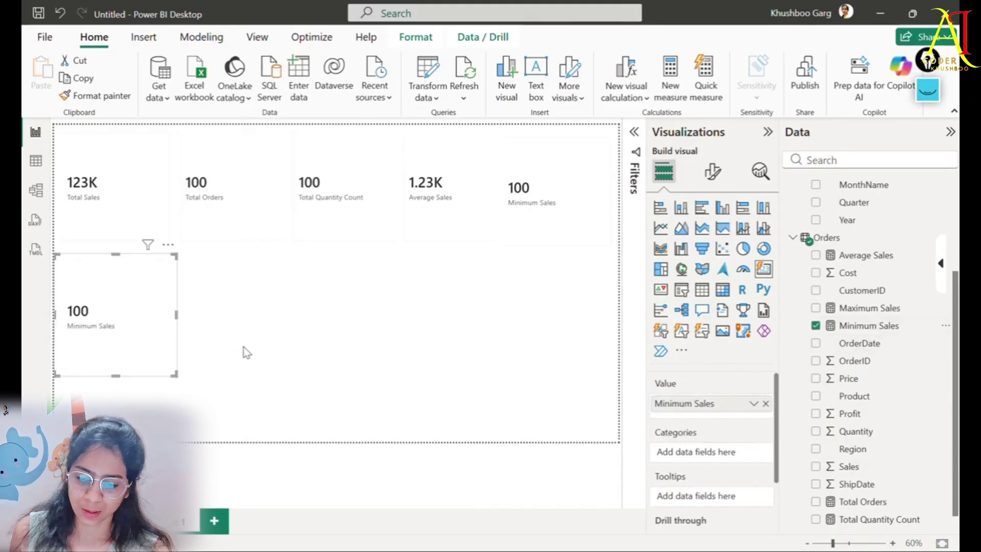
click(243, 350)
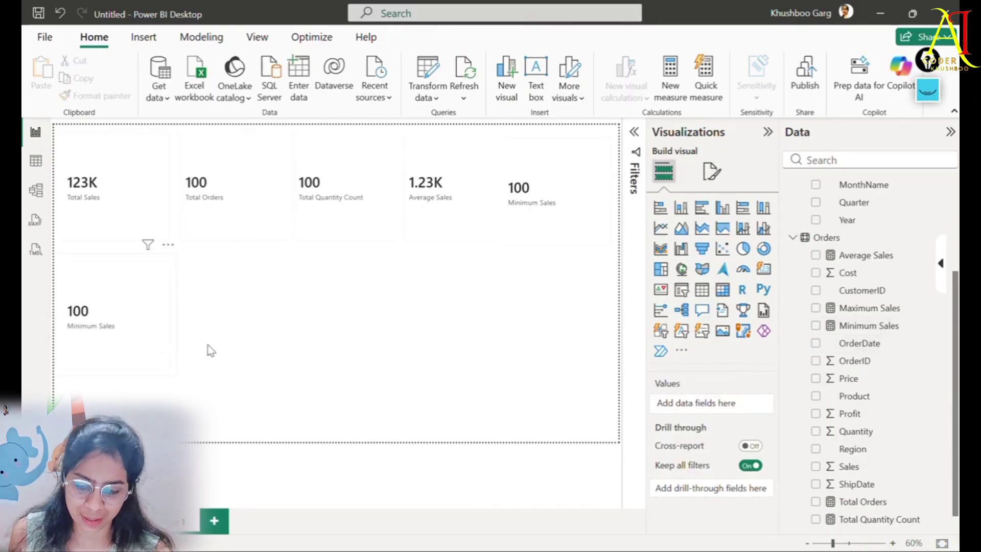
Switch to the DAX QUERIES document in Google Docs and compare the descriptions of COUNTA, COUNT and COUNTROWS.
click(36, 161)
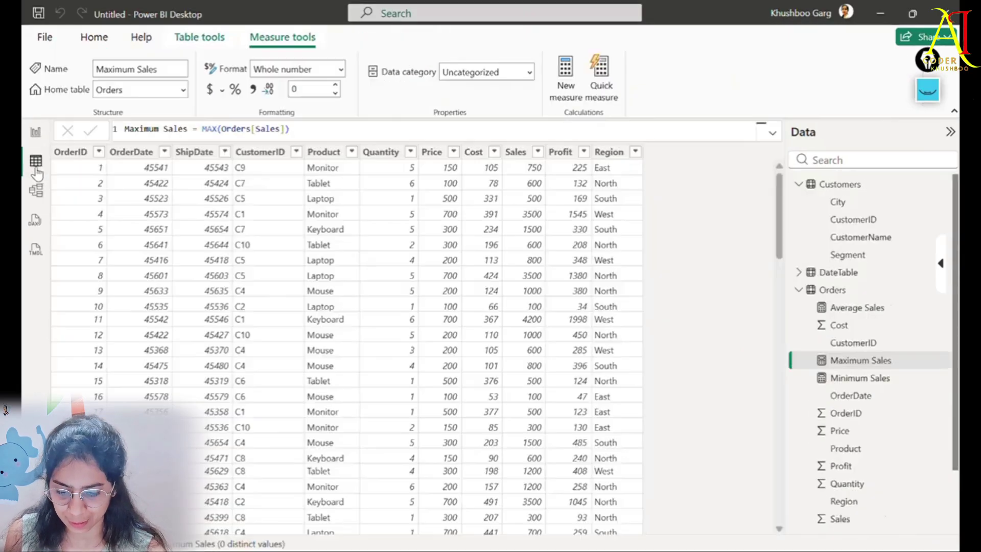
key(alt+Tab)
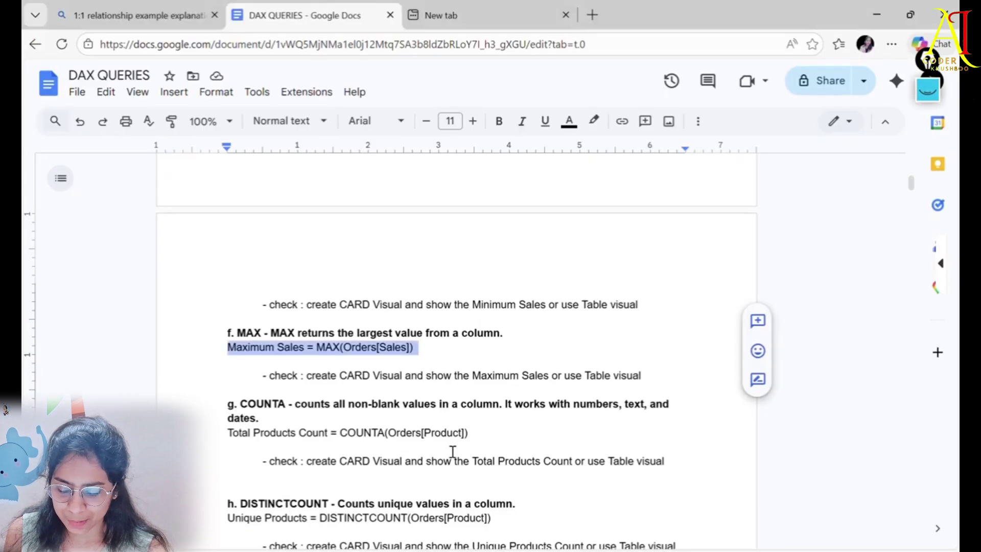
scroll(453, 452, down, 3)
double_click(271, 259)
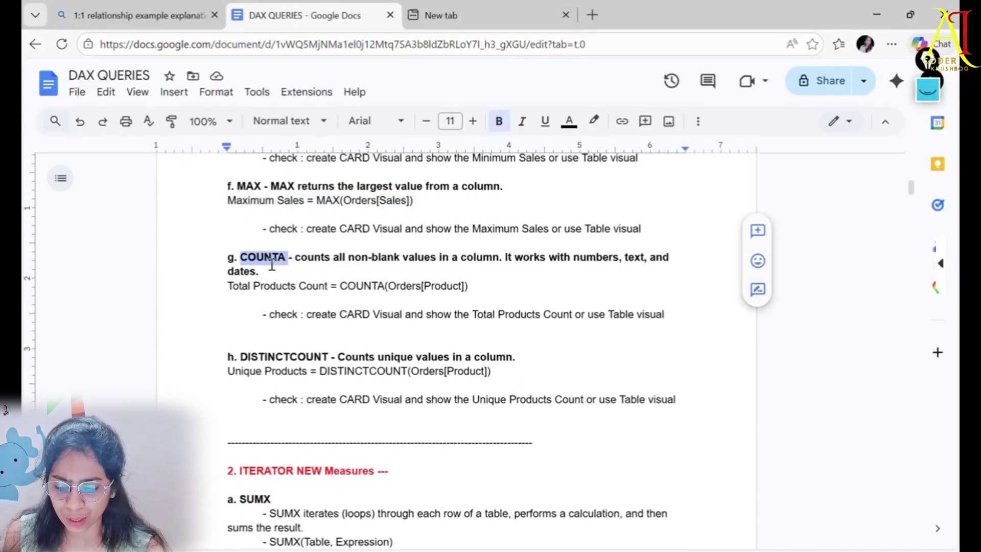
click(388, 314)
scroll(397, 380, up, 2)
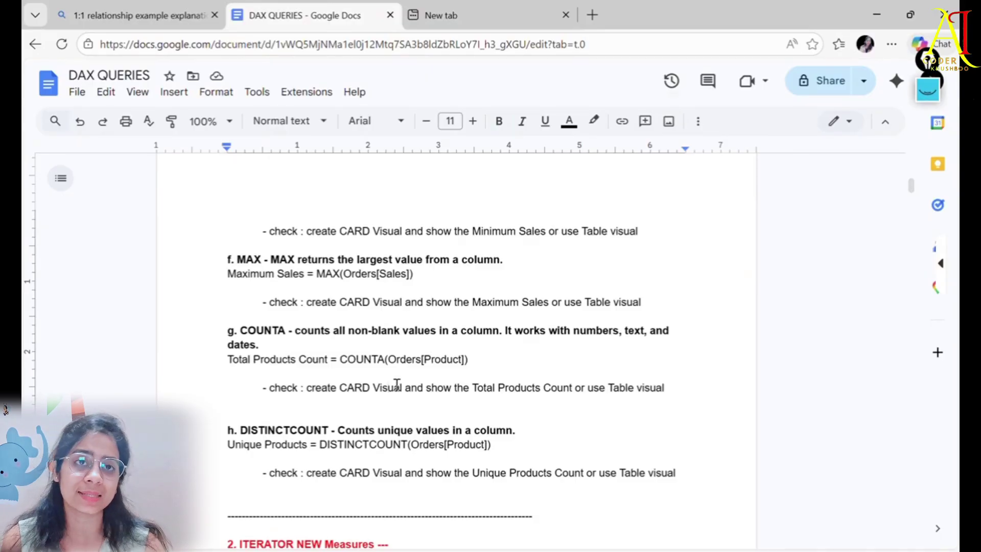
scroll(388, 386, up, 10)
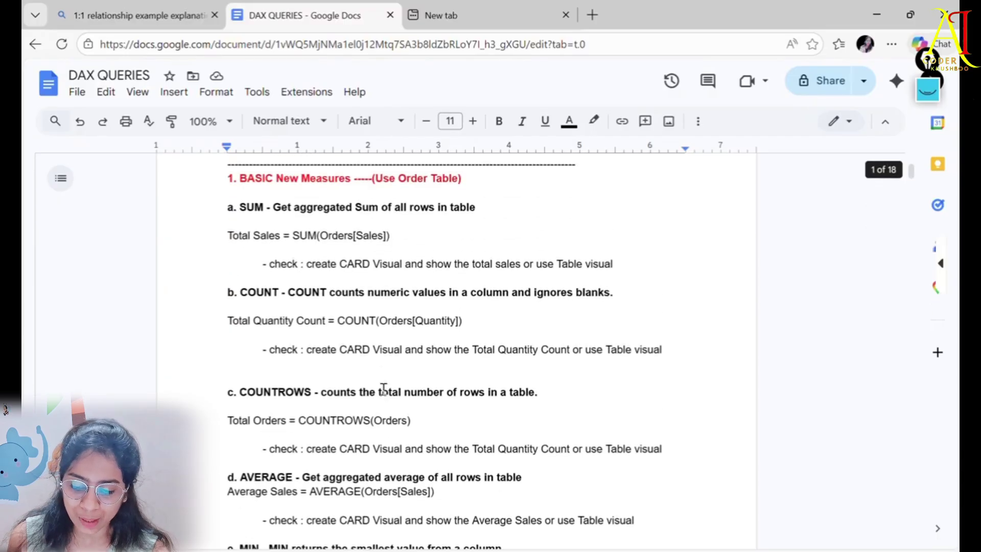
scroll(358, 391, up, 2)
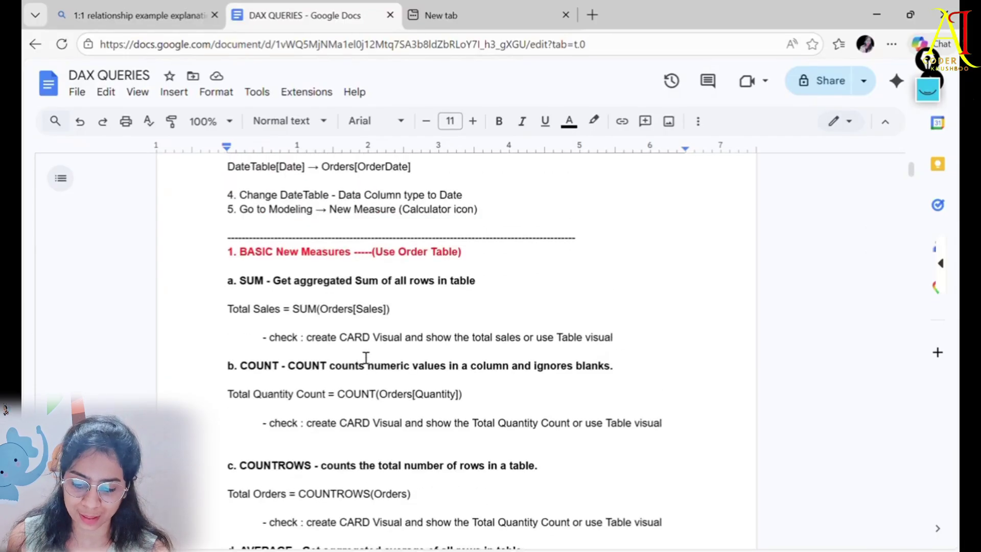
drag(366, 358, 530, 374)
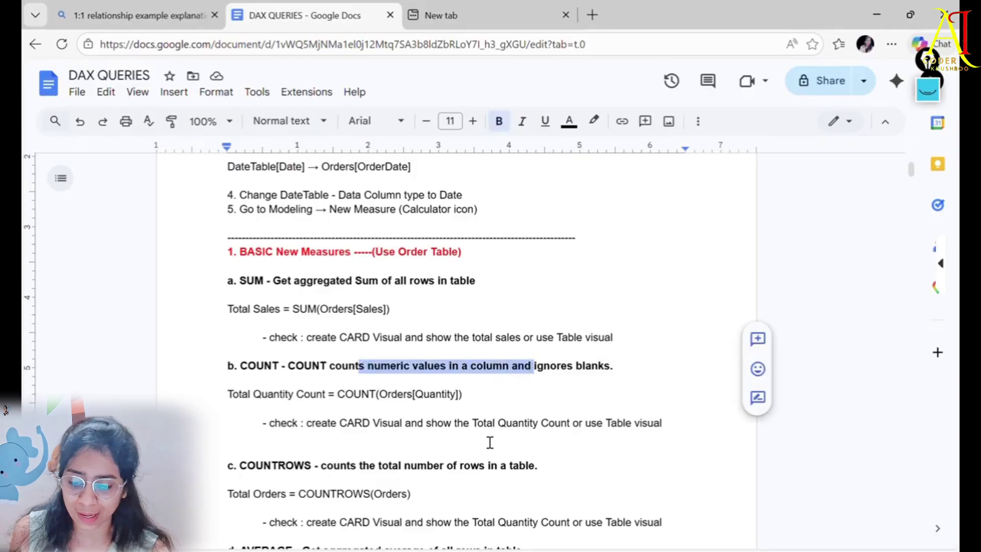
scroll(489, 442, down, 8)
scroll(490, 442, down, 5)
scroll(489, 443, up, 7)
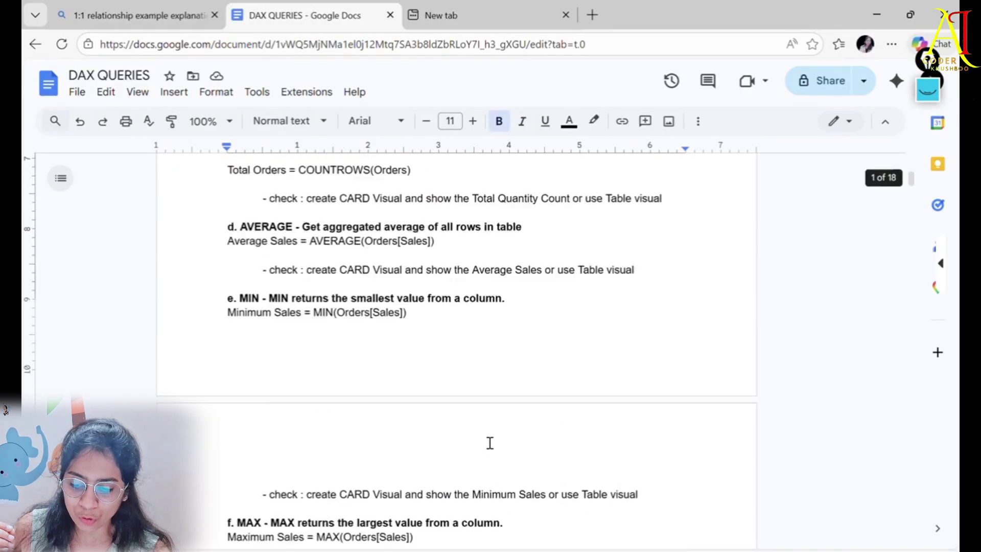
drag(537, 247, 322, 251)
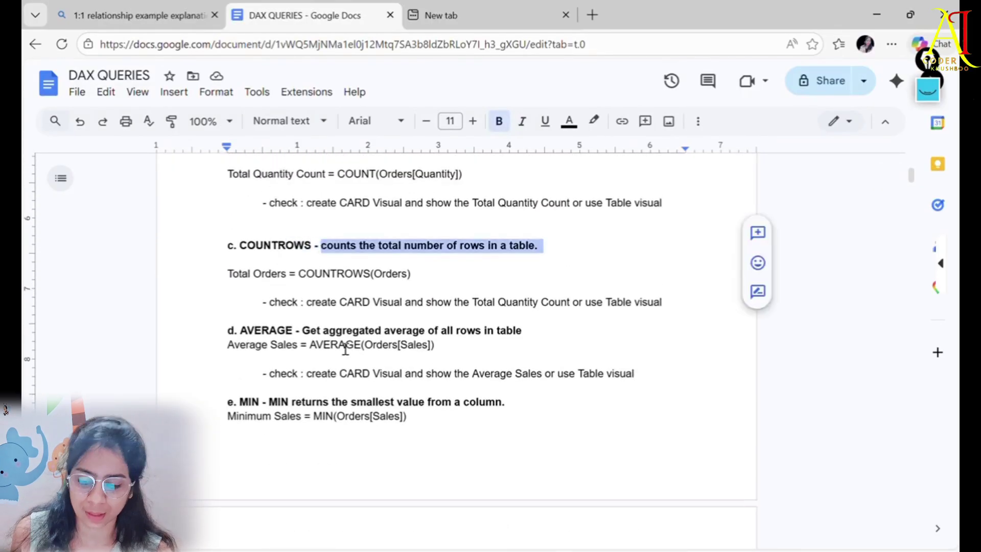
scroll(350, 361, down, 6)
scroll(336, 399, down, 2)
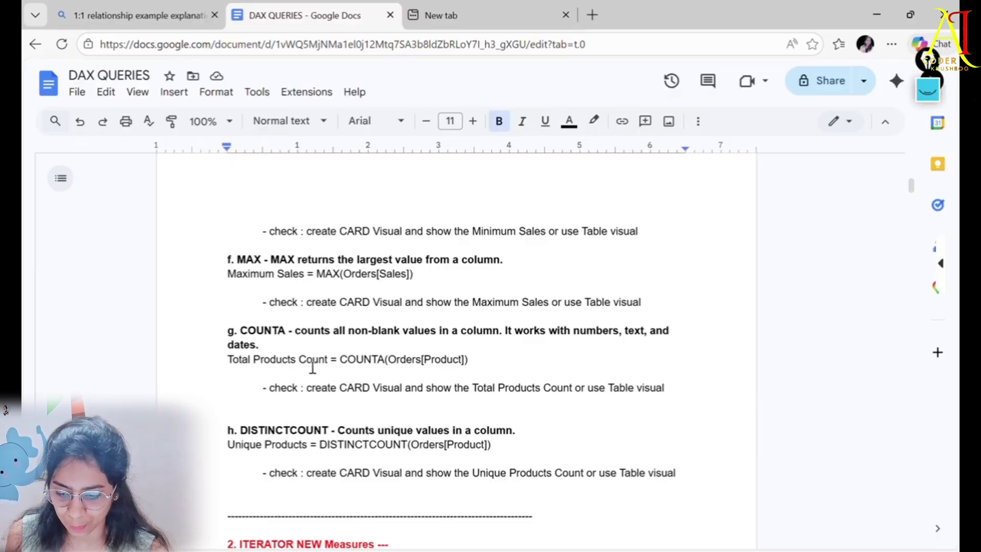
Copy the formula Total Products Count = COUNTA(Orders[Product]) from the COUNTA section and return to Power BI Desktop.
double_click(276, 331)
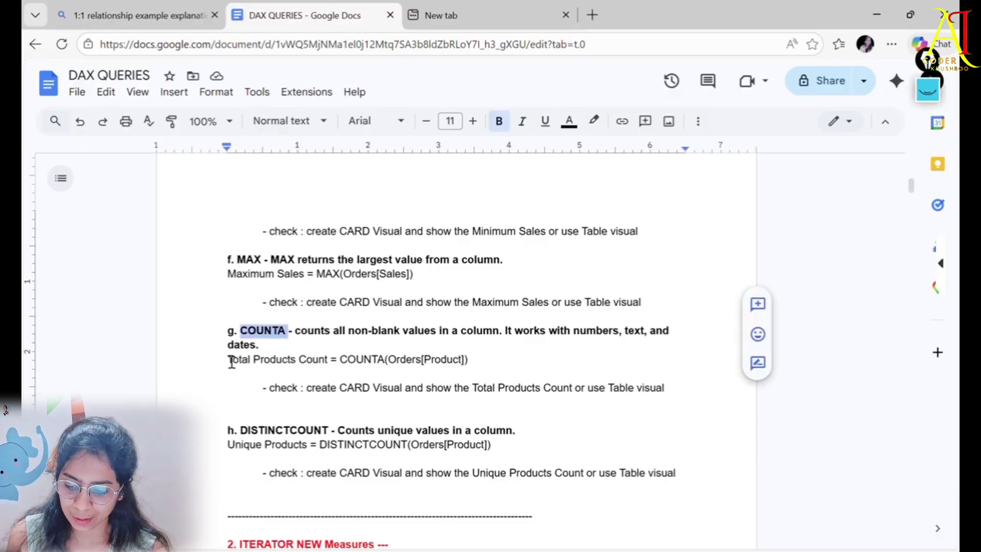
drag(229, 359, 495, 354)
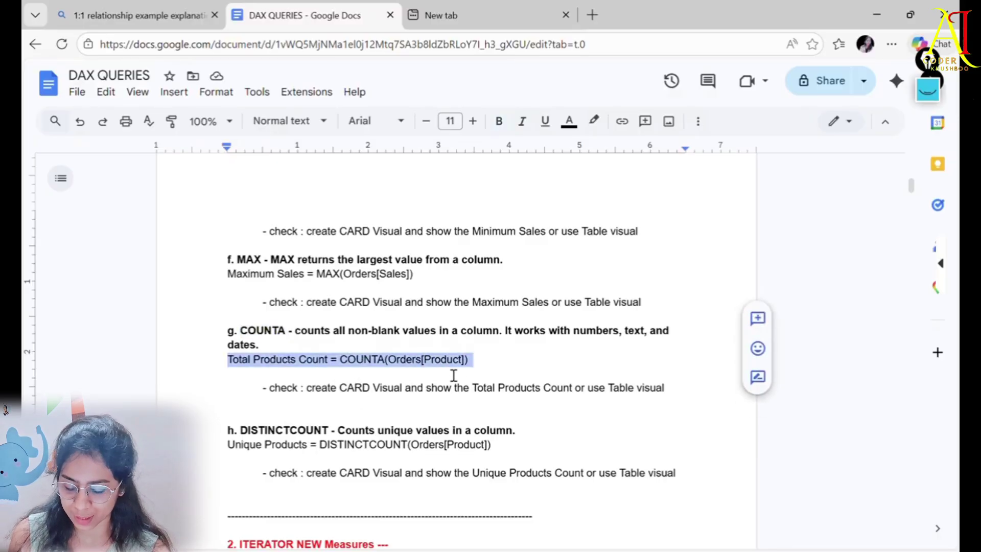
key(alt+Tab)
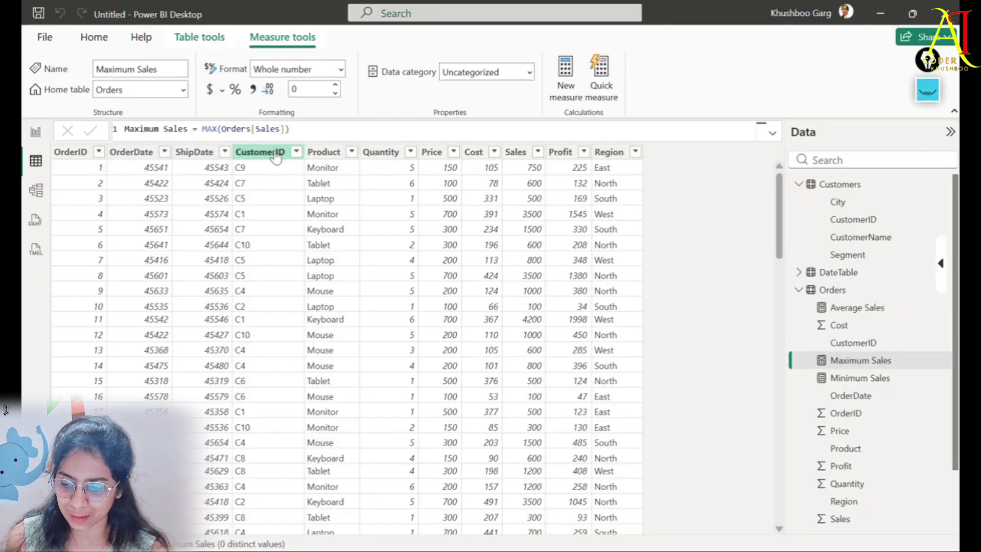
Create a new measure in the Orders table with the formula Total Products Count = COUNTA(Orders[Product]).
click(828, 292)
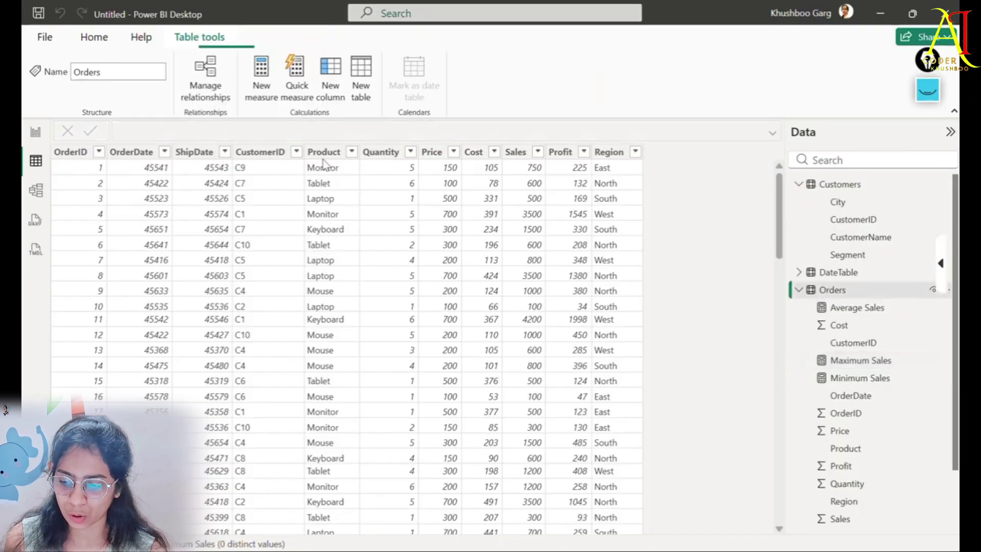
click(263, 77)
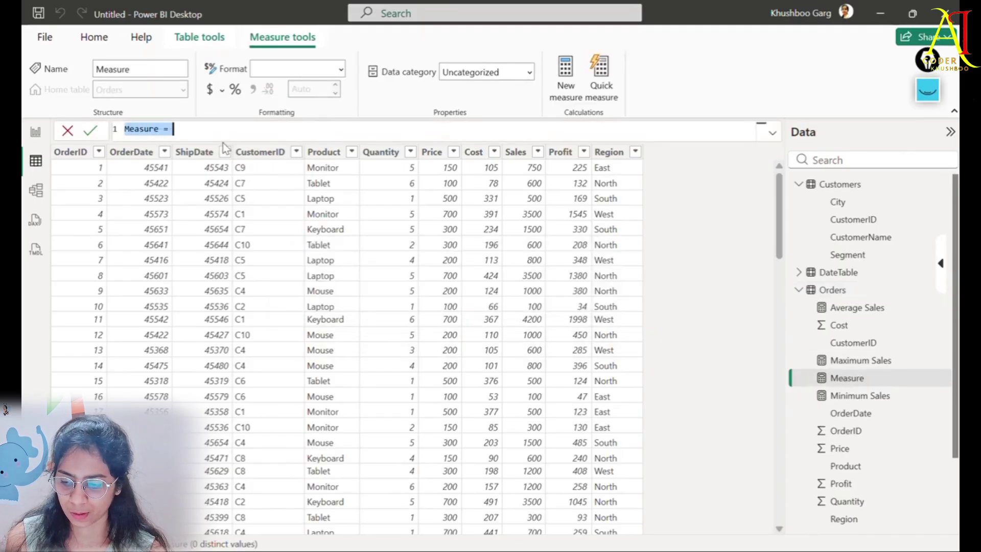
text(Total Products Count = COUNTA(Orders[Product]))
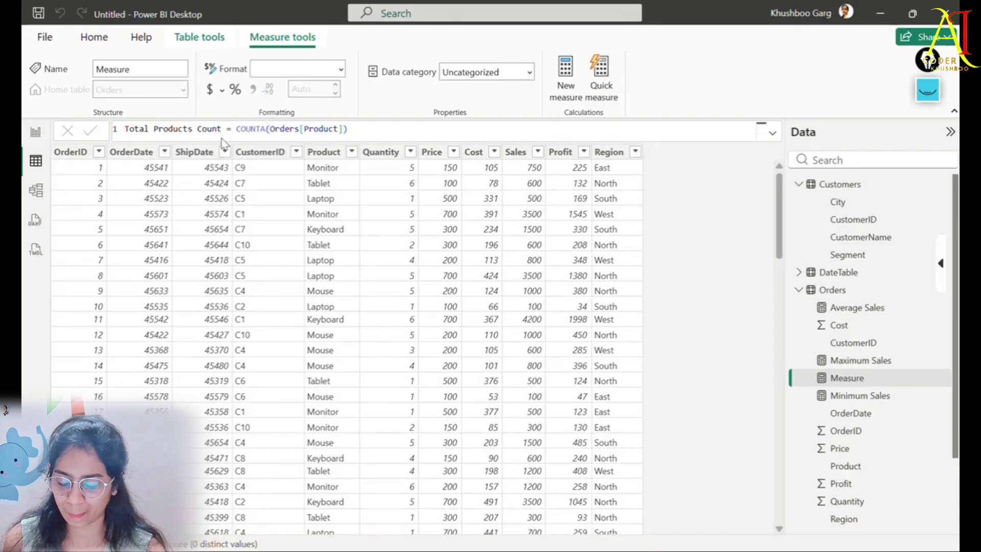
key(Return)
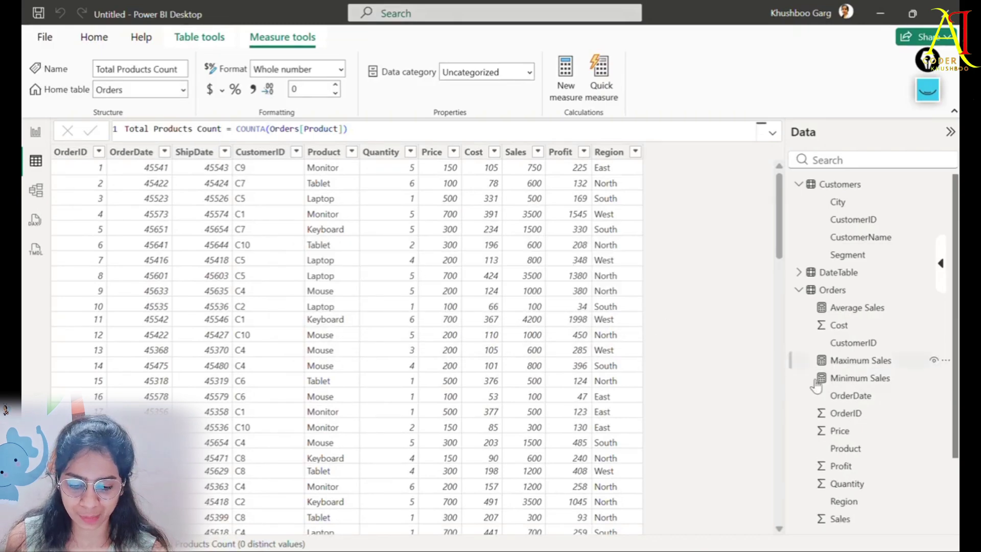
Add a card visual beside the lower Minimum Sales card on the report page and populate it with the Total Products Count measure.
scroll(871, 420, down, 3)
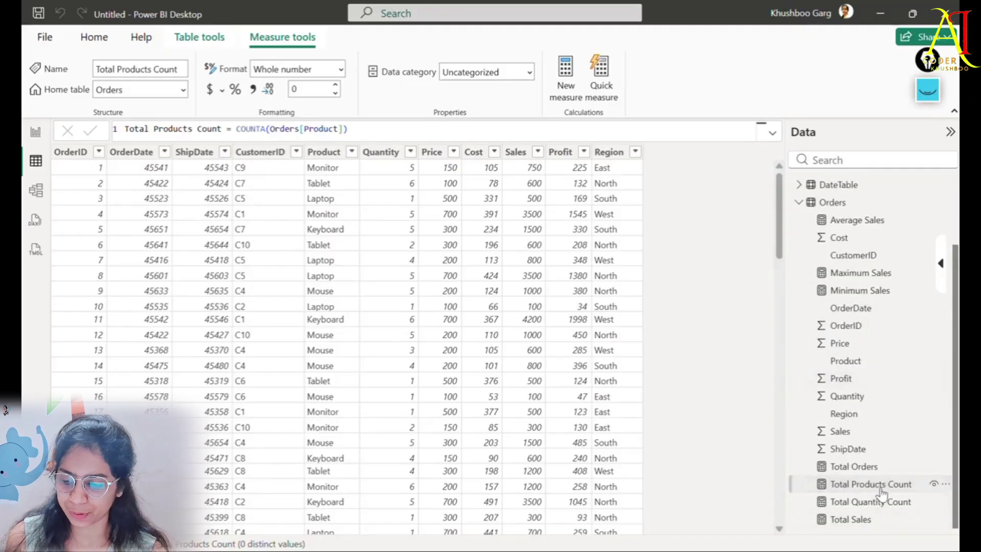
click(33, 137)
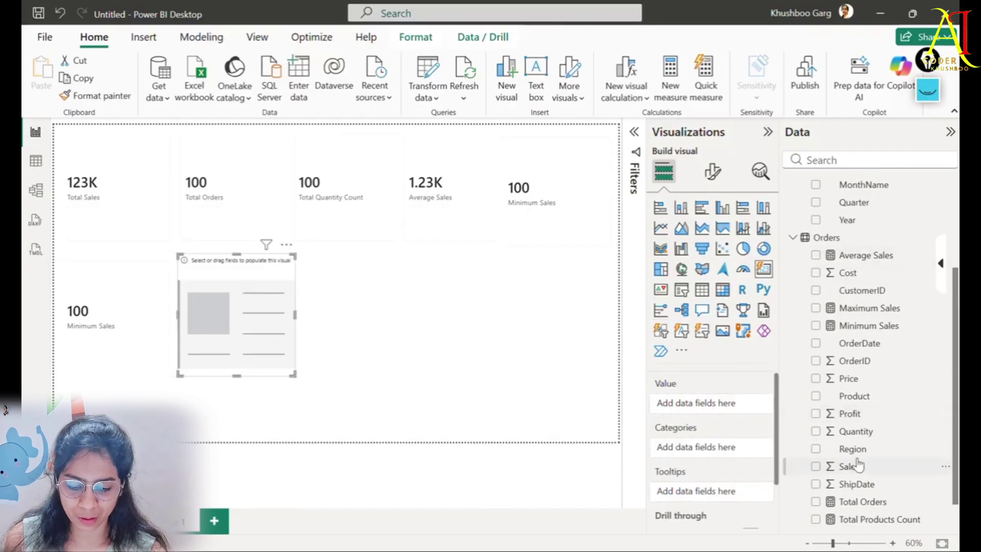
scroll(878, 486, down, 1)
drag(878, 488, 253, 314)
click(361, 354)
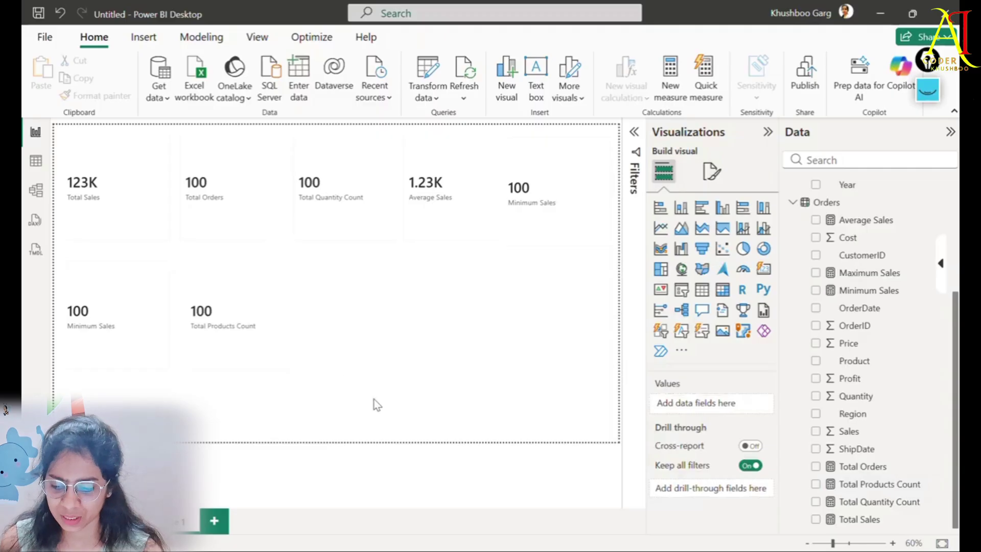
Copy the formula Unique Products = DISTINCTCOUNT(Orders[Product]) from the DISTINCTCOUNT section of the DAX QUERIES document and return to Power BI Desktop.
key(alt+Tab)
scroll(511, 429, down, 3)
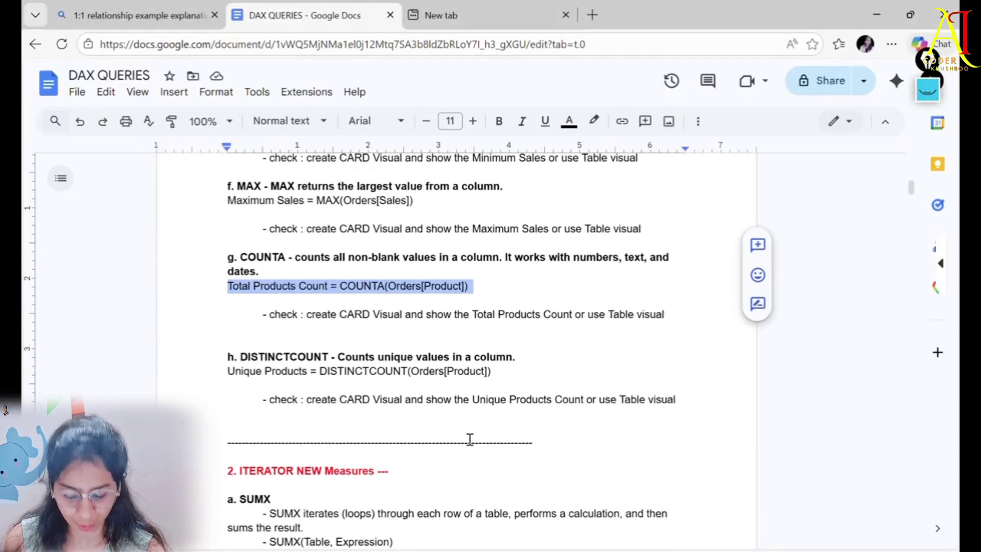
click(374, 342)
scroll(358, 389, down, 3)
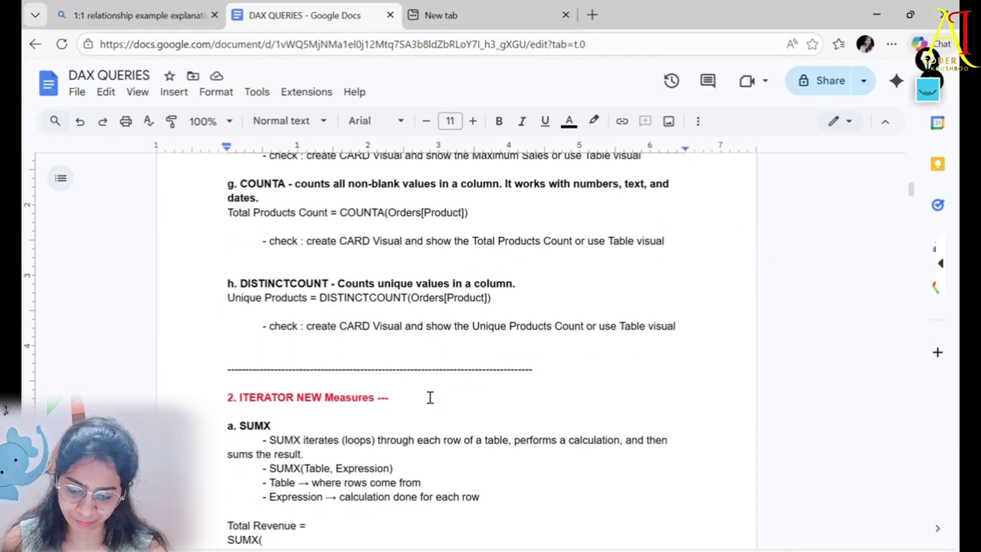
double_click(291, 284)
click(455, 326)
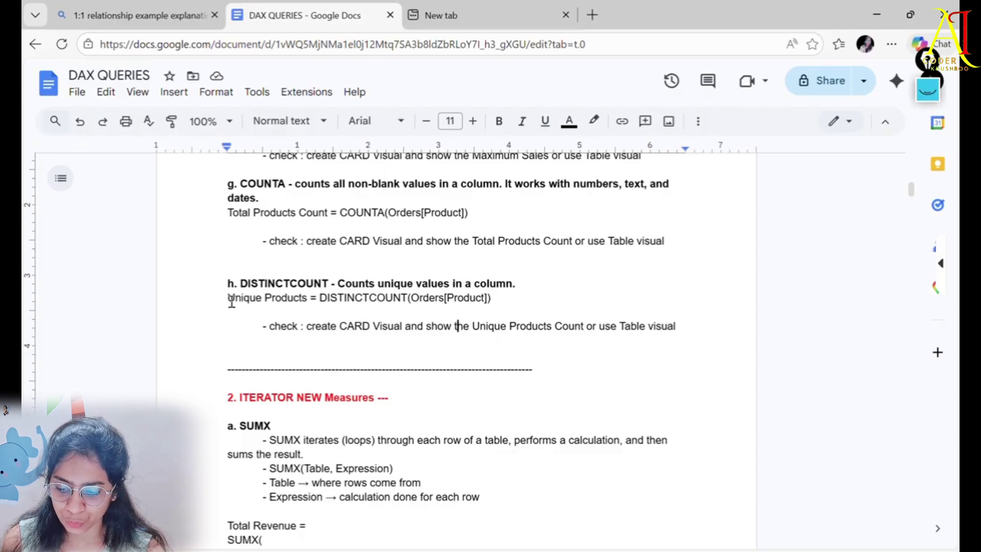
drag(228, 299, 515, 293)
key(ctrl+c)
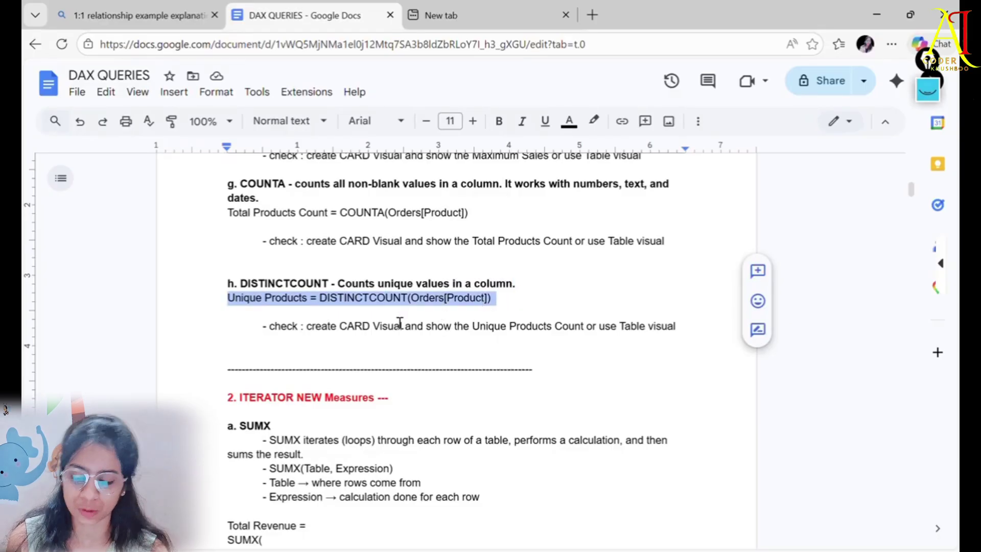
key(alt+Tab)
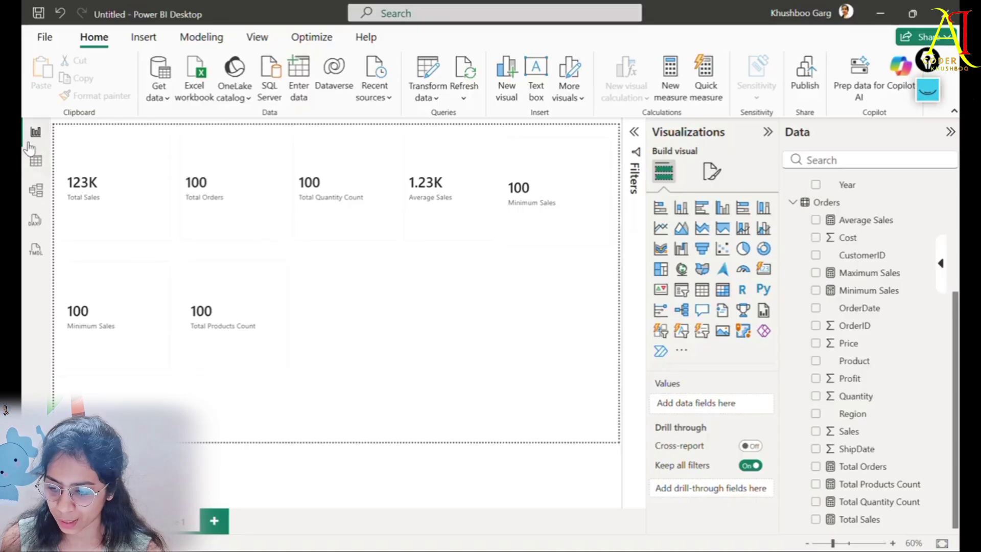
Create a new measure in the Orders table with the formula Unique Products = DISTINCTCOUNT(Orders[Product]).
click(37, 167)
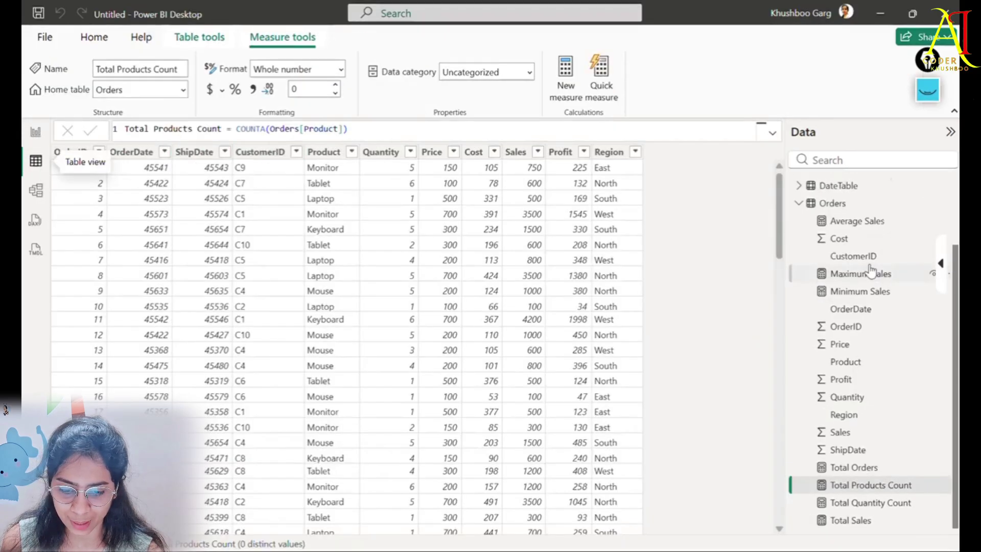
scroll(836, 273, up, 2)
click(834, 275)
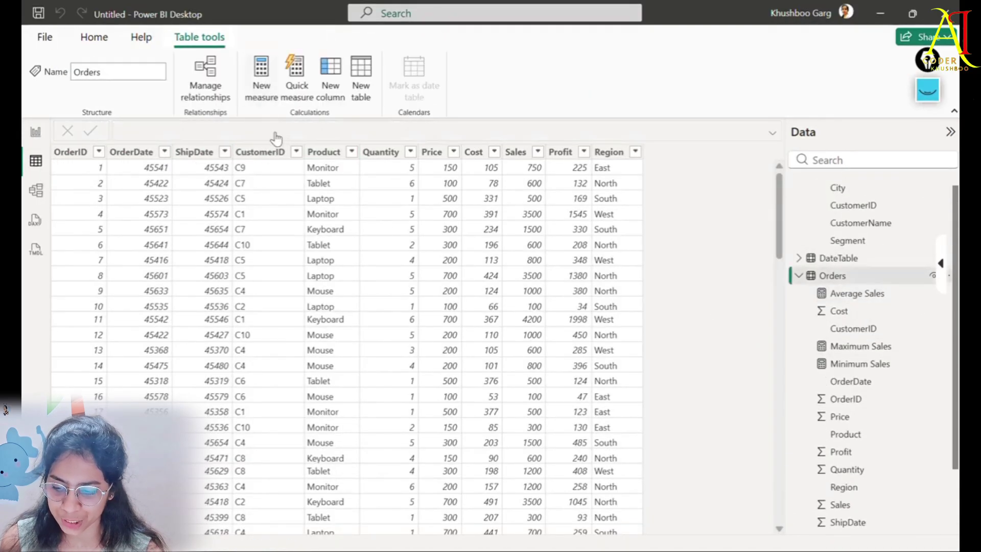
click(261, 75)
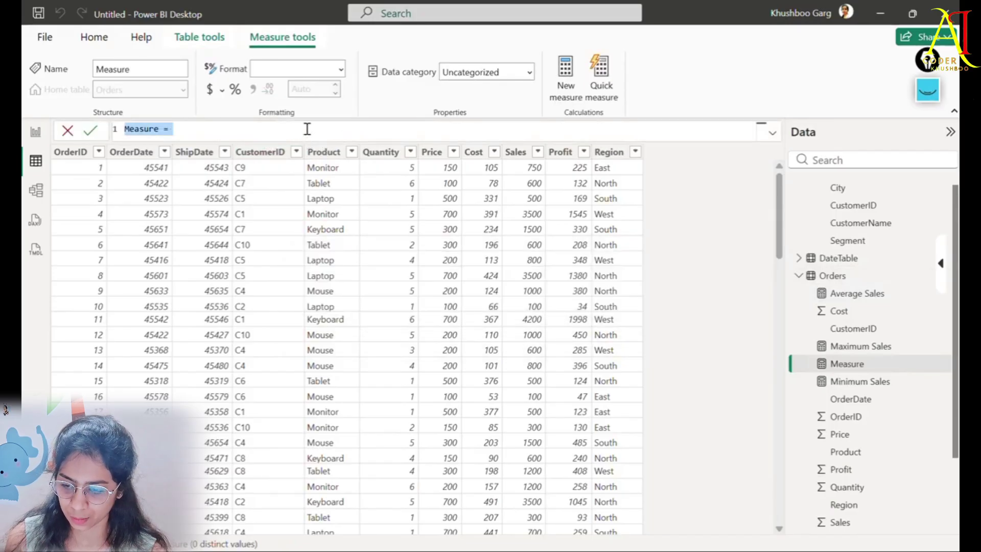
key(ctrl+v)
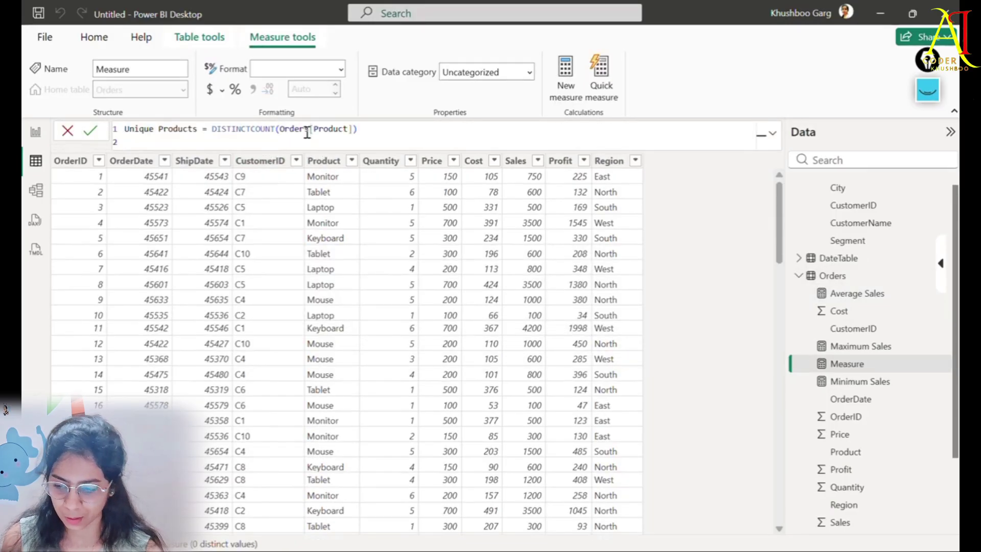
key(Return)
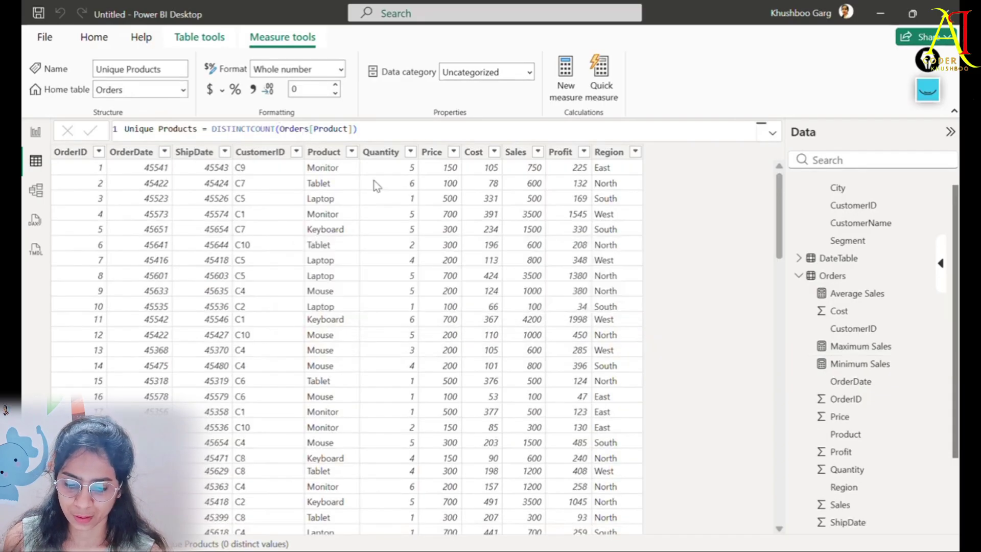
Add a card visual beside the Total Products Count card on the report page and populate it with the Unique Products measure.
scroll(887, 403, down, 3)
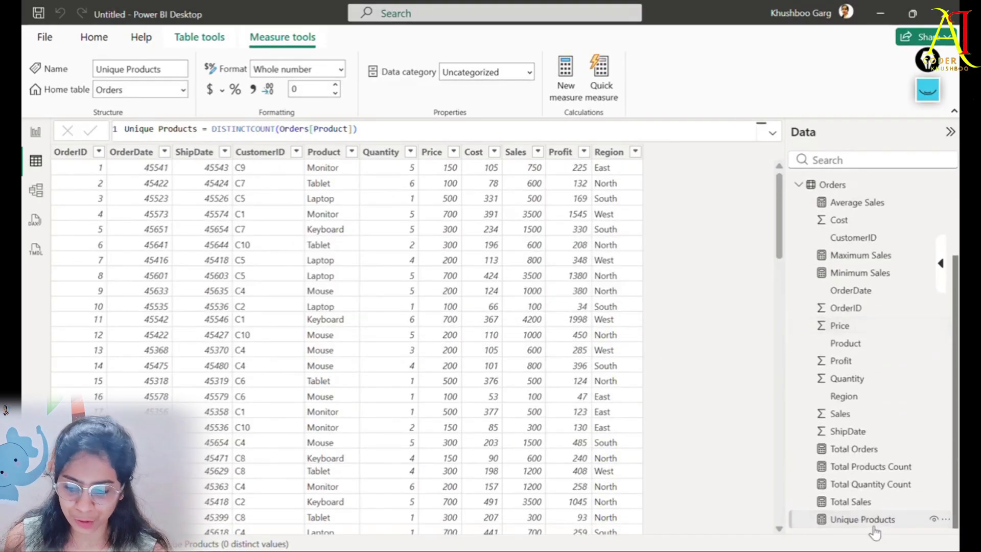
click(35, 132)
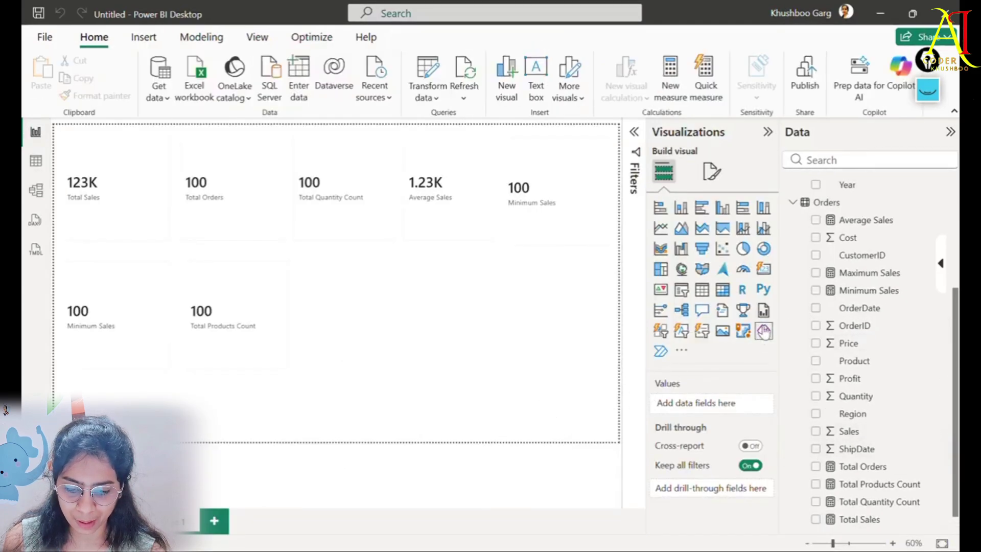
click(764, 270)
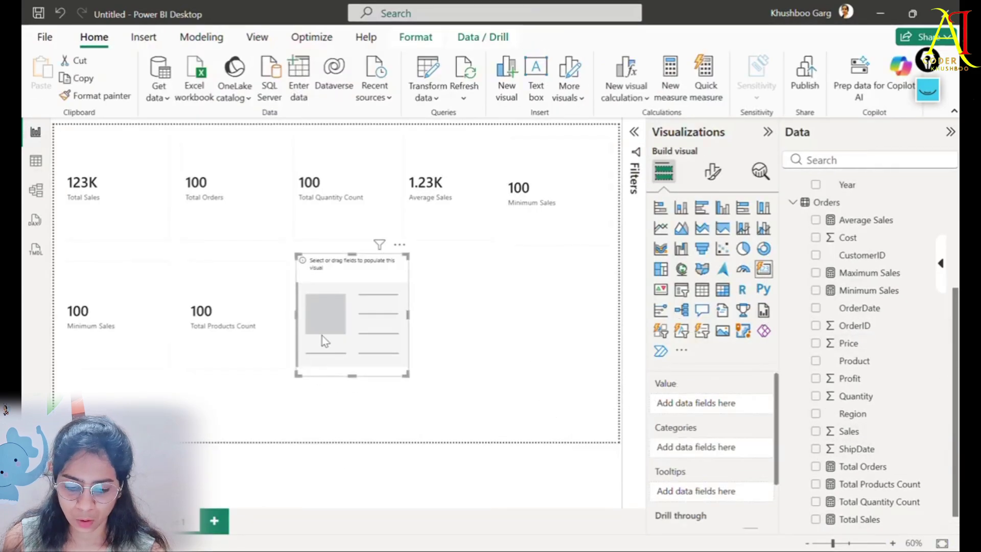
scroll(879, 511, down, 1)
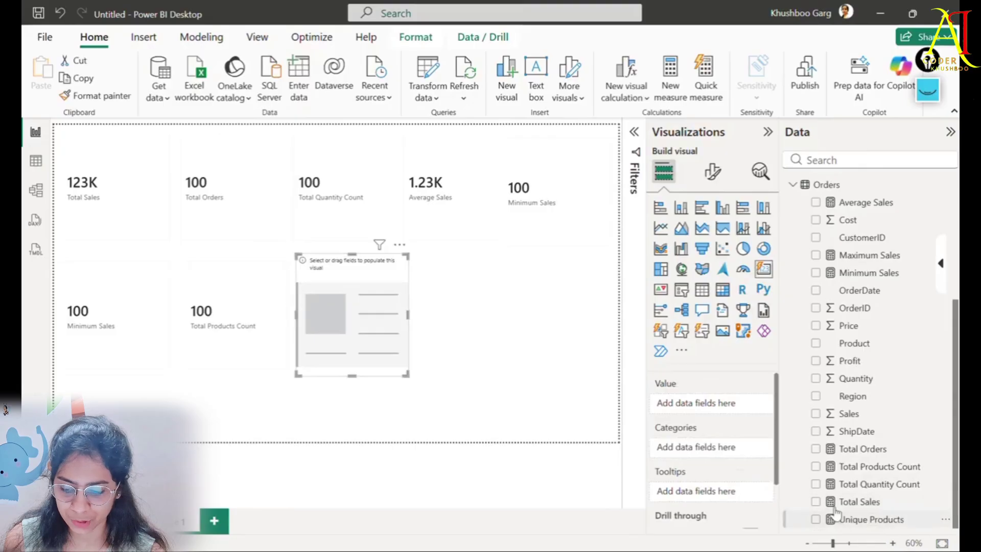
drag(836, 511, 361, 314)
click(467, 344)
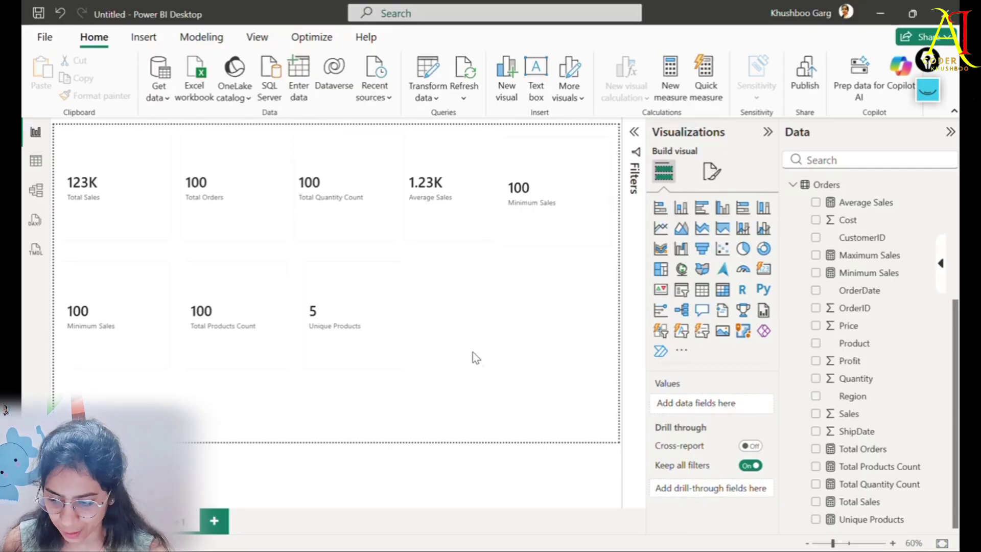
Switch to the DAX QUERIES document in Google Docs and review the BASIC New Measures section through to the ITERATOR New Measures heading.
click(35, 161)
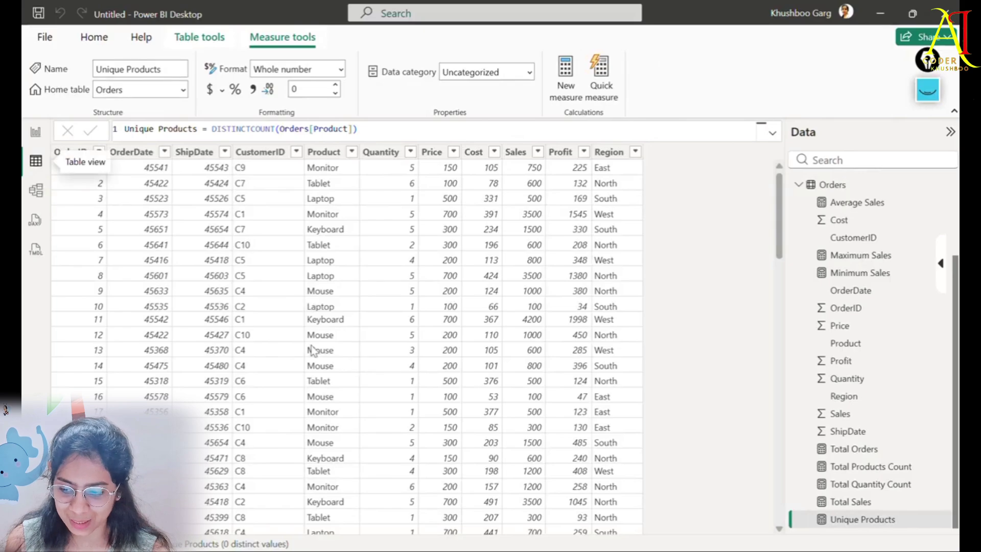
click(590, 548)
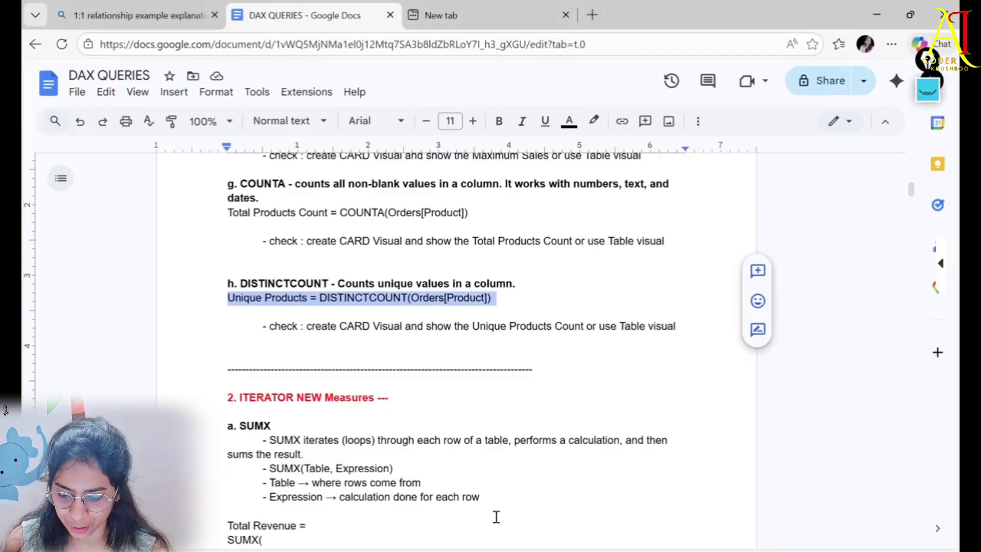
scroll(400, 432, up, 9)
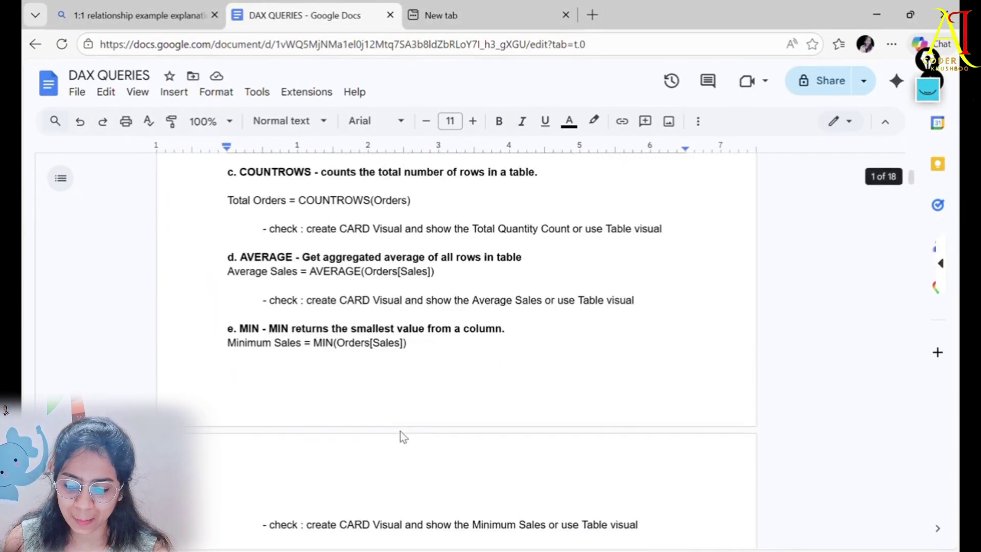
scroll(400, 431, up, 7)
drag(247, 325, 509, 344)
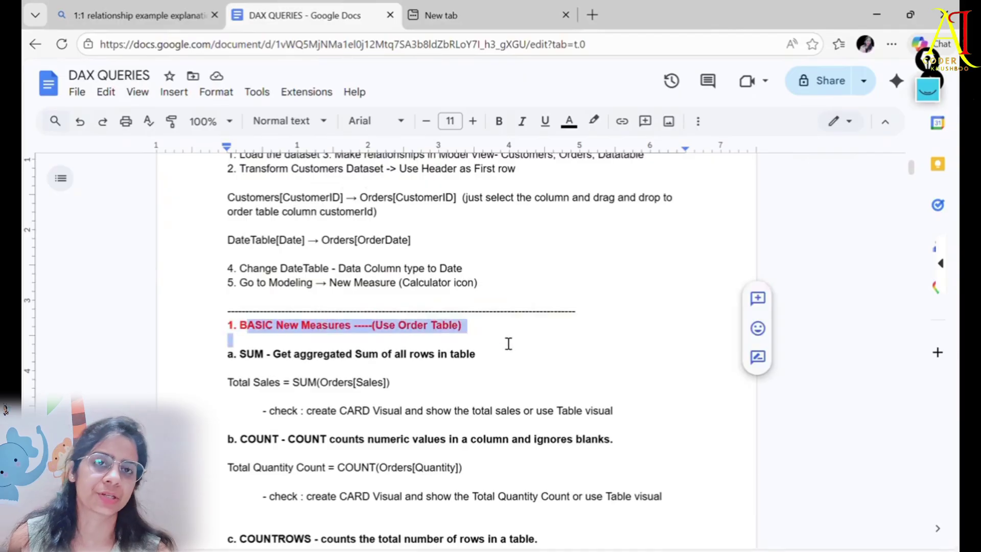
click(466, 390)
scroll(439, 409, down, 10)
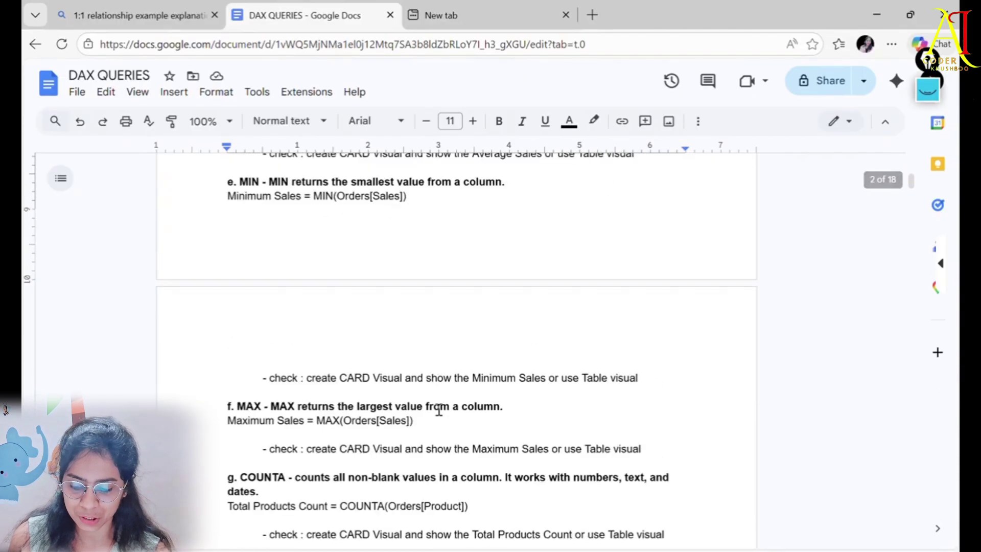
scroll(439, 411, down, 10)
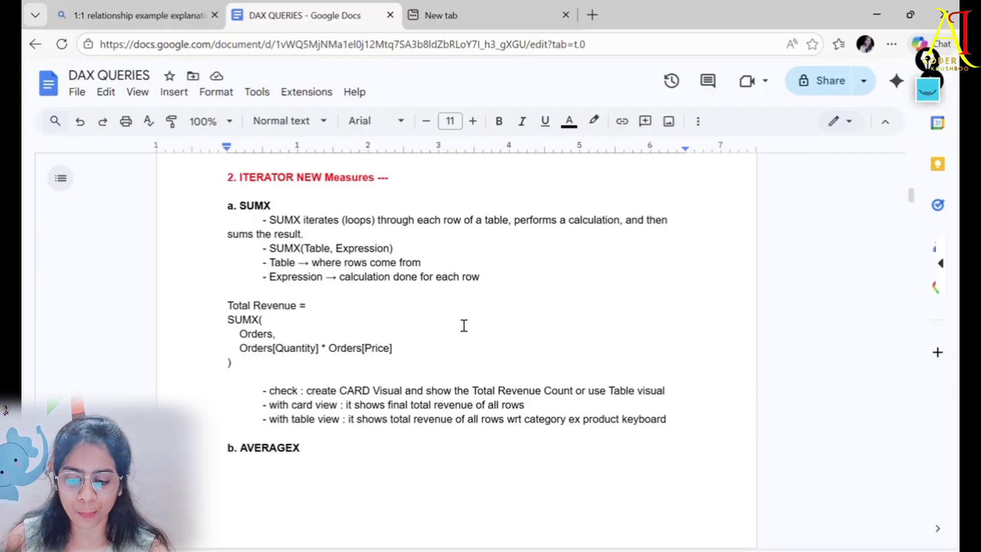
Examine the SUMX notes under ITERATOR New Measures, covering the row-by-row description and the Table and Expression arguments.
drag(520, 223, 276, 206)
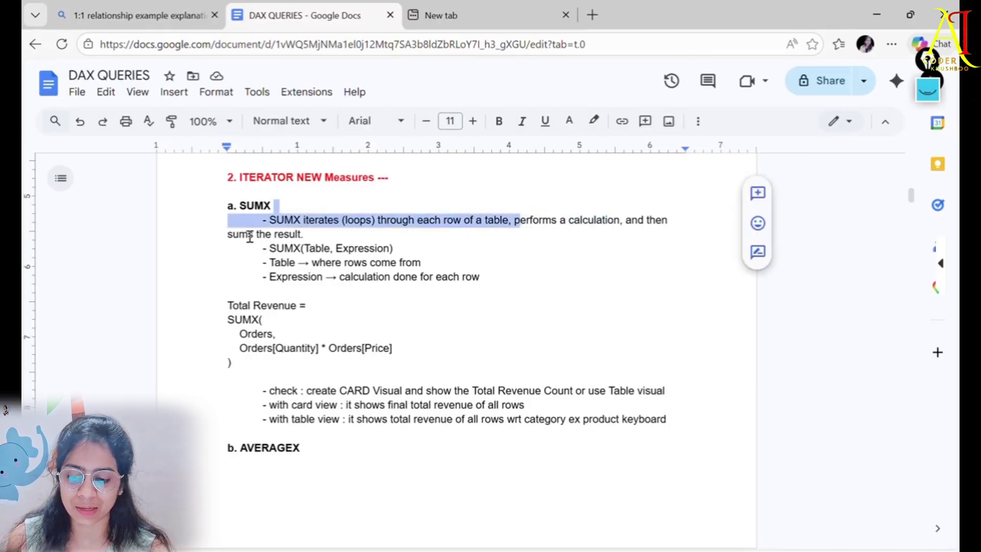
drag(250, 235, 322, 234)
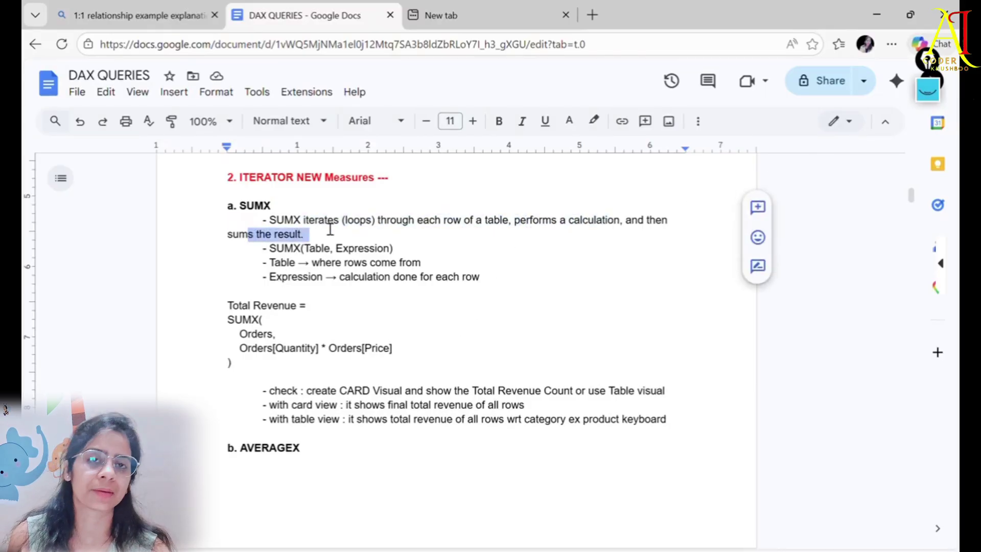
click(544, 458)
drag(260, 250, 431, 256)
click(382, 320)
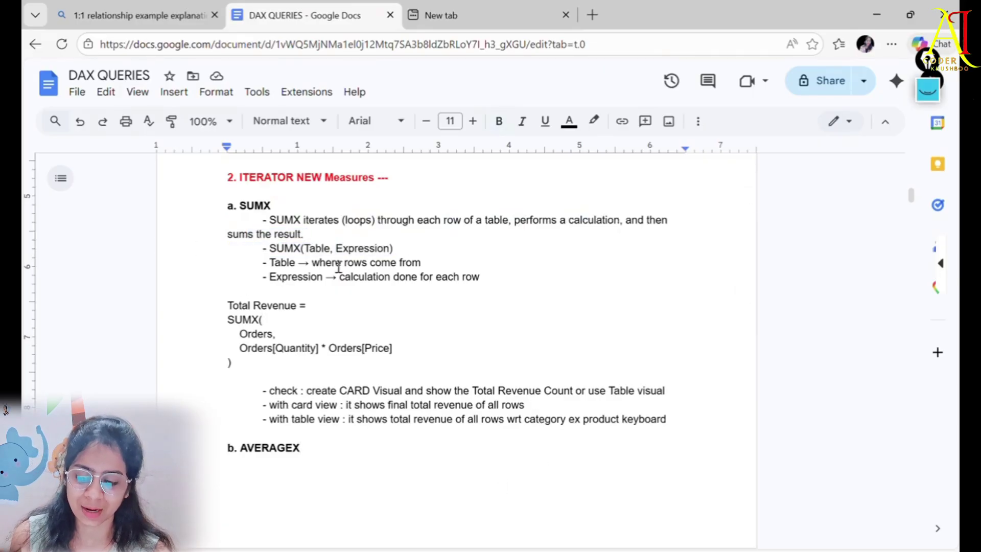
drag(320, 264, 437, 266)
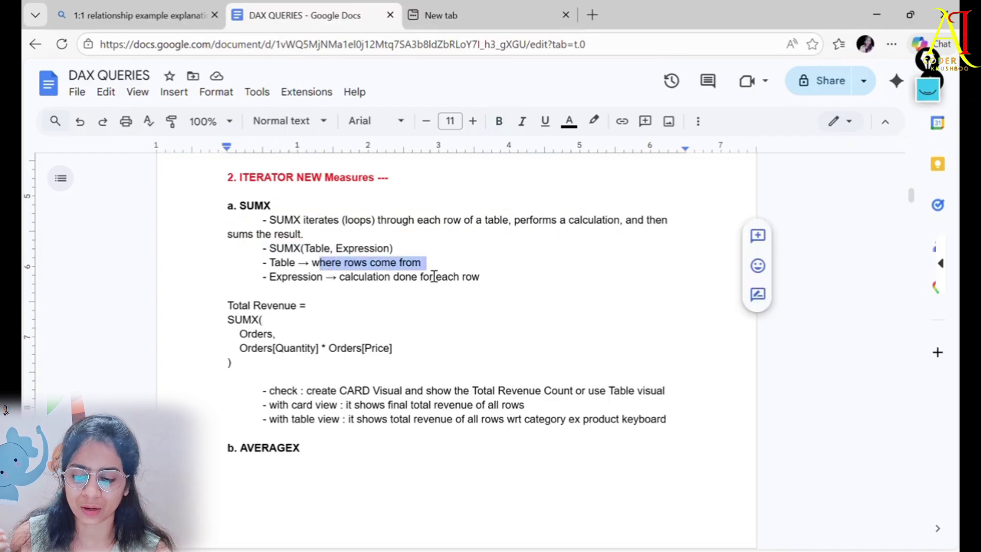
click(399, 303)
double_click(283, 262)
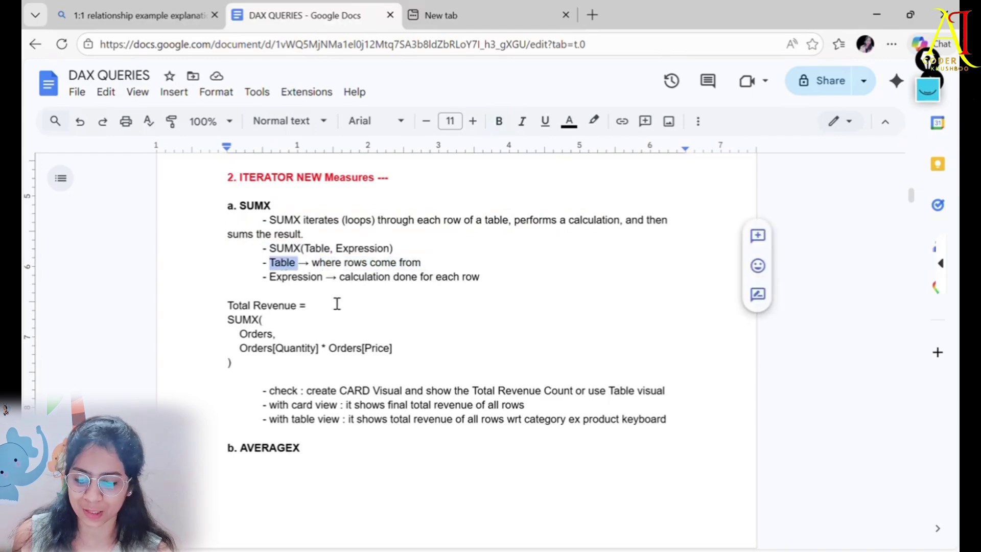
drag(344, 278, 481, 282)
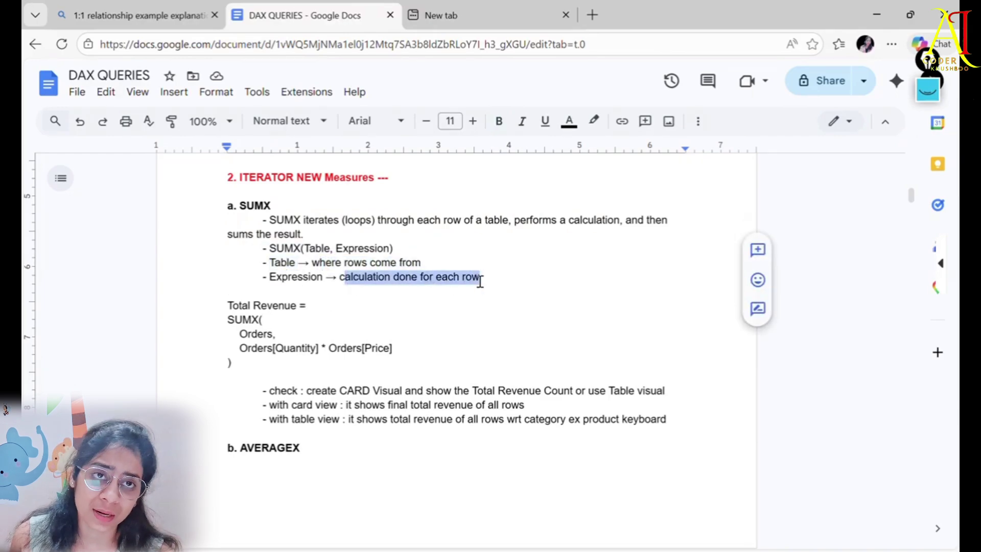
click(457, 320)
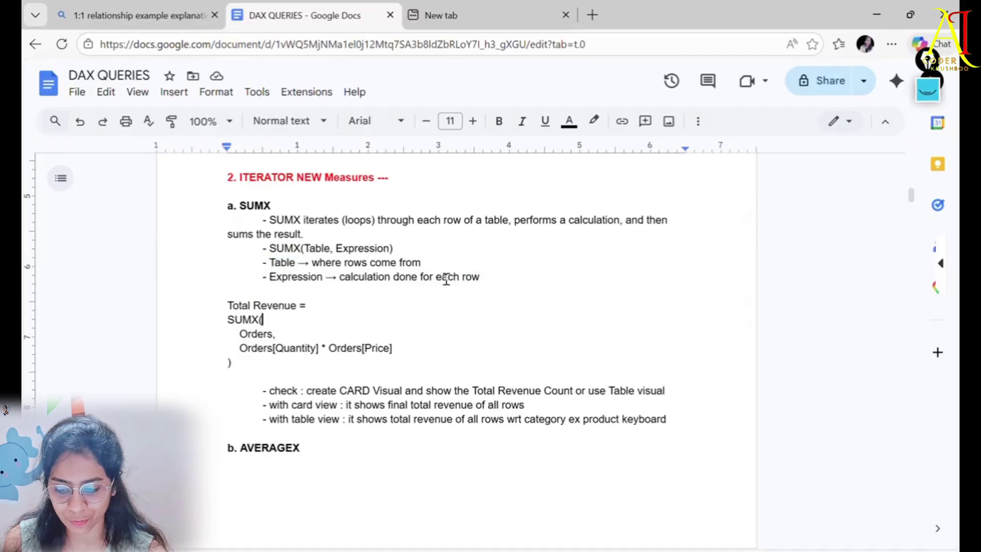
drag(446, 279, 563, 284)
drag(407, 394, 412, 394)
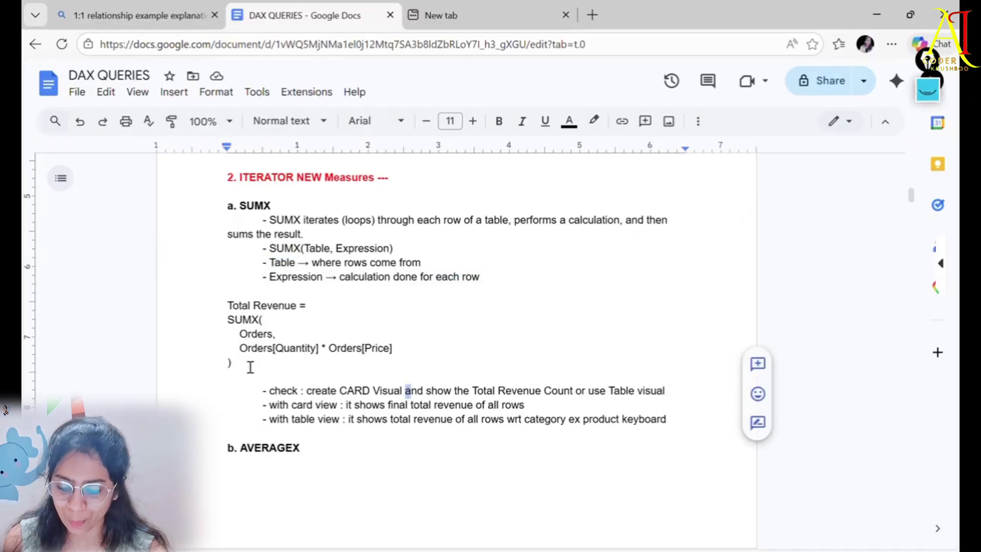
double_click(249, 206)
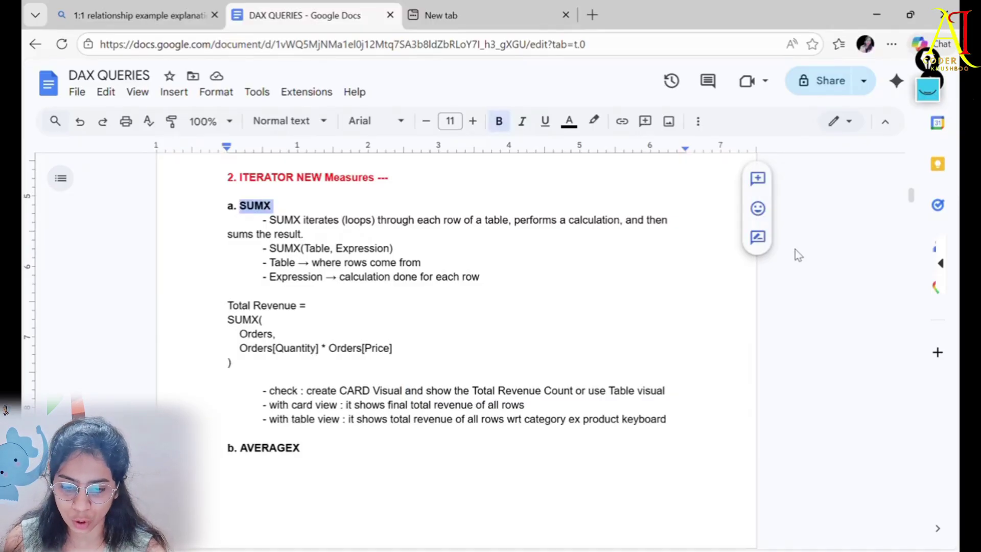
Mark the Orders table argument and the Orders[Quantity] * Orders[Price] expression in the SUMX example with the screen pen, and clear the marks.
click(928, 92)
click(928, 92)
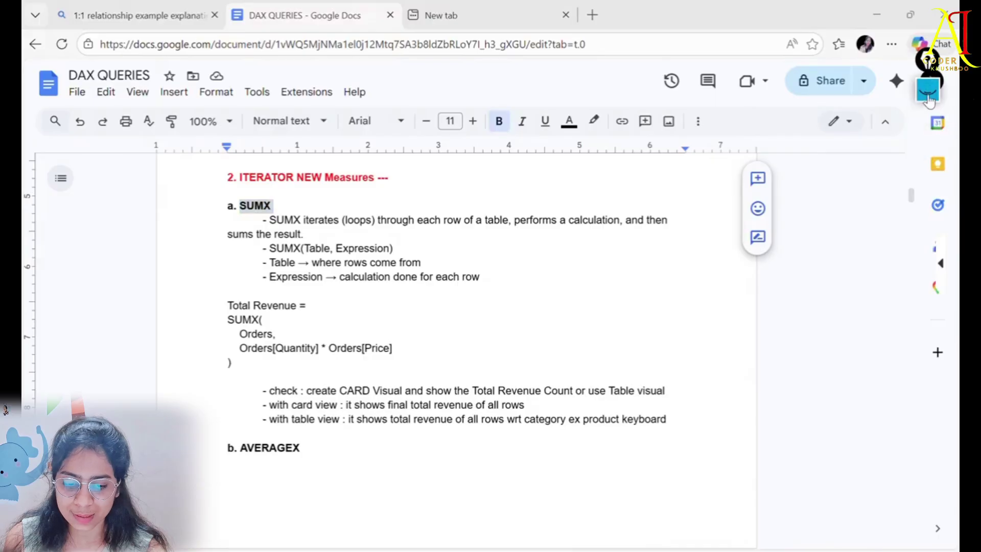
click(928, 98)
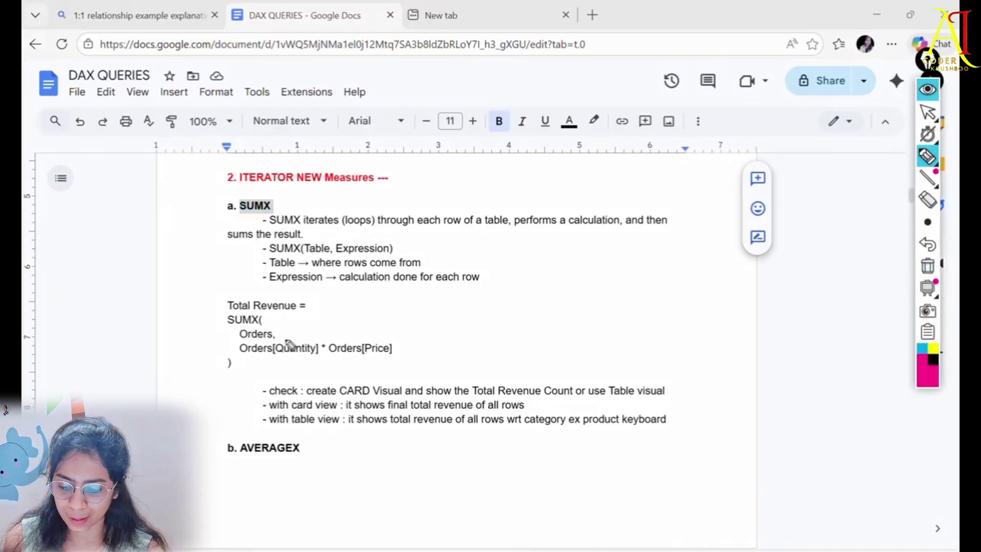
drag(284, 339, 369, 295)
drag(248, 353, 375, 359)
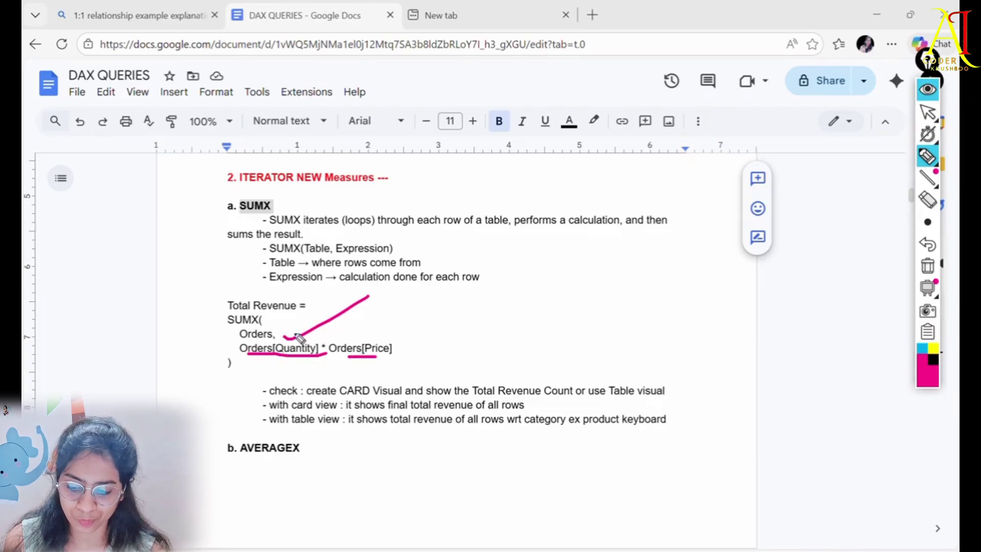
drag(296, 333, 342, 305)
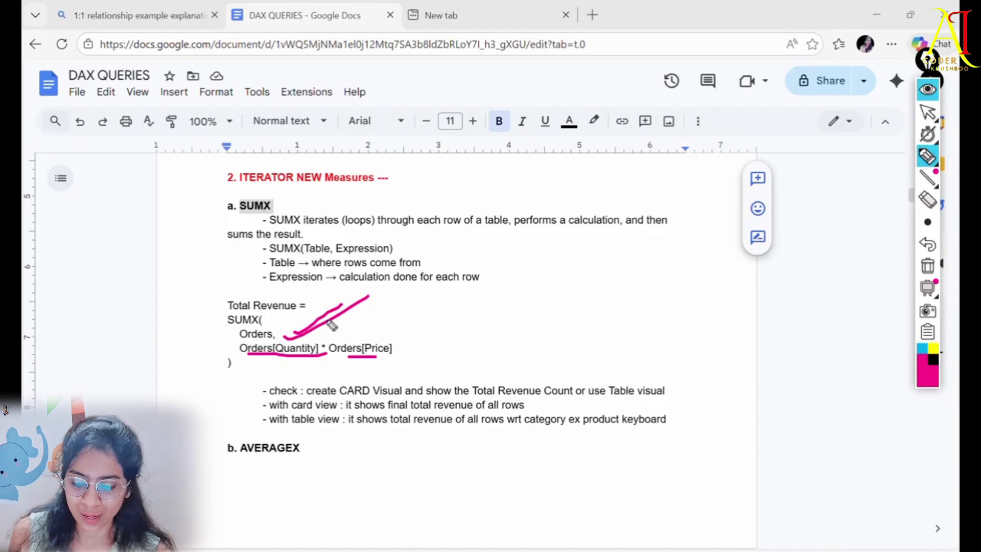
click(927, 267)
Circle the Total Revenue name, sketch a row-by-row table illustration beside the SUMX example, clear all drawings and close the screen pen.
mouse_move(267, 311)
mouse_down()
mouse_move(248, 330)
mouse_move(272, 291)
mouse_up()
mouse_move(511, 278)
mouse_down()
mouse_move(518, 334)
mouse_move(638, 257)
mouse_move(473, 374)
mouse_move(496, 349)
mouse_up()
mouse_move(581, 284)
mouse_down()
mouse_move(615, 281)
mouse_move(587, 307)
mouse_move(641, 315)
mouse_move(629, 337)
mouse_up()
mouse_move(545, 365)
mouse_down()
mouse_move(537, 421)
mouse_move(556, 405)
mouse_move(580, 431)
mouse_move(618, 393)
mouse_move(955, 379)
mouse_up()
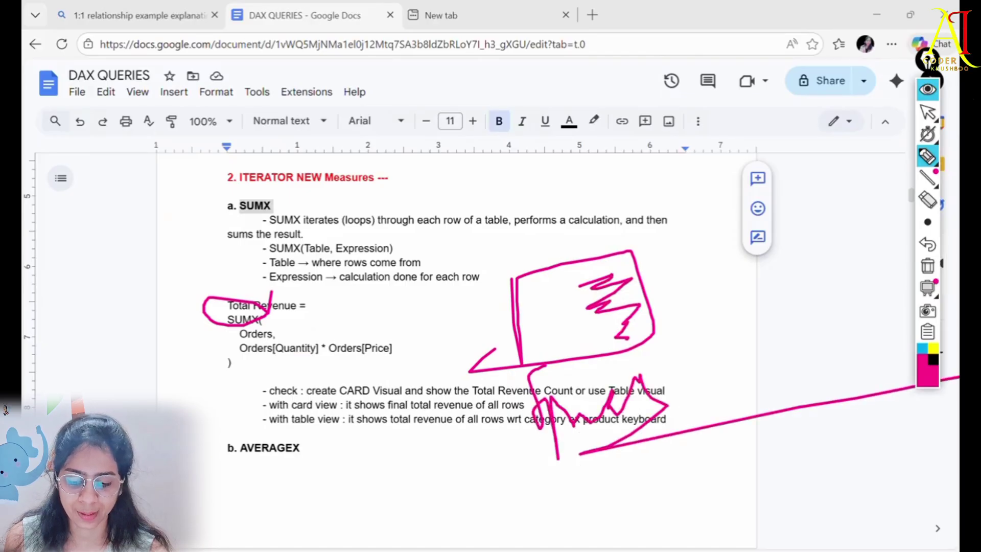
click(928, 266)
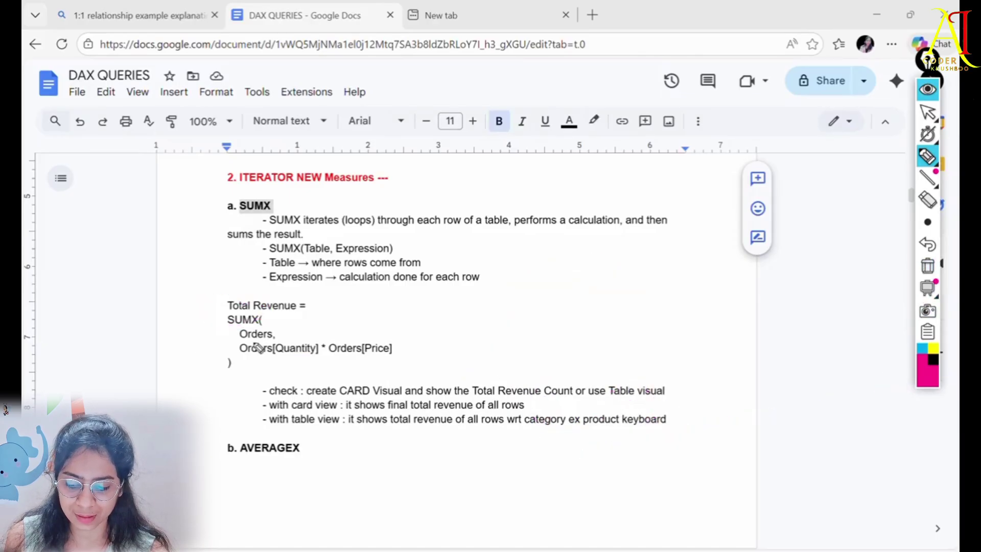
drag(207, 319, 251, 338)
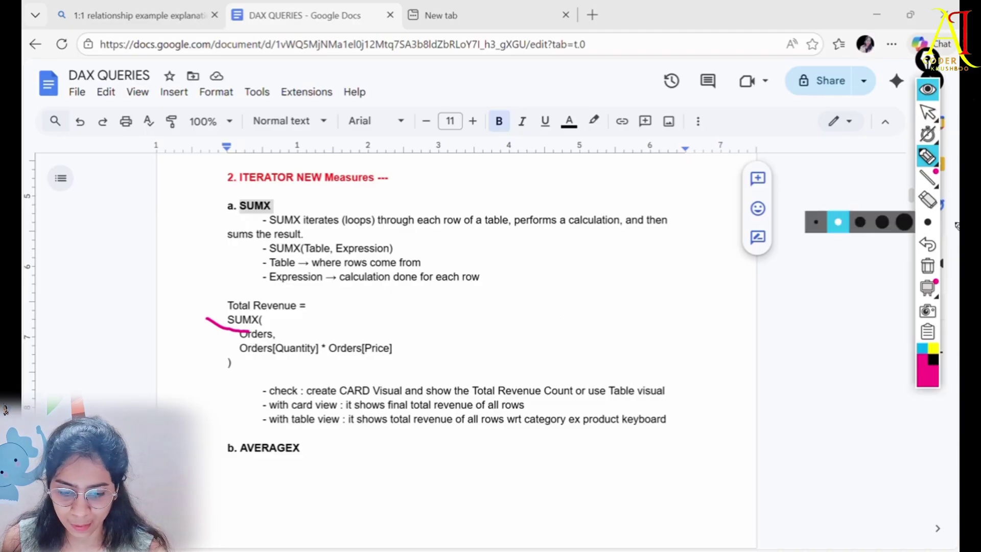
click(927, 266)
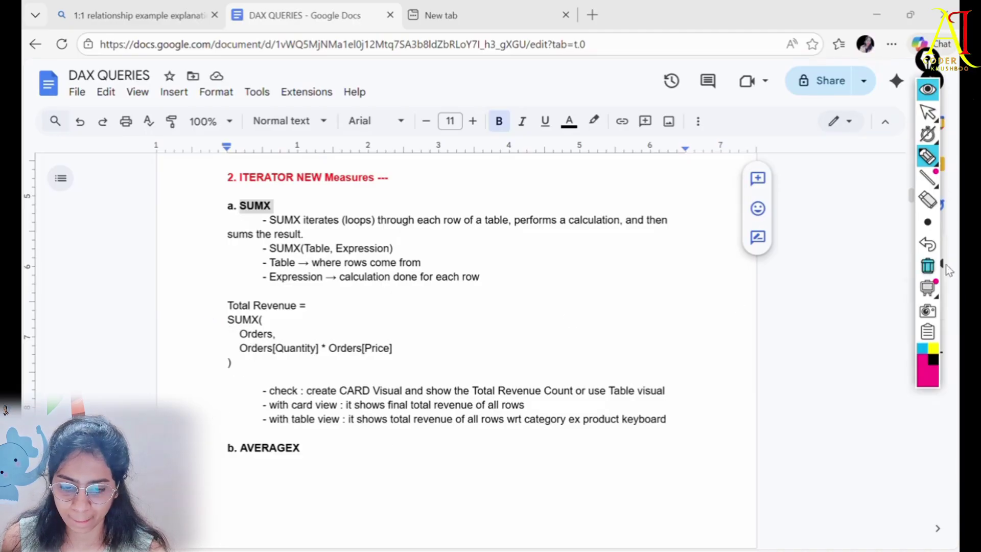
click(927, 90)
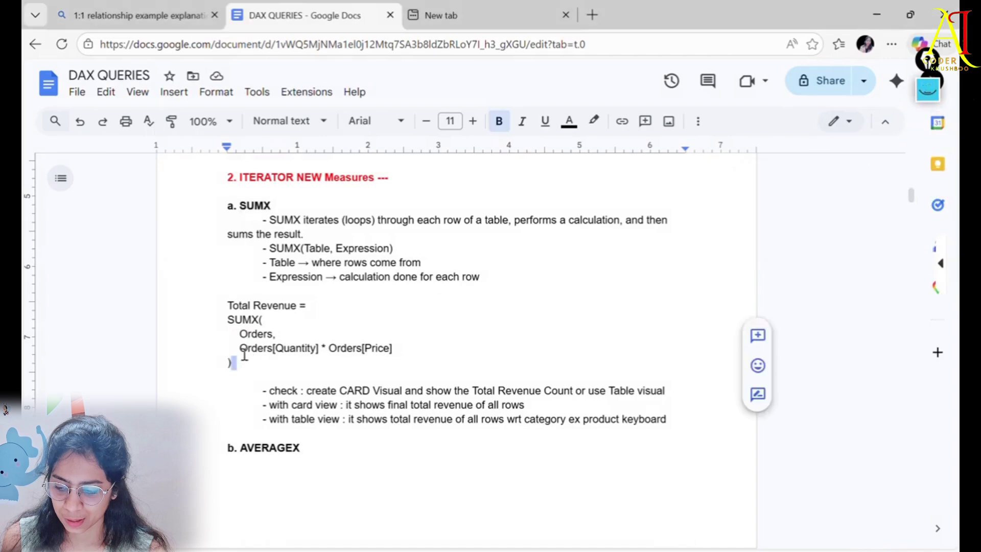
Copy the Total Revenue SUMX formula from the notes and enter it as a new measure in Power BI's Orders table, leaving it uncommitted.
drag(232, 364, 225, 306)
key(ctrl+c)
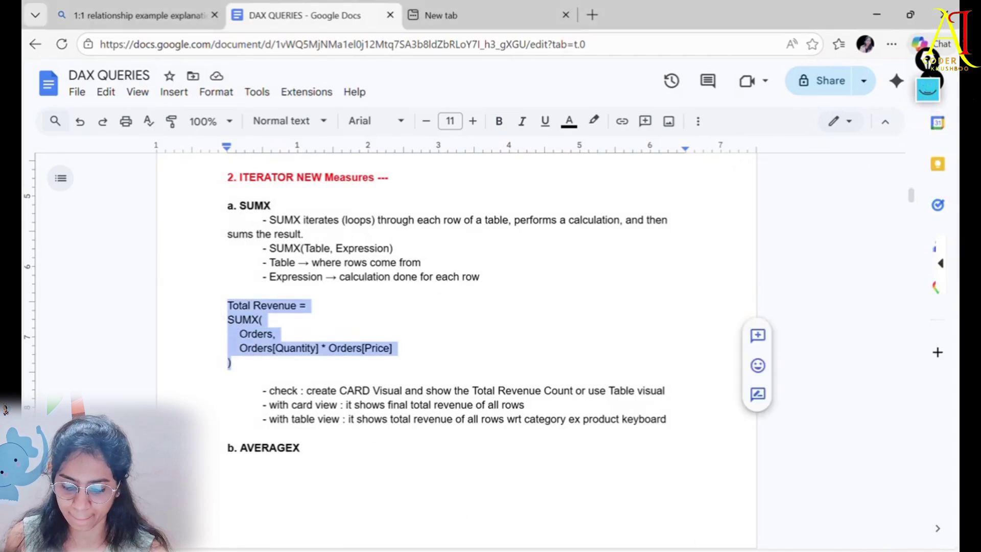
key(alt+Tab)
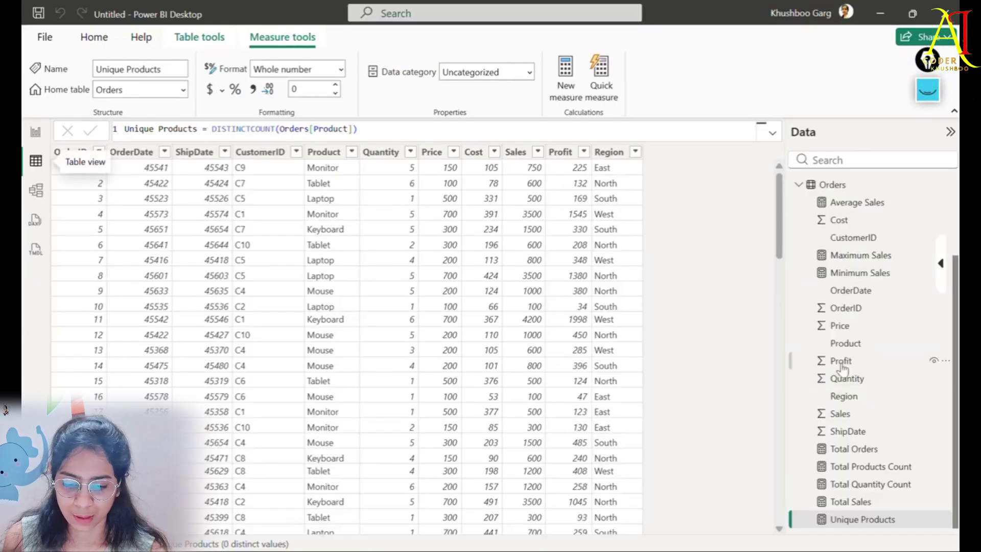
scroll(840, 368, up, 3)
click(831, 259)
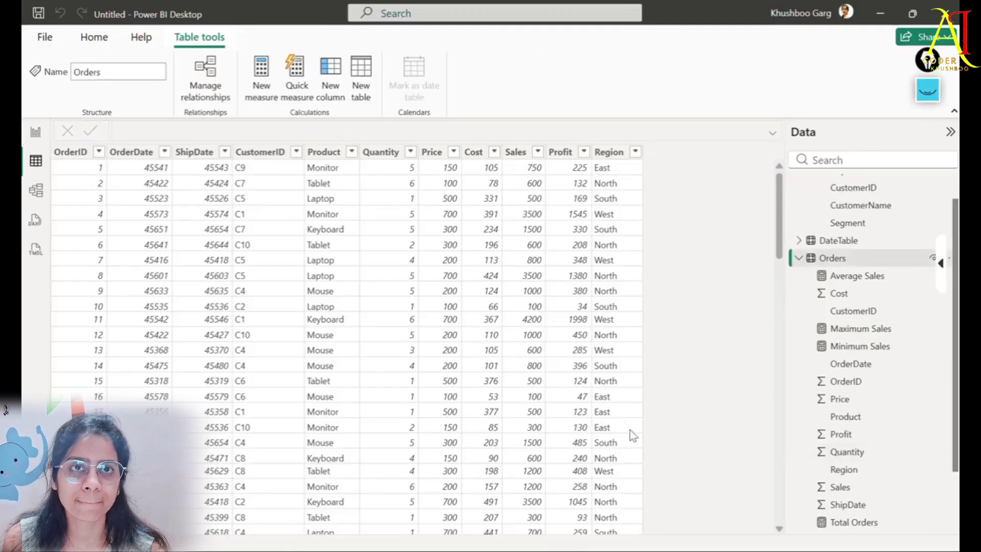
click(261, 77)
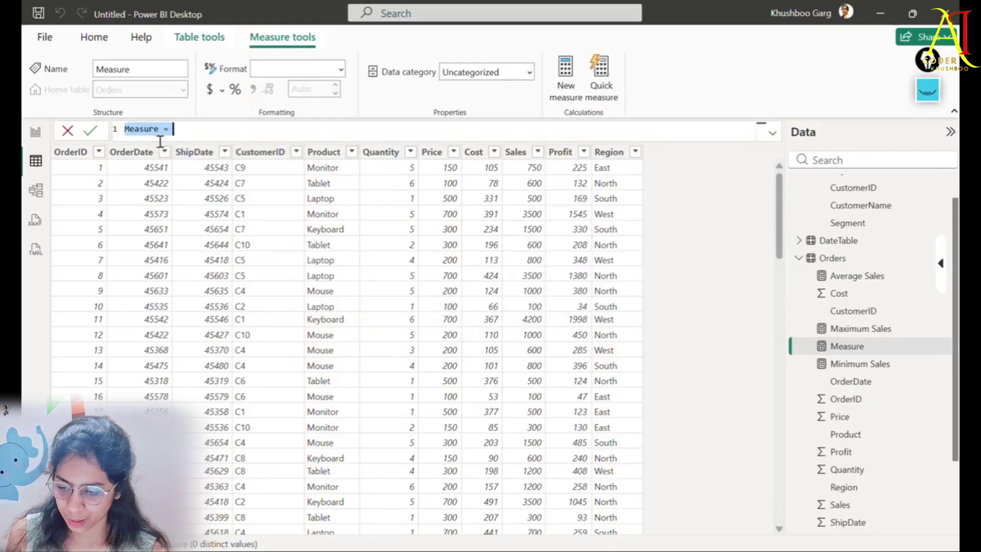
key(ctrl+v)
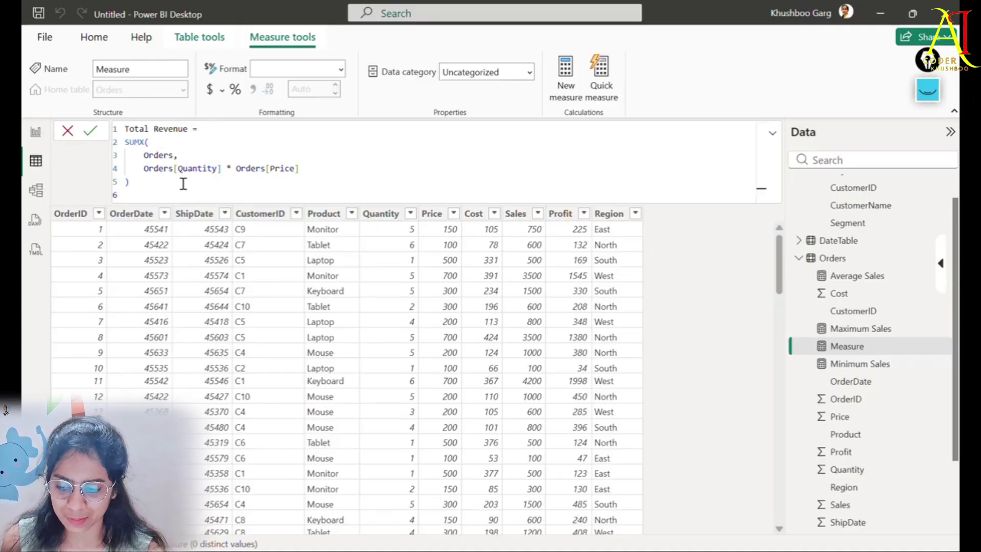
double_click(137, 143)
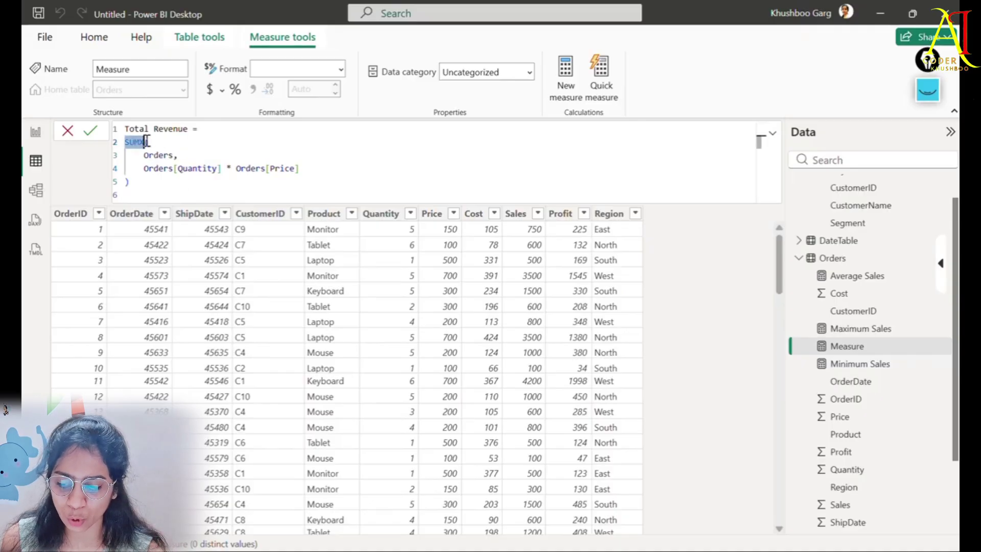
click(145, 142)
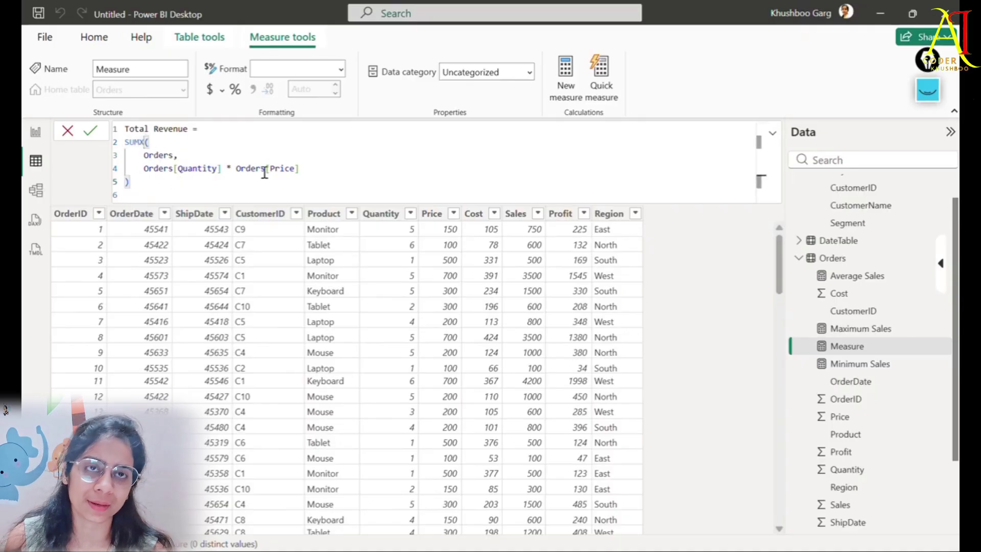
Switch to the DAX QUERIES document and examine the Total Sales = SUM(Orders[Sales]) formula, focusing on the SUM function and its Orders table and Sales column.
key(alt+Tab)
scroll(424, 333, up, 10)
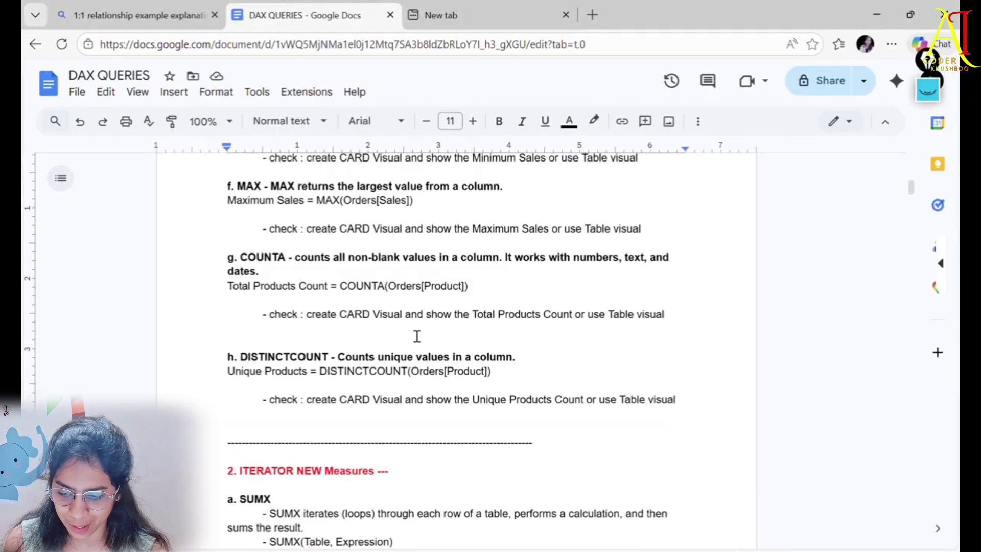
scroll(407, 336, up, 10)
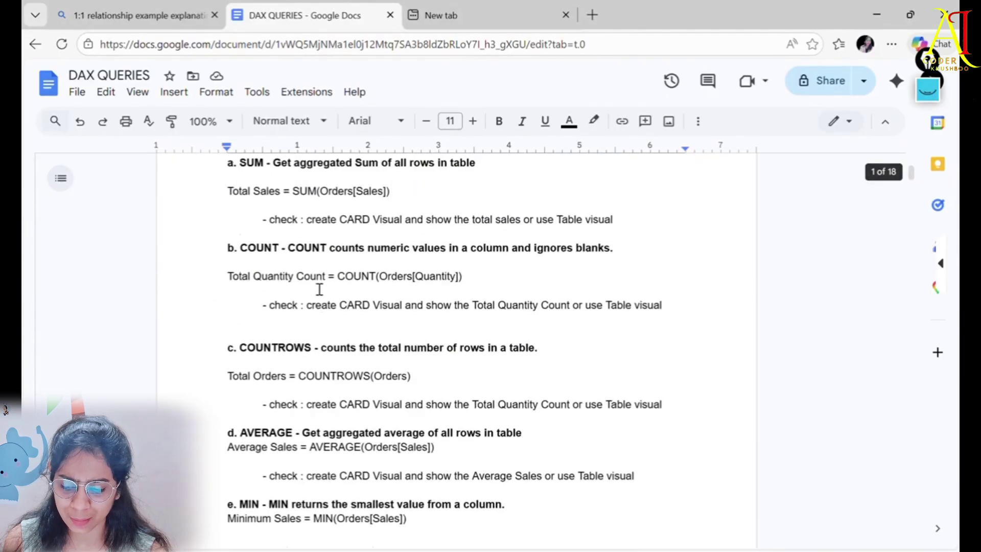
scroll(327, 347, up, 1)
double_click(309, 381)
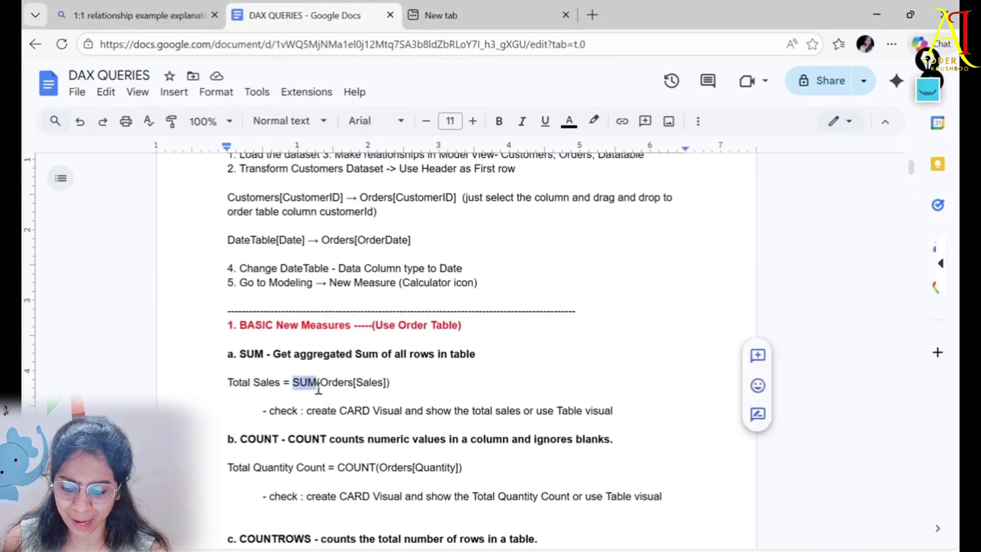
click(319, 394)
click(317, 387)
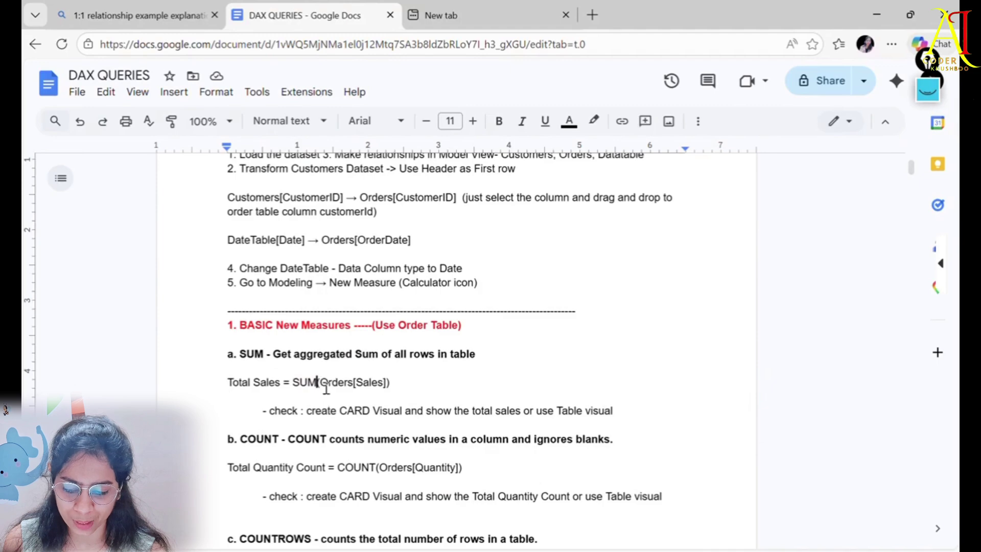
double_click(396, 388)
double_click(338, 382)
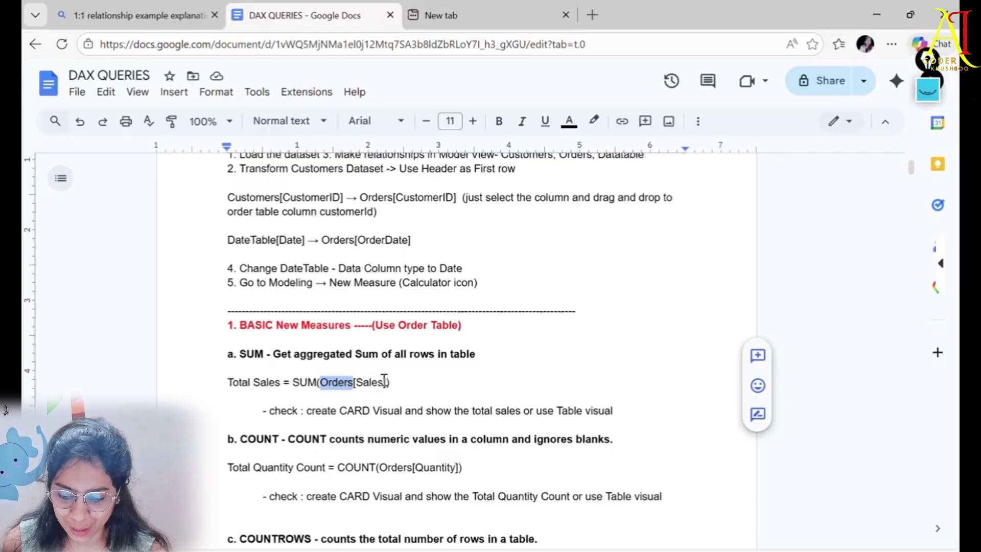
drag(384, 381, 315, 383)
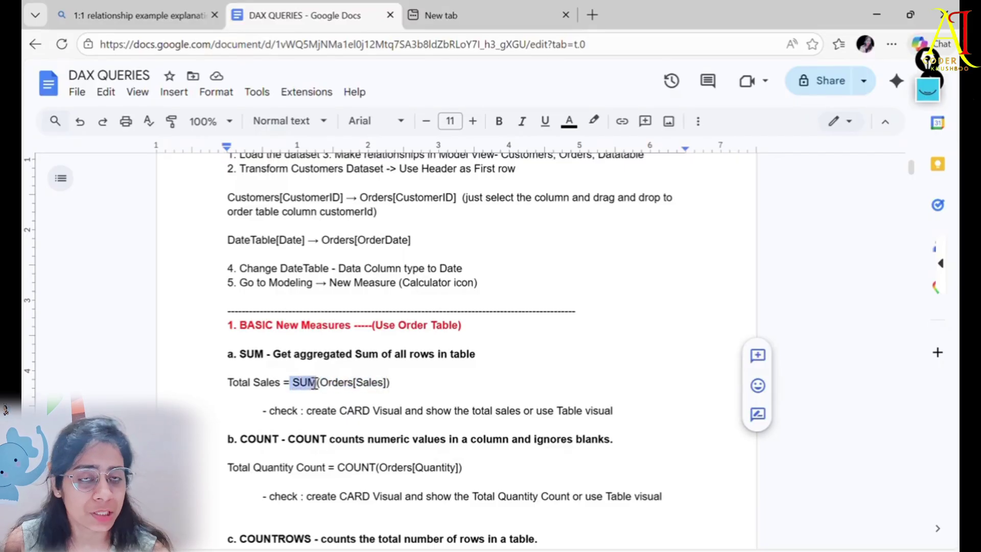
click(352, 393)
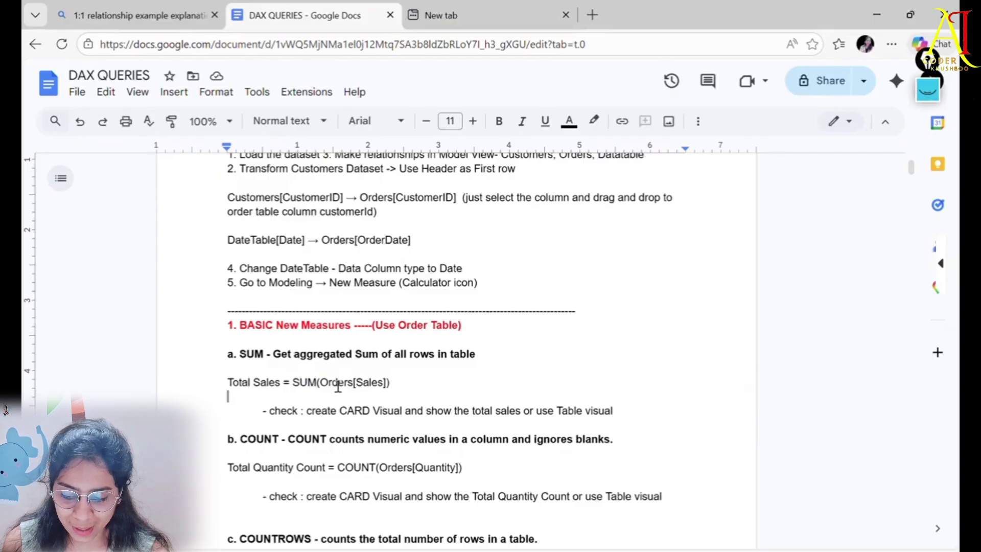
double_click(339, 388)
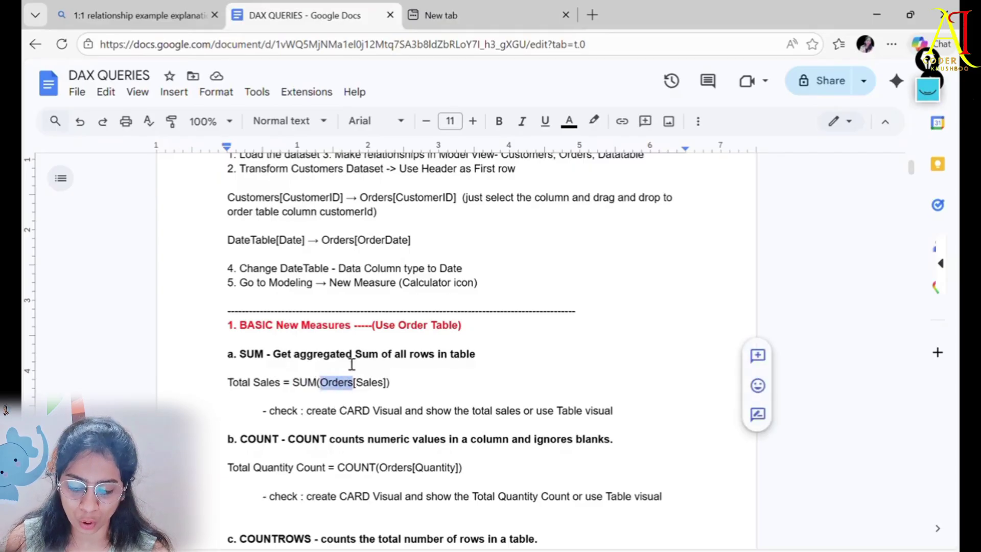
scroll(357, 409, down, 7)
scroll(368, 429, up, 7)
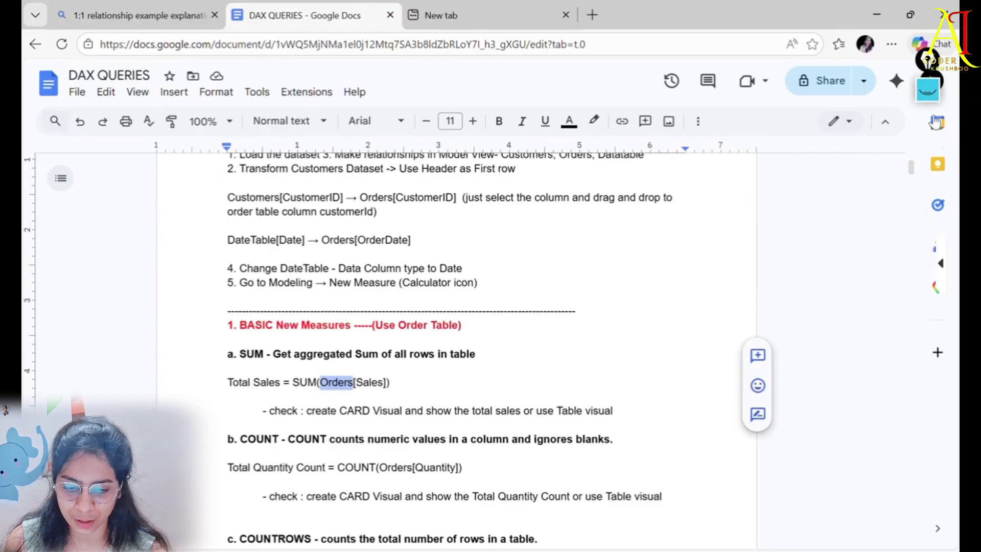
Annotate the Total Sales formula with the screen pen, linking Orders to Sales and sketching a column being summed, and clear the drawings.
click(928, 91)
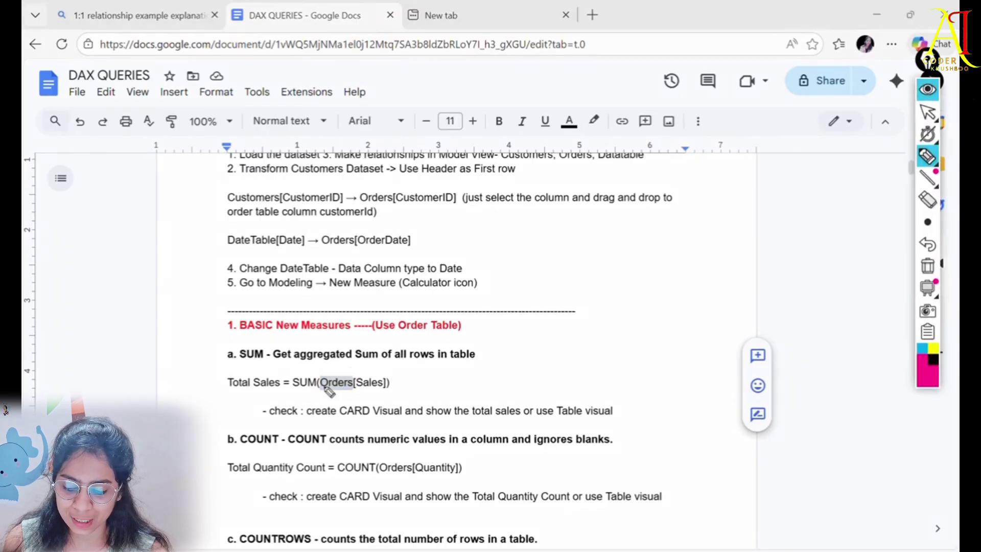
drag(313, 390, 325, 390)
drag(386, 396, 420, 396)
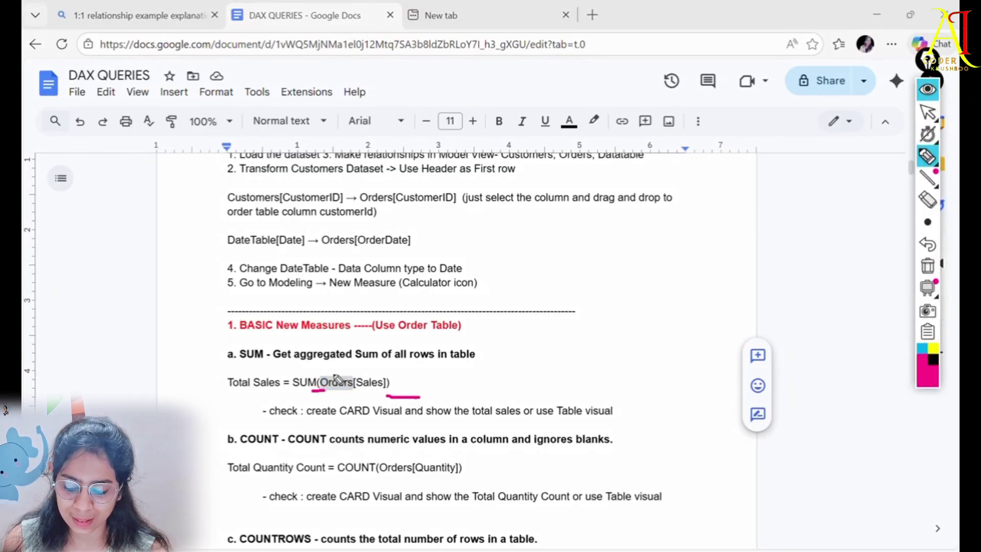
mouse_move(332, 377)
mouse_down()
mouse_move(342, 354)
mouse_move(372, 358)
mouse_move(381, 378)
mouse_move(390, 370)
mouse_up()
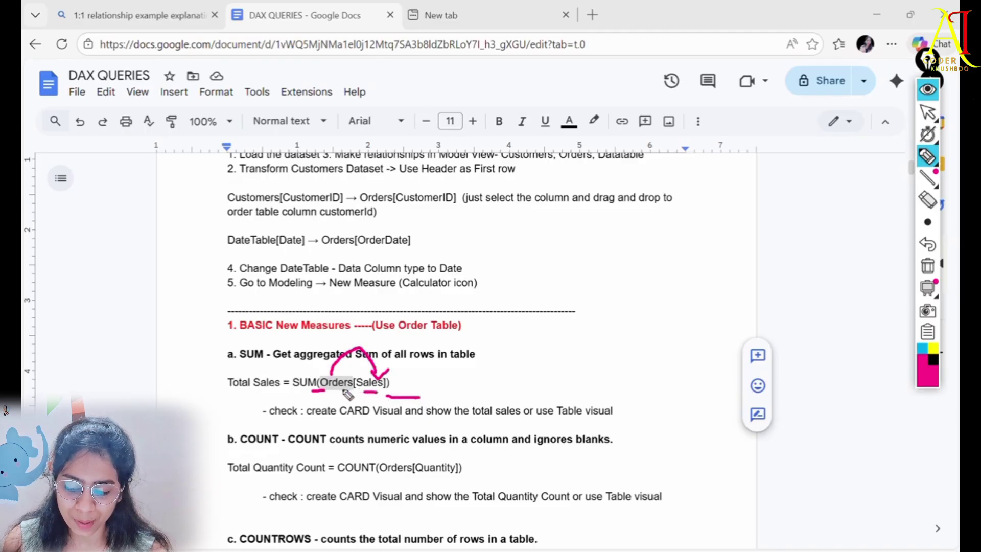
drag(341, 392, 377, 394)
mouse_move(463, 363)
mouse_down()
mouse_move(475, 450)
mouse_move(465, 471)
mouse_up()
mouse_move(512, 377)
mouse_down()
mouse_move(419, 416)
mouse_move(499, 326)
mouse_up()
mouse_move(450, 370)
mouse_down()
mouse_move(431, 267)
mouse_move(317, 355)
mouse_move(360, 364)
mouse_up()
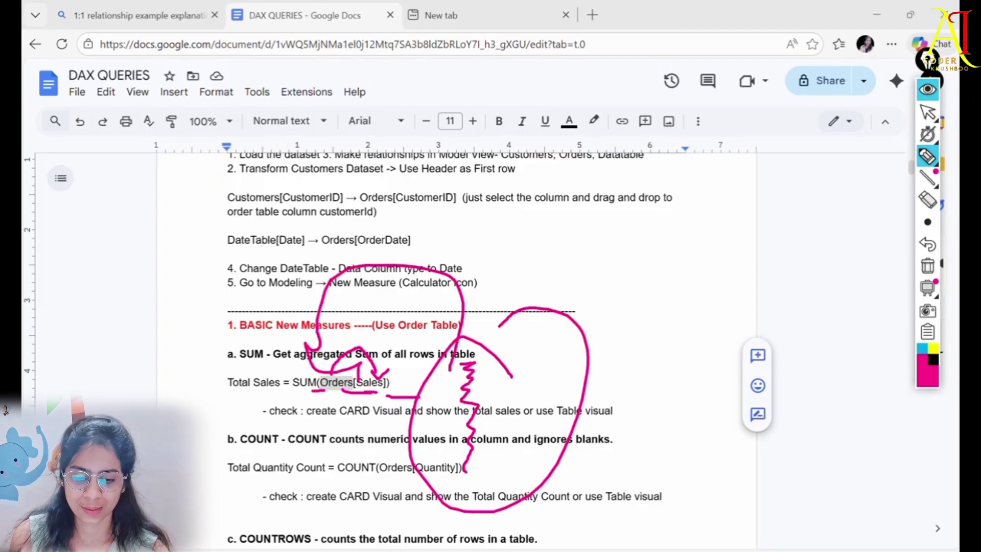
click(928, 266)
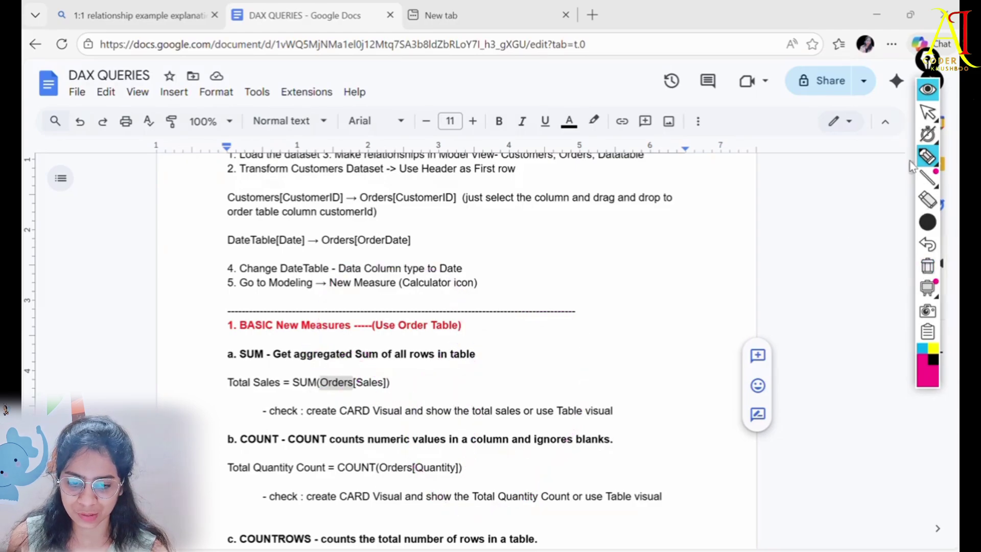
click(931, 88)
Find the SUMX Total Revenue example in the DAX QUERIES notes and return to the uncommitted measure in Power BI Desktop.
scroll(332, 445, down, 8)
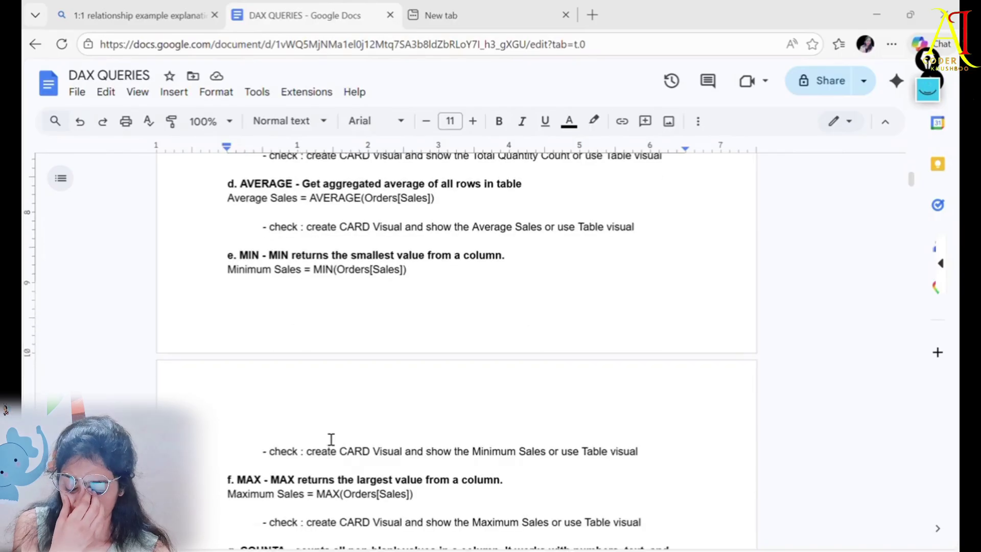
scroll(332, 444, down, 10)
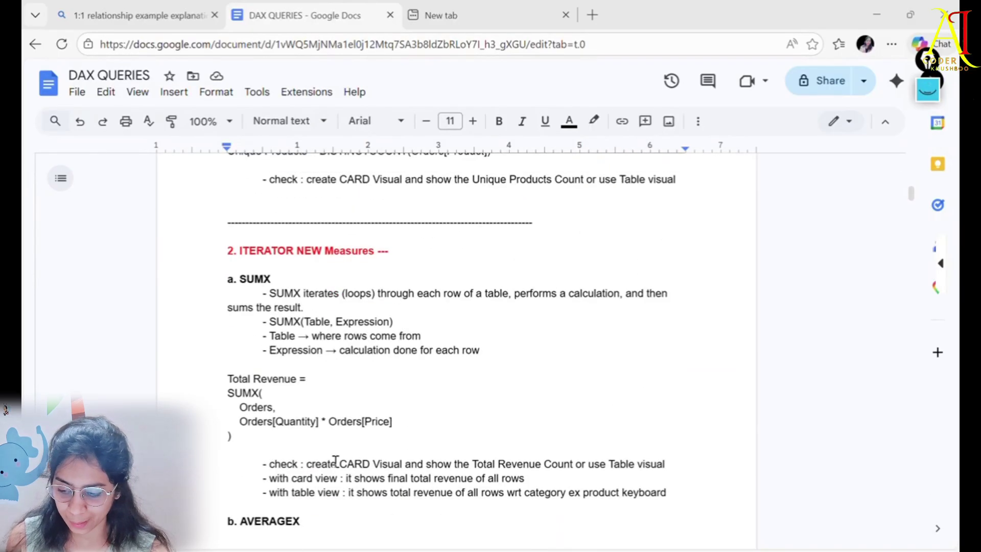
scroll(341, 428, down, 2)
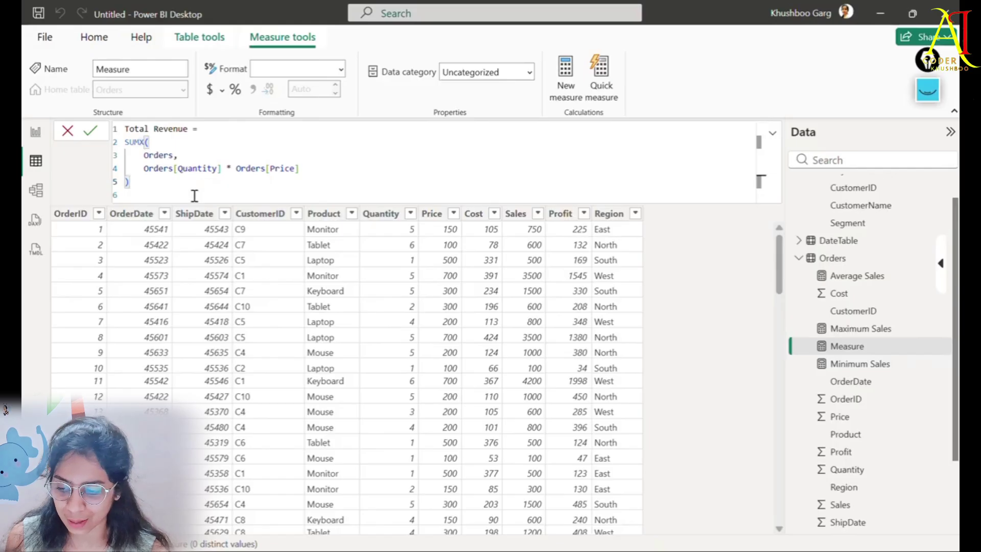
Annotate the Total Revenue formula with a thinner screen pen, linking Orders to the underlined Quantity and Price expression and enclosing it.
click(928, 90)
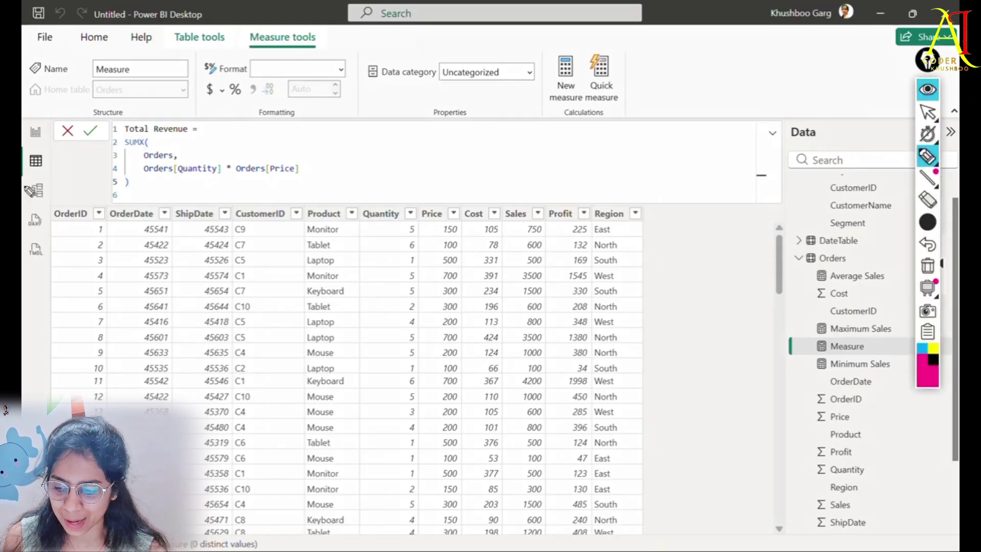
drag(161, 145, 213, 124)
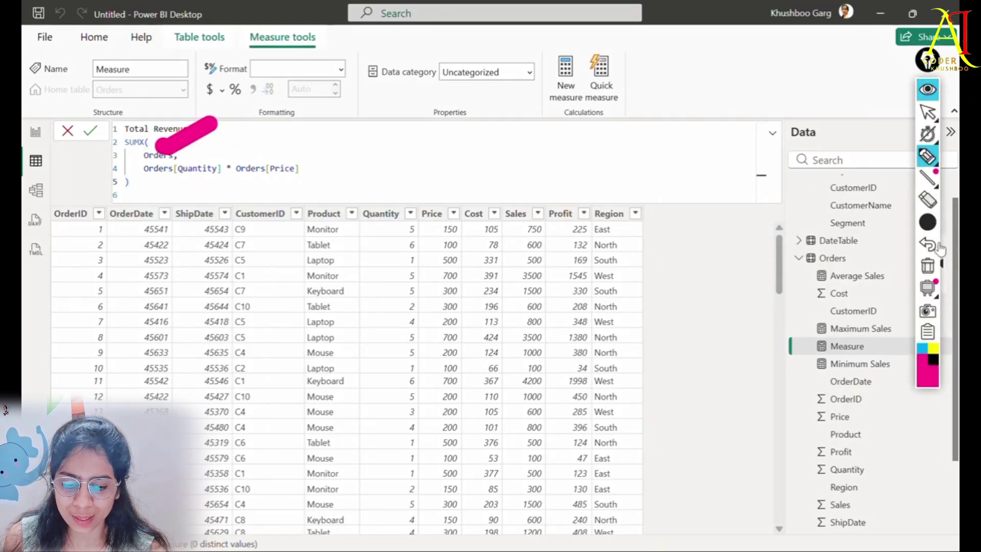
click(928, 222)
click(837, 222)
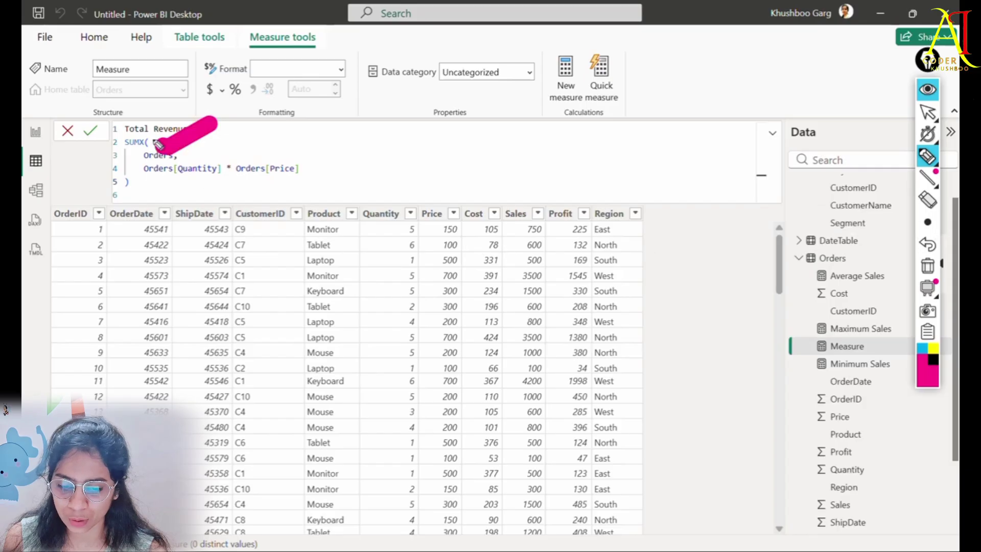
click(927, 222)
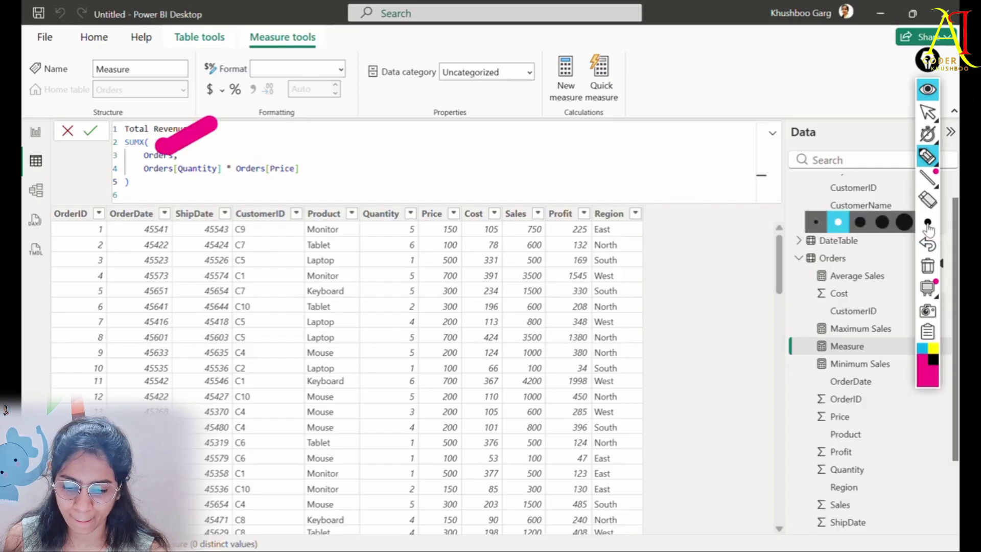
click(818, 224)
mouse_move(193, 153)
mouse_down()
mouse_move(251, 151)
mouse_move(236, 175)
mouse_up()
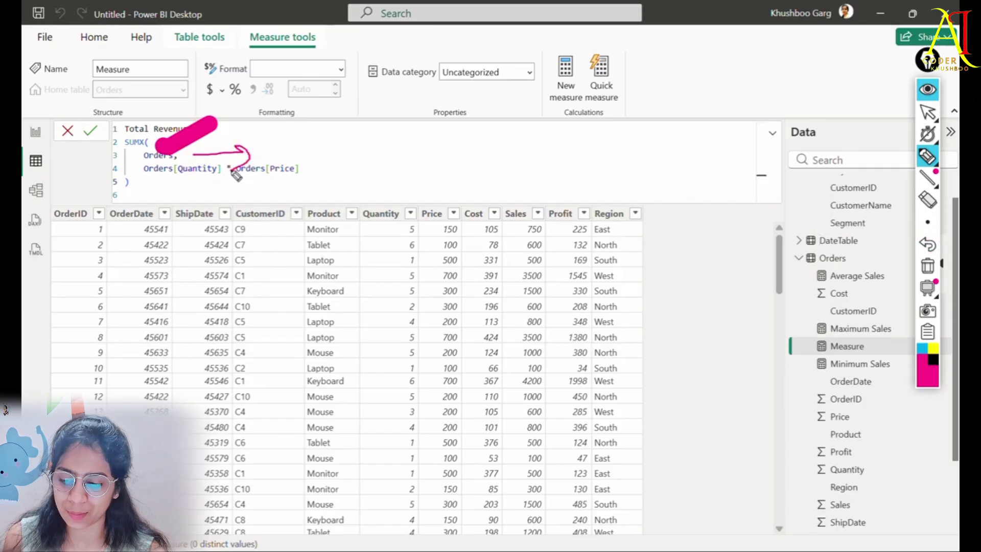
mouse_move(139, 177)
mouse_down()
mouse_move(262, 184)
mouse_move(299, 171)
mouse_up()
mouse_move(204, 183)
mouse_down()
mouse_move(196, 219)
mouse_move(205, 211)
mouse_up()
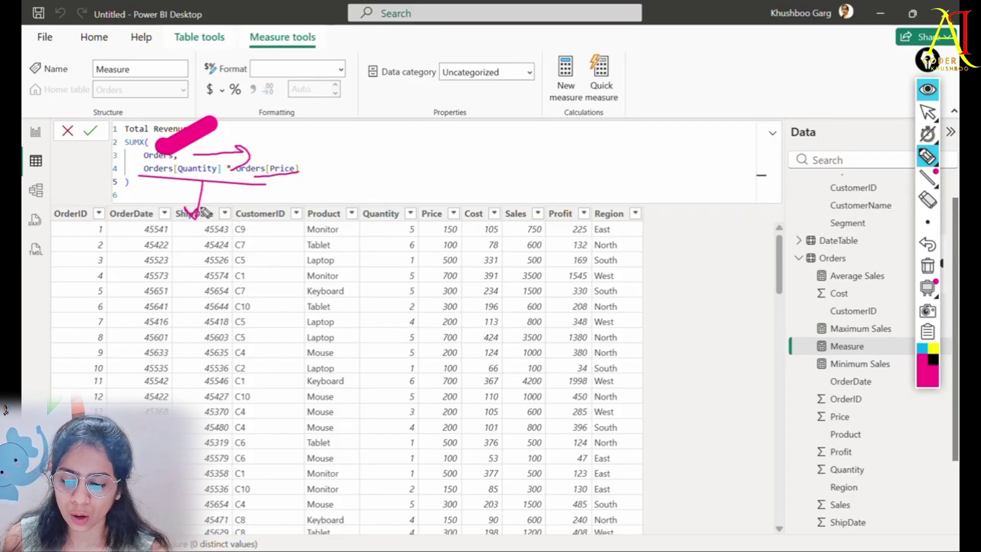
mouse_move(277, 180)
mouse_down()
mouse_move(278, 227)
mouse_move(301, 212)
mouse_up()
mouse_move(315, 171)
mouse_down()
mouse_move(191, 147)
mouse_move(246, 236)
mouse_move(280, 206)
mouse_up()
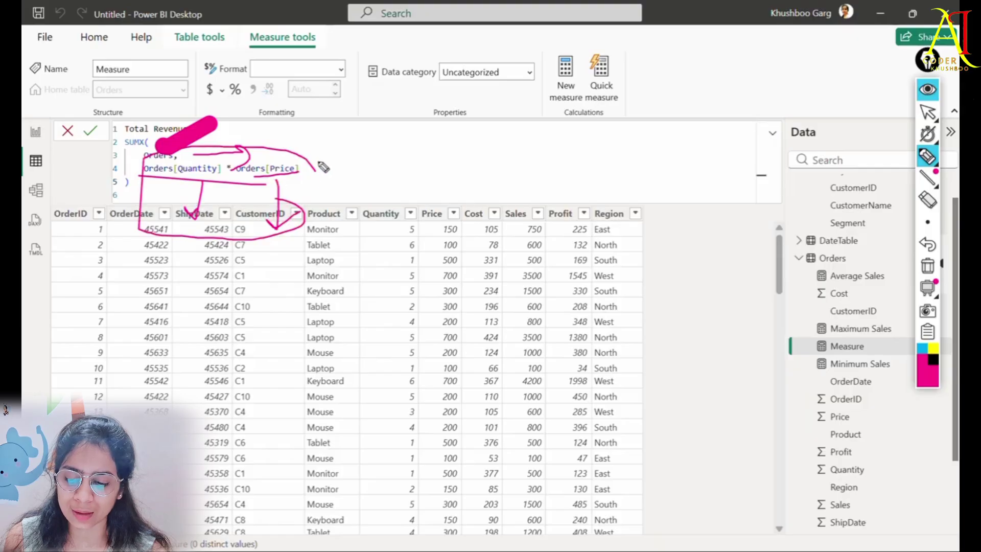
Sketch row-by-row results beside the formula, circle them with an arrow leading to the handwritten word sum, and clear all drawings.
drag(317, 163, 369, 151)
mouse_move(334, 178)
mouse_down()
mouse_move(389, 174)
mouse_move(404, 218)
mouse_up()
drag(364, 246, 378, 251)
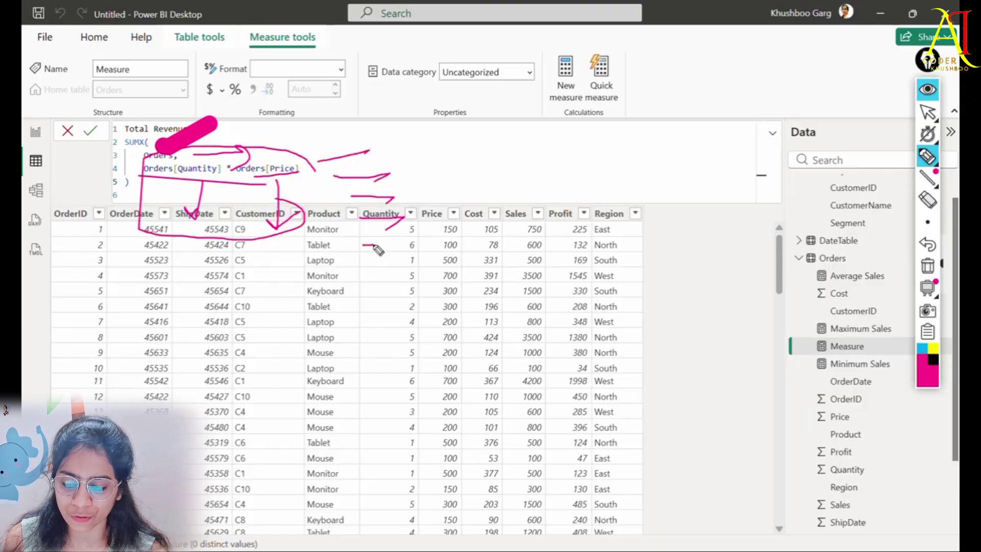
mouse_move(408, 176)
mouse_down()
mouse_move(361, 152)
mouse_move(435, 194)
mouse_up()
mouse_move(368, 280)
mouse_down()
mouse_move(352, 393)
mouse_move(356, 381)
mouse_up()
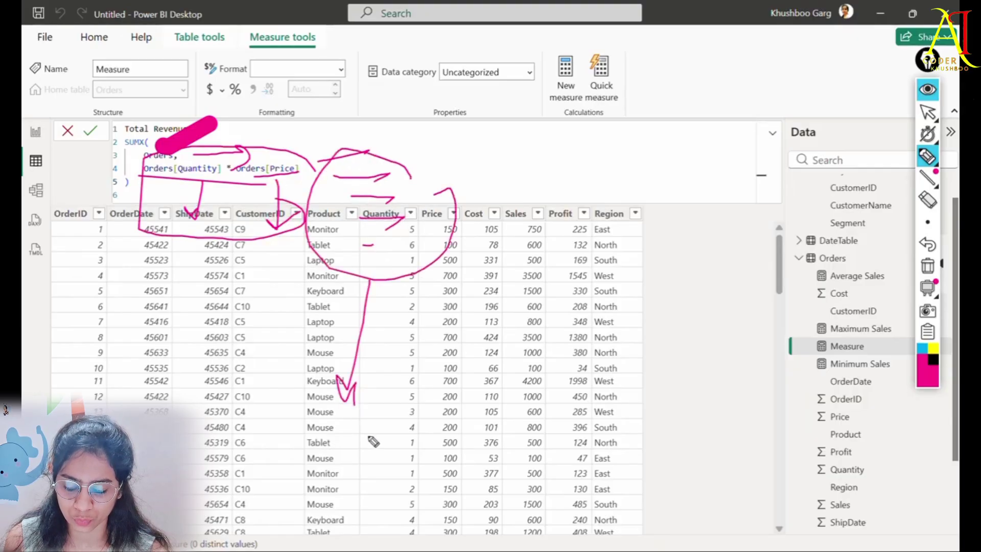
mouse_move(381, 425)
mouse_down()
mouse_move(376, 466)
mouse_move(434, 434)
mouse_move(481, 427)
mouse_move(460, 445)
mouse_up()
click(366, 489)
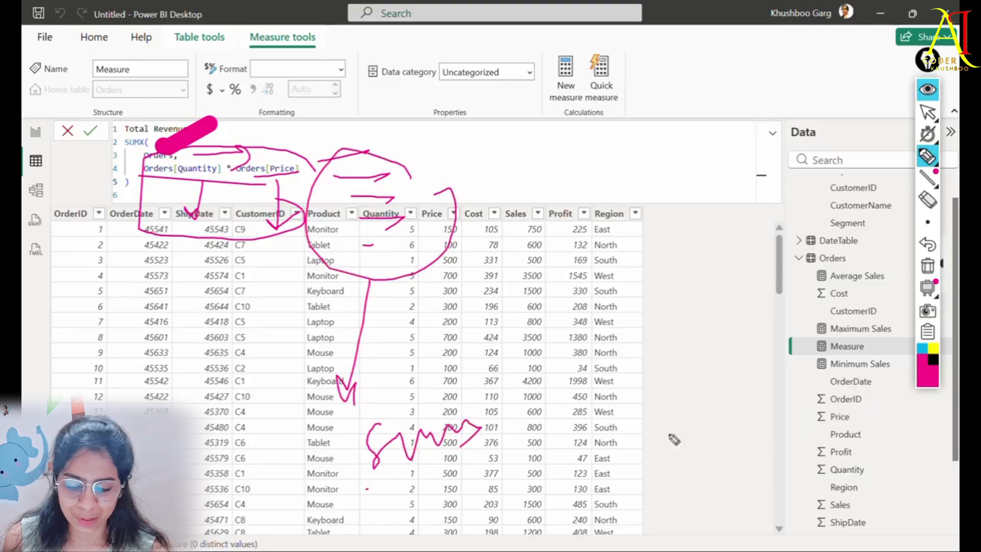
drag(675, 440, 715, 427)
click(927, 265)
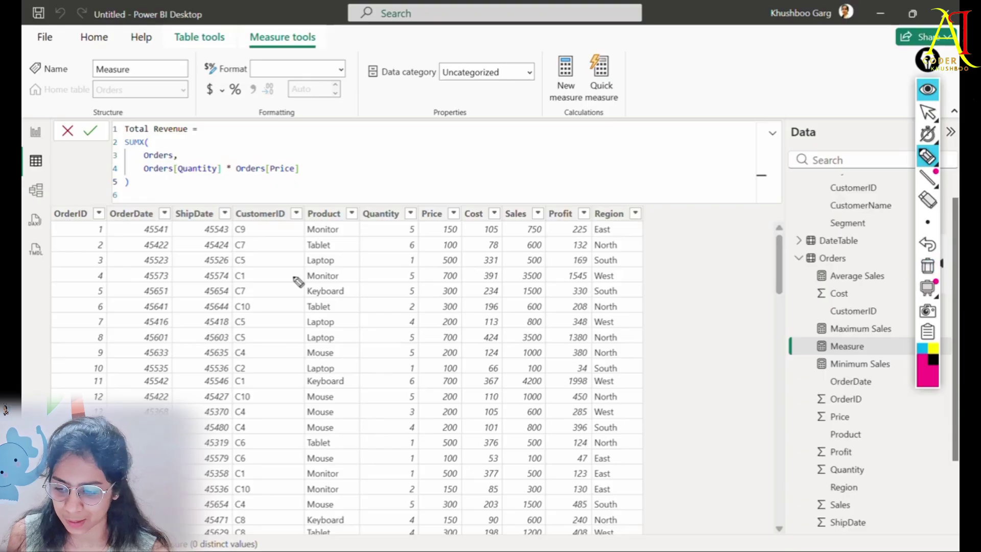
Commit the Total Revenue measure in the Orders table and show it in the empty card visual on the report page.
click(173, 181)
key(Return)
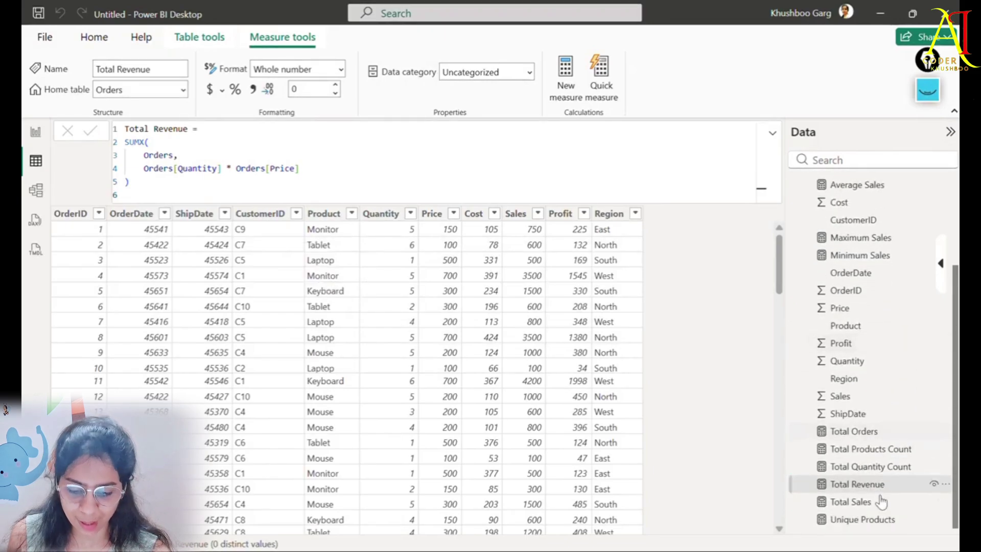
click(35, 143)
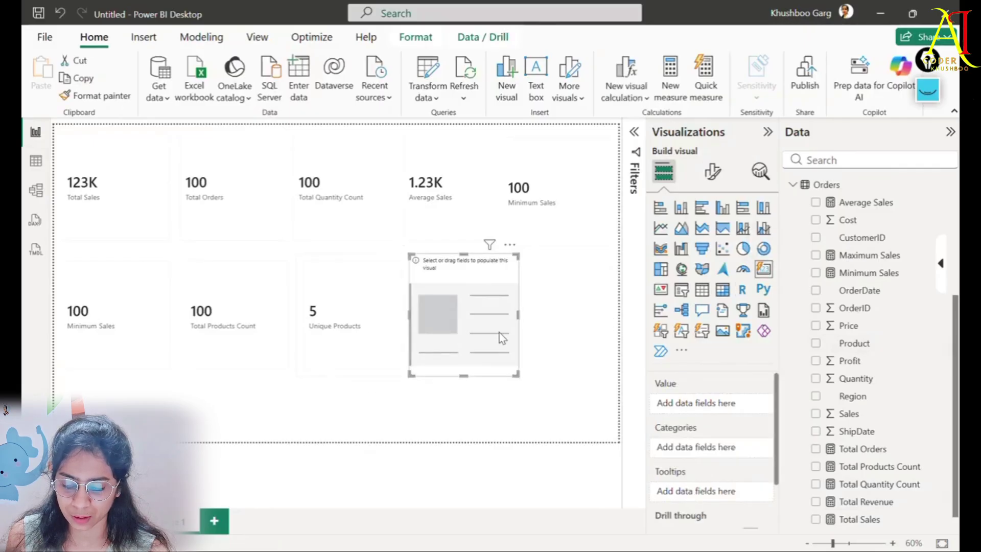
scroll(858, 463, down, 1)
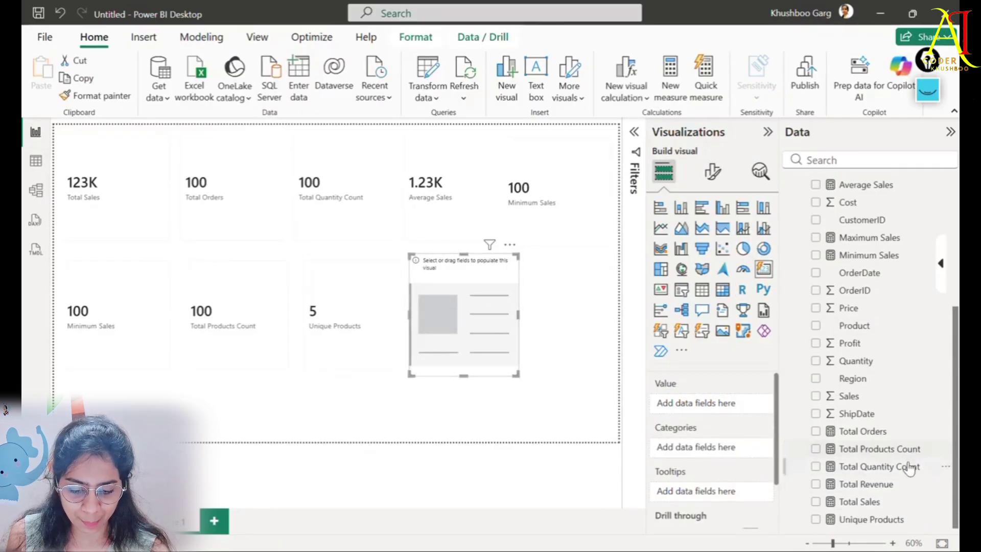
drag(887, 488, 457, 340)
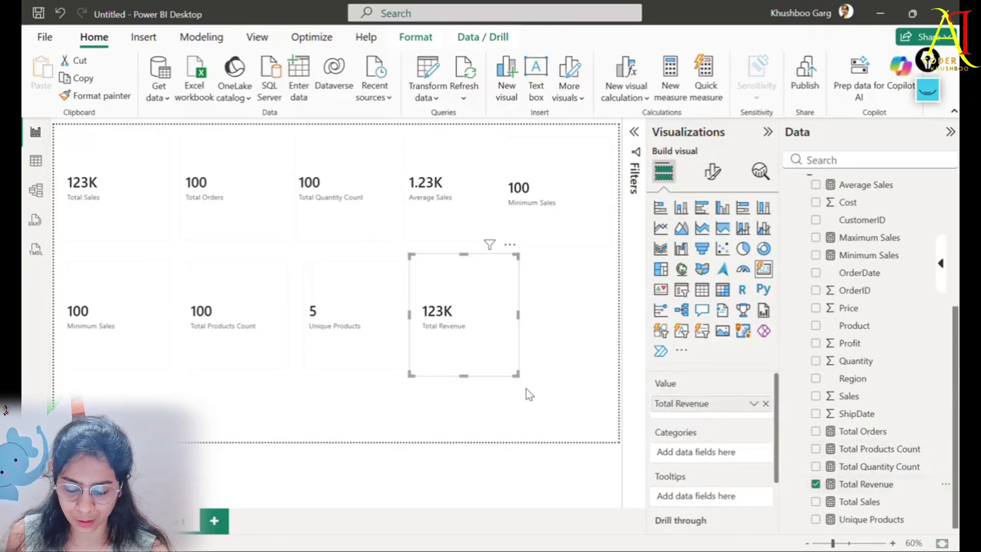
click(436, 403)
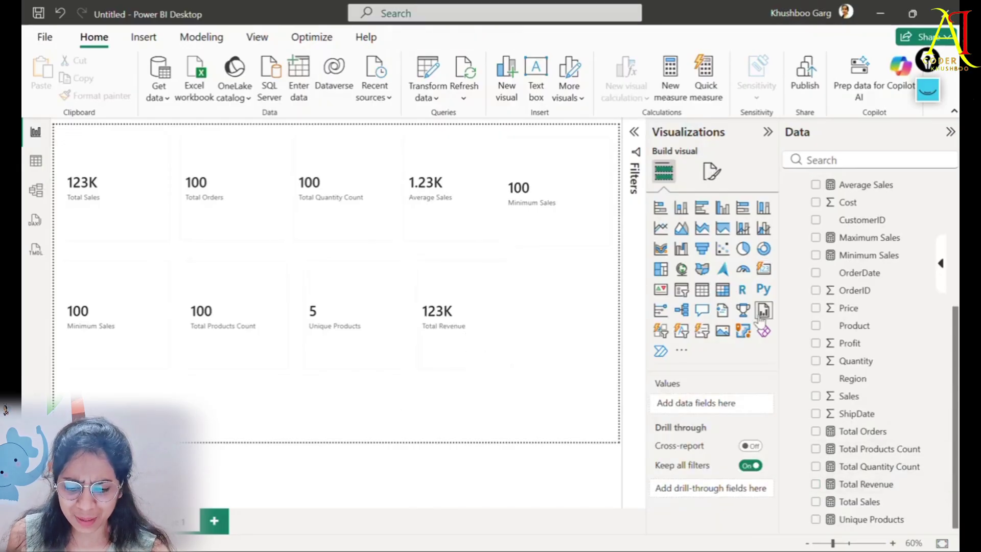
Add a table visual with Price, Total Revenue and Quantity from Orders, checking the notes for the columns, and move it slightly down.
click(701, 290)
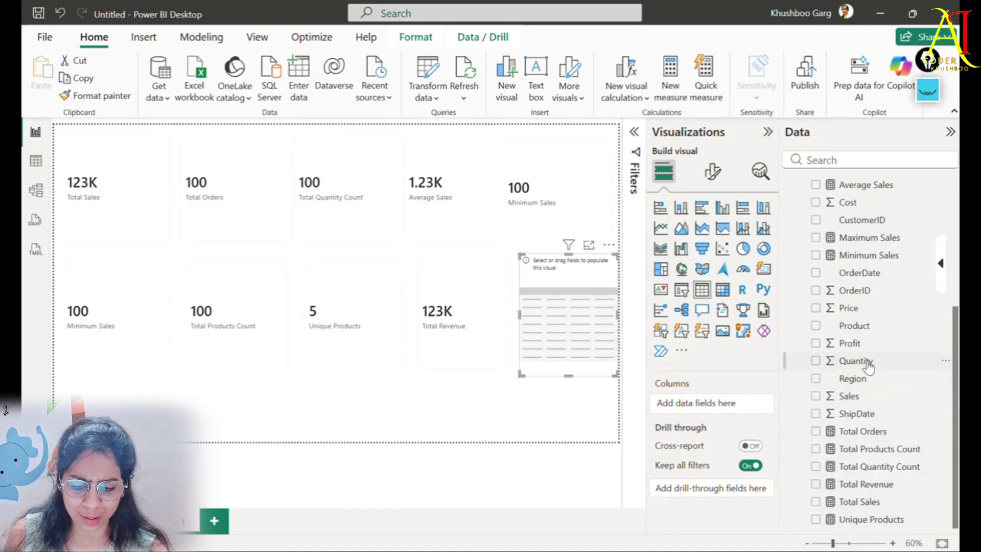
drag(864, 362, 711, 404)
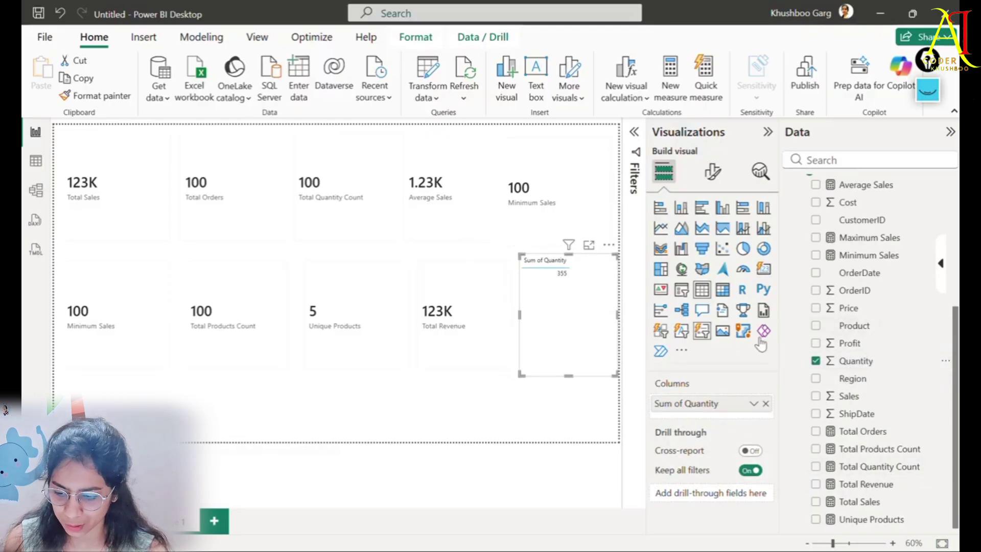
key(alt+Tab)
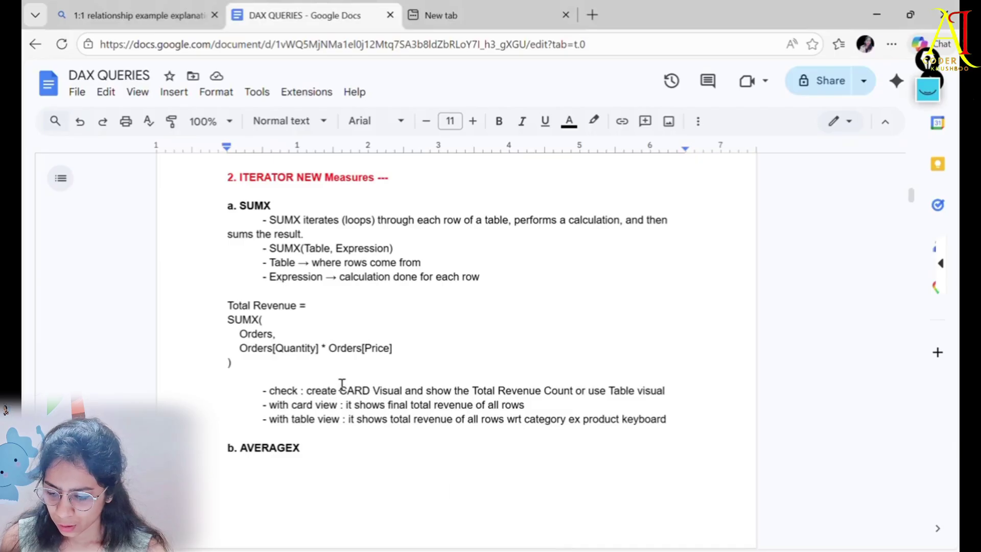
drag(318, 348, 283, 348)
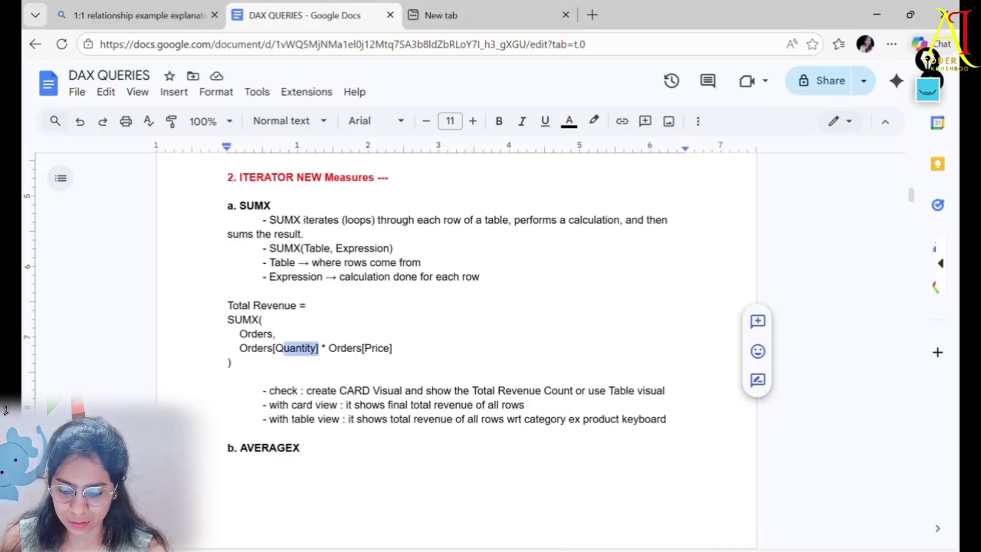
key(alt+Tab)
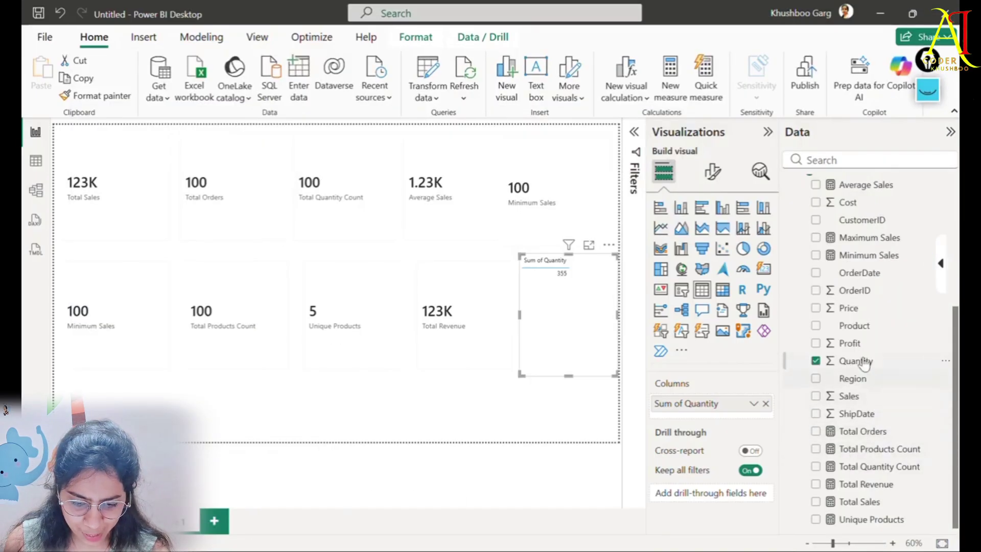
drag(846, 308, 715, 409)
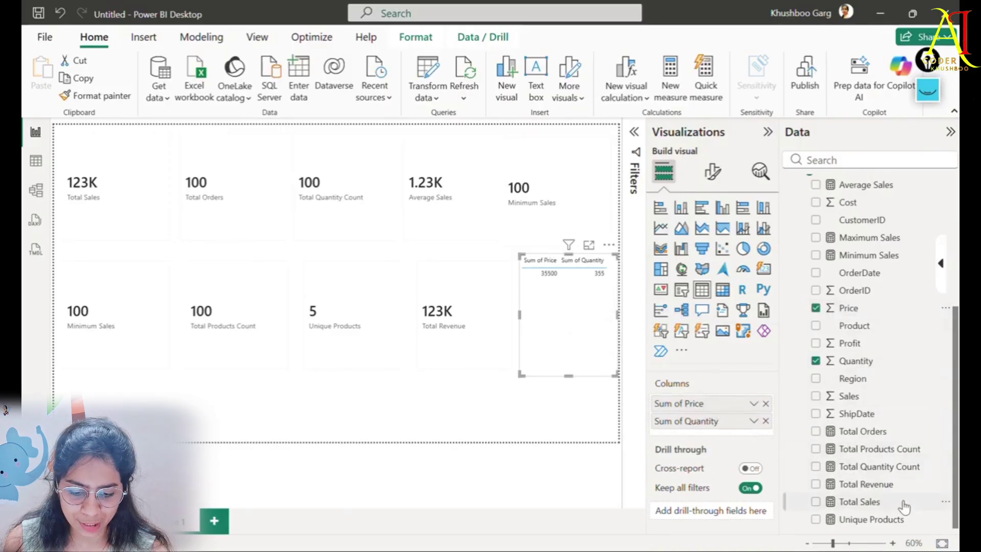
drag(874, 485, 726, 436)
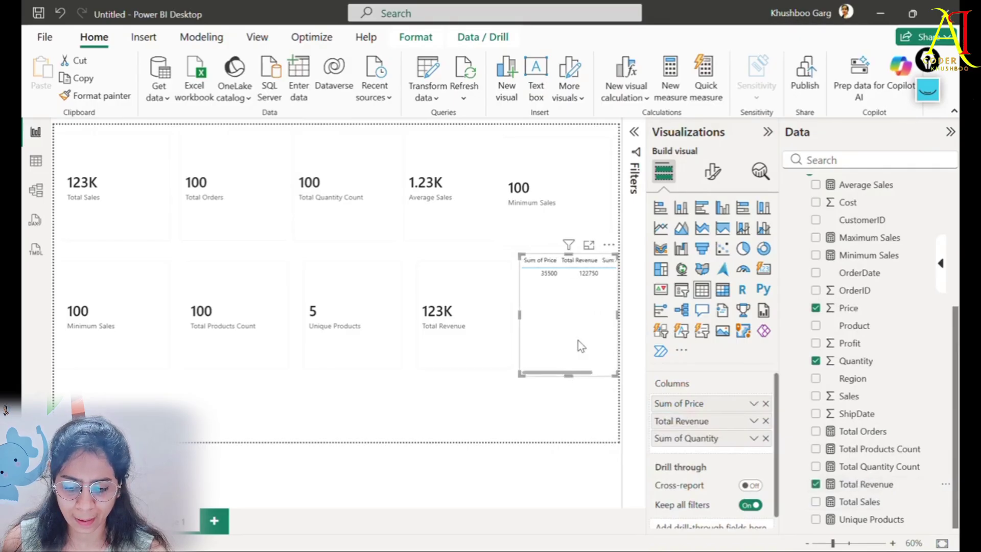
drag(575, 375, 615, 381)
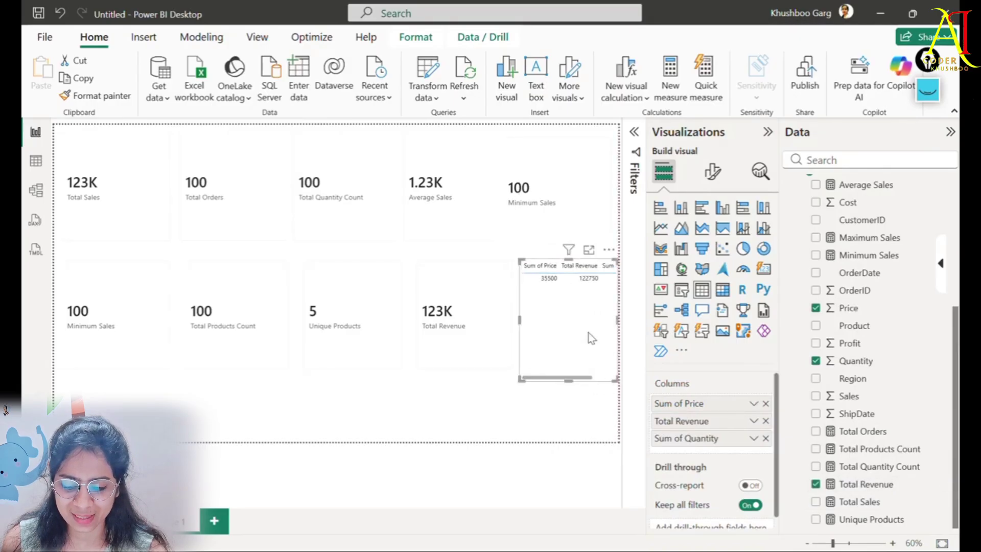
mouse_move(565, 273)
mouse_down()
mouse_move(541, 331)
mouse_move(455, 331)
mouse_move(529, 324)
mouse_move(554, 279)
mouse_up()
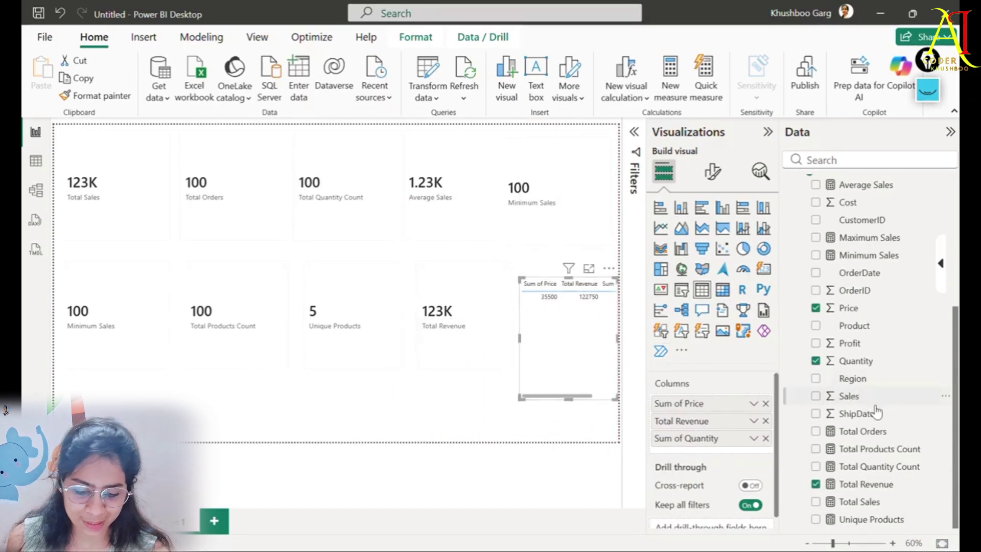
scroll(876, 412, up, 3)
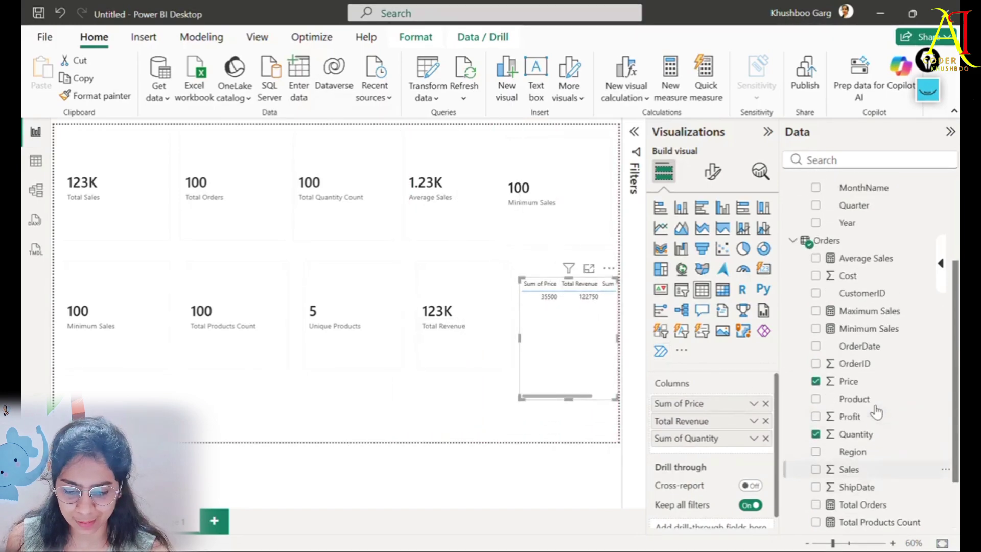
click(470, 420)
click(591, 373)
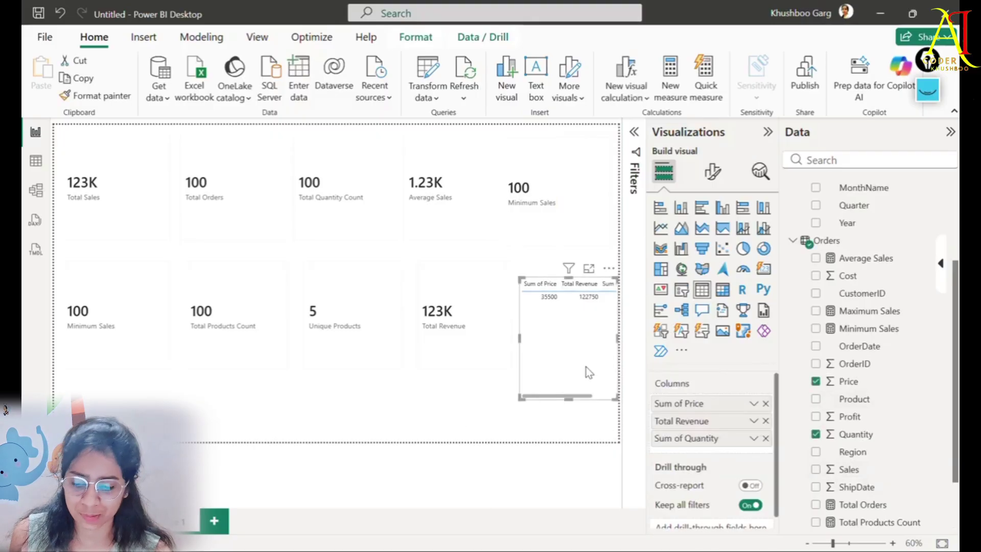
mouse_move(592, 551)
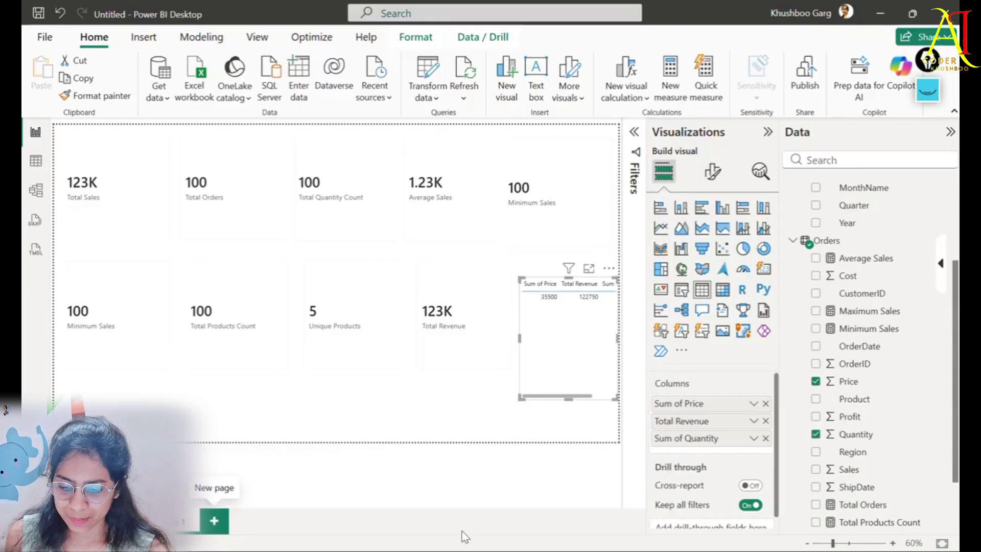
Remove the table visual and the Total Revenue card from the report page.
click(609, 268)
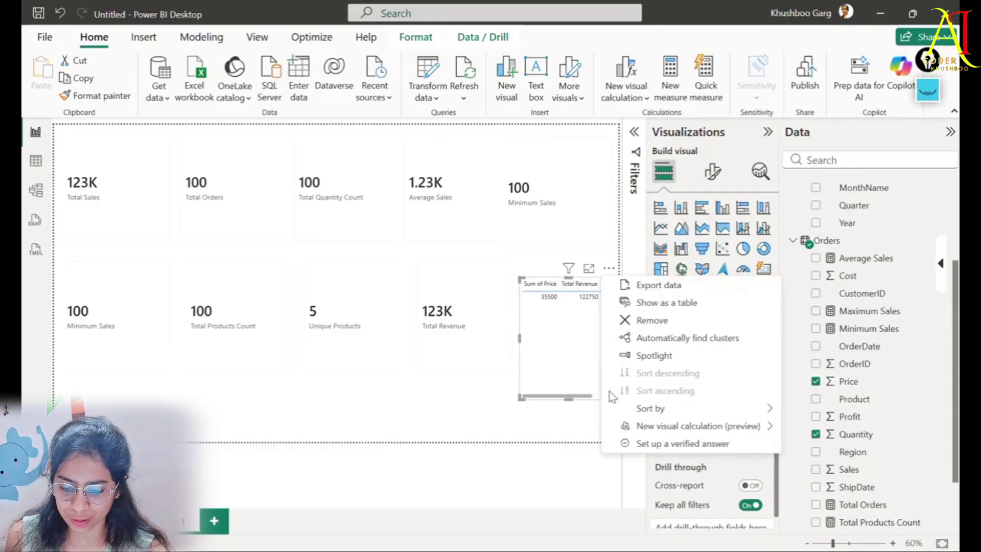
click(664, 320)
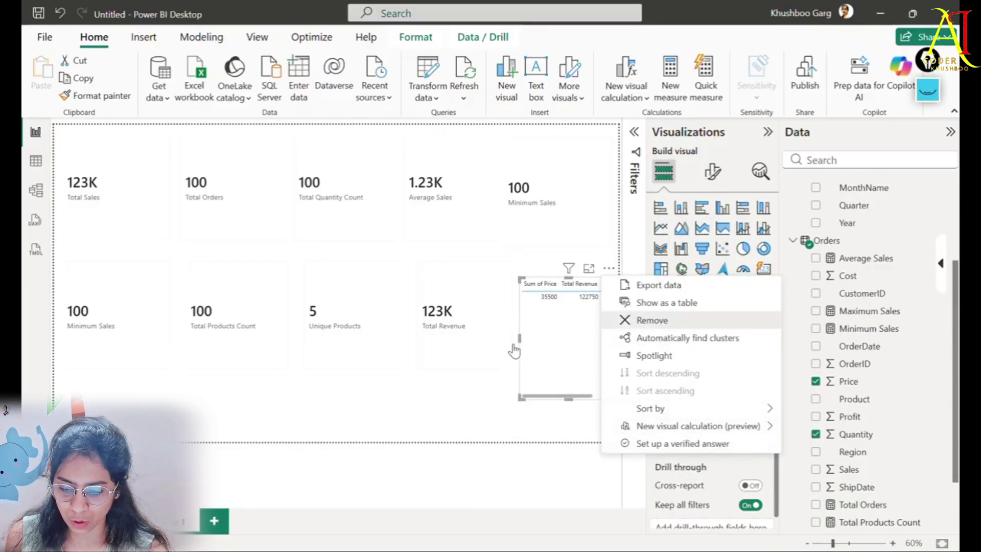
click(510, 245)
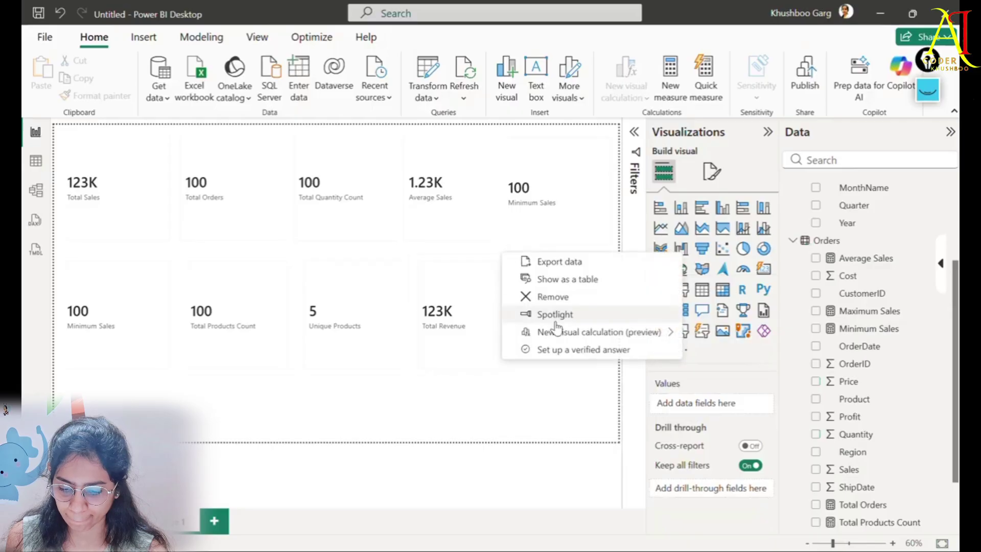
click(555, 296)
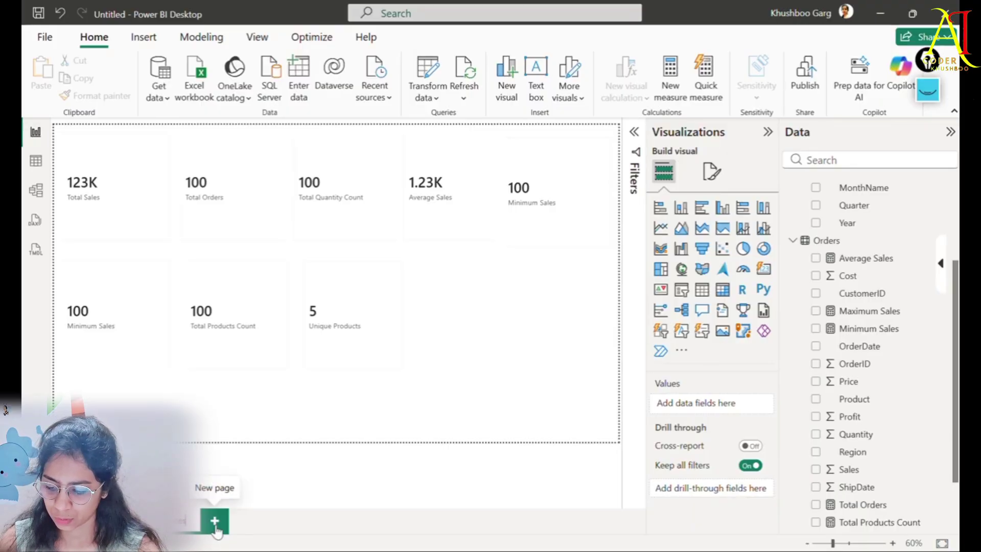
Add a new report page and rename it Iterator Measures.
click(251, 521)
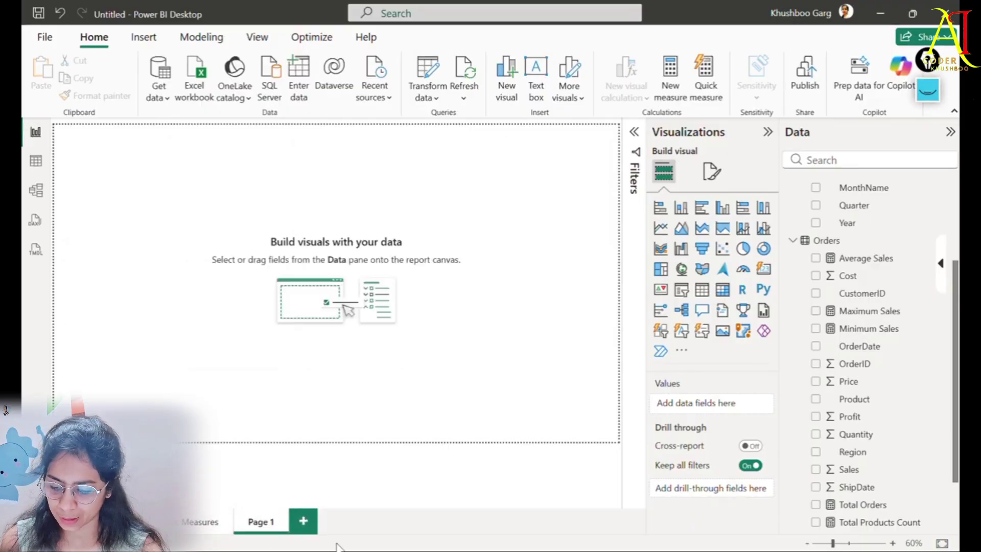
double_click(260, 523)
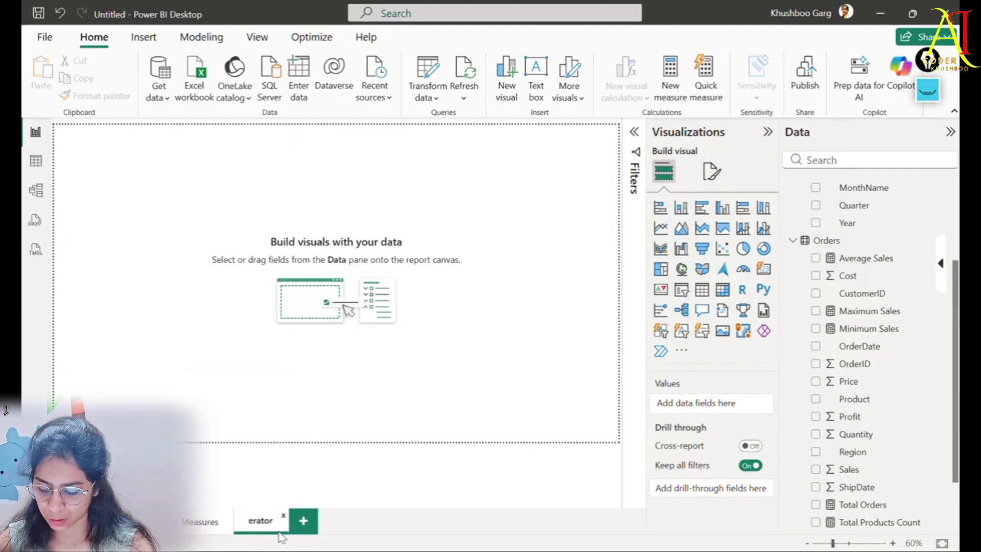
text(Iterator Measures)
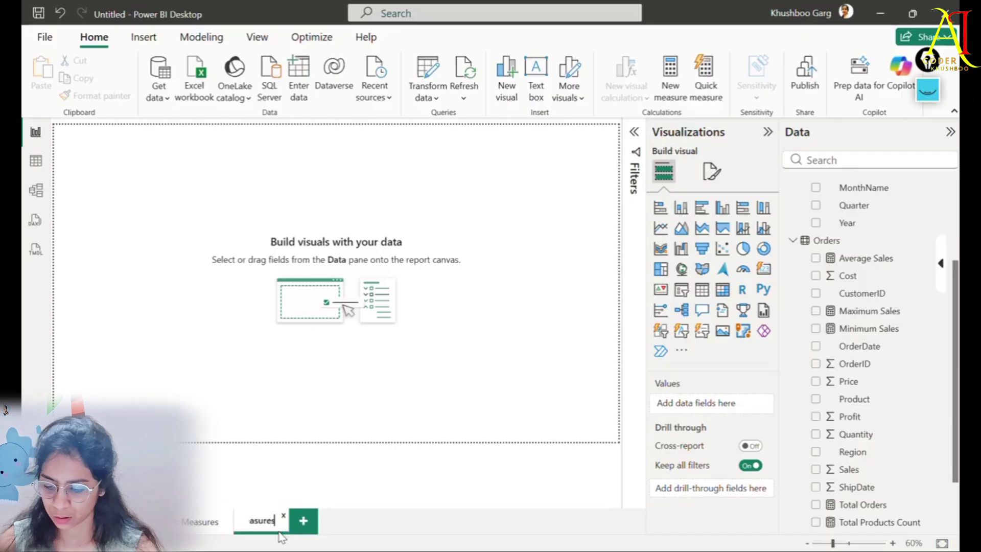
key(Return)
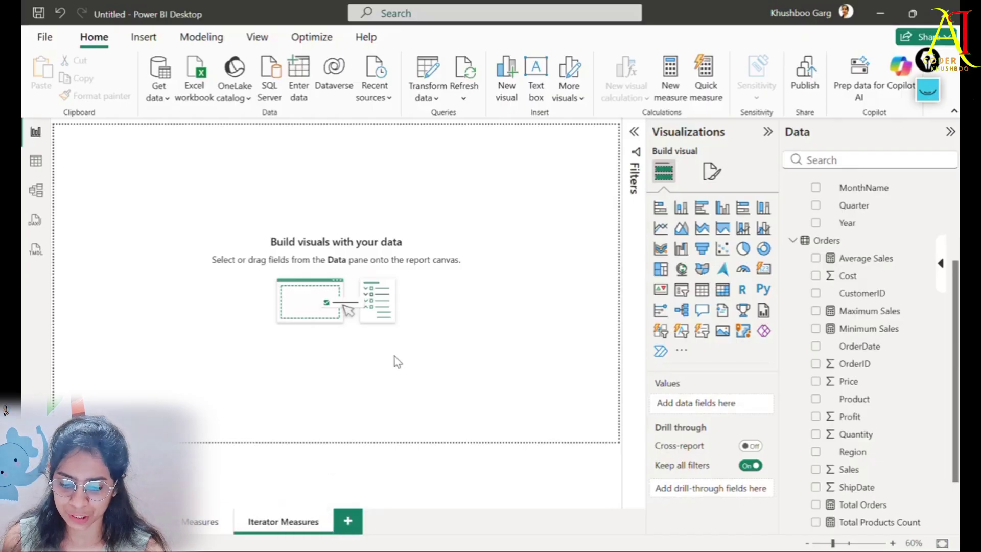
Add a card visual to the Iterator Measures page showing Total Revenue from the Orders table.
click(767, 269)
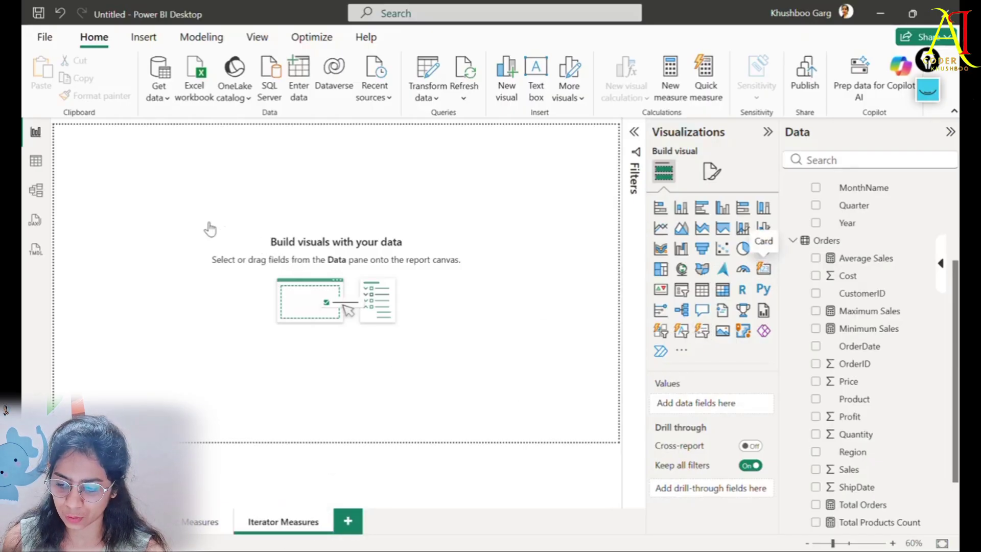
scroll(876, 448, down, 2)
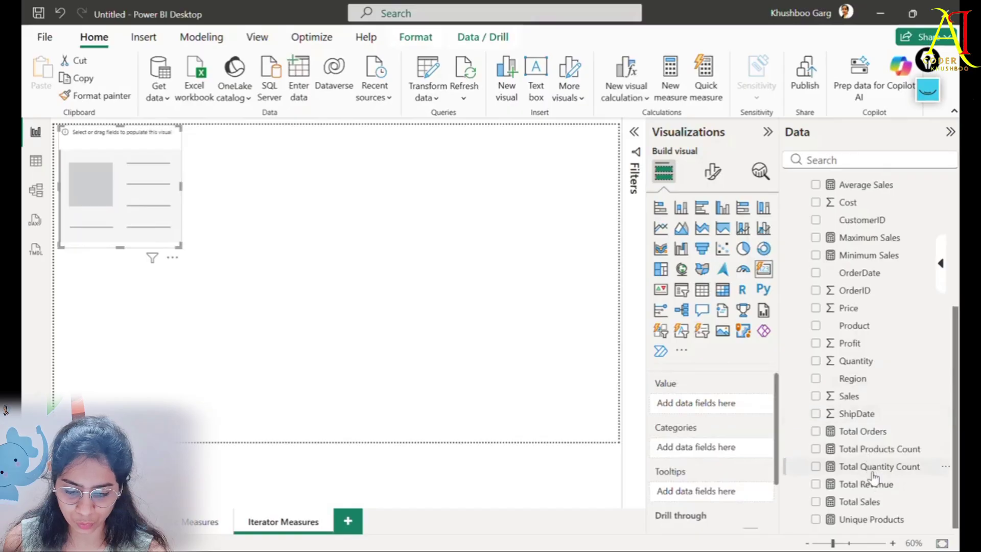
drag(867, 484, 113, 189)
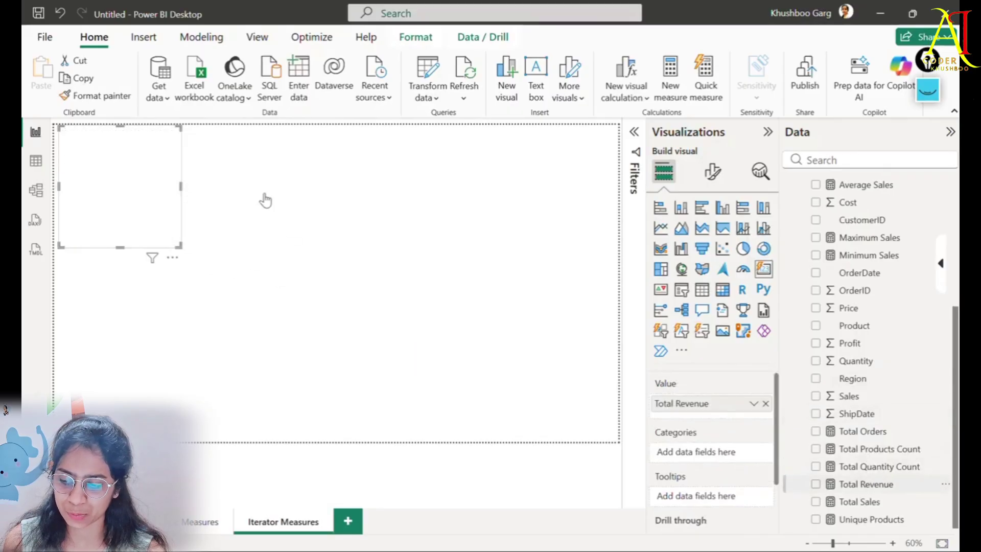
click(286, 286)
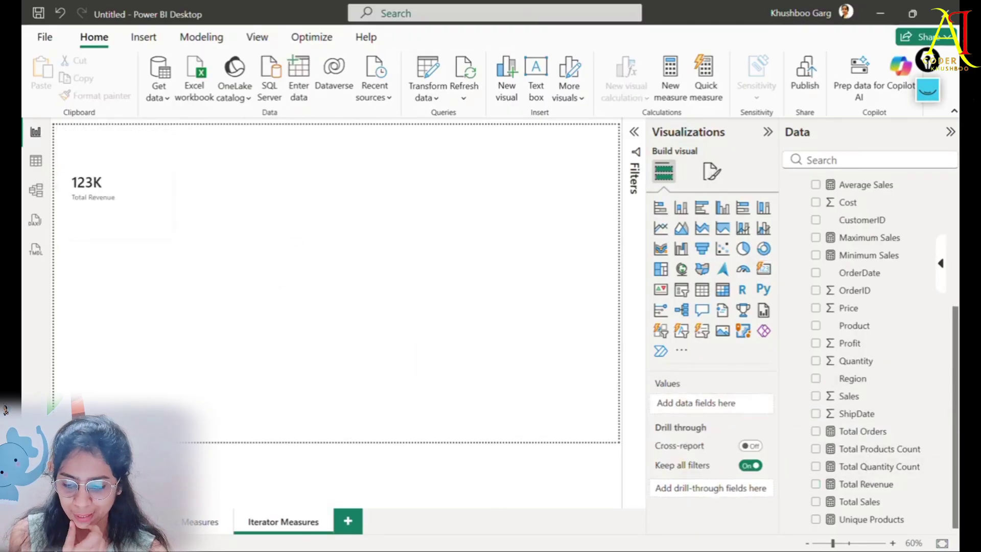
Switch to the DAX QUERIES notes in Google Docs and copy the Average Profit formula from the AVERAGEX section.
key(alt+Tab)
scroll(449, 476, down, 3)
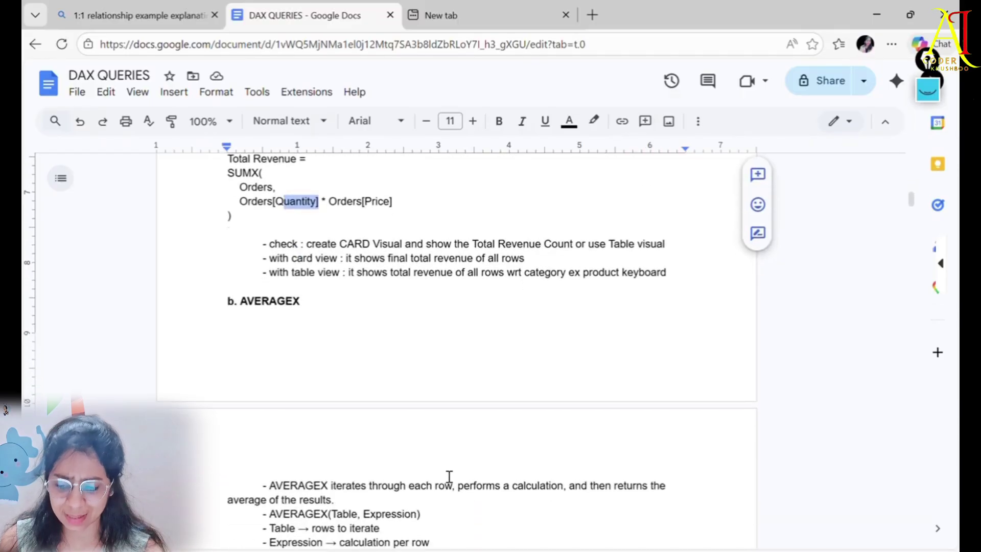
scroll(272, 464, down, 4)
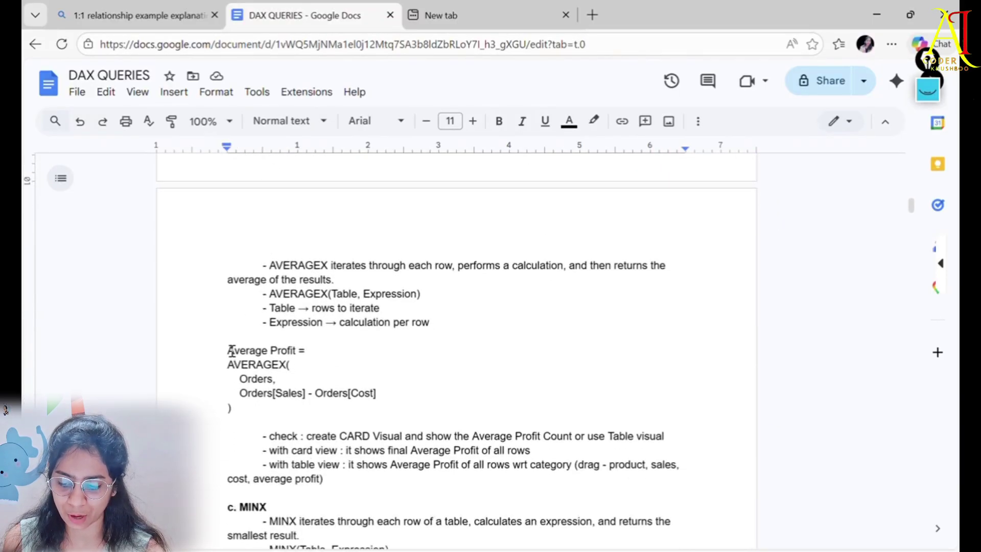
drag(227, 350, 275, 409)
key(ctrl+c)
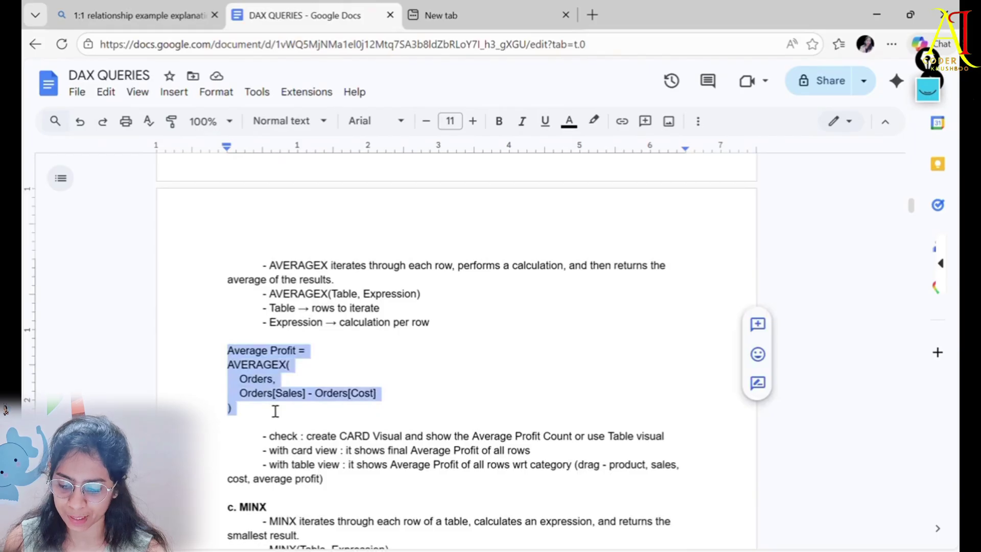
Return to Power BI, create a new measure in the Orders table from the table view, and paste the copied formula into it.
key(alt+Tab)
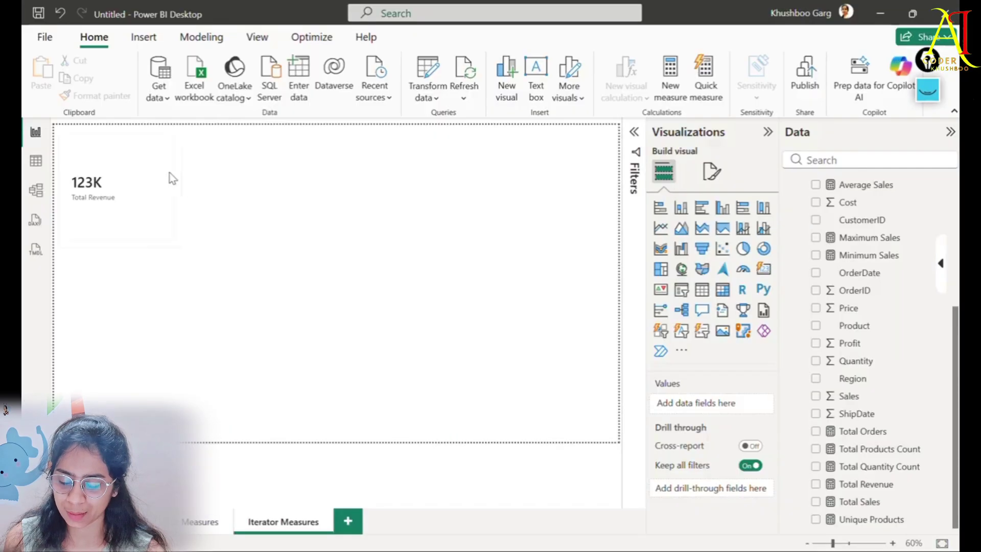
click(36, 161)
scroll(876, 420, up, 3)
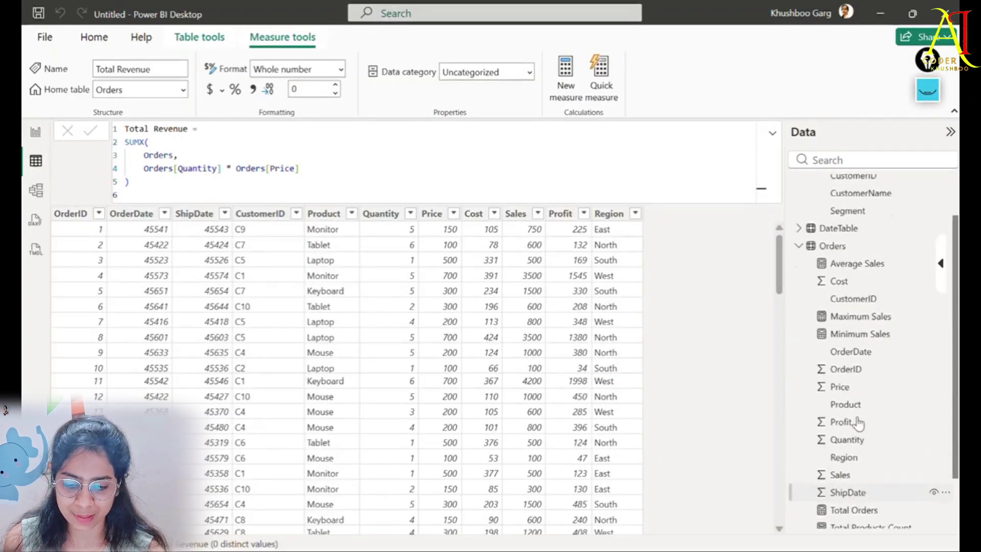
click(832, 290)
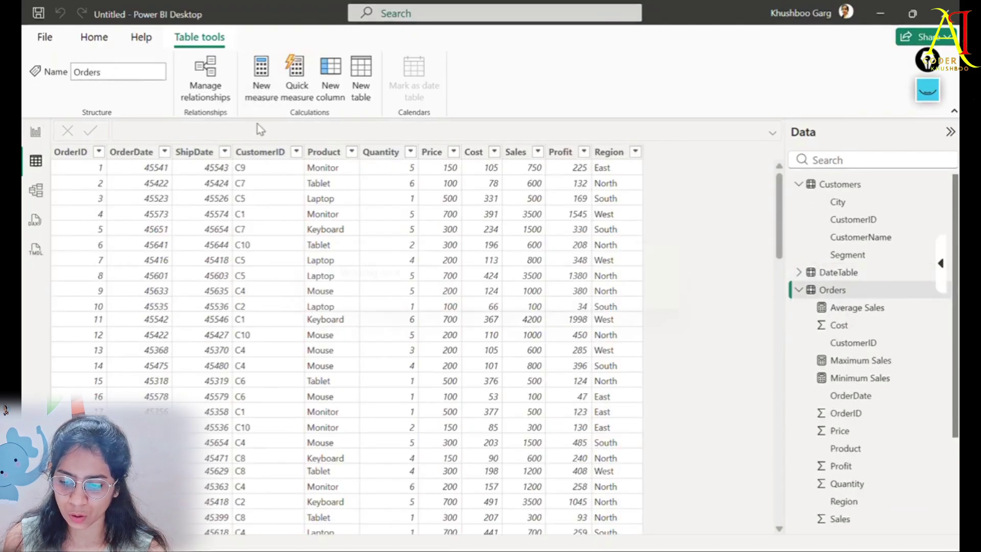
click(265, 90)
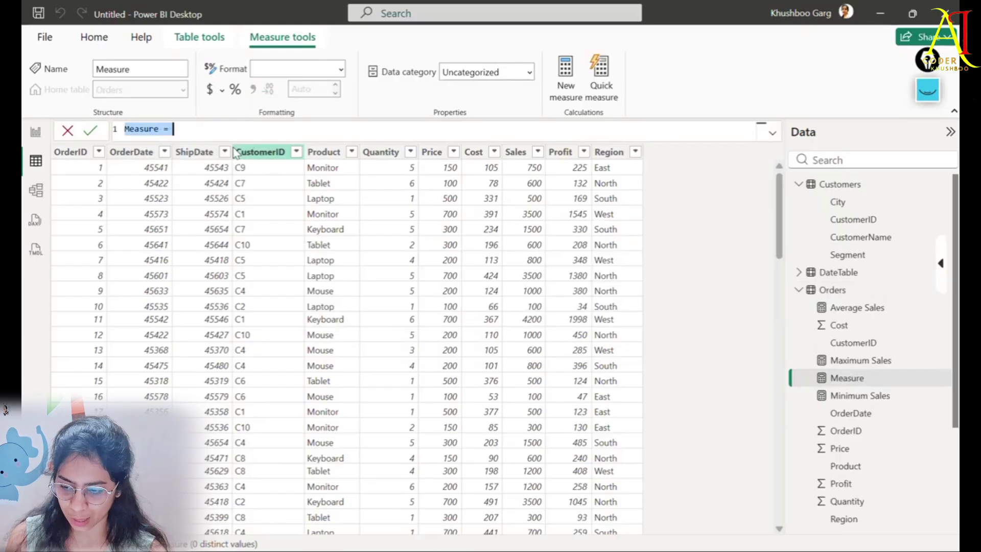
text(Total Revenue = SUMX(     Orders,     Orders[Quantity] * Orders[Price] ))
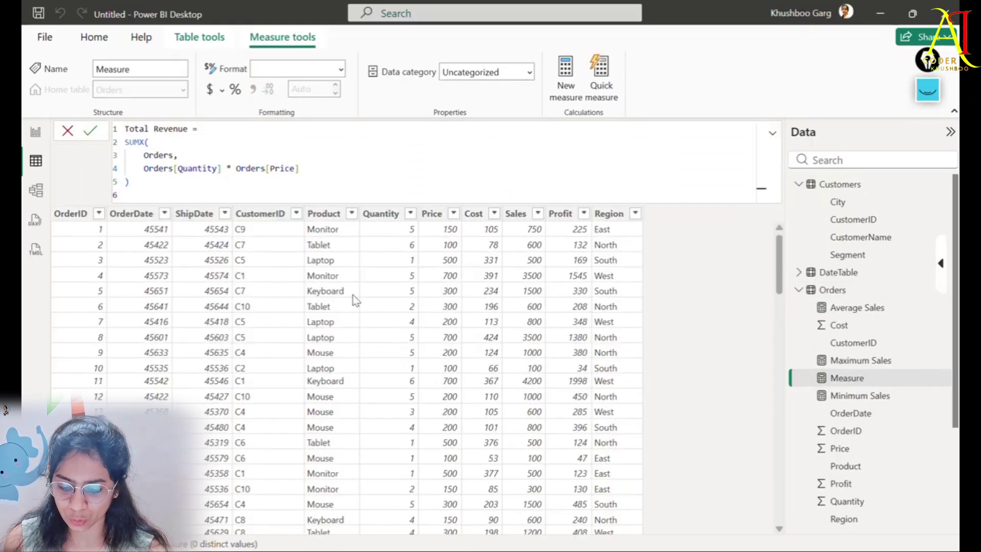
Copy the Average Profit formula again from the DAX QUERIES notes and replace the new measure's whole formula with it.
key(alt+Tab)
drag(227, 350, 195, 404)
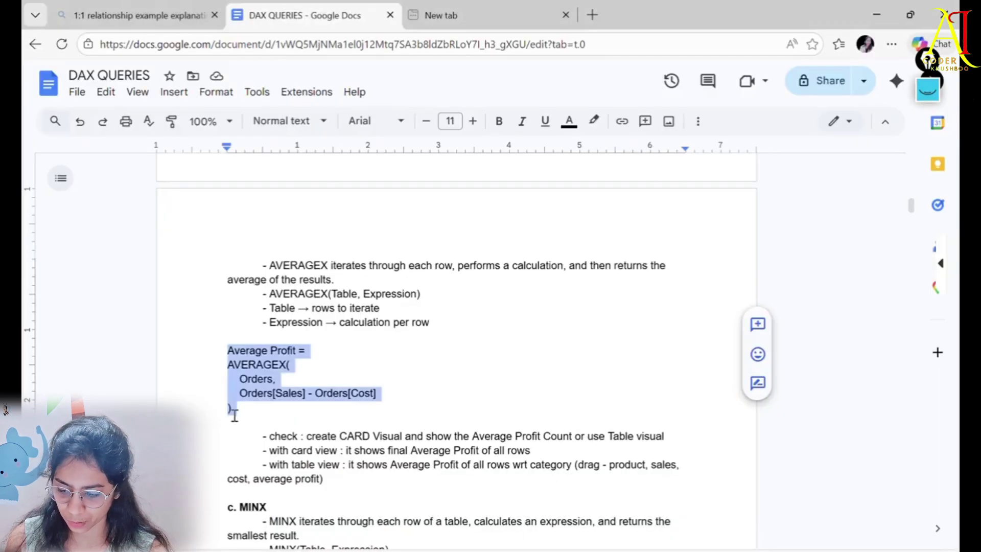
key(alt+Tab)
click(245, 166)
key(ctrl+a)
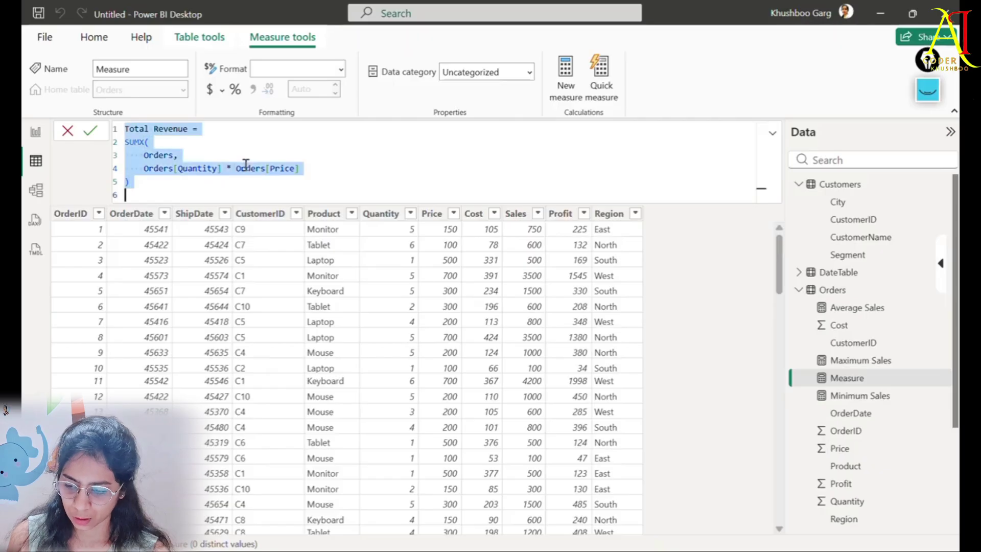
key(ctrl+v)
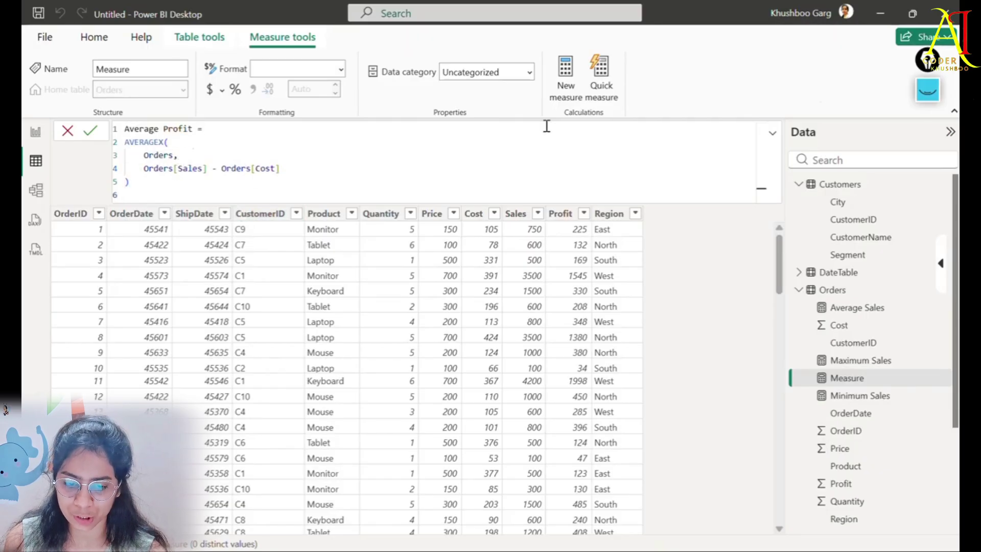
Annotate the Average Profit formula with pen strokes marking AVERAGEX, the Orders table, and the Sales and Cost columns being subtracted.
click(928, 91)
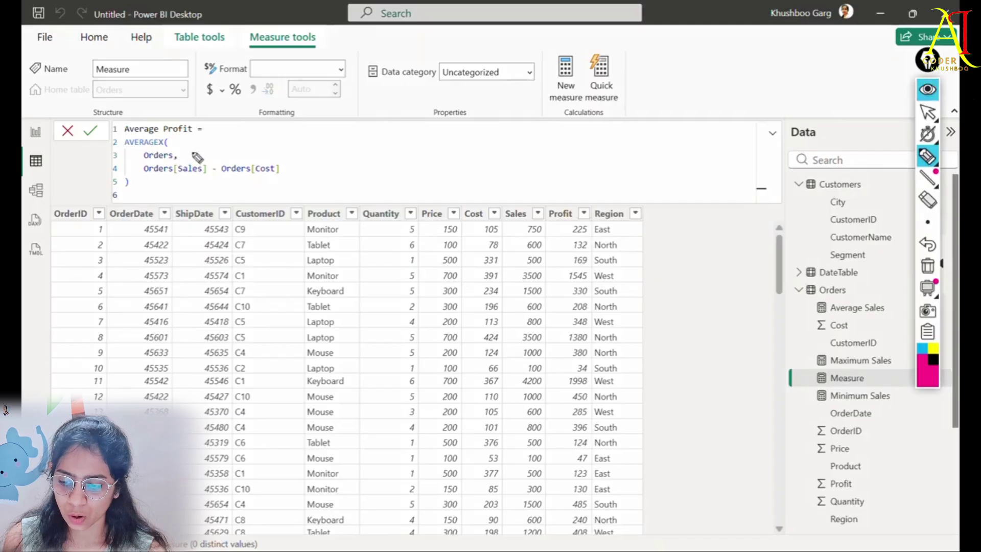
drag(193, 152, 317, 150)
mouse_move(168, 182)
mouse_down()
mouse_move(199, 187)
mouse_move(194, 232)
mouse_move(225, 223)
mouse_up()
mouse_move(248, 183)
mouse_down()
mouse_move(305, 171)
mouse_move(275, 251)
mouse_up()
mouse_move(197, 174)
mouse_down()
mouse_move(235, 121)
mouse_move(265, 158)
mouse_up()
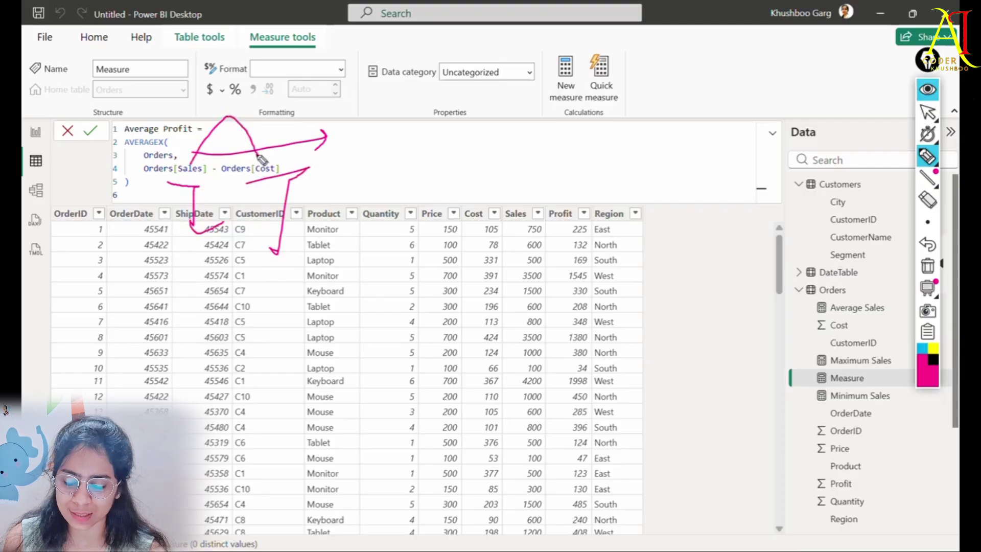
drag(188, 183, 309, 173)
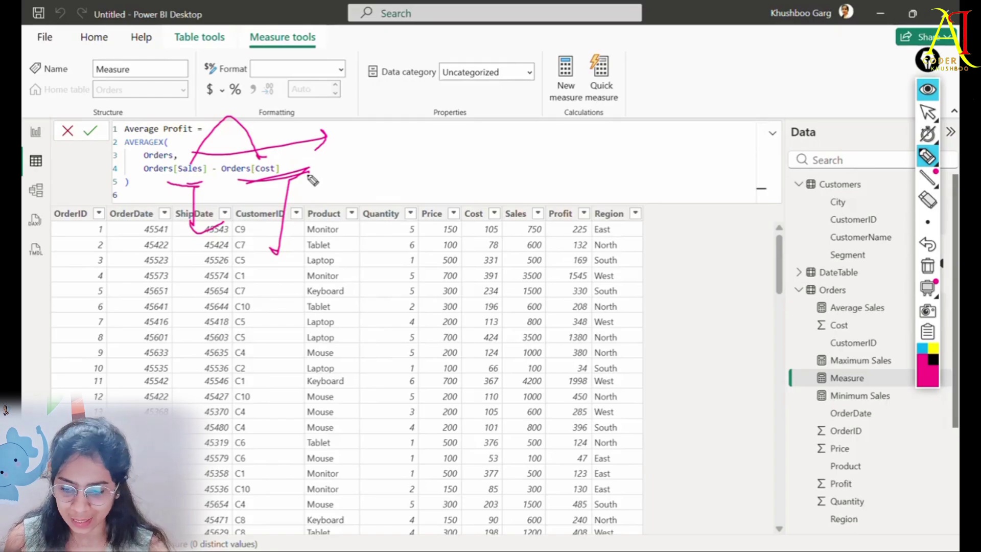
drag(155, 185, 278, 171)
mouse_move(193, 148)
mouse_down()
mouse_move(164, 136)
mouse_move(202, 149)
mouse_up()
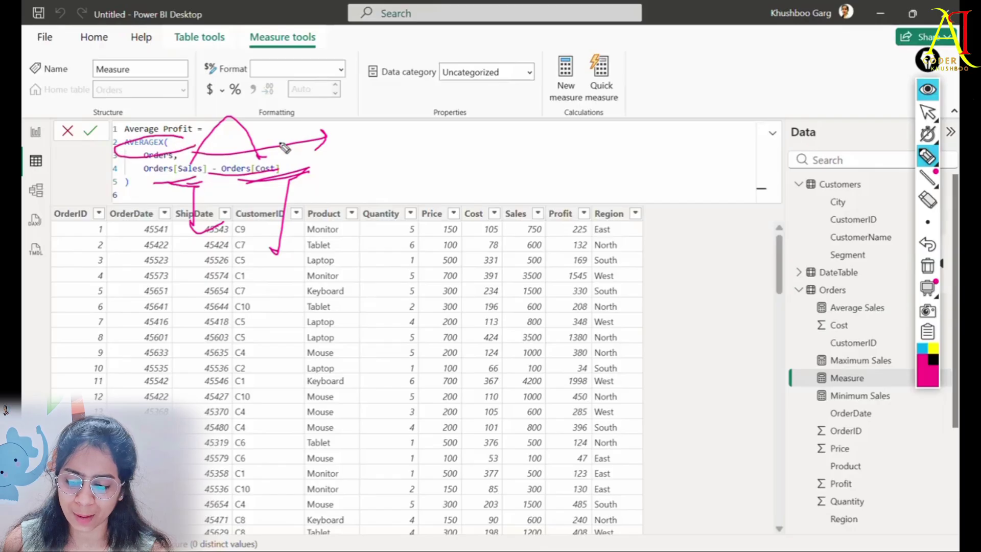
drag(276, 146, 313, 183)
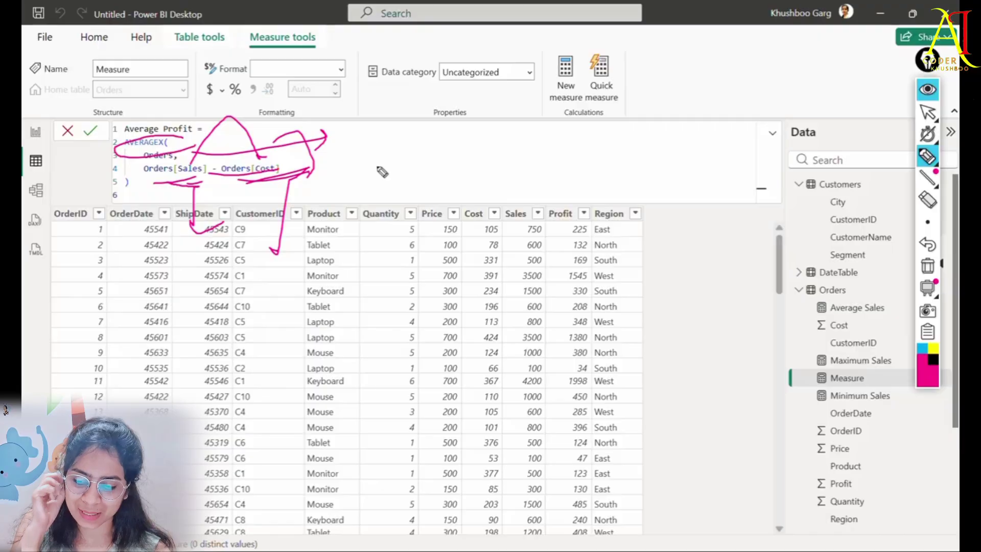
Sketch row-by-row results beside the formula, bracket them toward a circled handwritten word average, clear all drawings, and close the drawing tools.
mouse_move(349, 152)
mouse_down()
mouse_move(399, 152)
mouse_move(370, 166)
mouse_move(357, 198)
mouse_move(403, 225)
mouse_move(404, 265)
mouse_up()
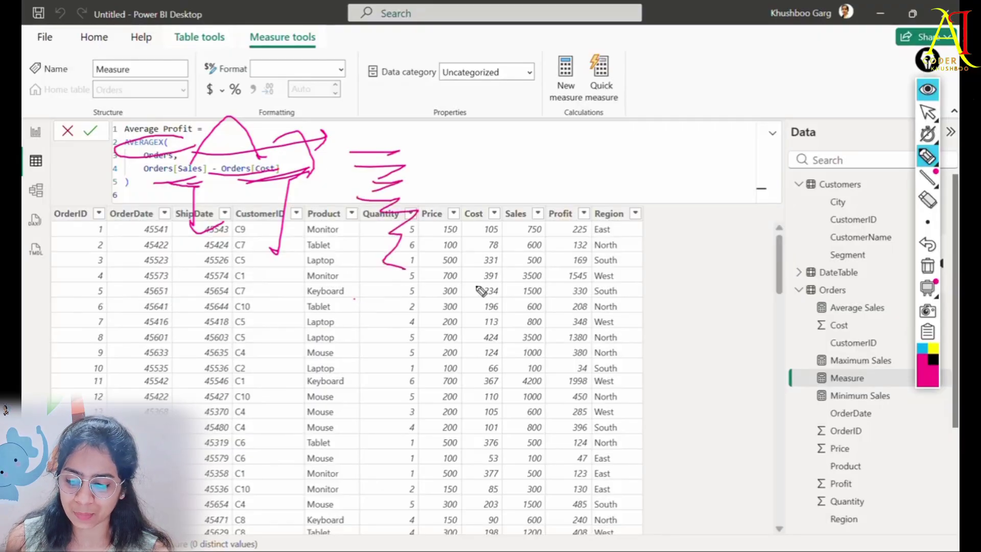
drag(356, 300, 634, 258)
mouse_move(420, 341)
mouse_down()
mouse_move(444, 364)
mouse_move(506, 332)
mouse_move(529, 364)
mouse_move(559, 340)
mouse_up()
drag(562, 302, 567, 353)
mouse_move(409, 128)
mouse_down()
mouse_move(439, 306)
mouse_move(409, 299)
mouse_up()
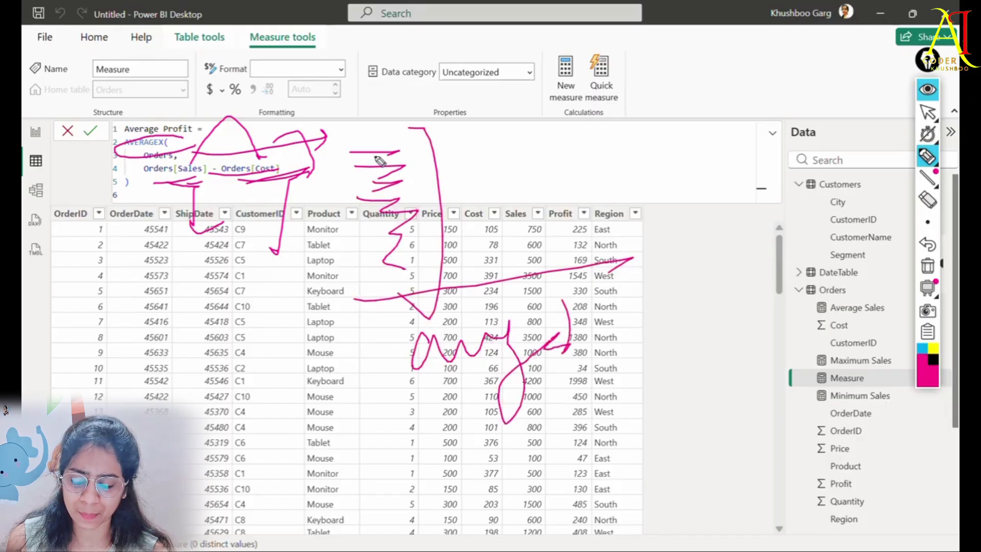
drag(379, 161, 378, 265)
drag(185, 179, 404, 176)
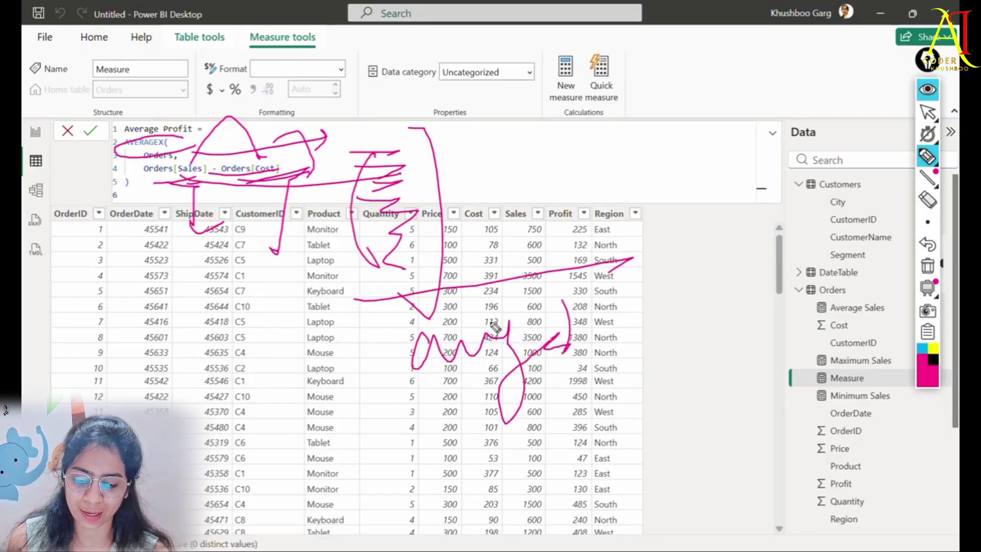
drag(495, 328, 460, 327)
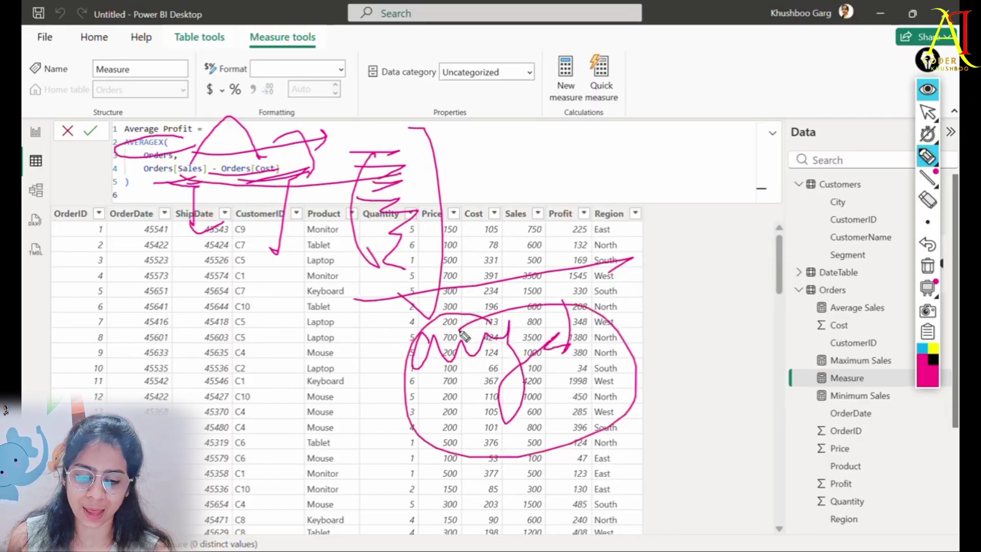
click(931, 267)
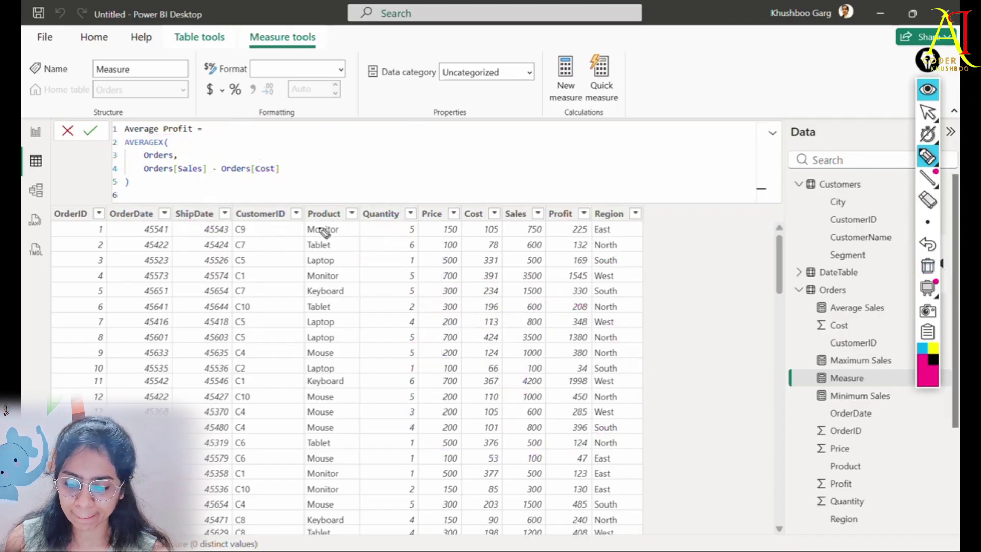
click(939, 88)
Remove the trailing empty line from the Average Profit formula and commit the measure.
click(307, 192)
key(BackSpace)
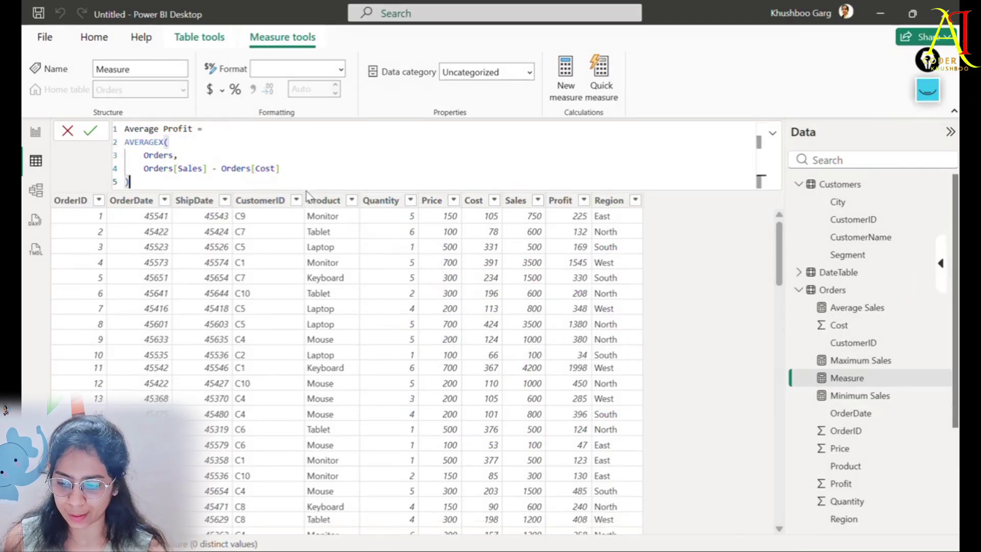
key(Return)
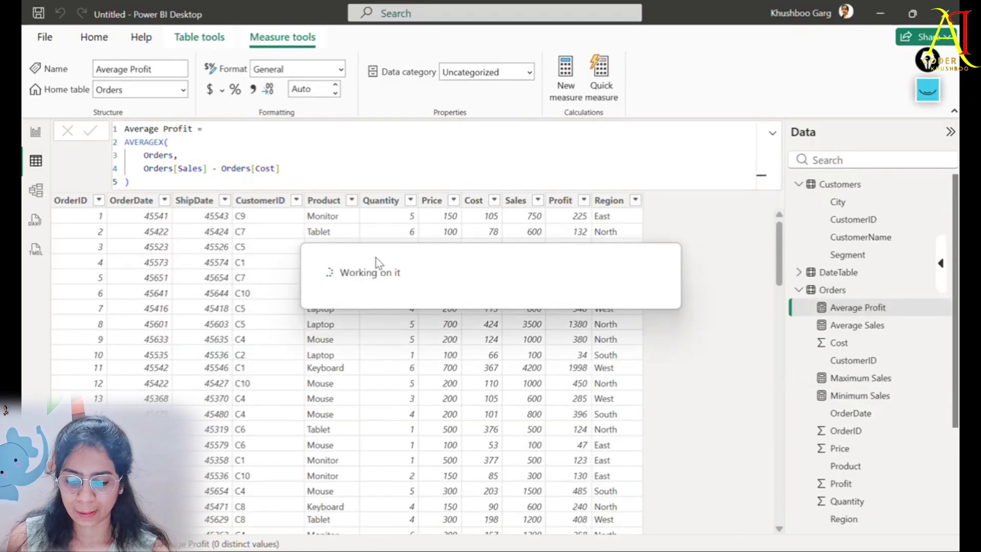
Add a second card visual beside the Total Revenue card on the report page, showing Average Profit from Orders.
click(36, 131)
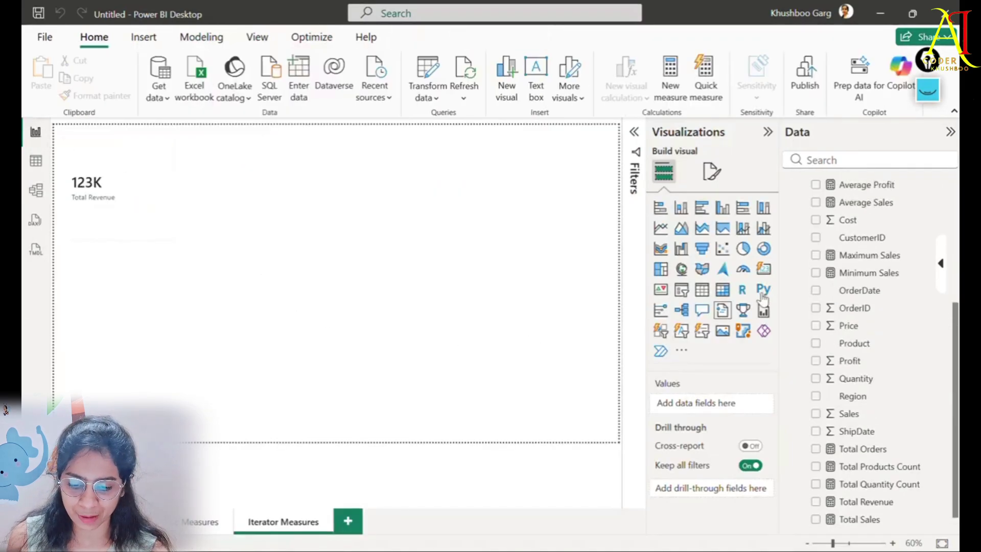
click(764, 269)
drag(127, 290, 245, 167)
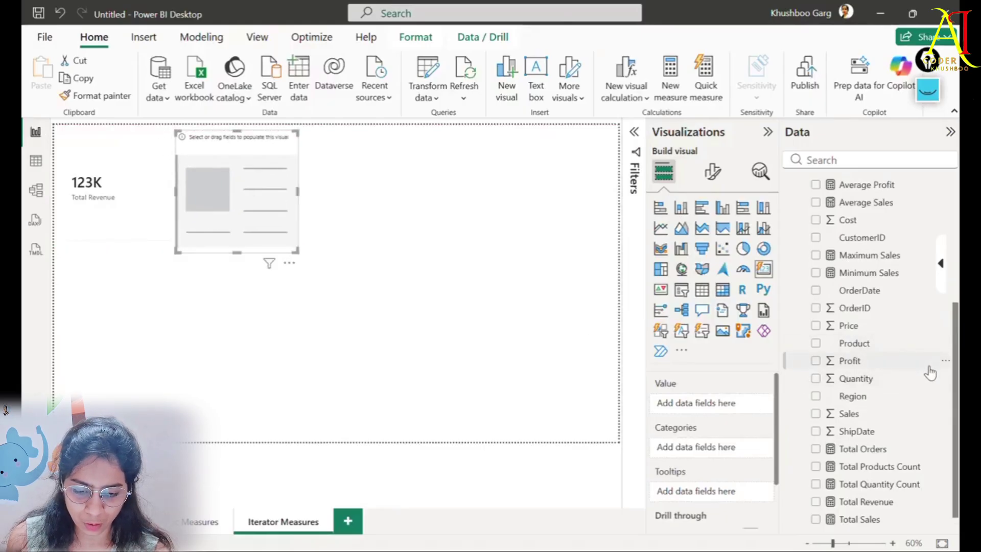
scroll(919, 337, up, 2)
drag(869, 259, 286, 230)
click(415, 254)
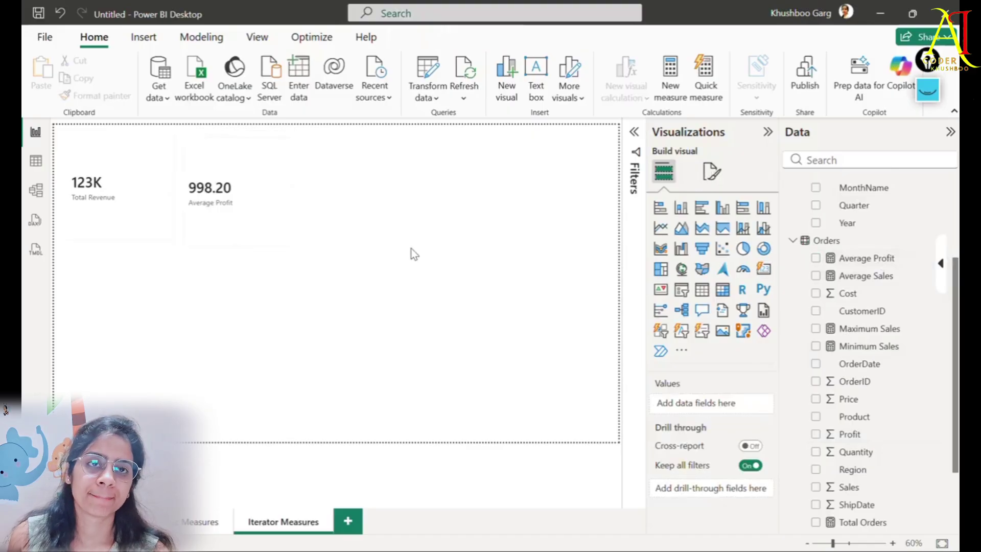
Copy the Minimum Profit MINX formula from the DAX QUERIES notes in Google Docs and return to the Orders data in Power BI.
click(36, 160)
key(alt+Tab)
scroll(442, 468, down, 5)
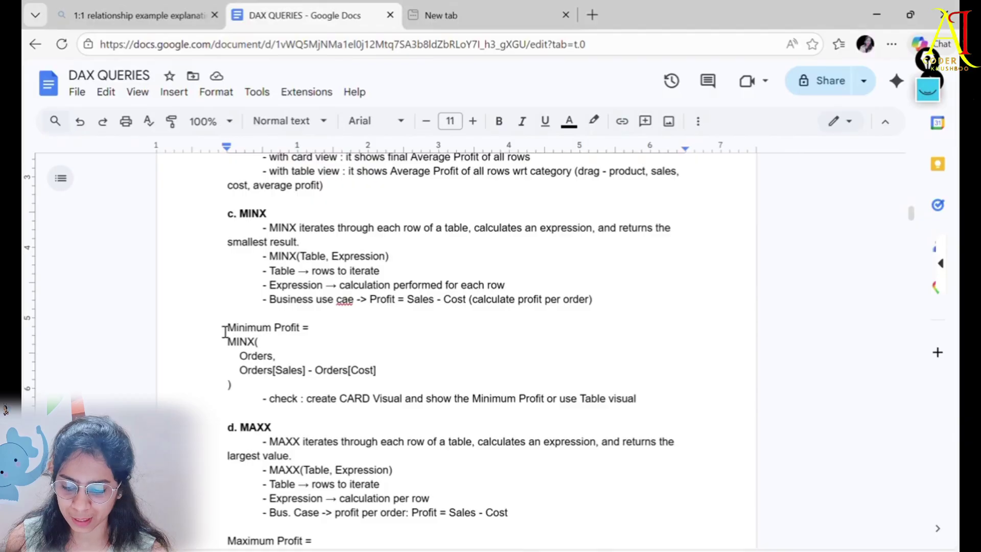
drag(225, 332, 296, 387)
key(ctrl+c)
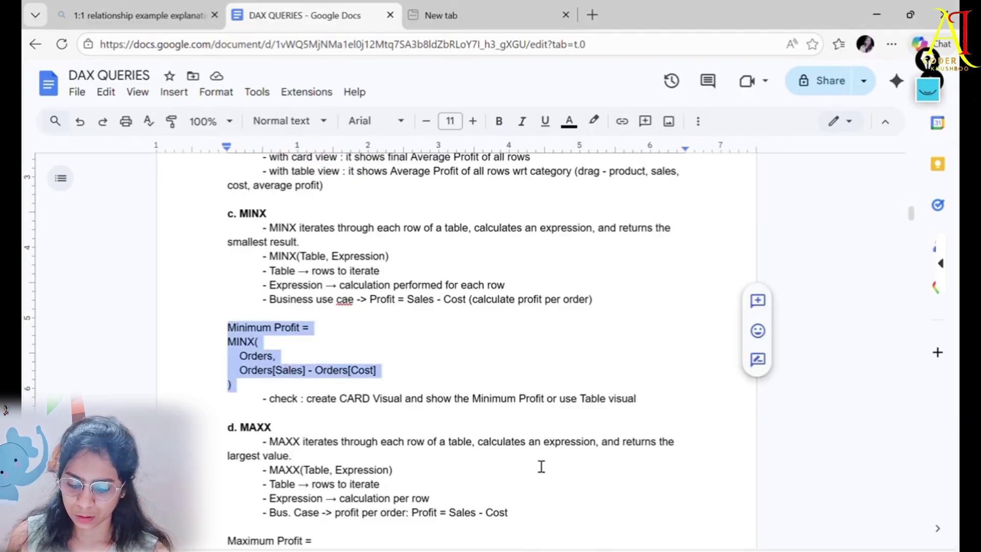
key(alt+Tab)
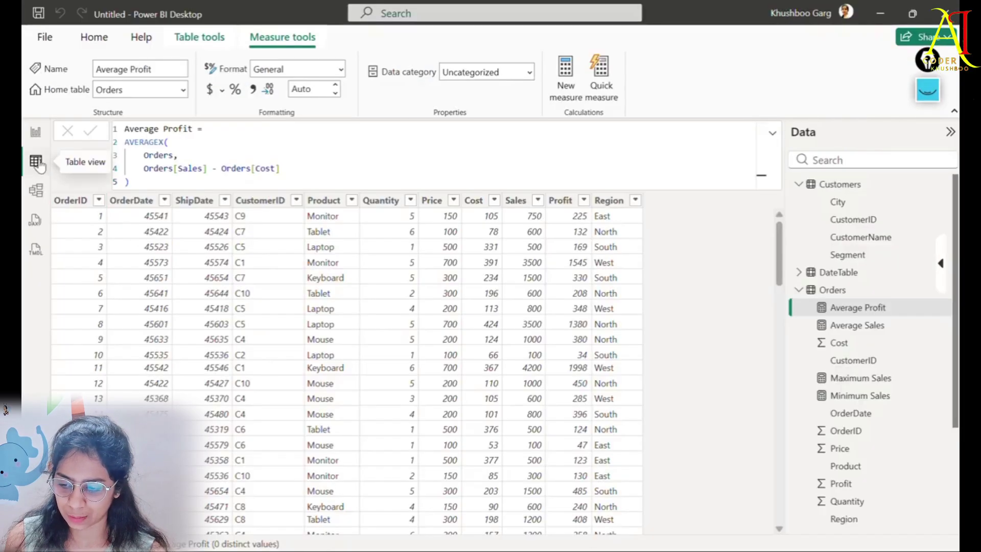
Create a measure in Orders from the copied Minimum Profit formula, remove its trailing empty line, and commit it.
click(832, 290)
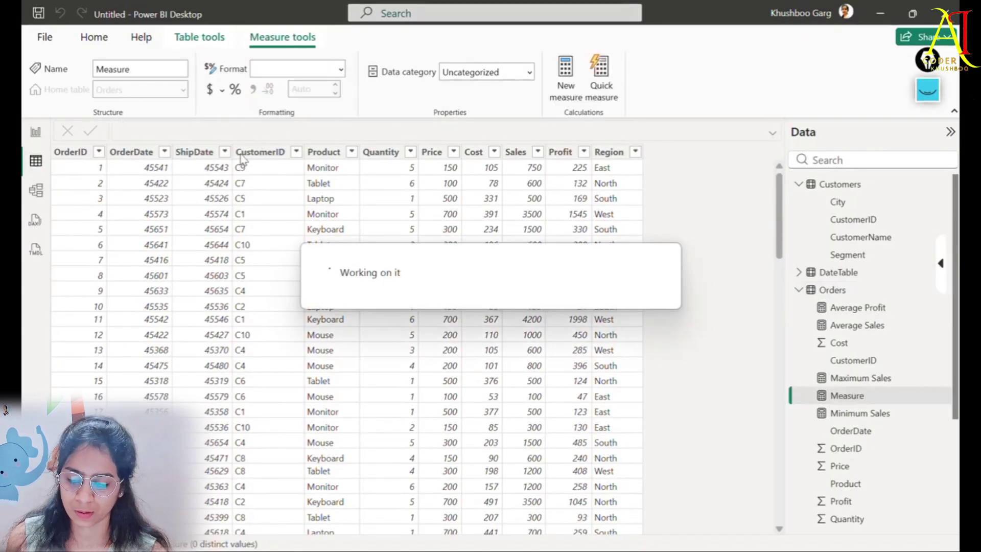
key(ctrl+v)
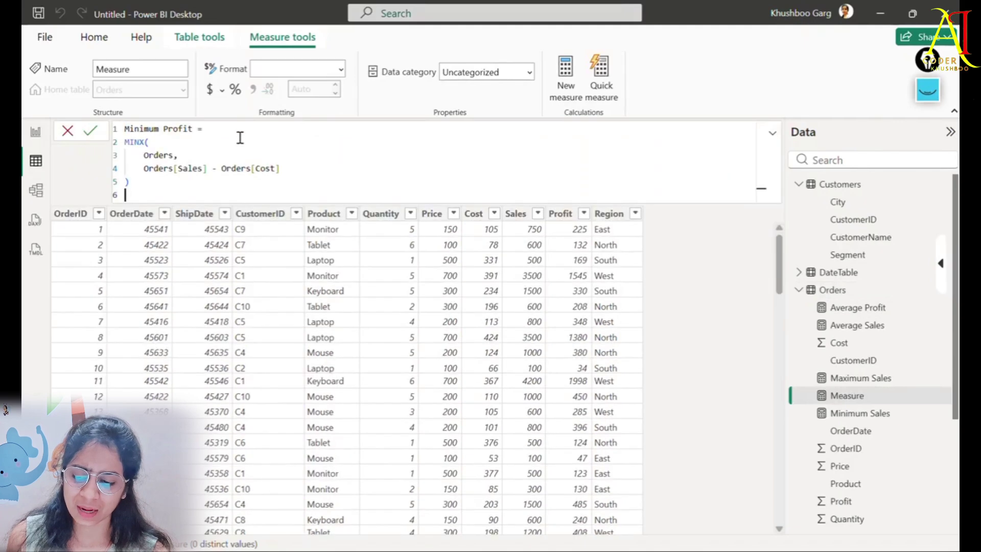
key(BackSpace)
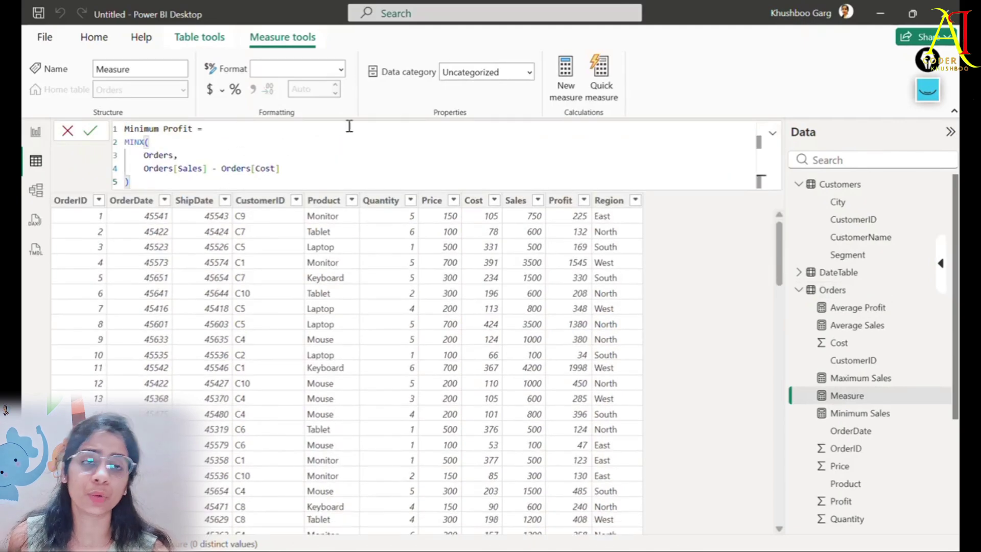
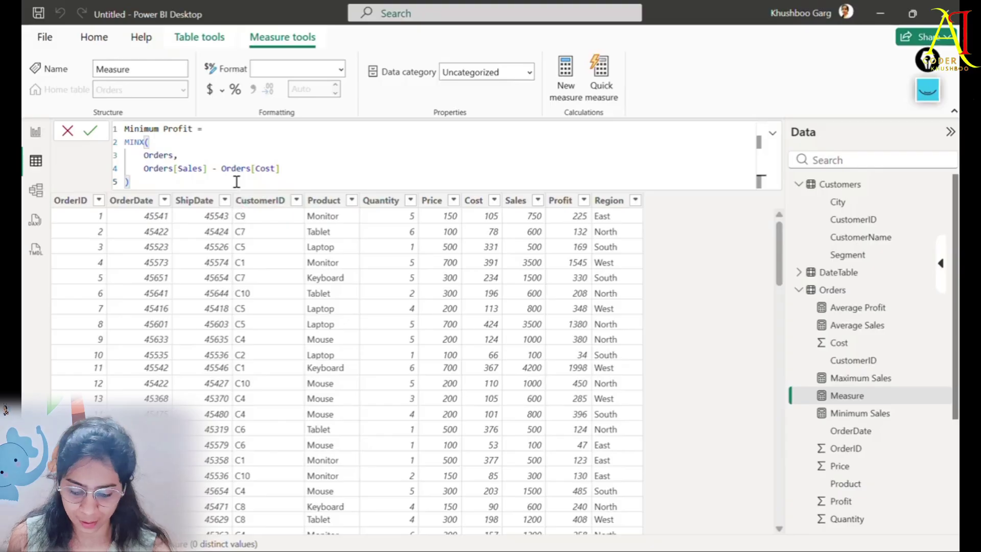
key(Return)
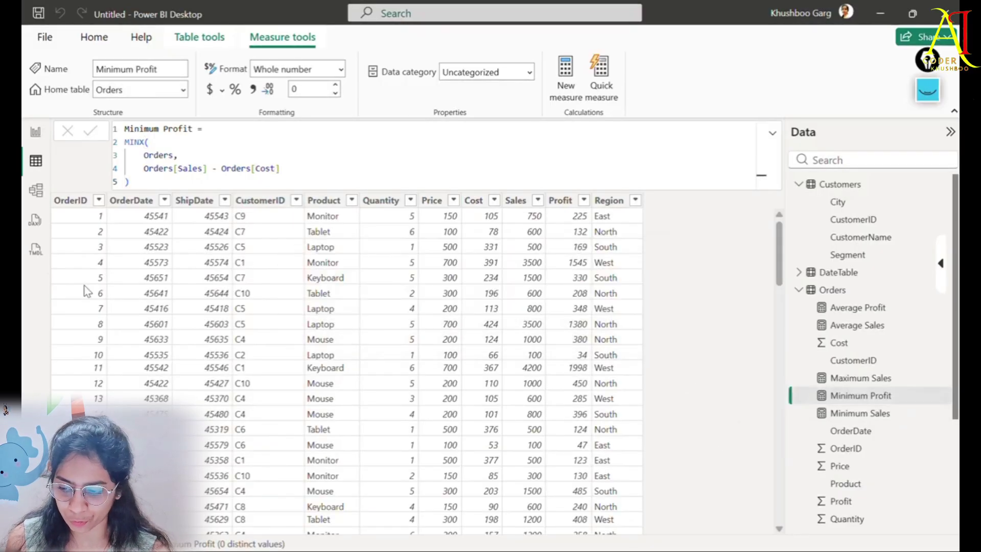
Add a card visual beside the Average Profit card on the Iterator Measures page, showing Minimum Profit from Orders.
click(35, 132)
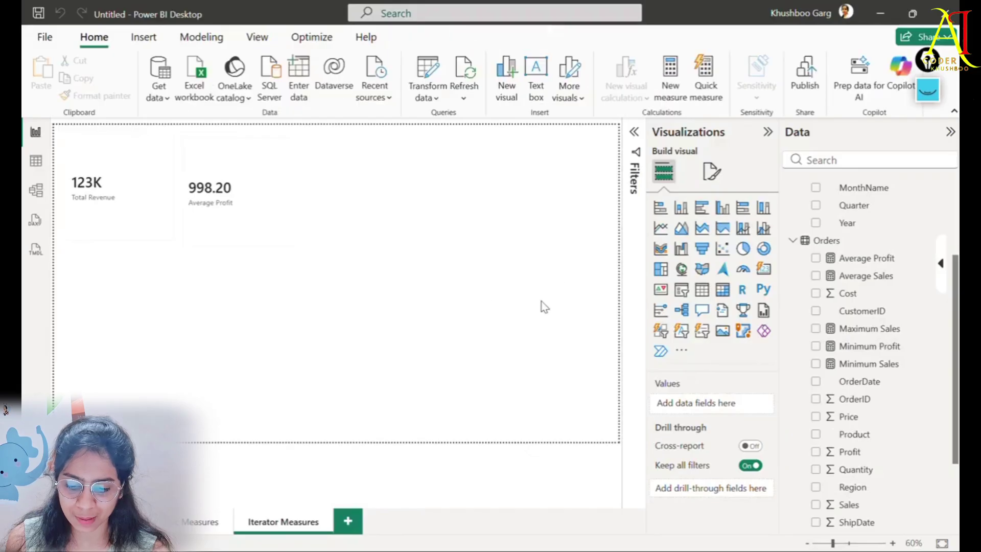
click(765, 271)
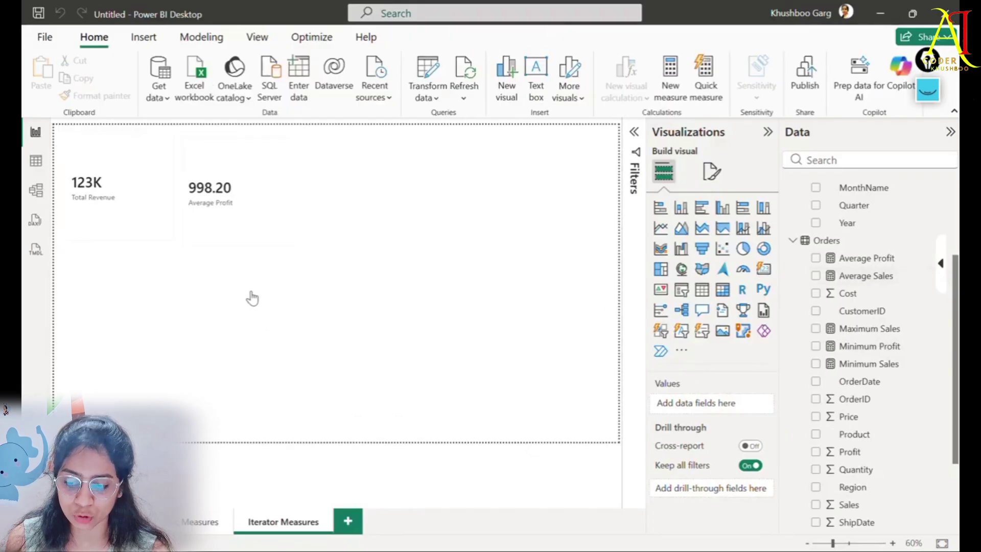
drag(156, 288, 379, 164)
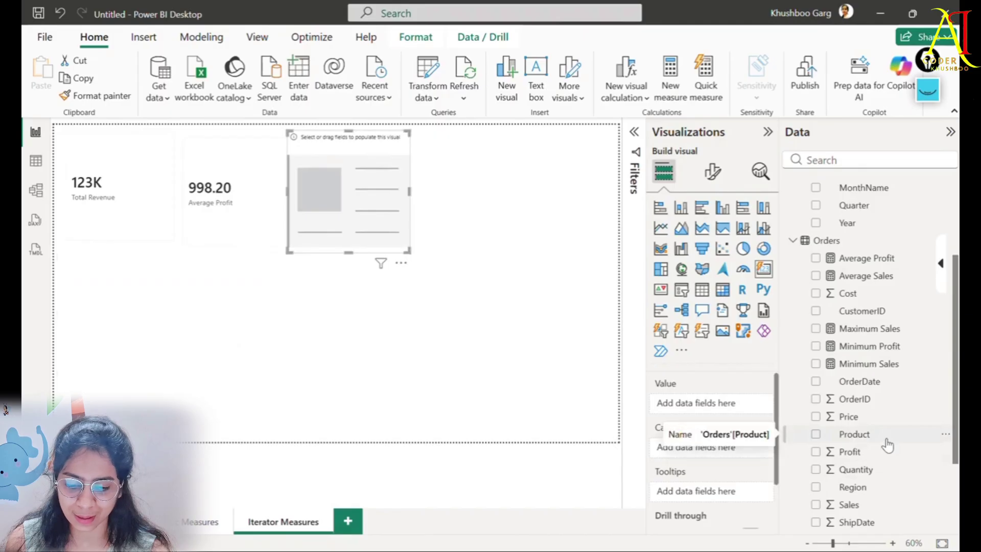
key(alt+Tab)
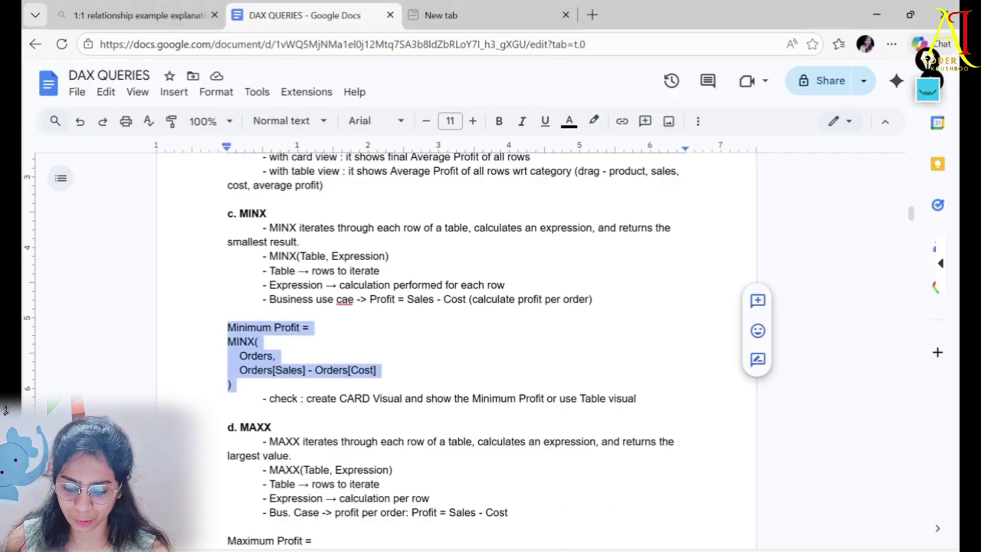
mouse_move(615, 550)
click(614, 493)
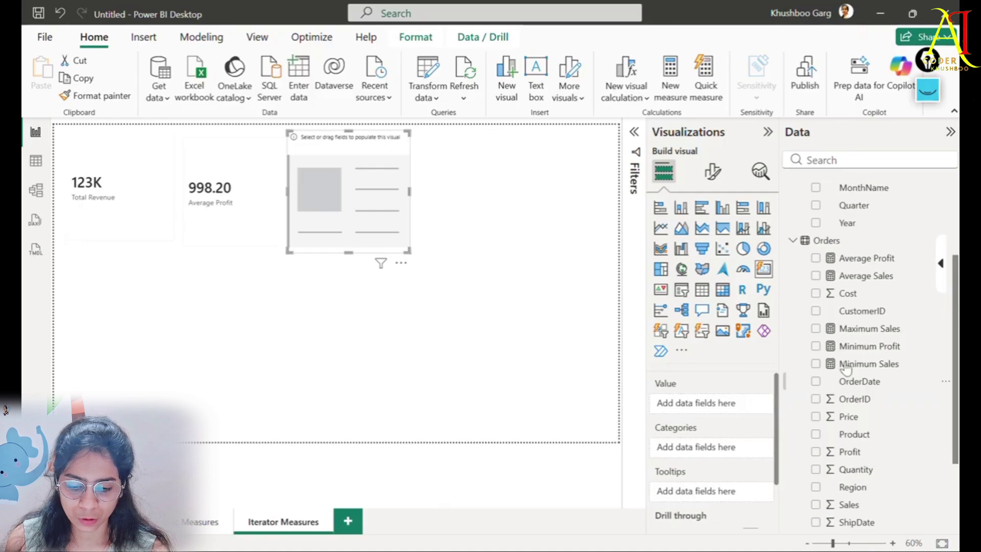
drag(879, 353, 327, 209)
click(452, 318)
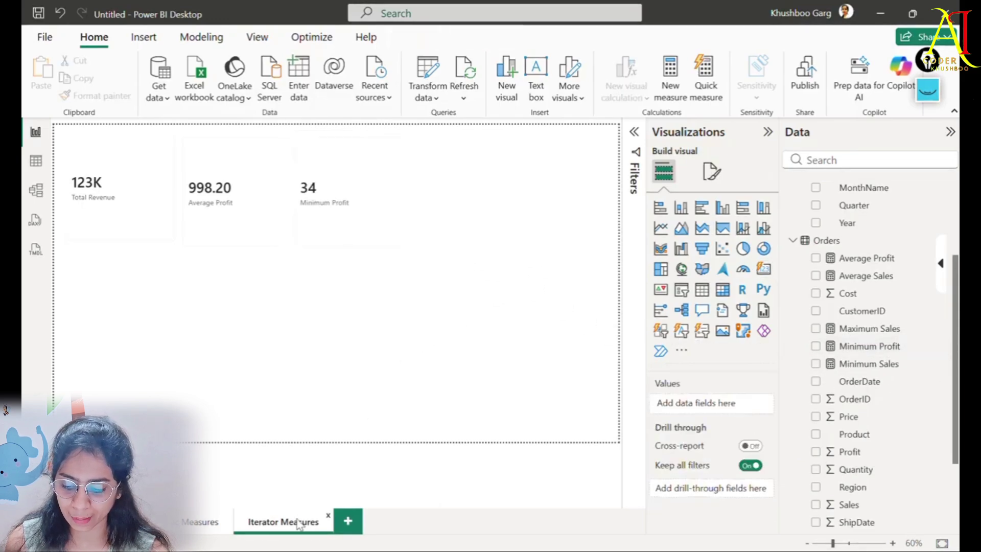
Copy the Maximum Profit MAXX formula, up to the Orders[Sales] - Orders[Cost] line, from the Google Docs notes and return to Power BI's Orders data.
click(36, 161)
key(alt+Tab)
scroll(393, 431, down, 3)
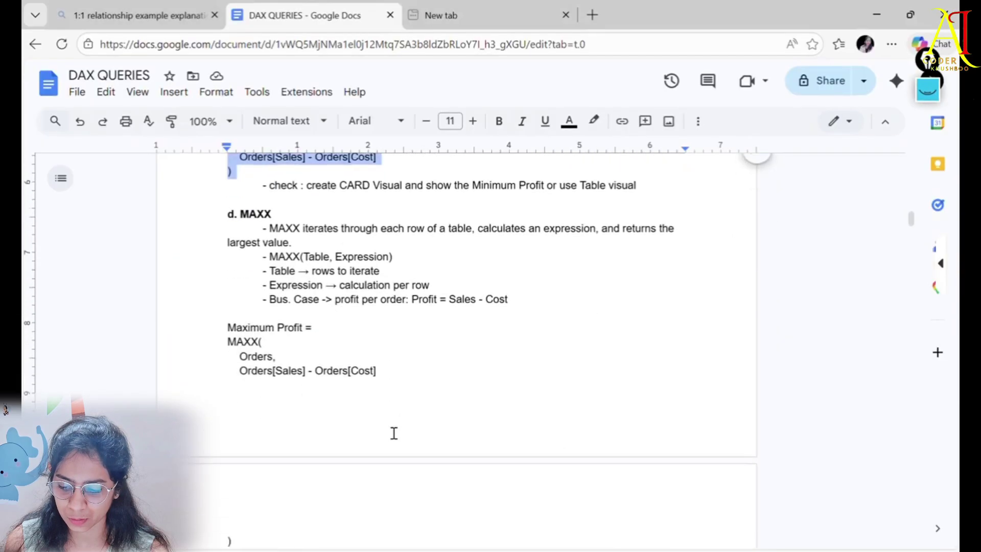
drag(228, 320, 383, 365)
key(ctrl+c)
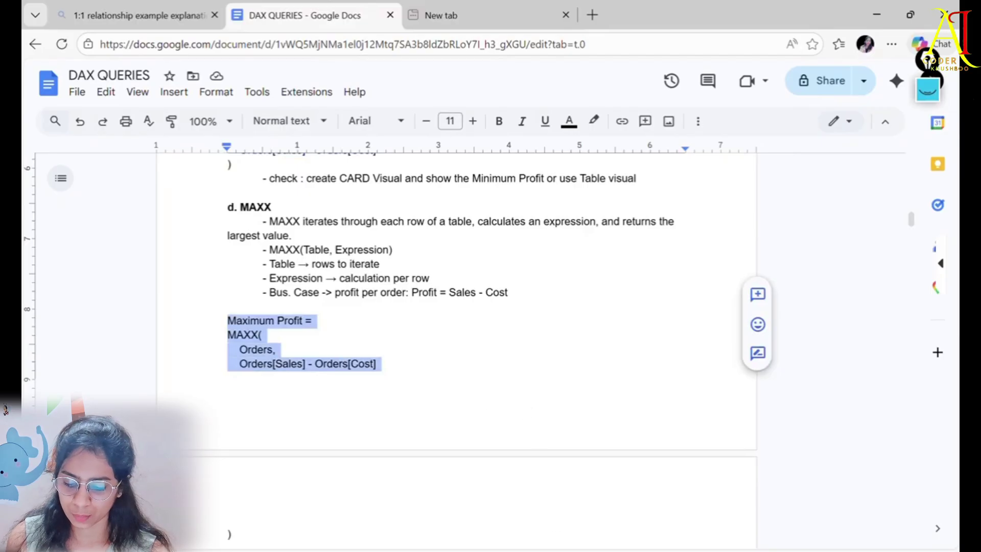
key(alt+Tab)
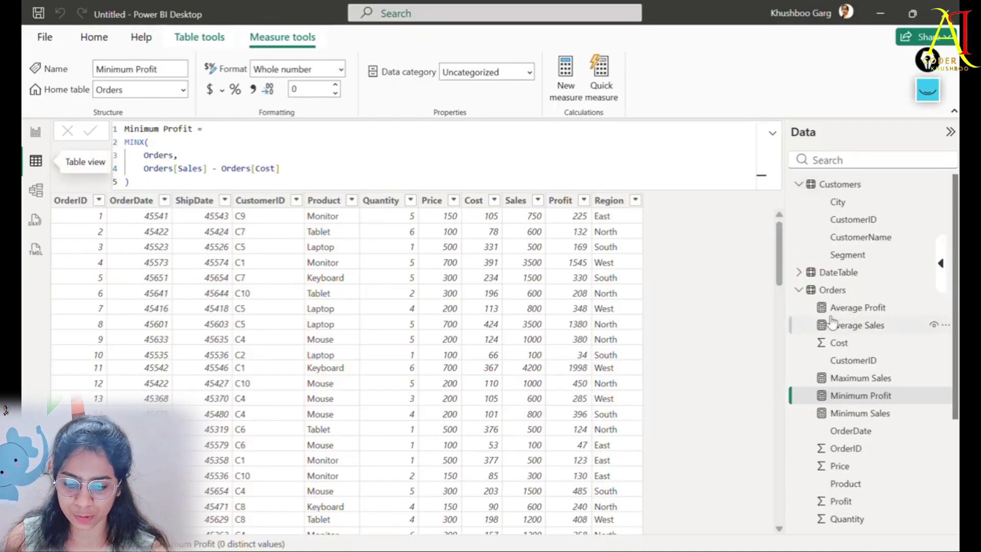
Create a measure in Orders from the copied Maximum Profit formula, add the missing closing parenthesis, and commit it.
click(832, 290)
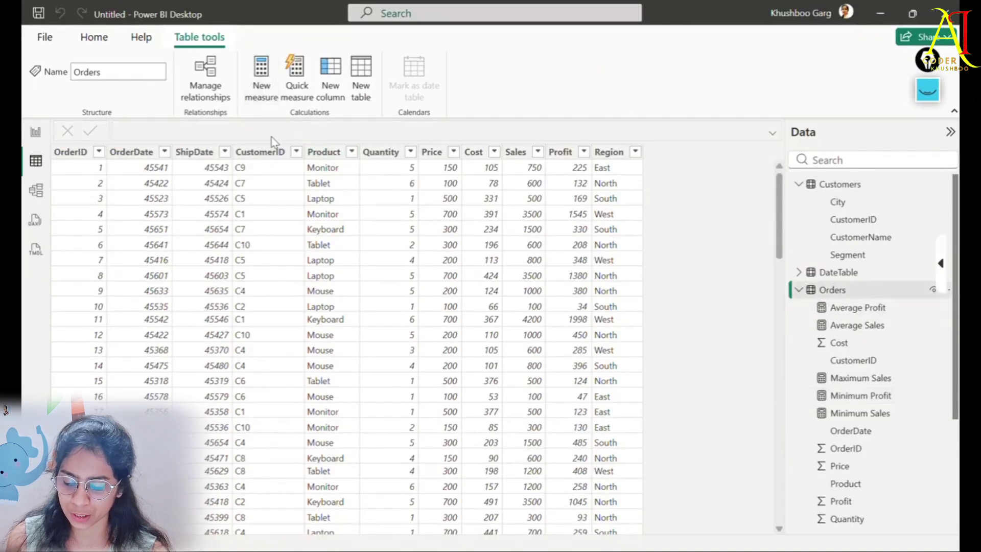
click(261, 77)
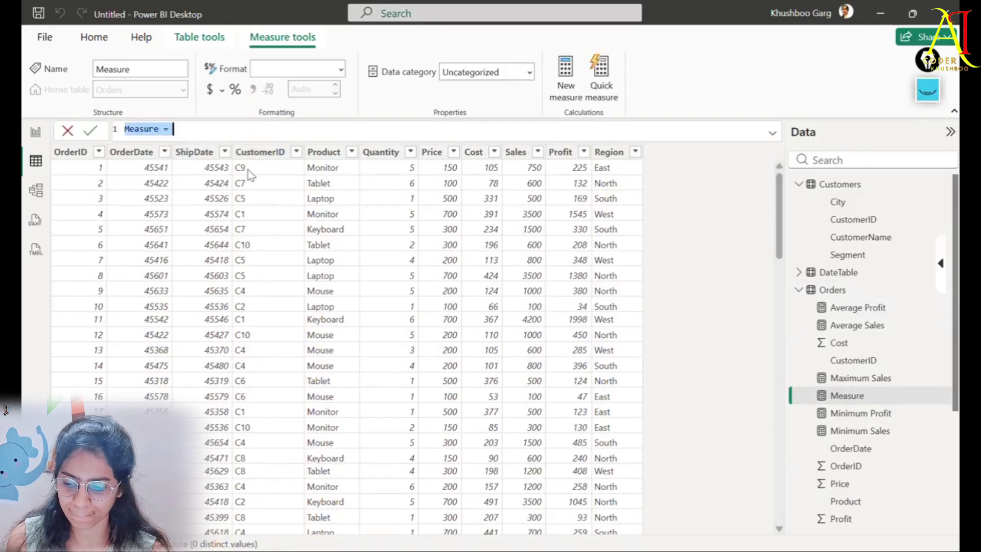
key(ctrl+v)
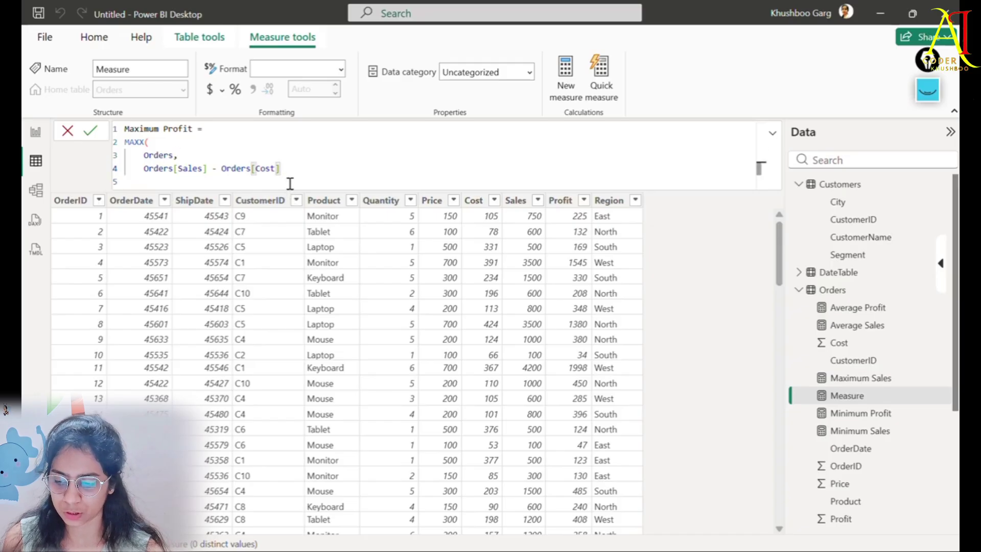
text())
key(Return)
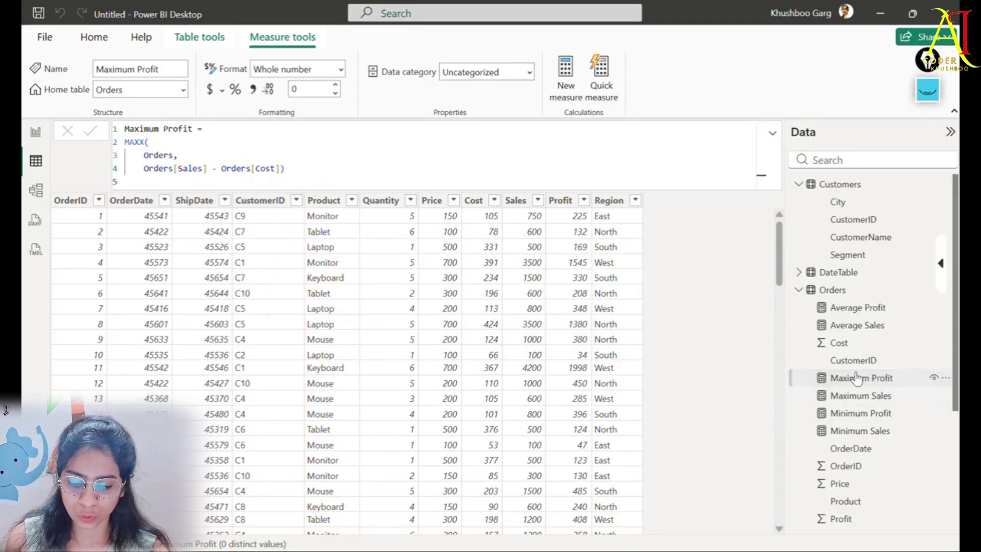
click(852, 397)
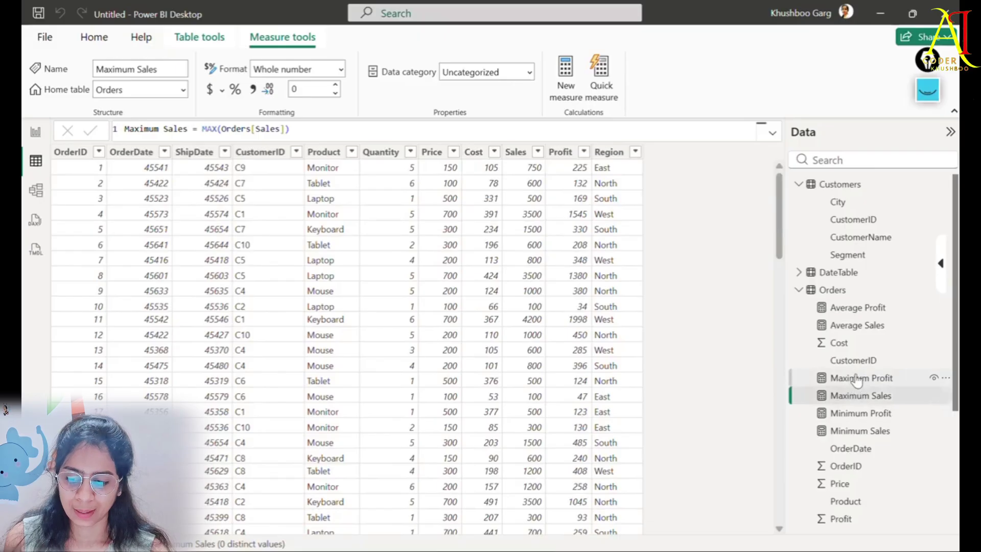
click(856, 380)
Add a card visual beside the Minimum Profit card on the report page, showing Maximum Profit from Orders.
click(42, 137)
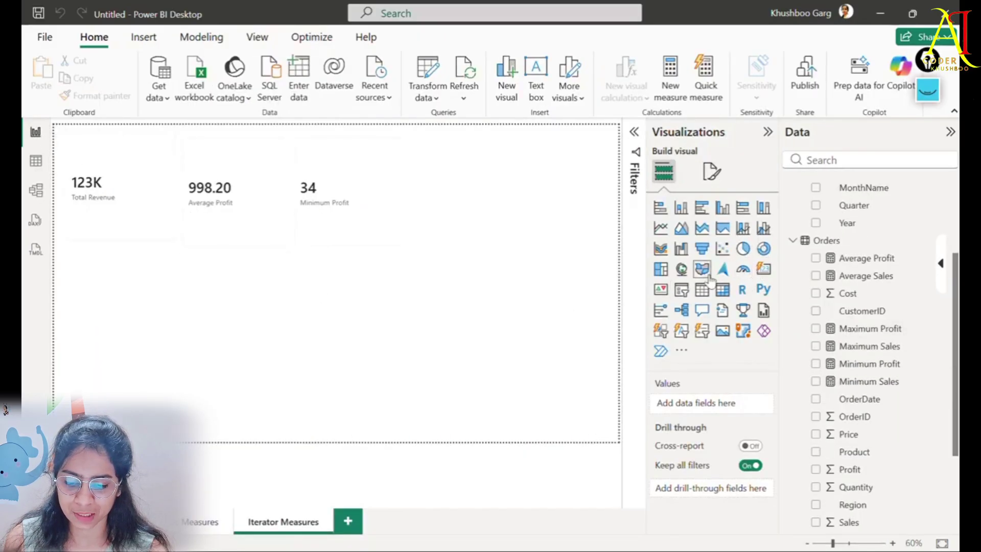
click(763, 270)
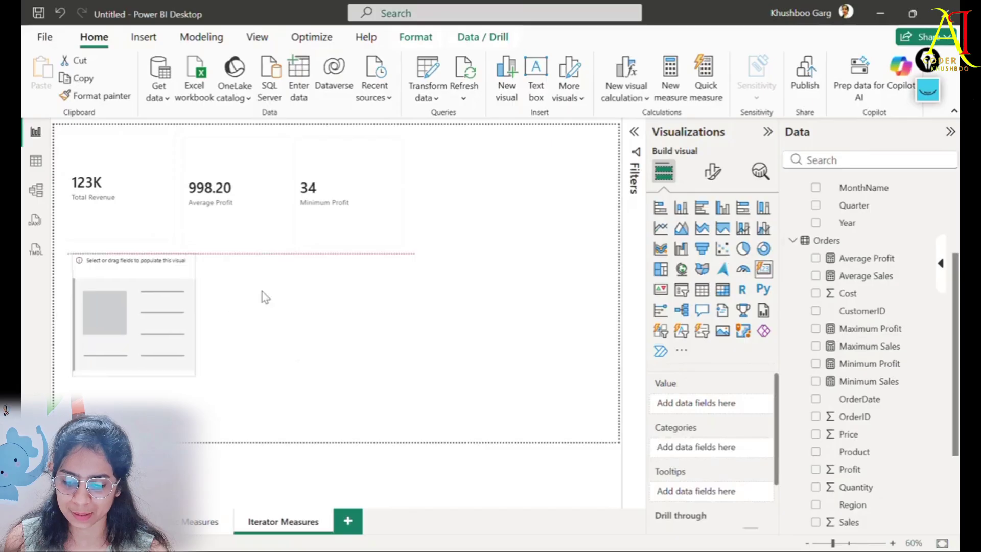
drag(176, 306, 519, 182)
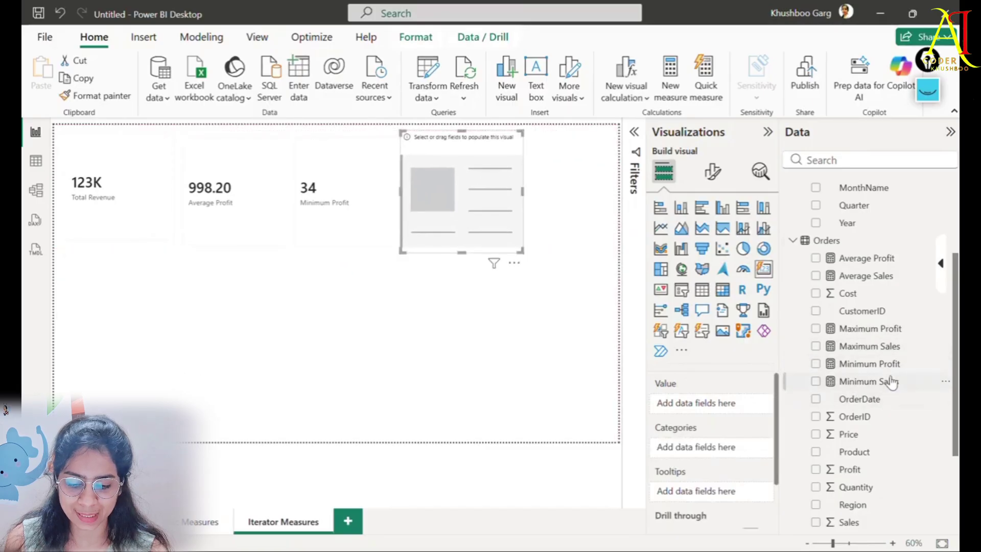
drag(871, 332, 491, 217)
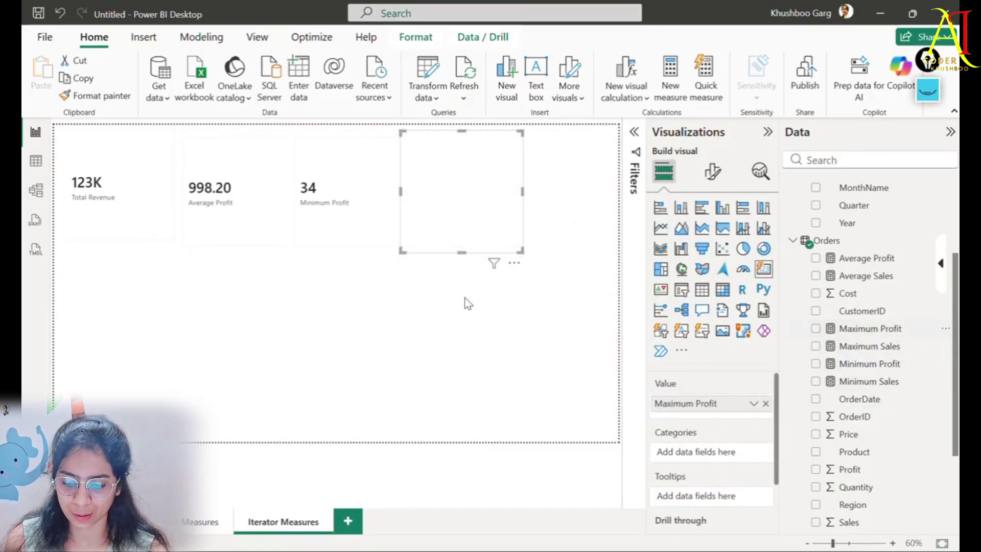
click(465, 320)
Switch to the DAX QUERIES notes in Google Docs, find the COUNTX section, and highlight the whole Profit Orders formula.
mouse_move(590, 551)
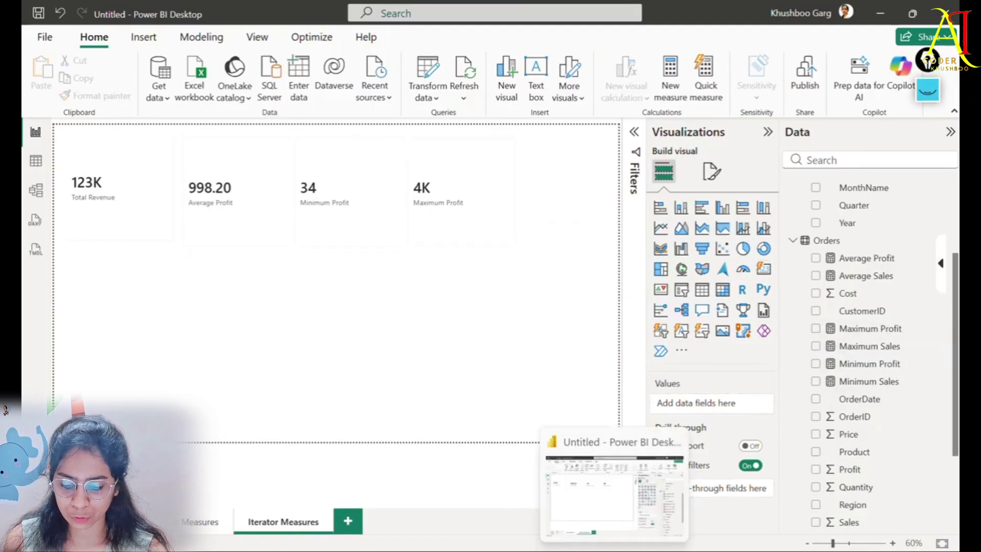
click(545, 540)
scroll(396, 411, down, 5)
scroll(396, 413, down, 3)
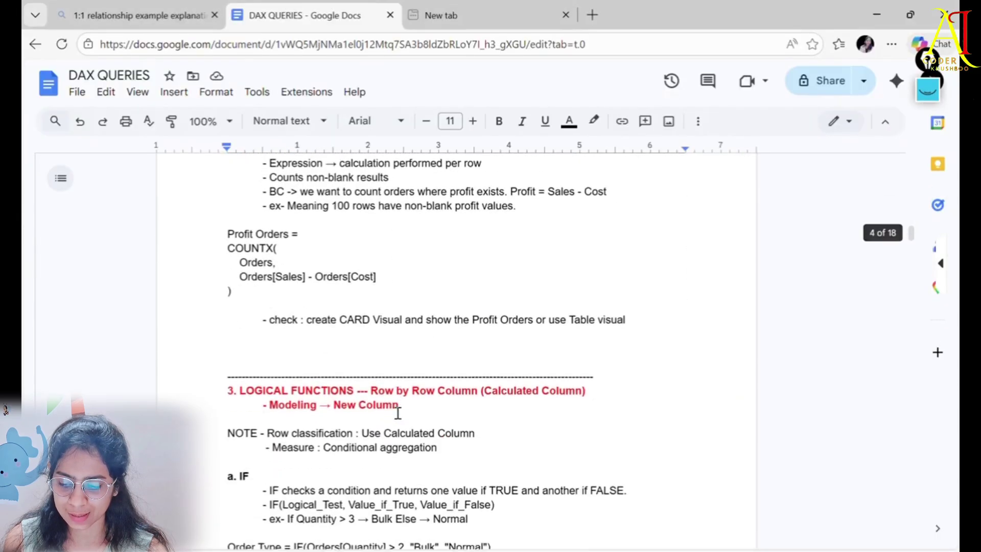
scroll(397, 413, up, 3)
click(303, 358)
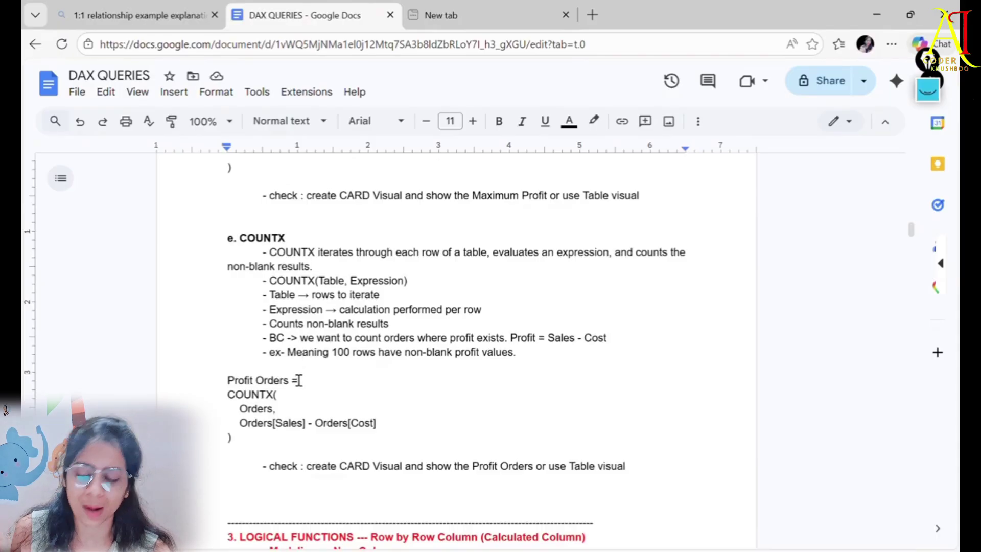
drag(226, 380, 273, 433)
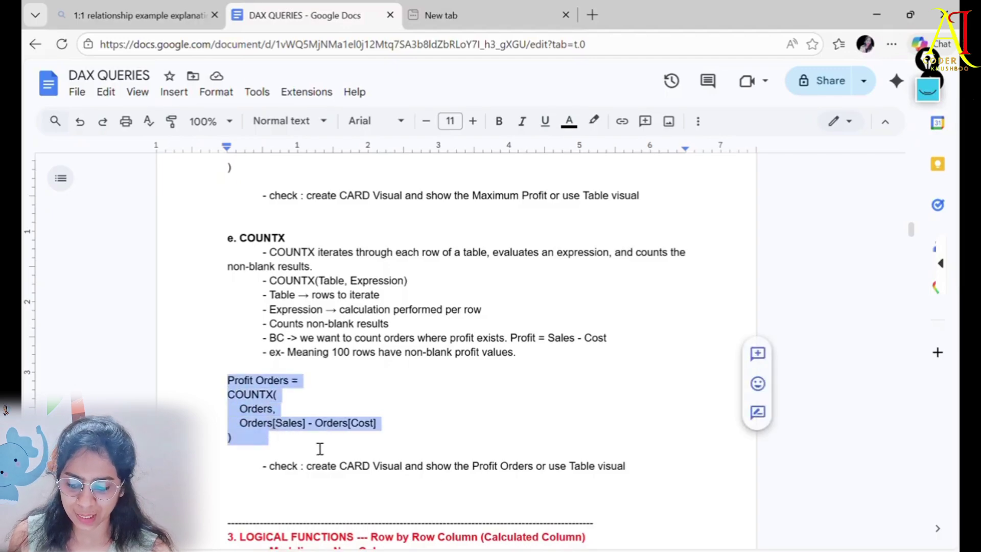
Highlight the Orders[Sales] - Orders[Cost] expression and the COUNTX function, and copy the Profit Orders formula from COUNTX to its closing parenthesis.
click(324, 423)
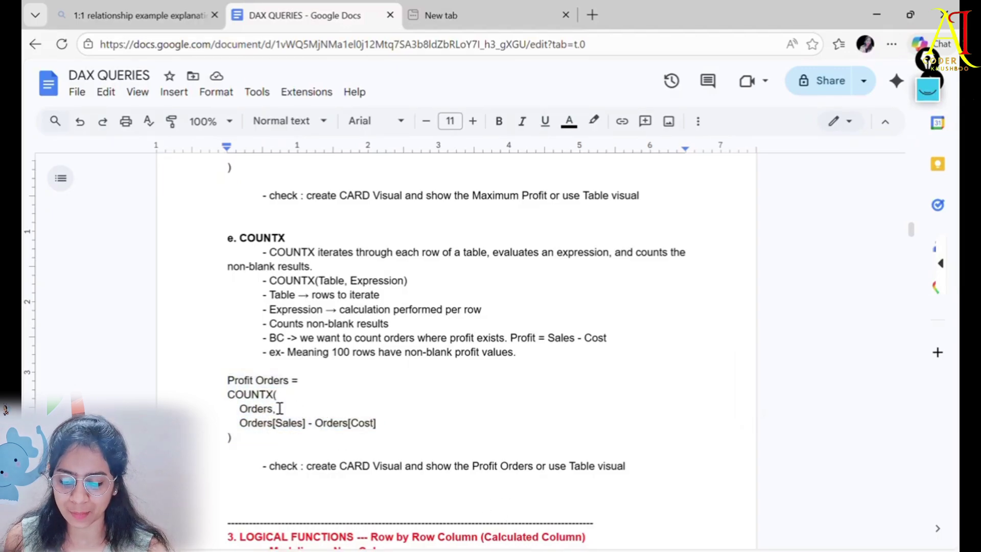
drag(323, 424, 392, 426)
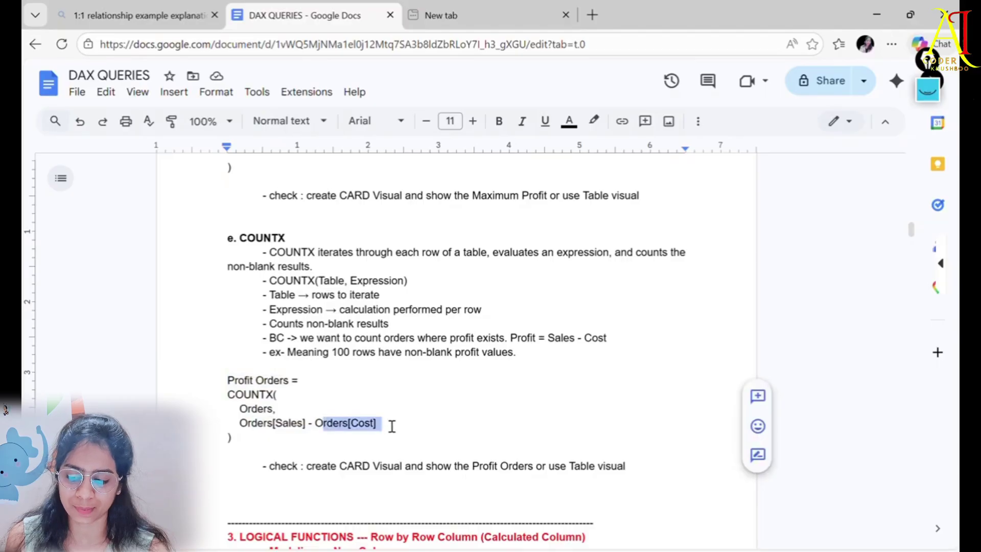
drag(236, 424, 406, 426)
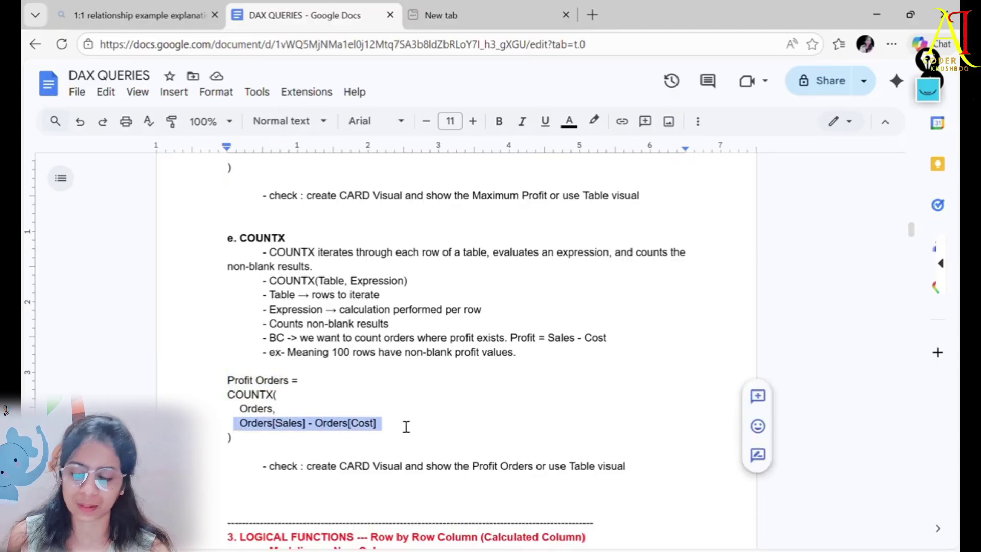
drag(225, 393, 312, 392)
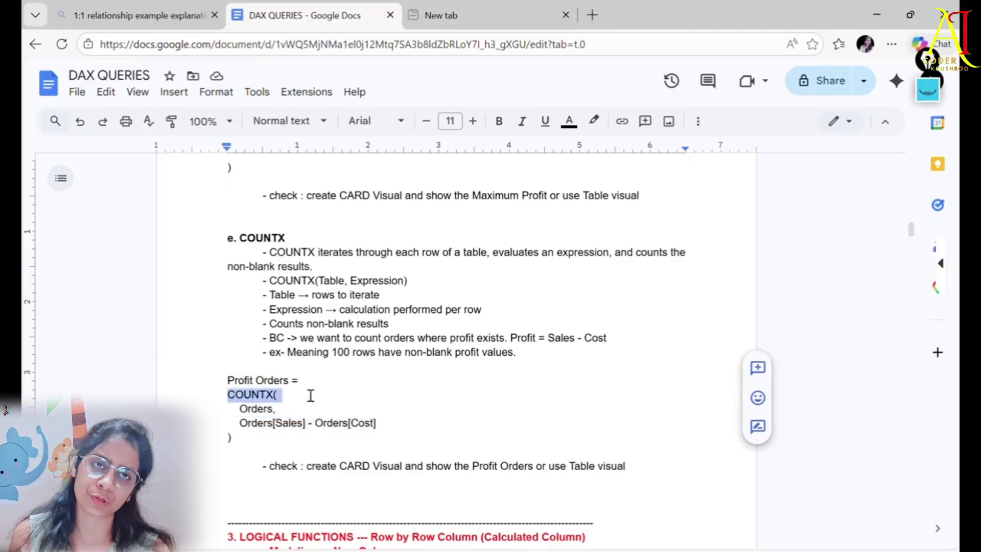
drag(236, 438, 213, 398)
key(ctrl+c)
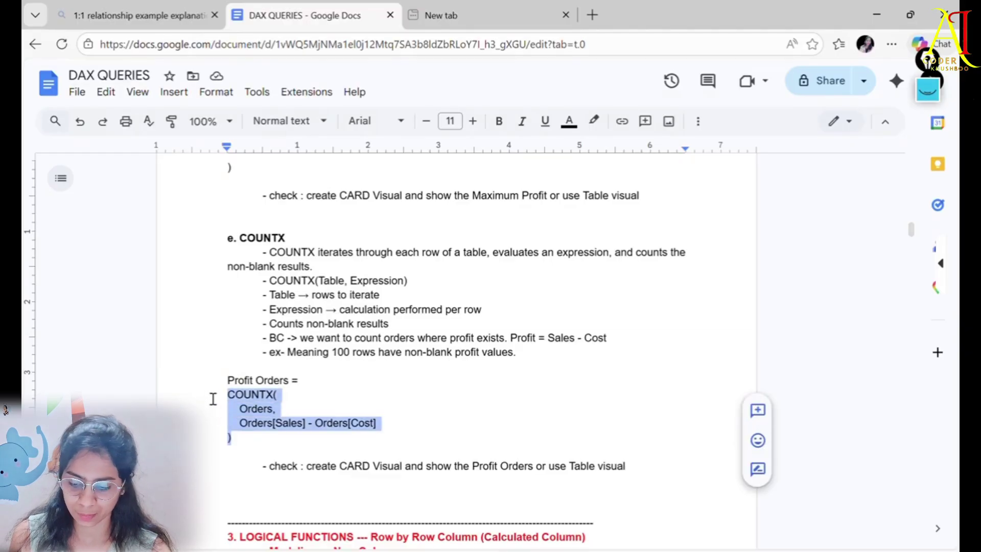
Switch to Power BI and try to create a measure in Orders from the copied COUNTX formula alone, without its name line.
key(alt+Tab)
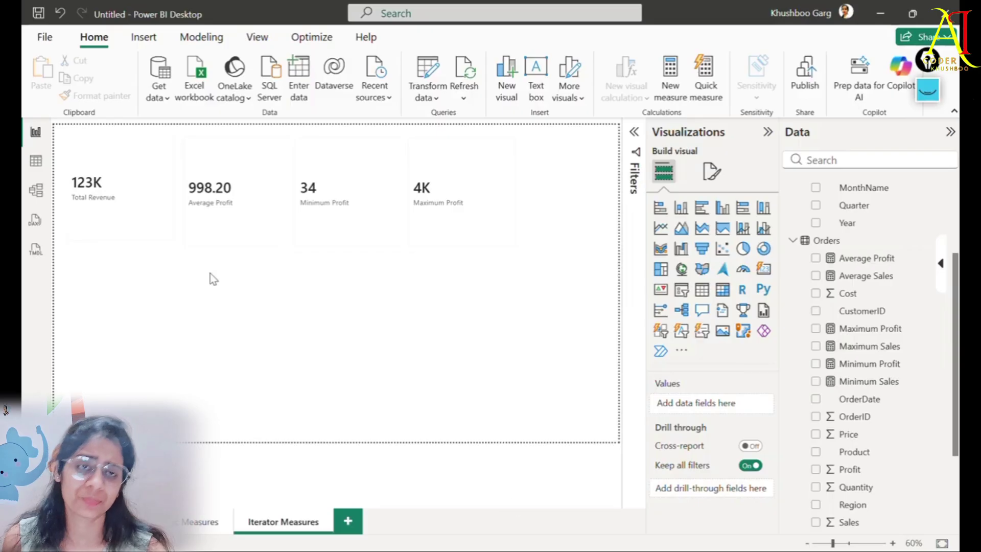
click(36, 164)
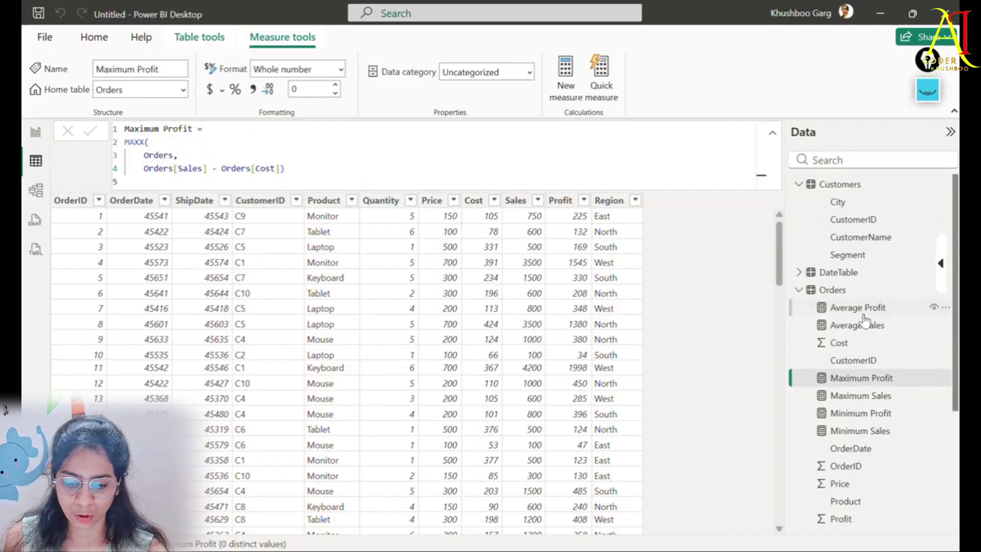
click(260, 199)
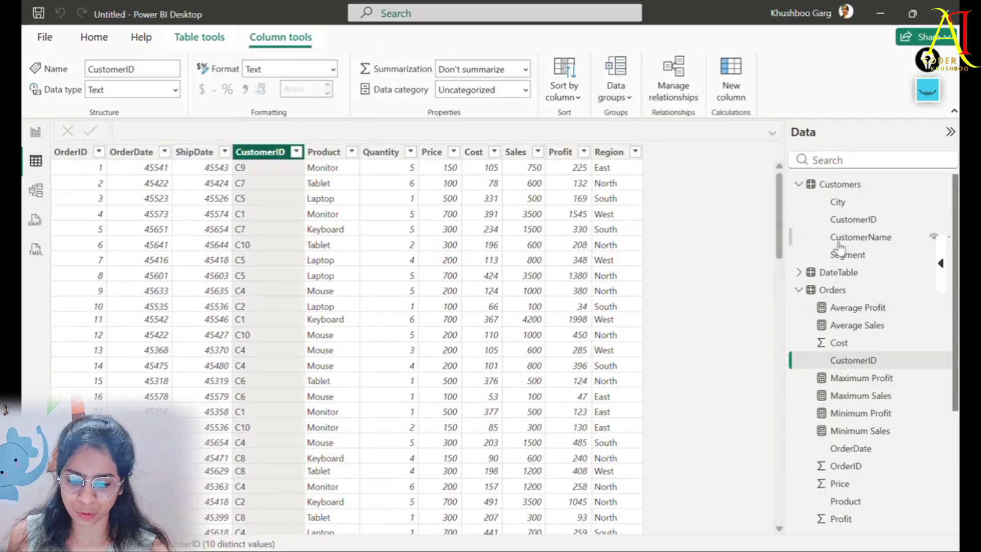
click(832, 290)
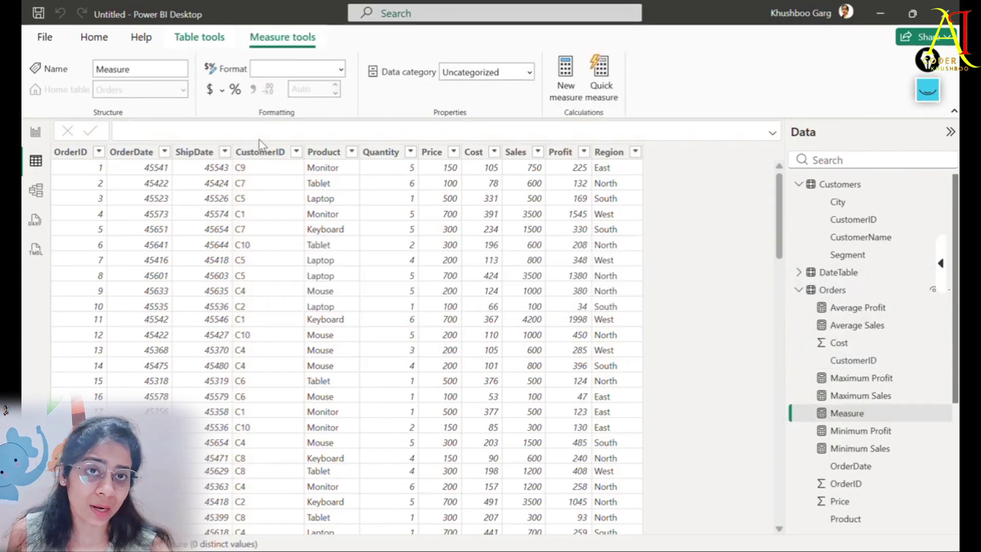
key(ctrl+v)
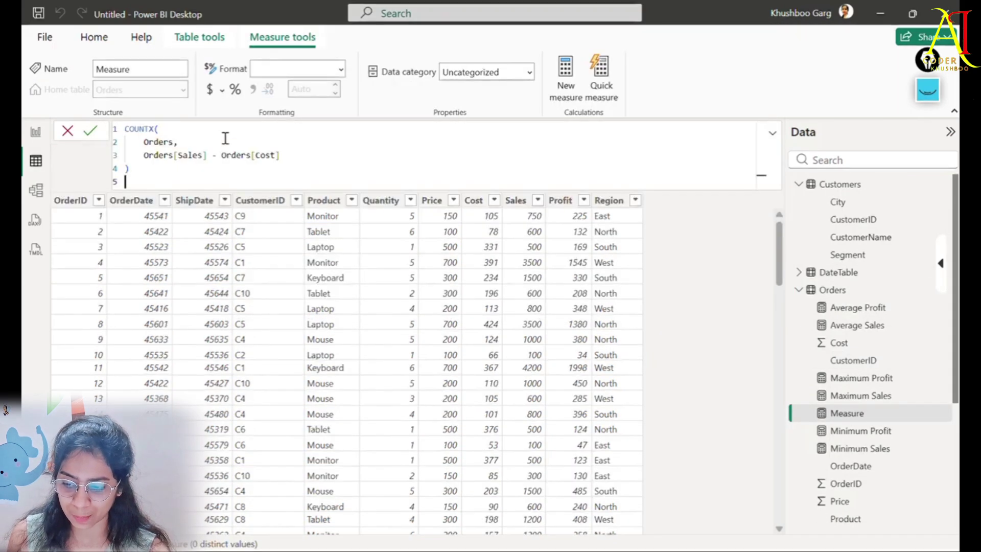
key(BackSpace)
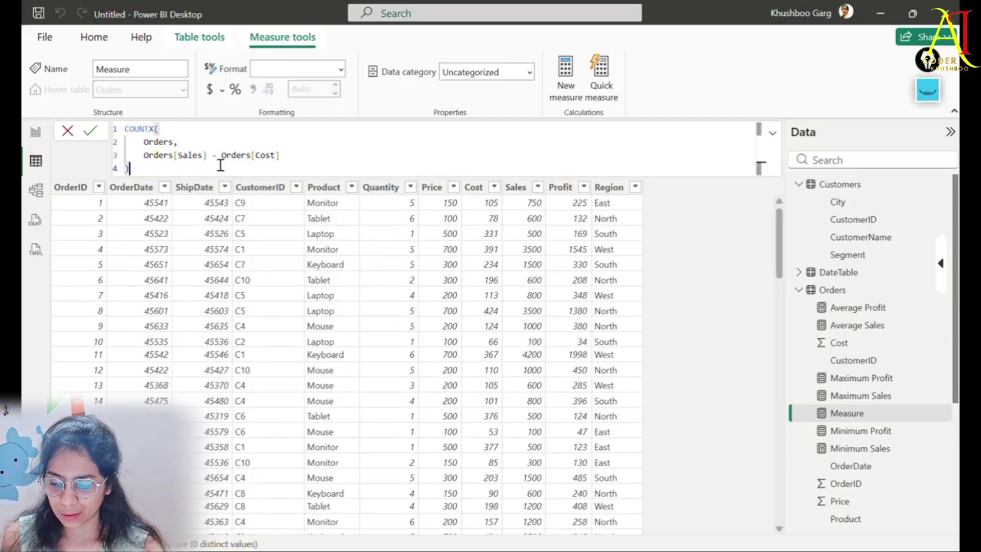
double_click(145, 129)
click(177, 142)
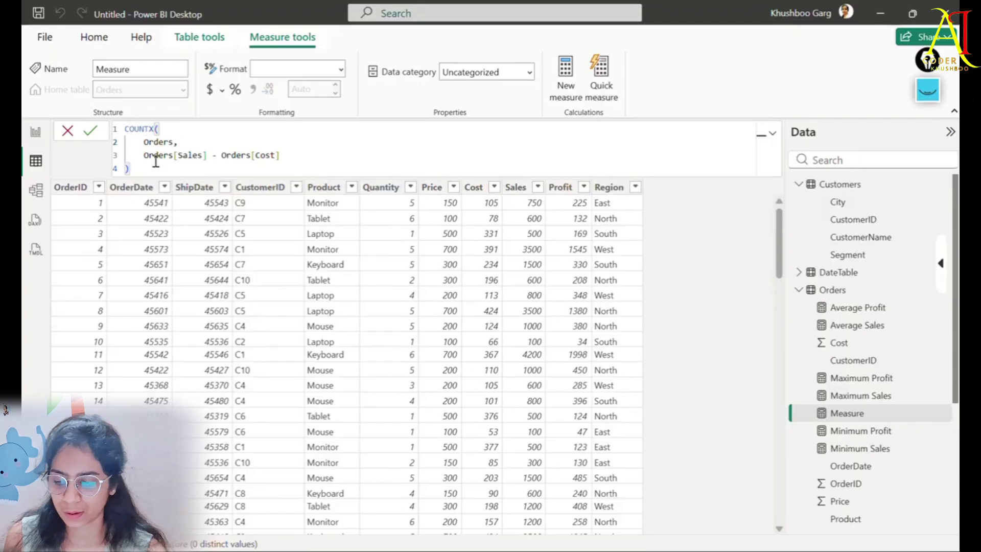
click(169, 171)
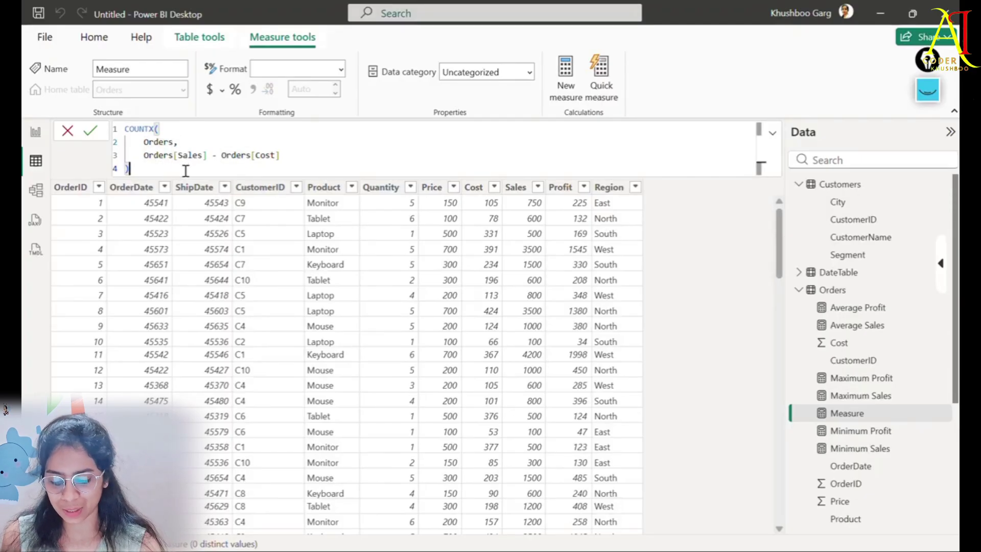
key(Return)
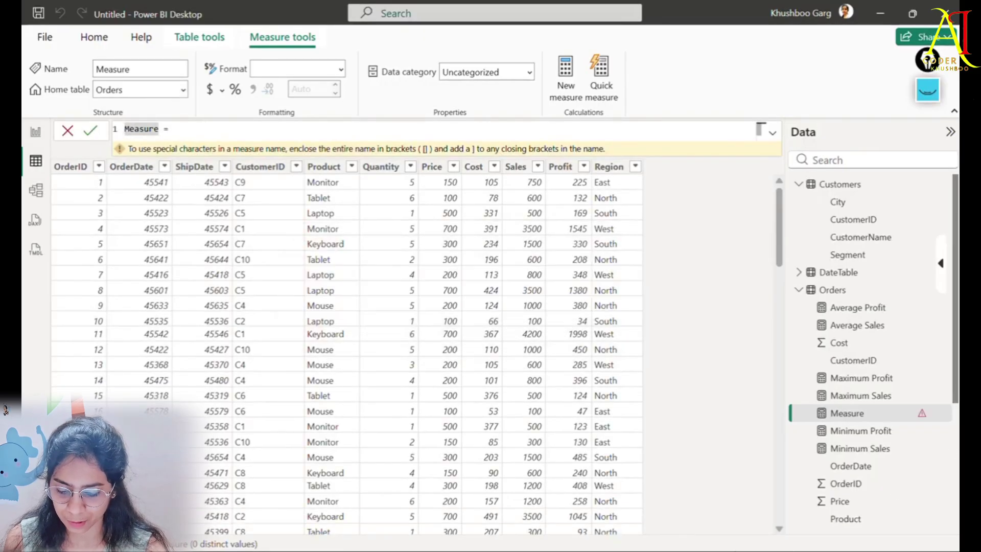
Switch to the DAX QUERIES notes and highlight the Profit Orders formula from its name line to the closing parenthesis.
key(alt+Tab)
double_click(353, 450)
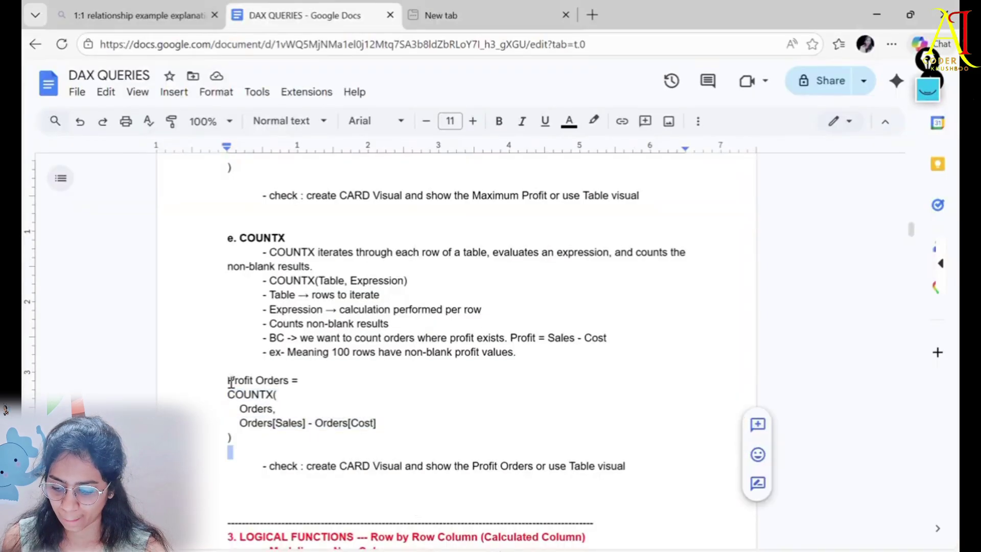
drag(231, 382, 275, 436)
key(alt)
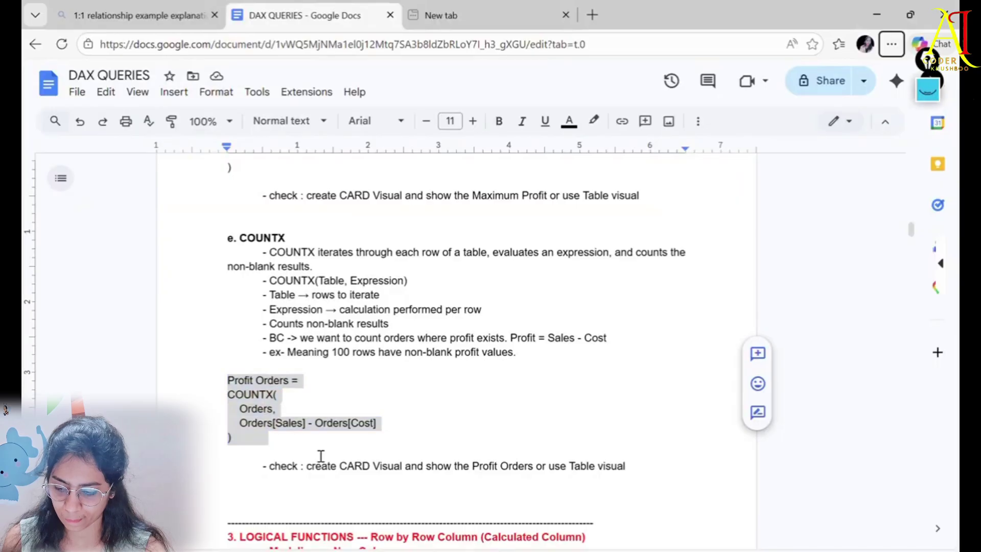
Switch back to Power BI and delete the faulty measure named Measure from the Orders table.
key(alt+Tab)
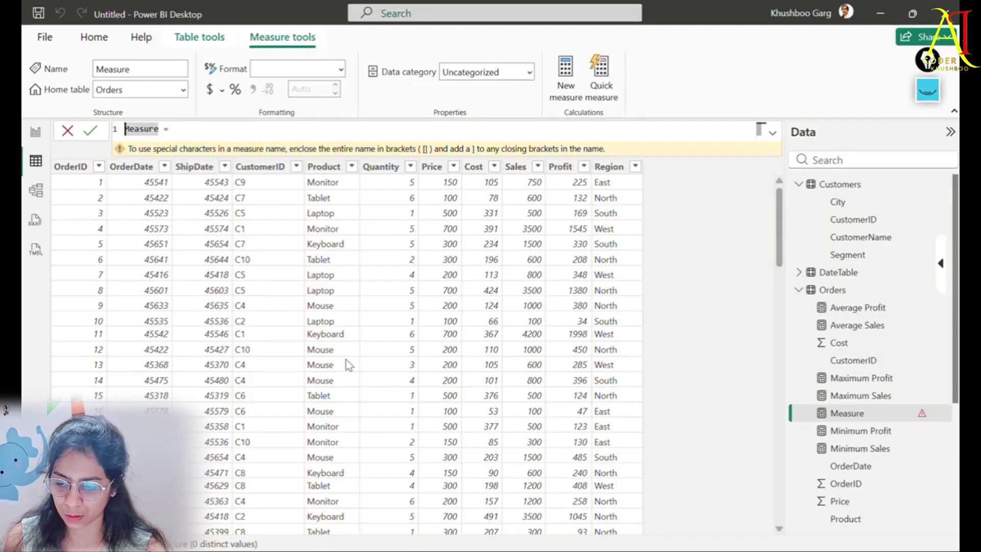
click(253, 131)
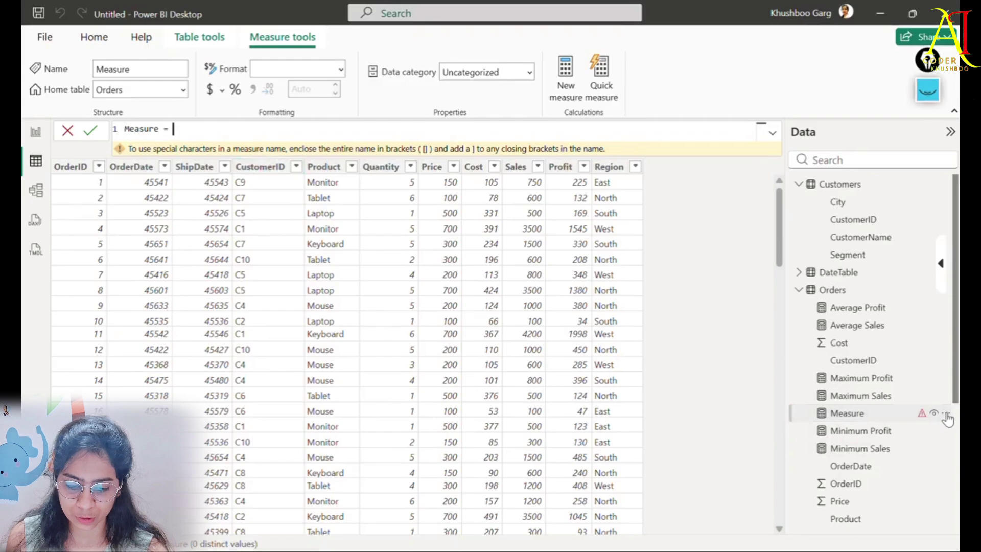
click(946, 415)
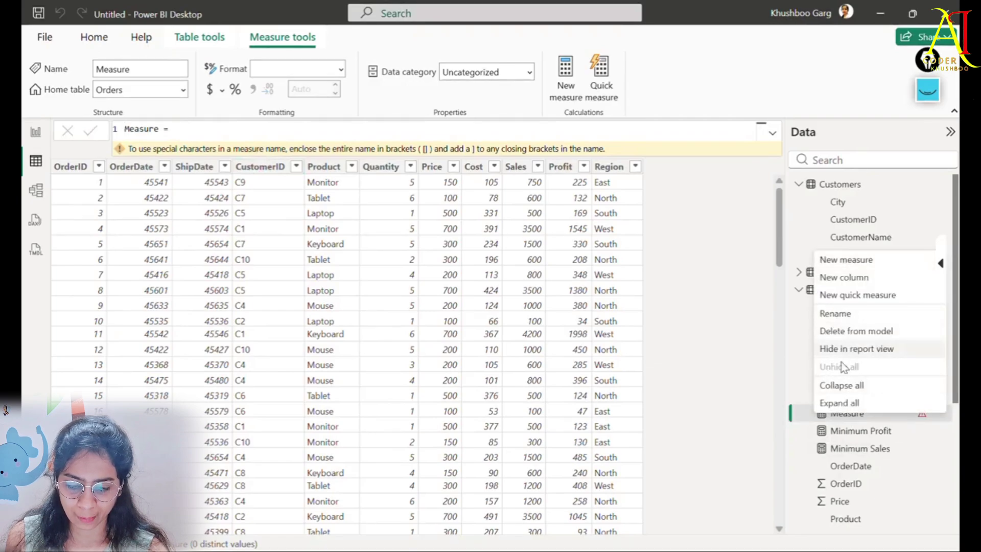
click(843, 332)
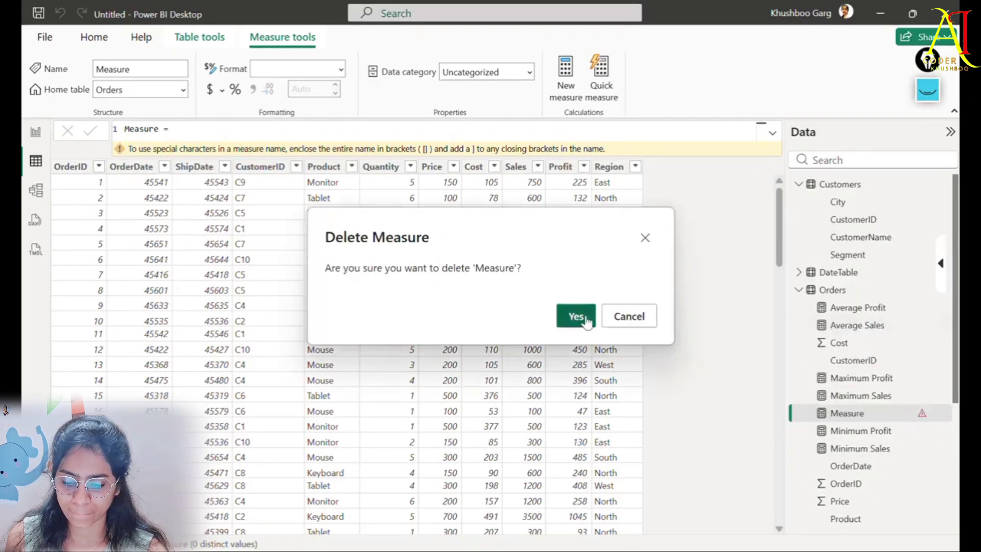
click(576, 316)
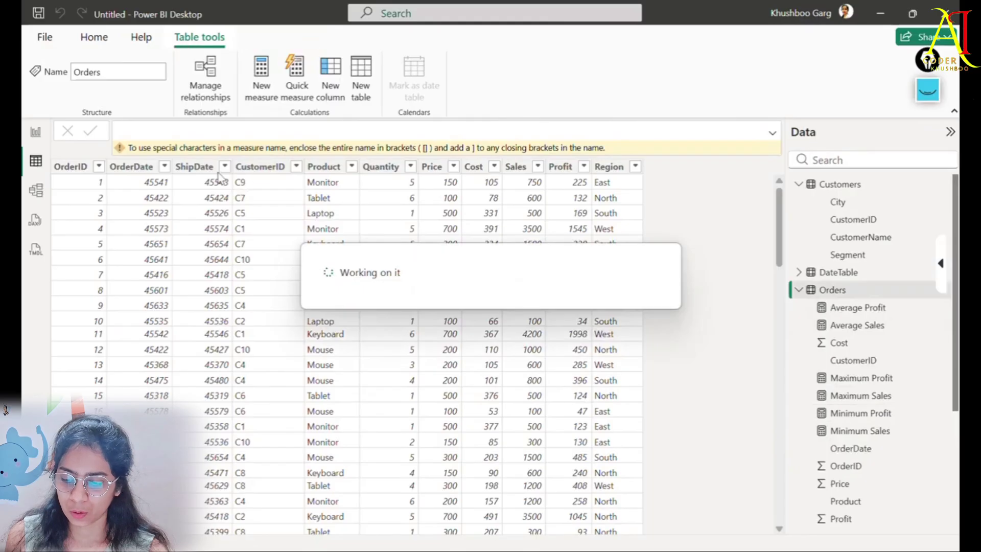
Add a new measure to the Orders table and paste the copied COUNTX formula into it.
click(815, 297)
click(265, 96)
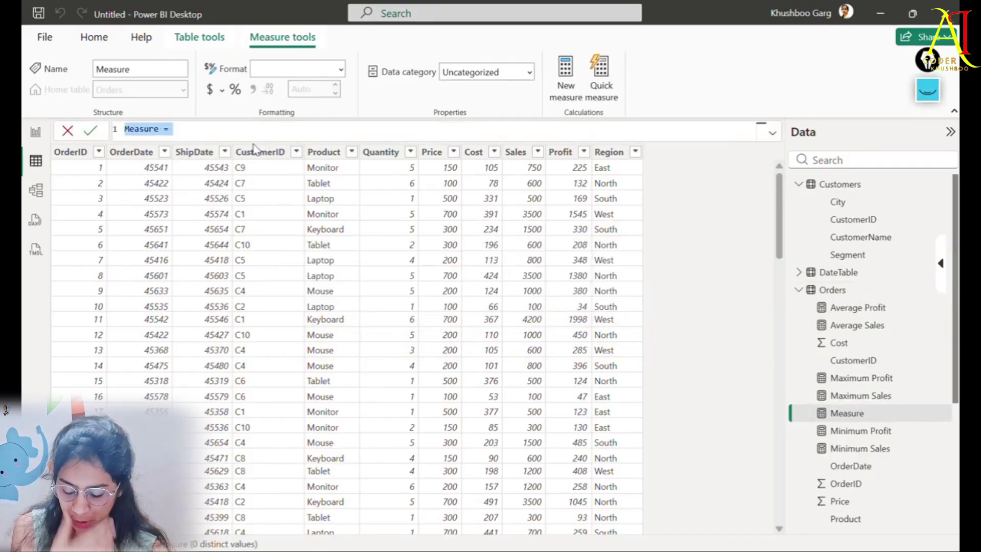
key(ctrl+v)
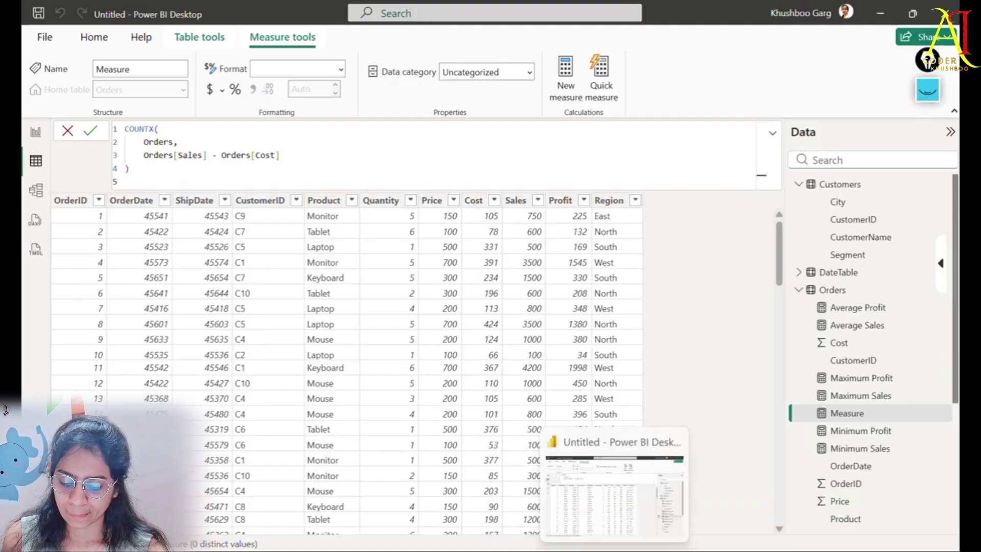
Switch to the DAX QUERIES notes in Google Docs and copy the whole Profit Orders formula, including its name line.
key(alt+Tab)
click(327, 423)
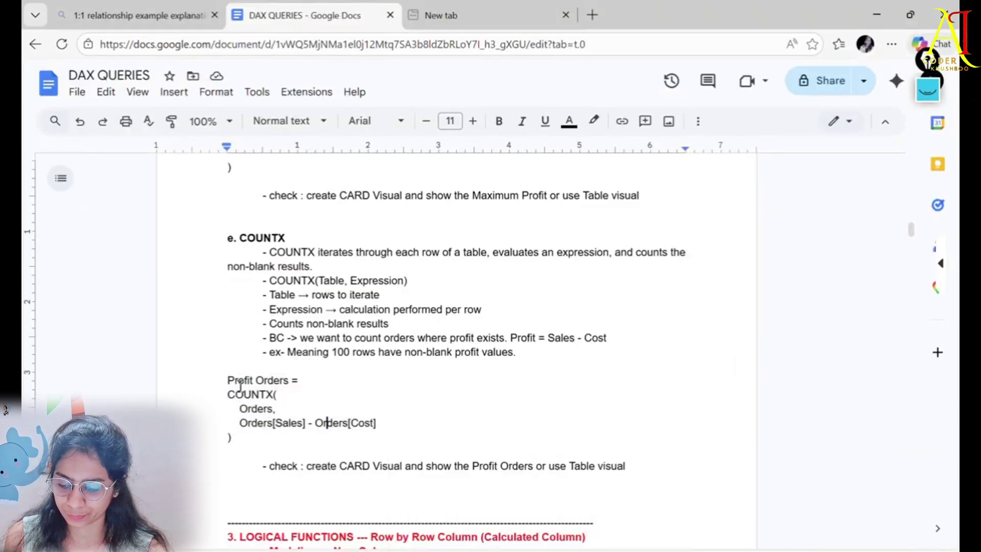
drag(228, 379, 289, 443)
key(ctrl+c)
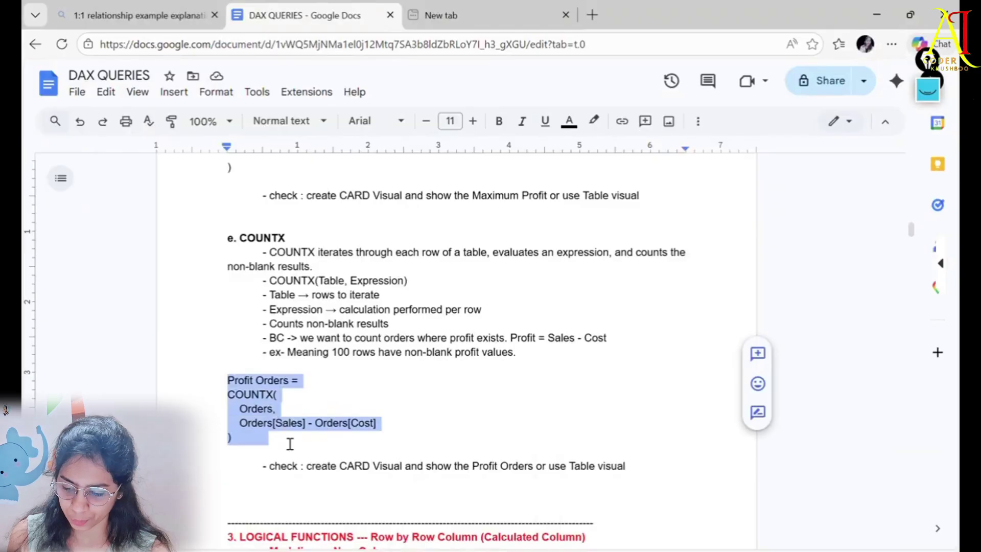
Switch back to Power BI, replace the new measure's entire content with the copied Profit Orders formula, remove the trailing empty line, and commit it.
key(alt+Tab)
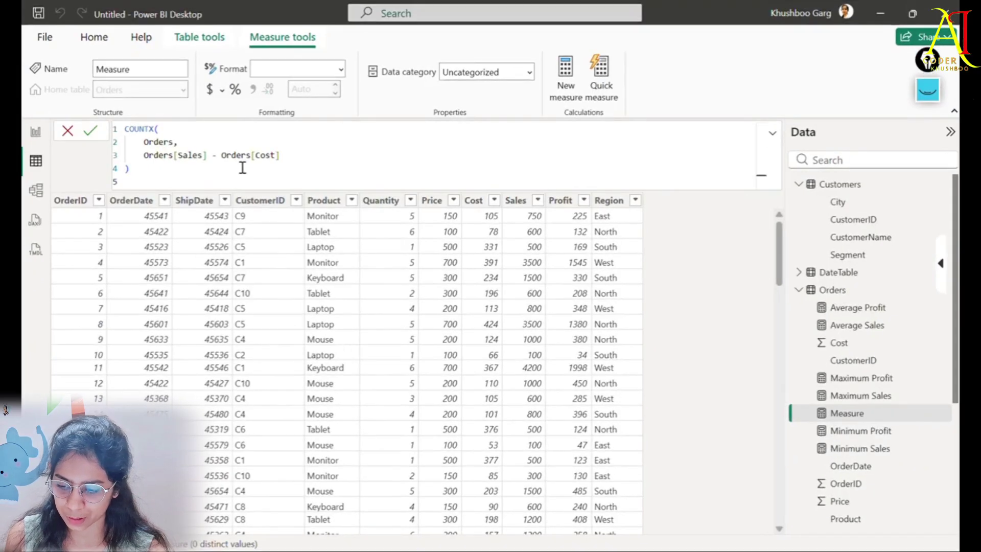
key(ctrl+a)
key(ctrl+v)
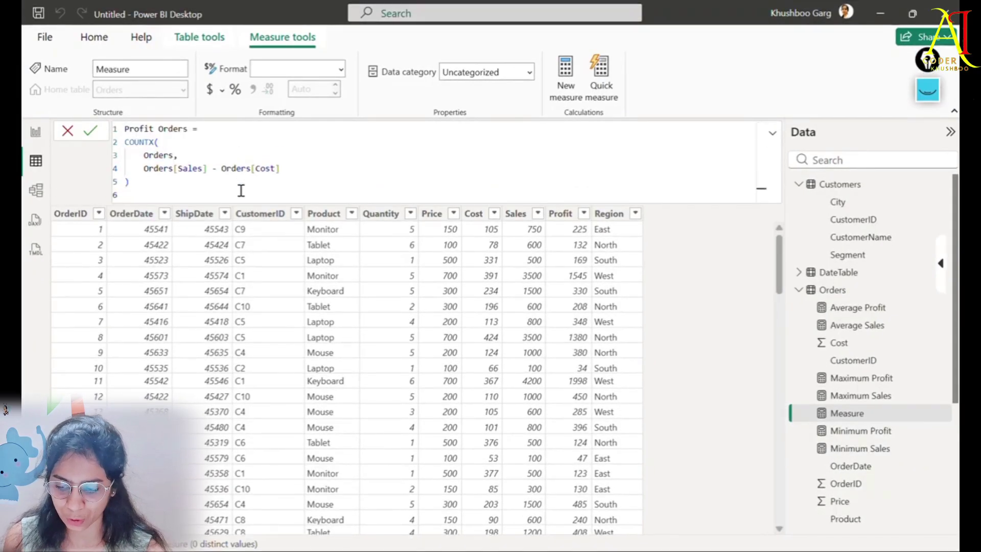
key(BackSpace)
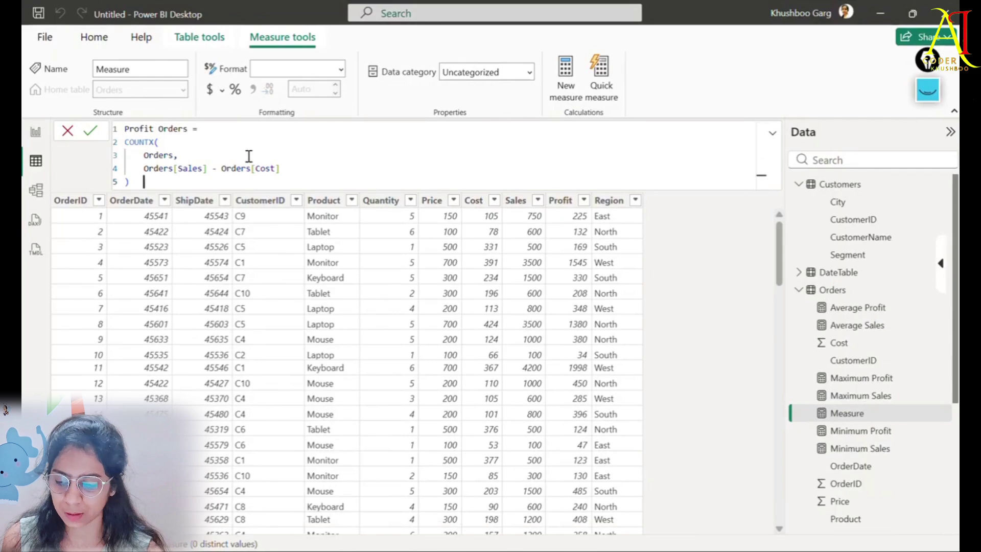
key(Return)
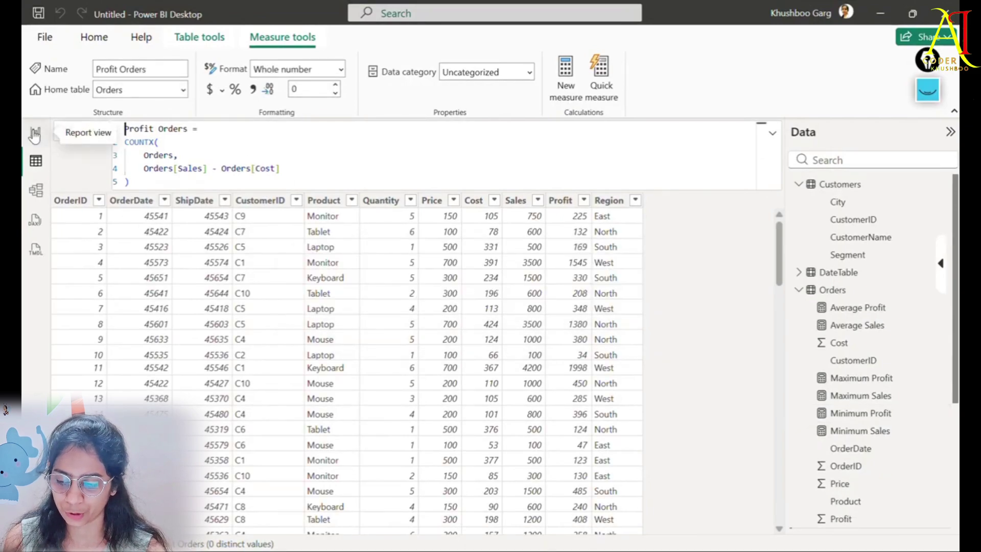
Add a card visual beside the Maximum Profit card on the report page, showing Profit Orders from Orders.
click(35, 134)
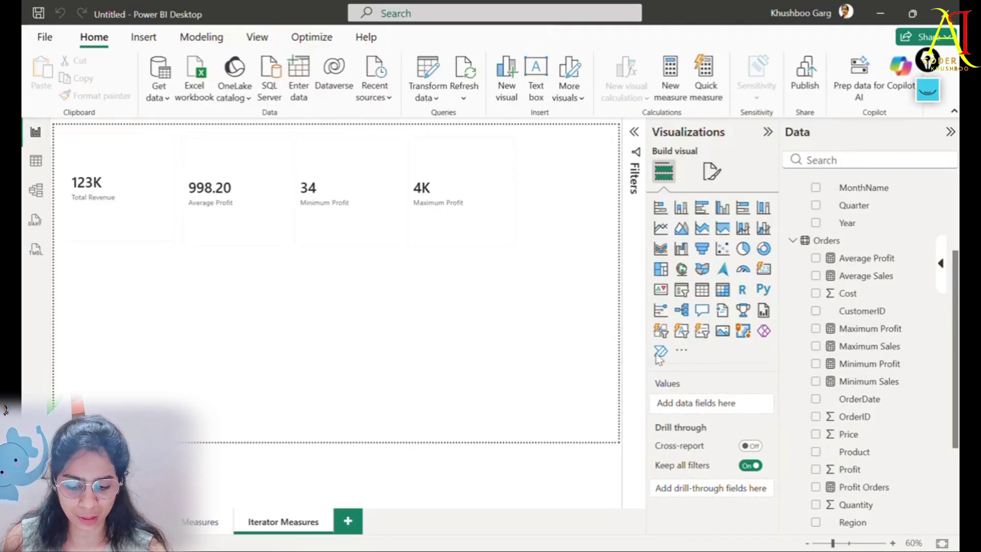
scroll(945, 487, down, 3)
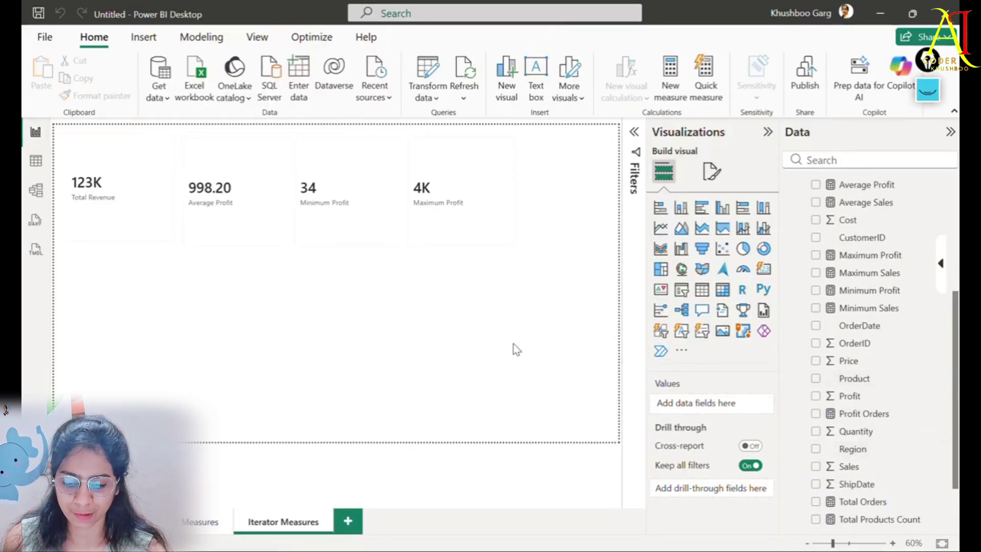
click(763, 269)
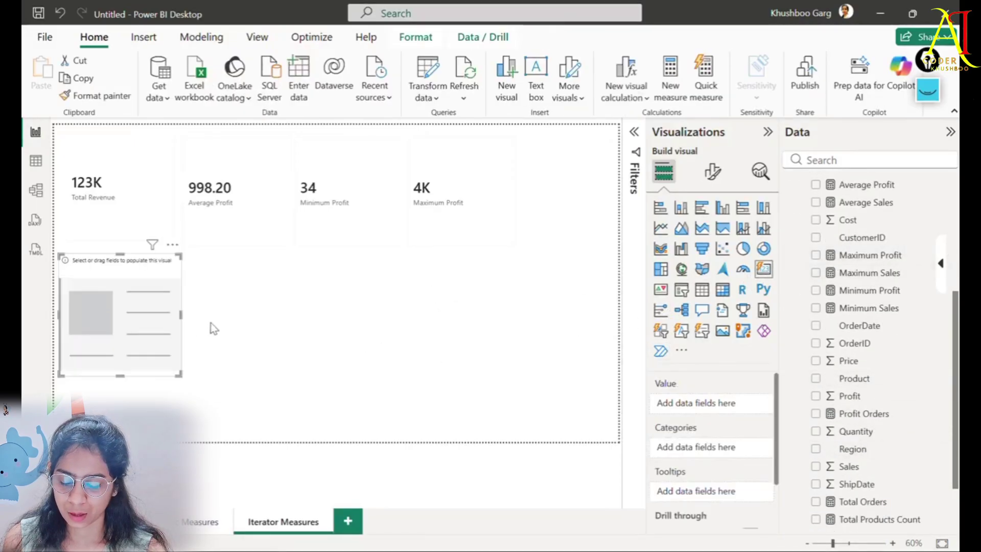
drag(213, 328, 636, 219)
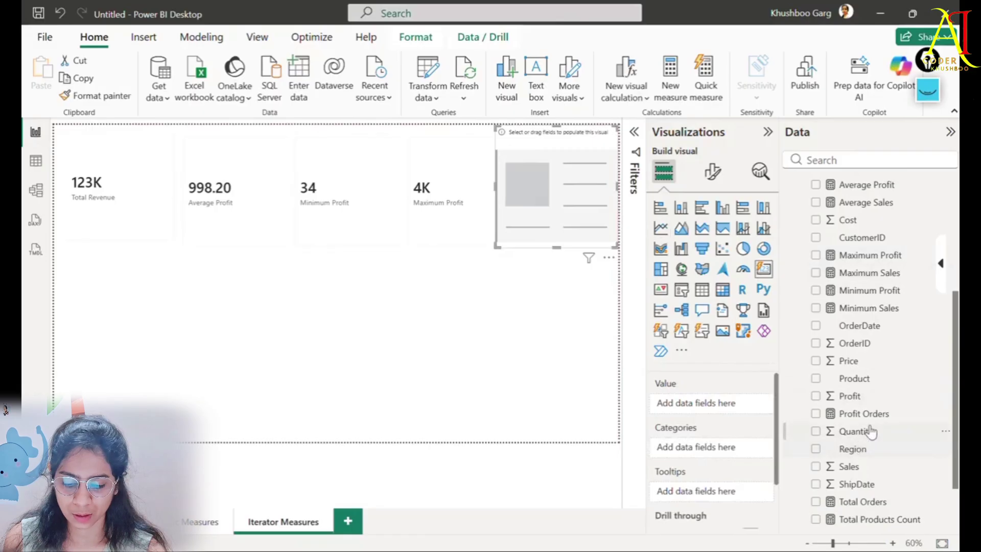
drag(871, 415, 542, 201)
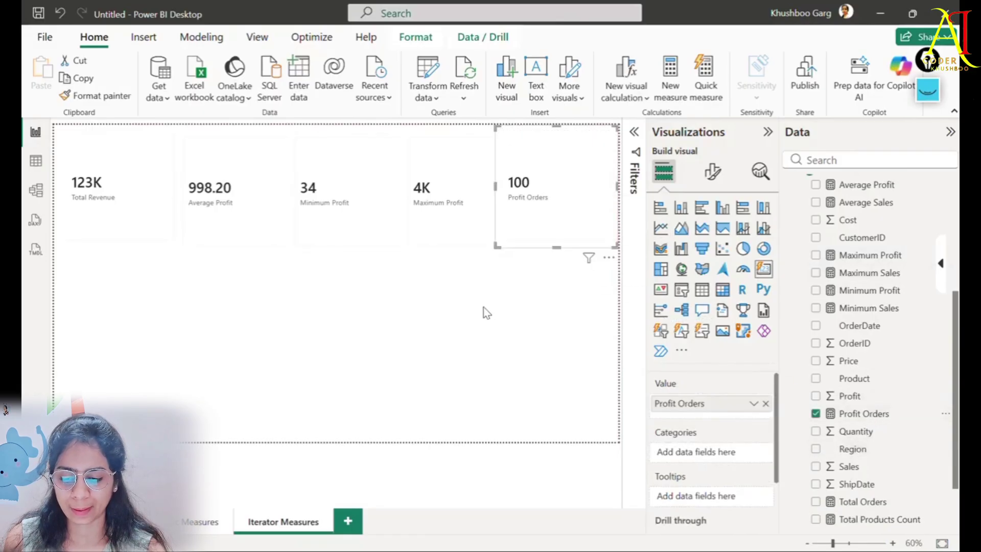
click(483, 309)
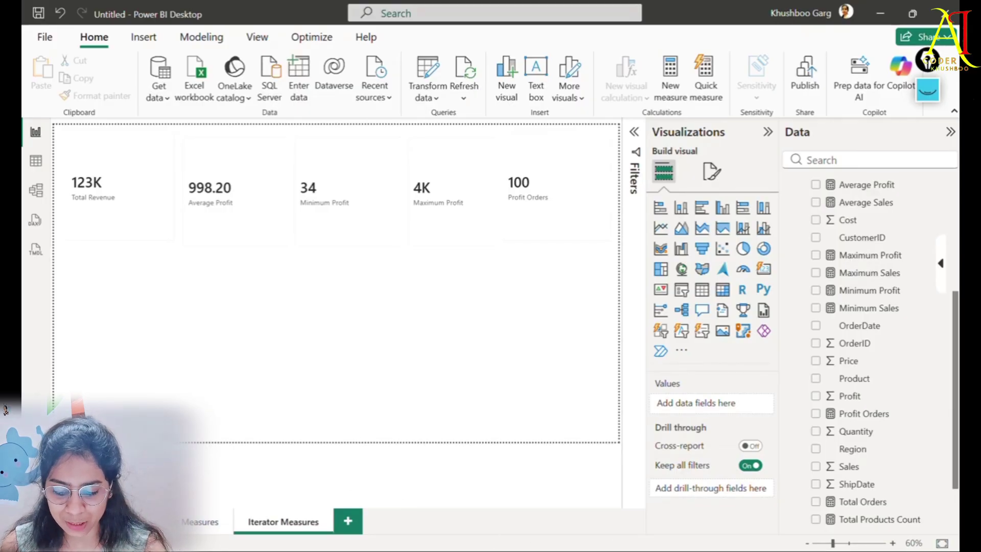
Examine the LOGICAL FUNCTIONS section of the DAX QUERIES notes, from IF through AND and OR, and return to the Power BI report.
mouse_move(591, 549)
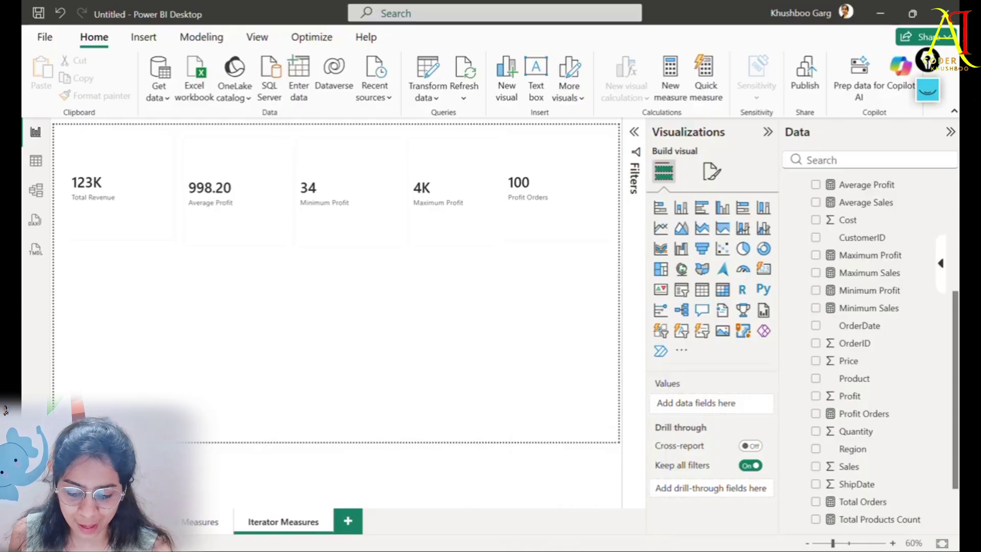
click(590, 503)
scroll(455, 412, down, 5)
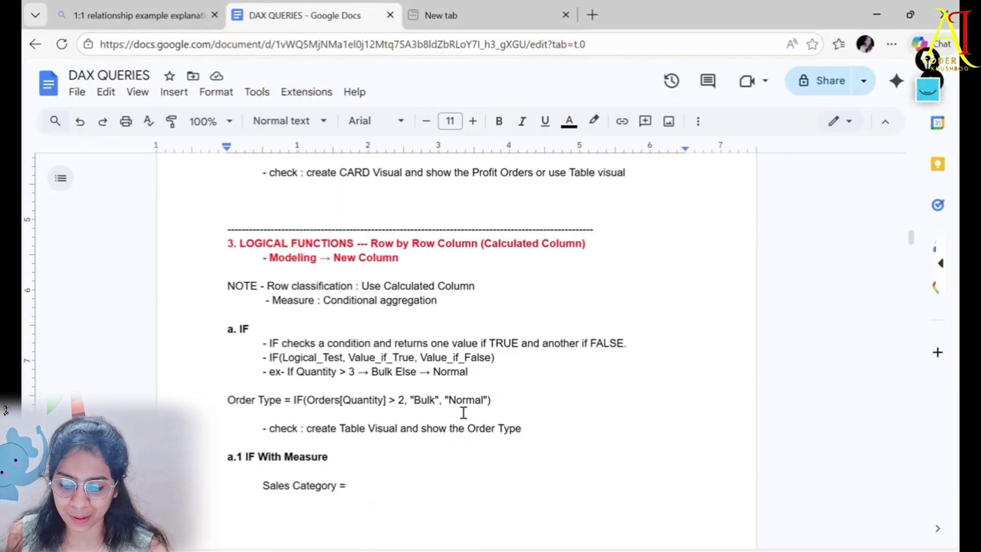
scroll(465, 415, down, 10)
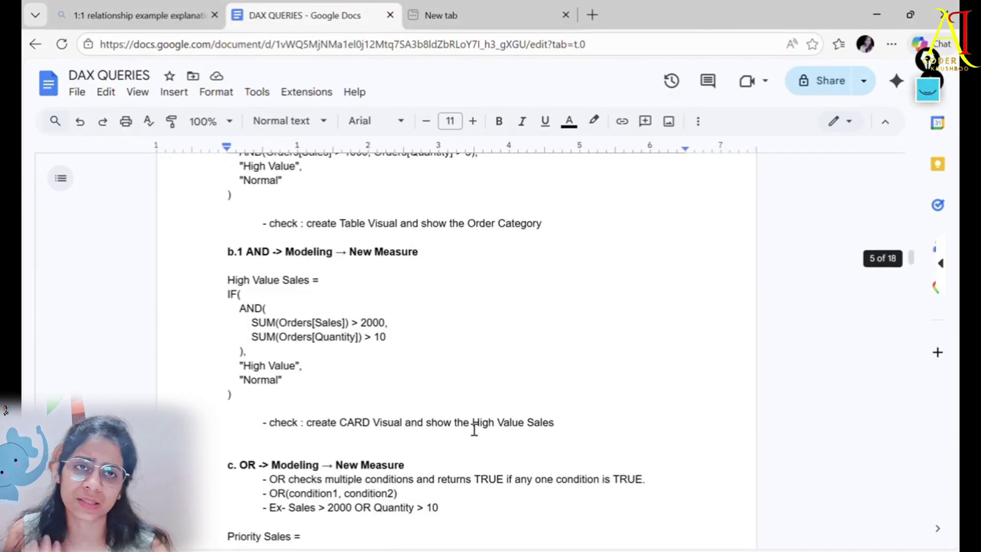
scroll(475, 424, up, 7)
scroll(477, 425, up, 15)
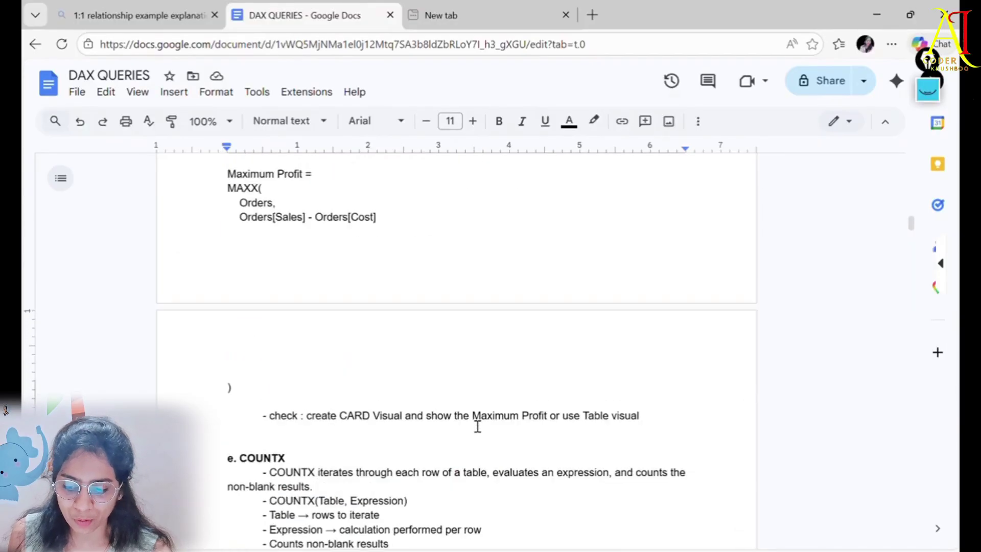
scroll(477, 427, down, 4)
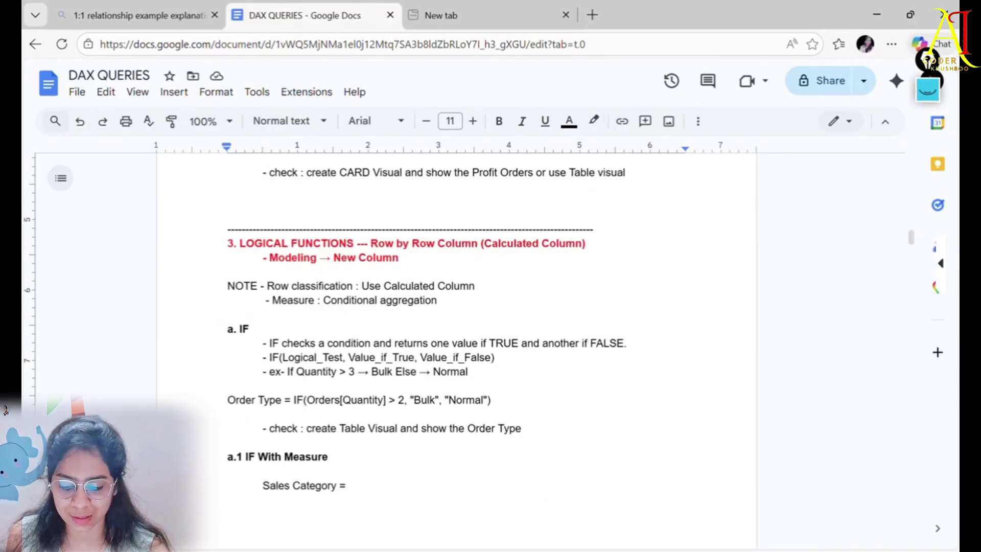
click(590, 548)
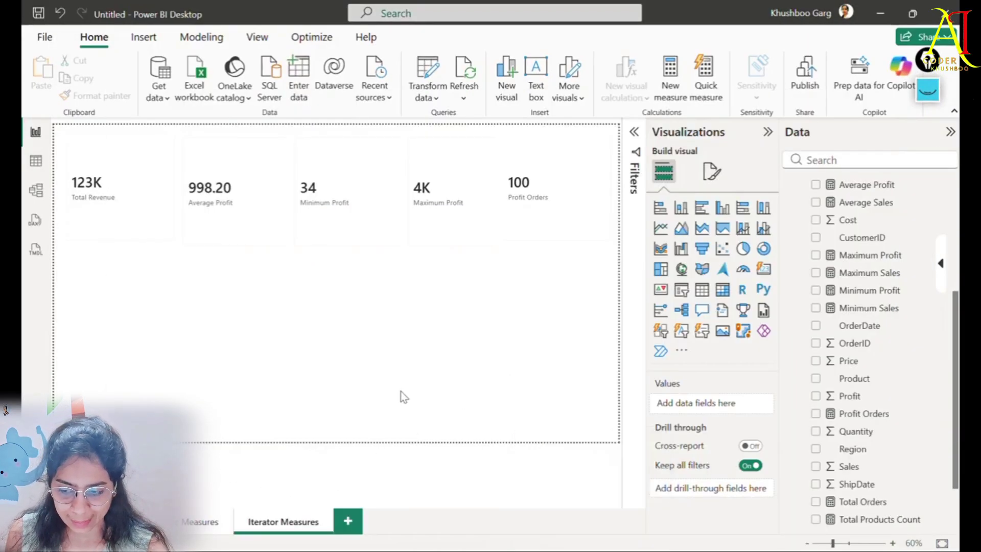